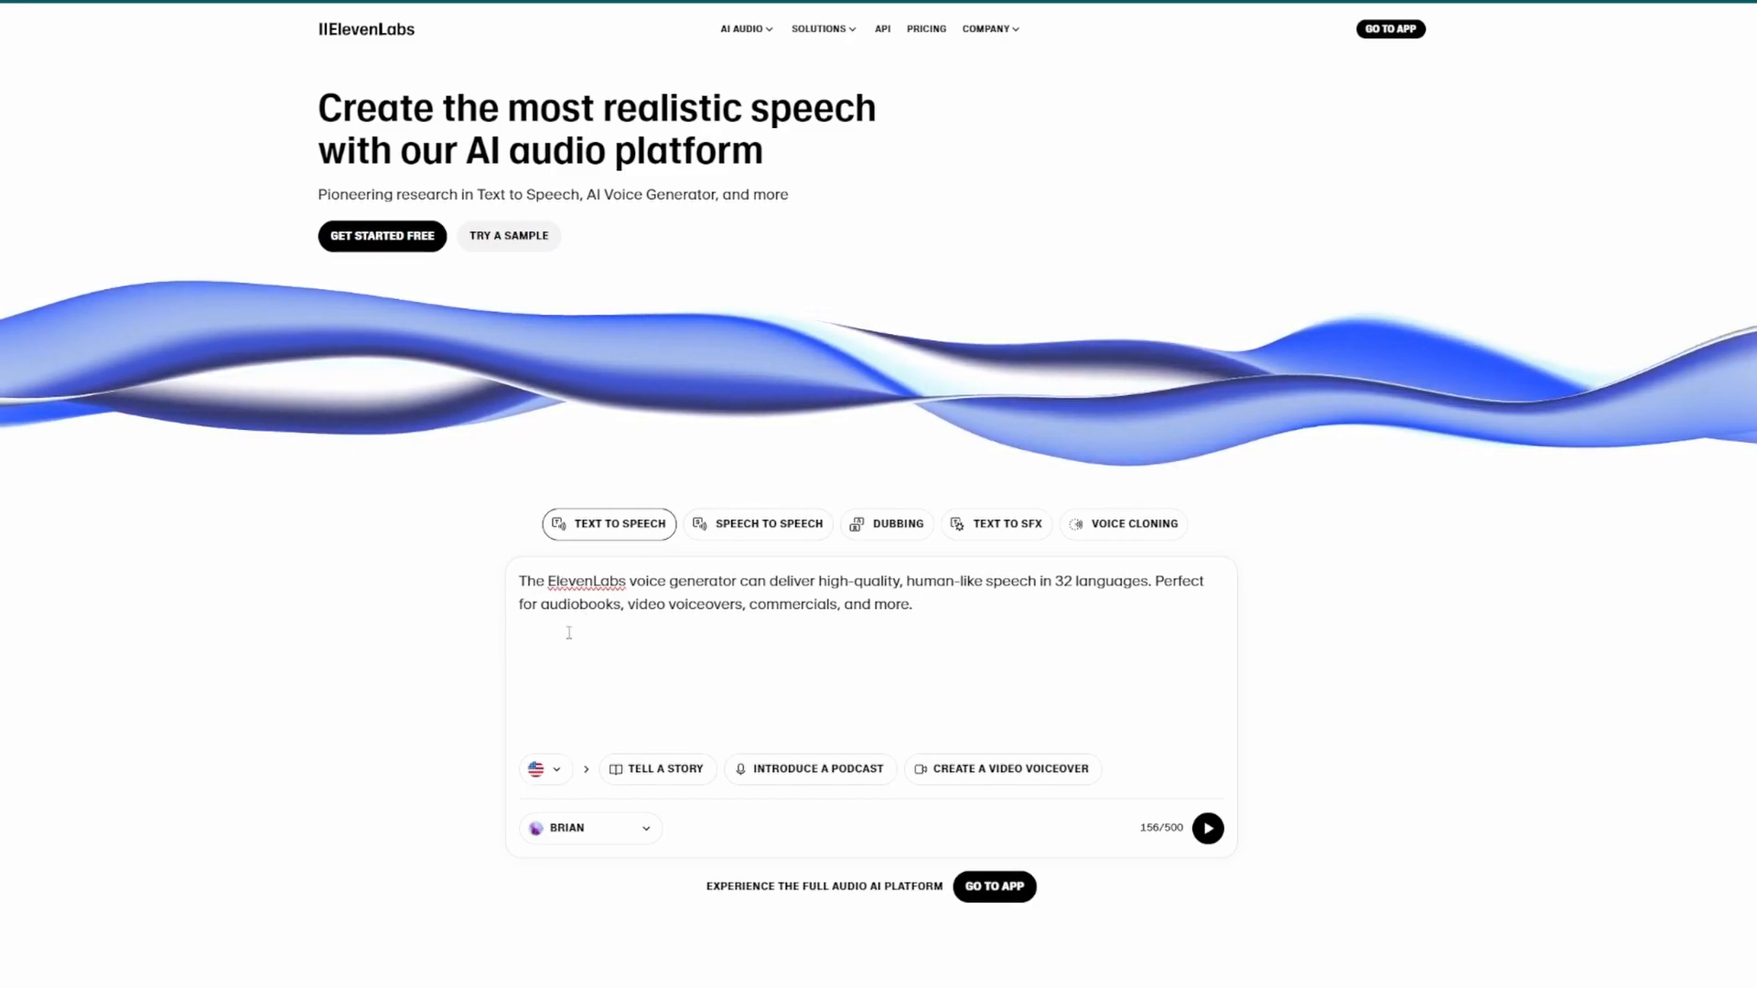
Review the Text to Speech sample text and available voices, and play part of the sample in the Brian voice
left_click_drag(519, 581, 1012, 800)
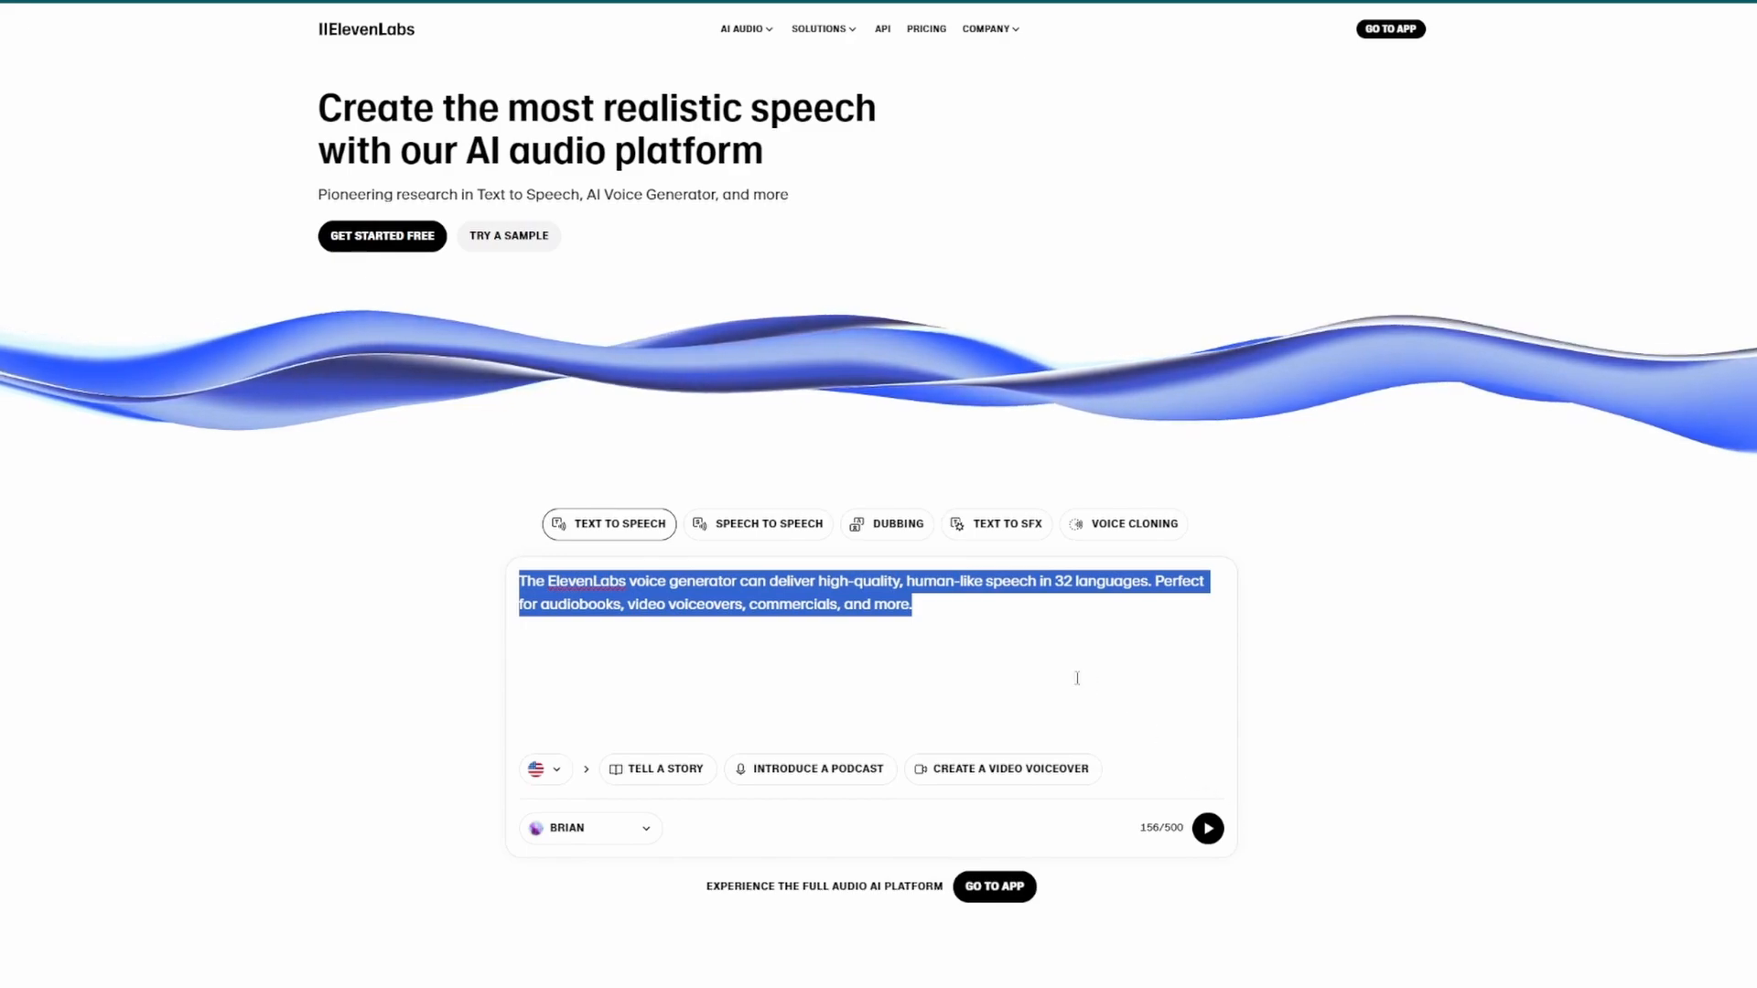
left_click(855, 794)
left_click(641, 828)
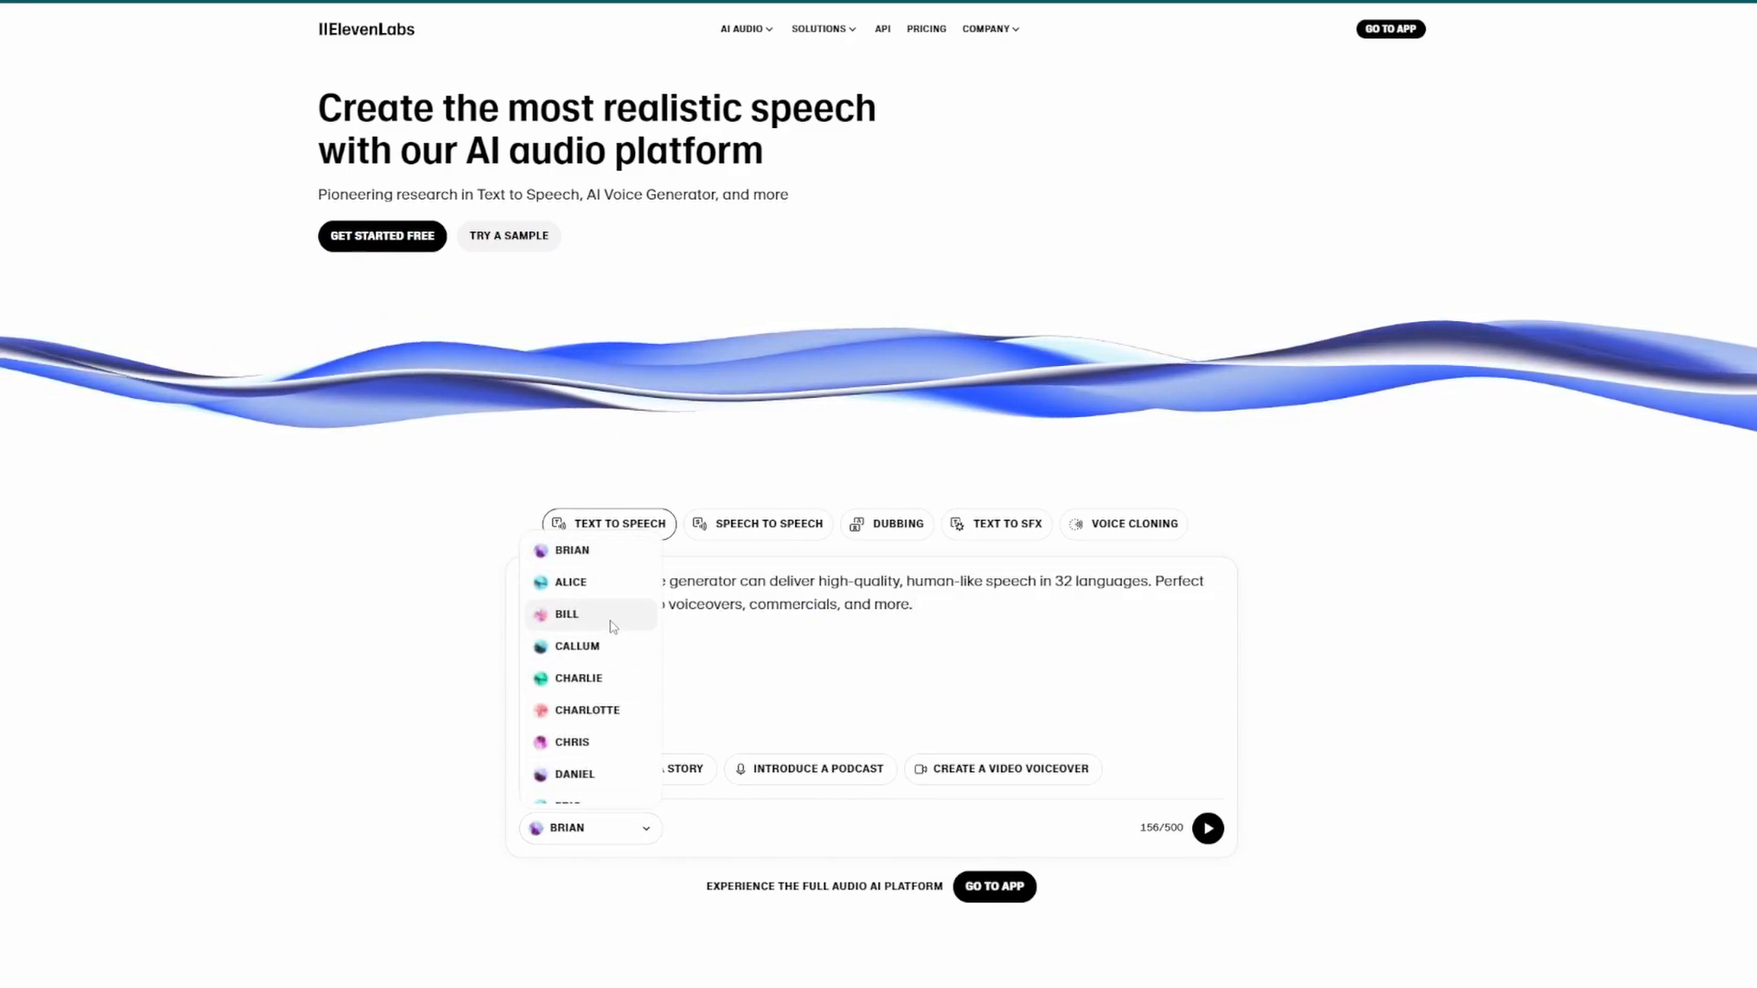
scroll(609, 652, "down", 4)
scroll(585, 696, "up", 4)
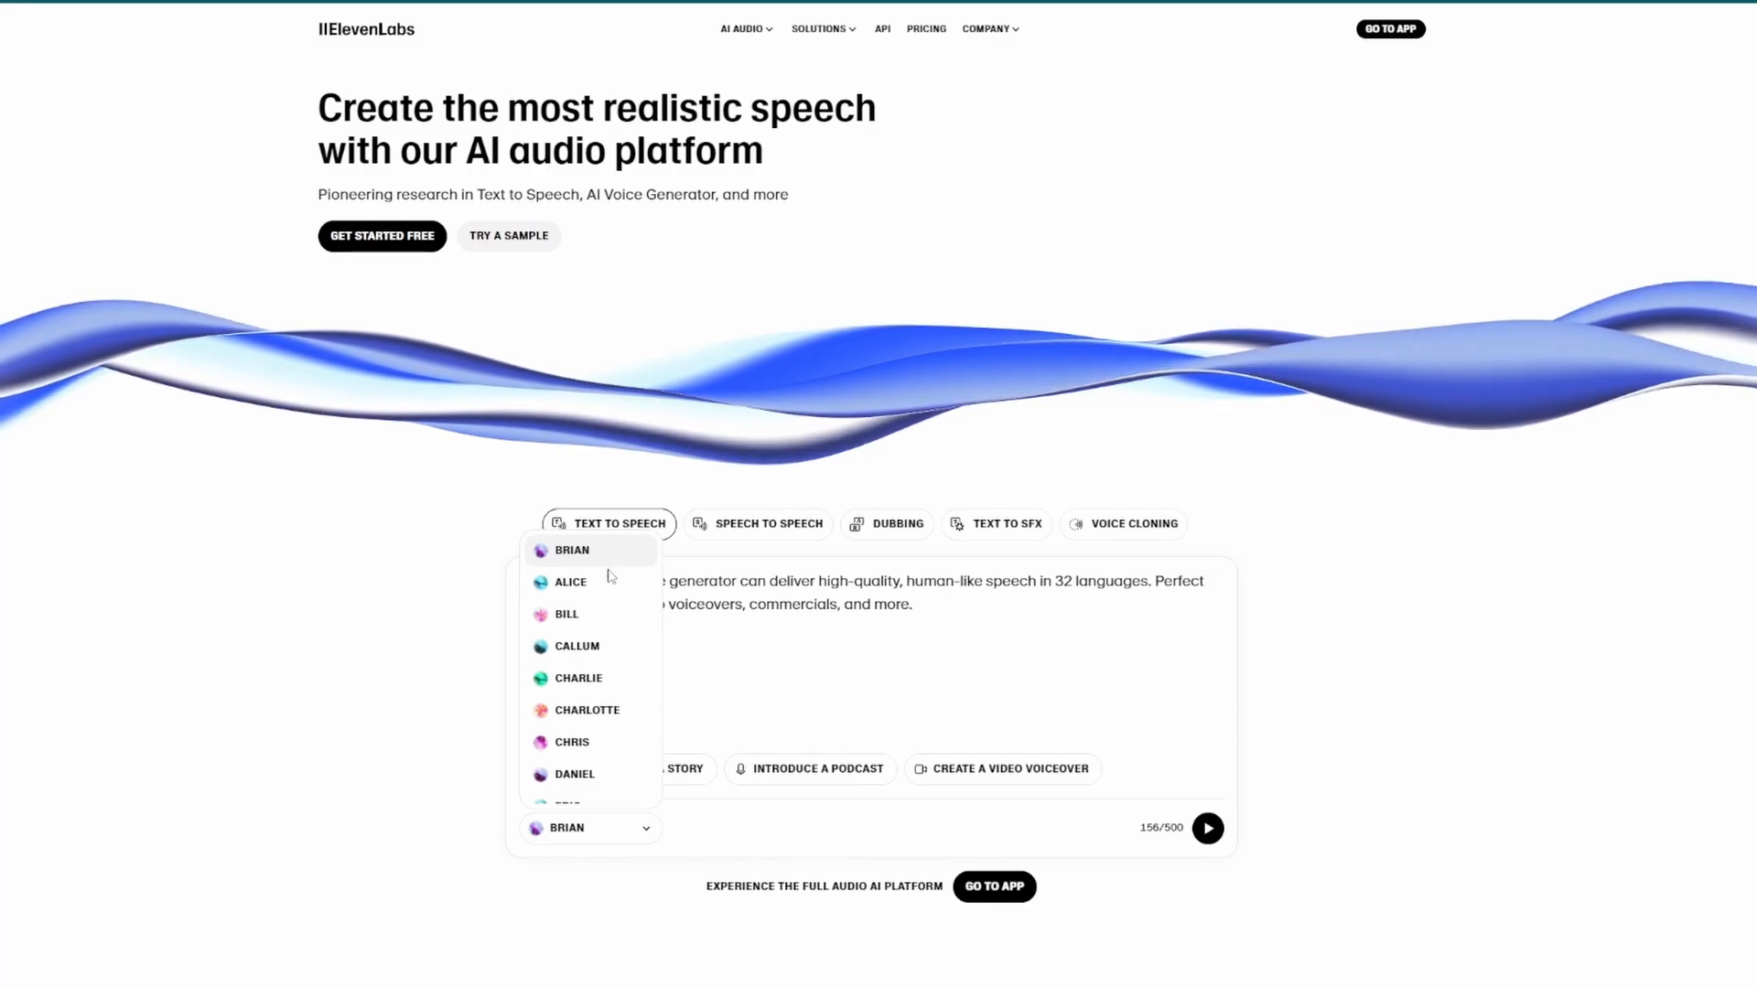
left_click(1034, 695)
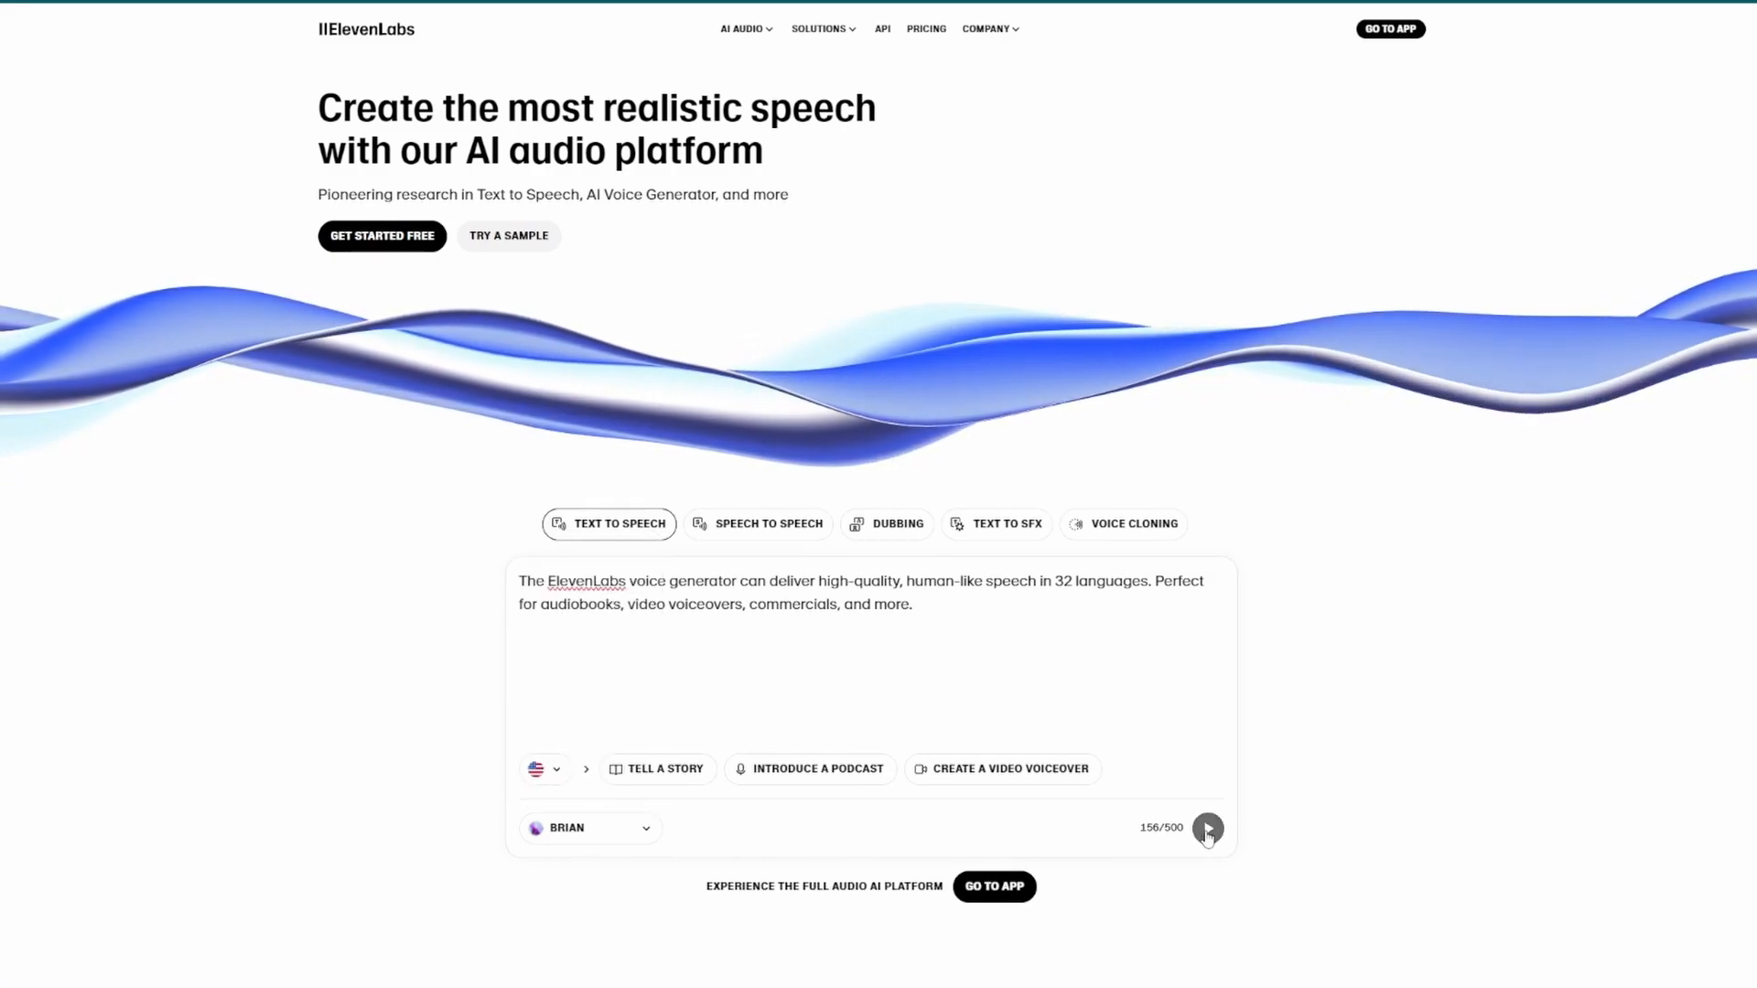
left_click(1207, 831)
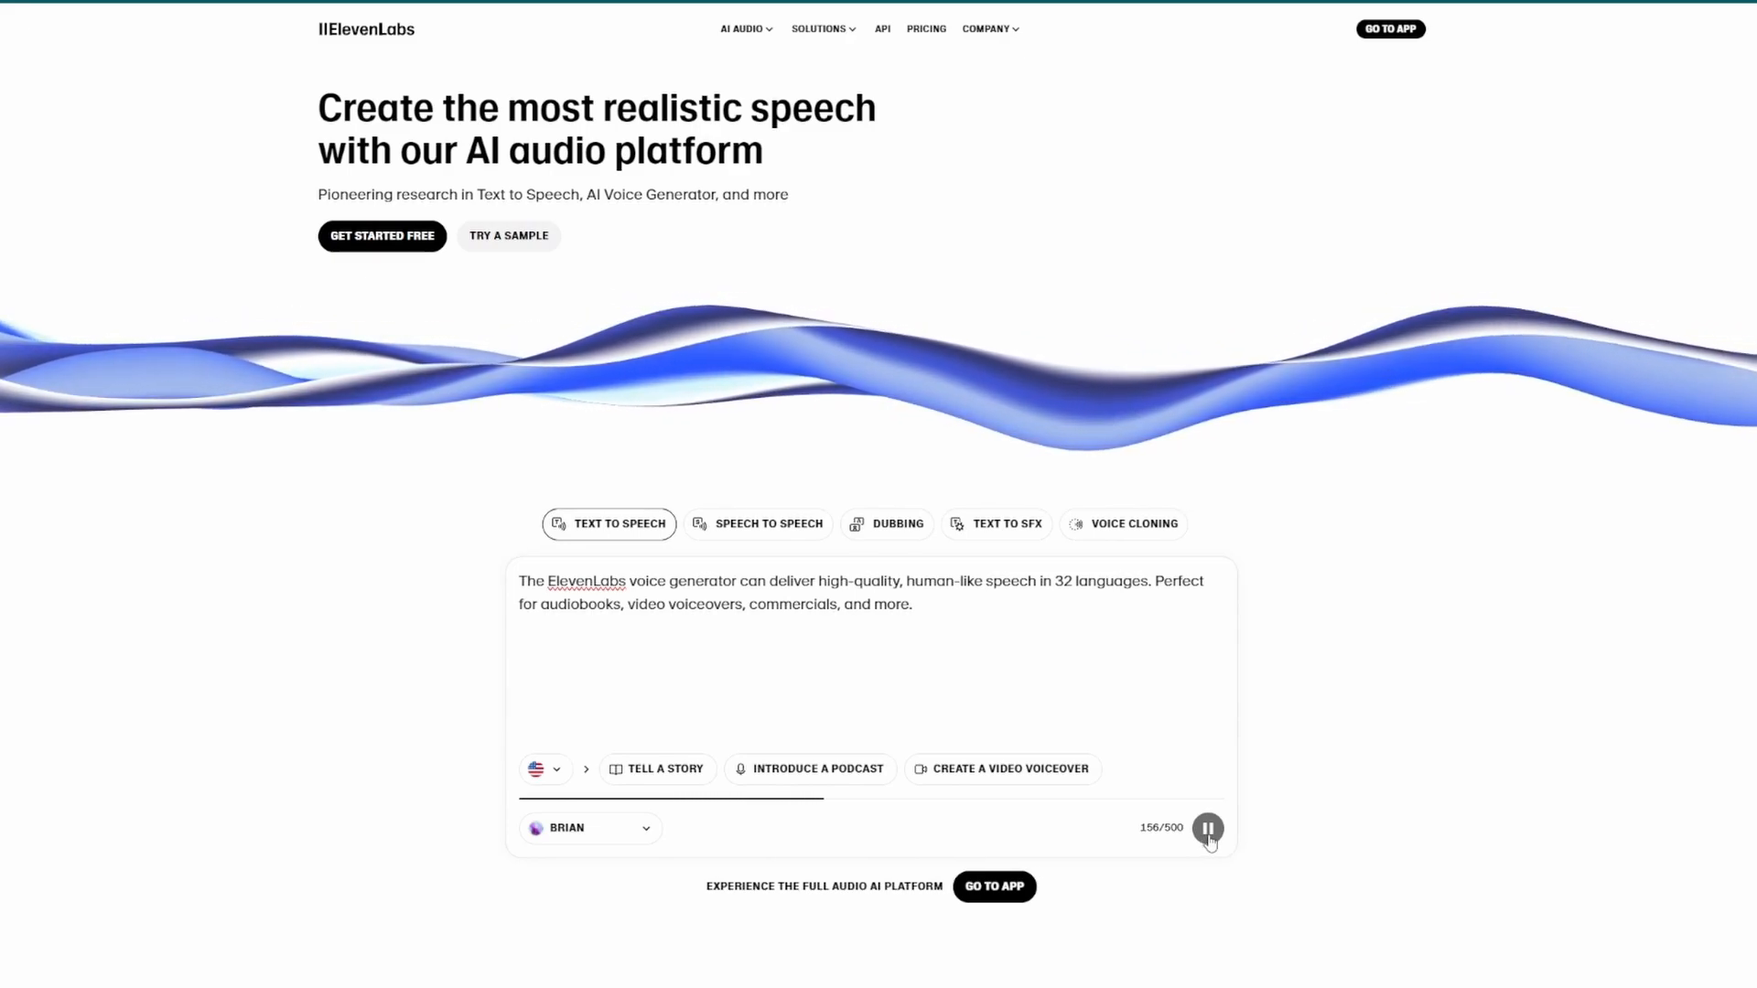
left_click(1208, 831)
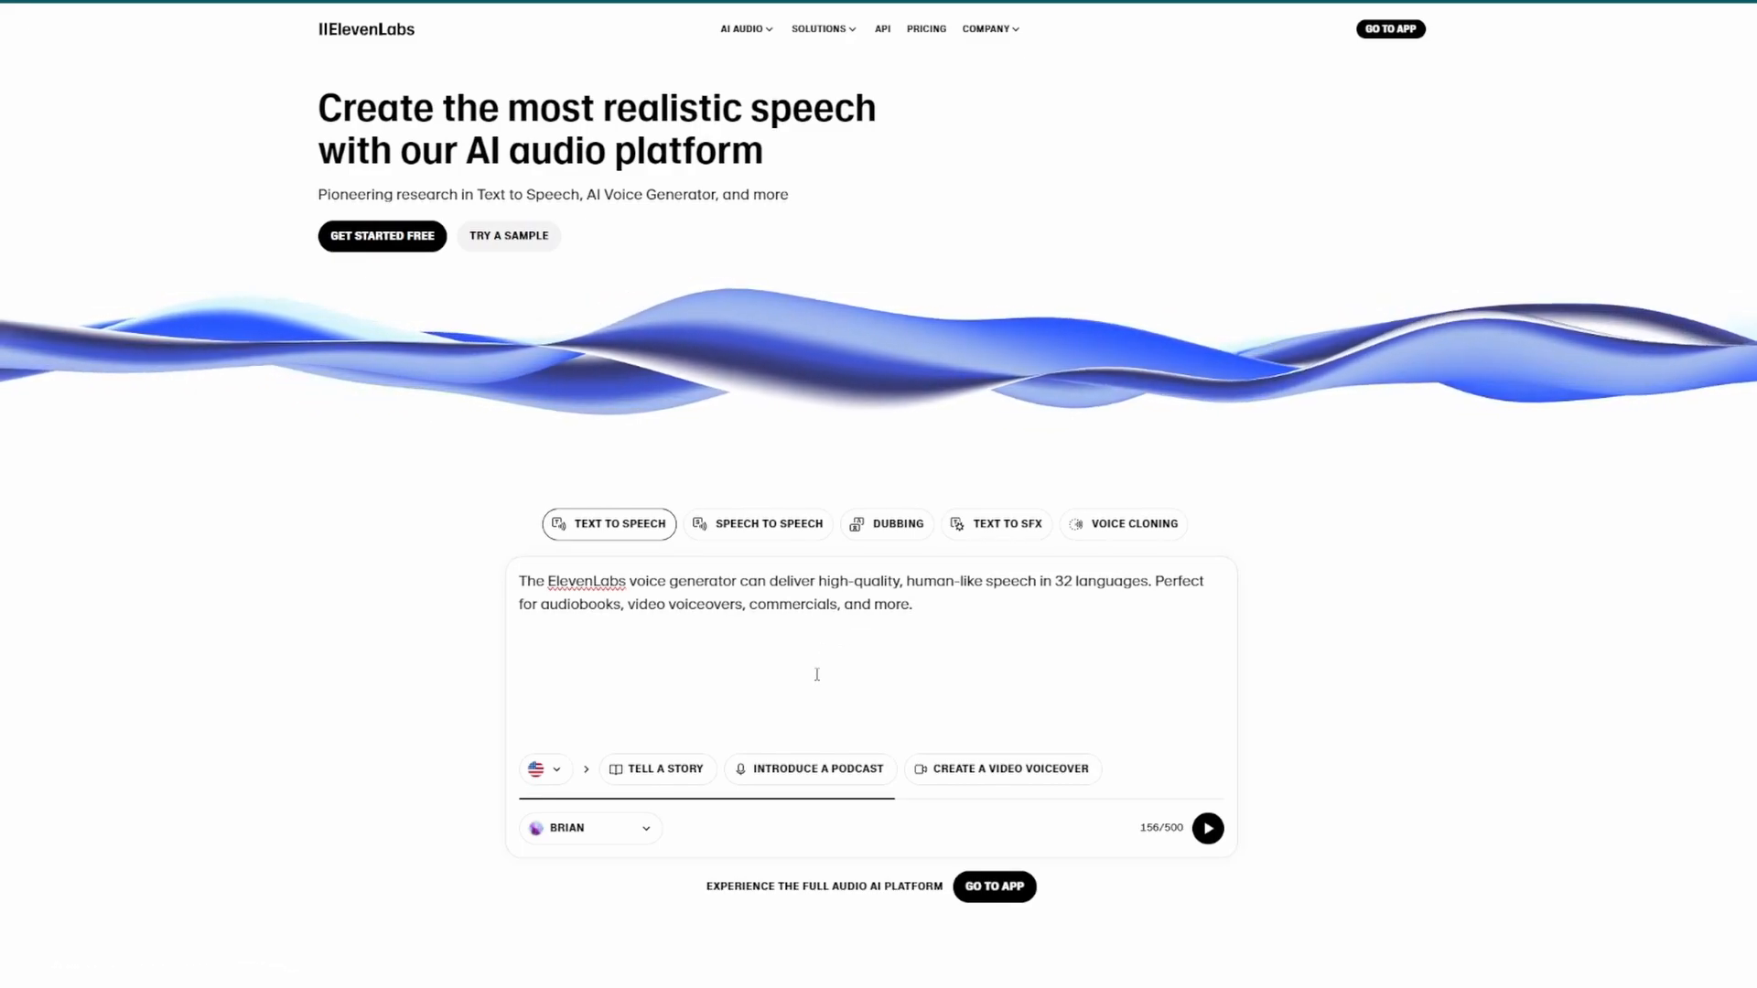
View the Speech to Speech and Dubbing demos on the homepage
left_click(763, 518)
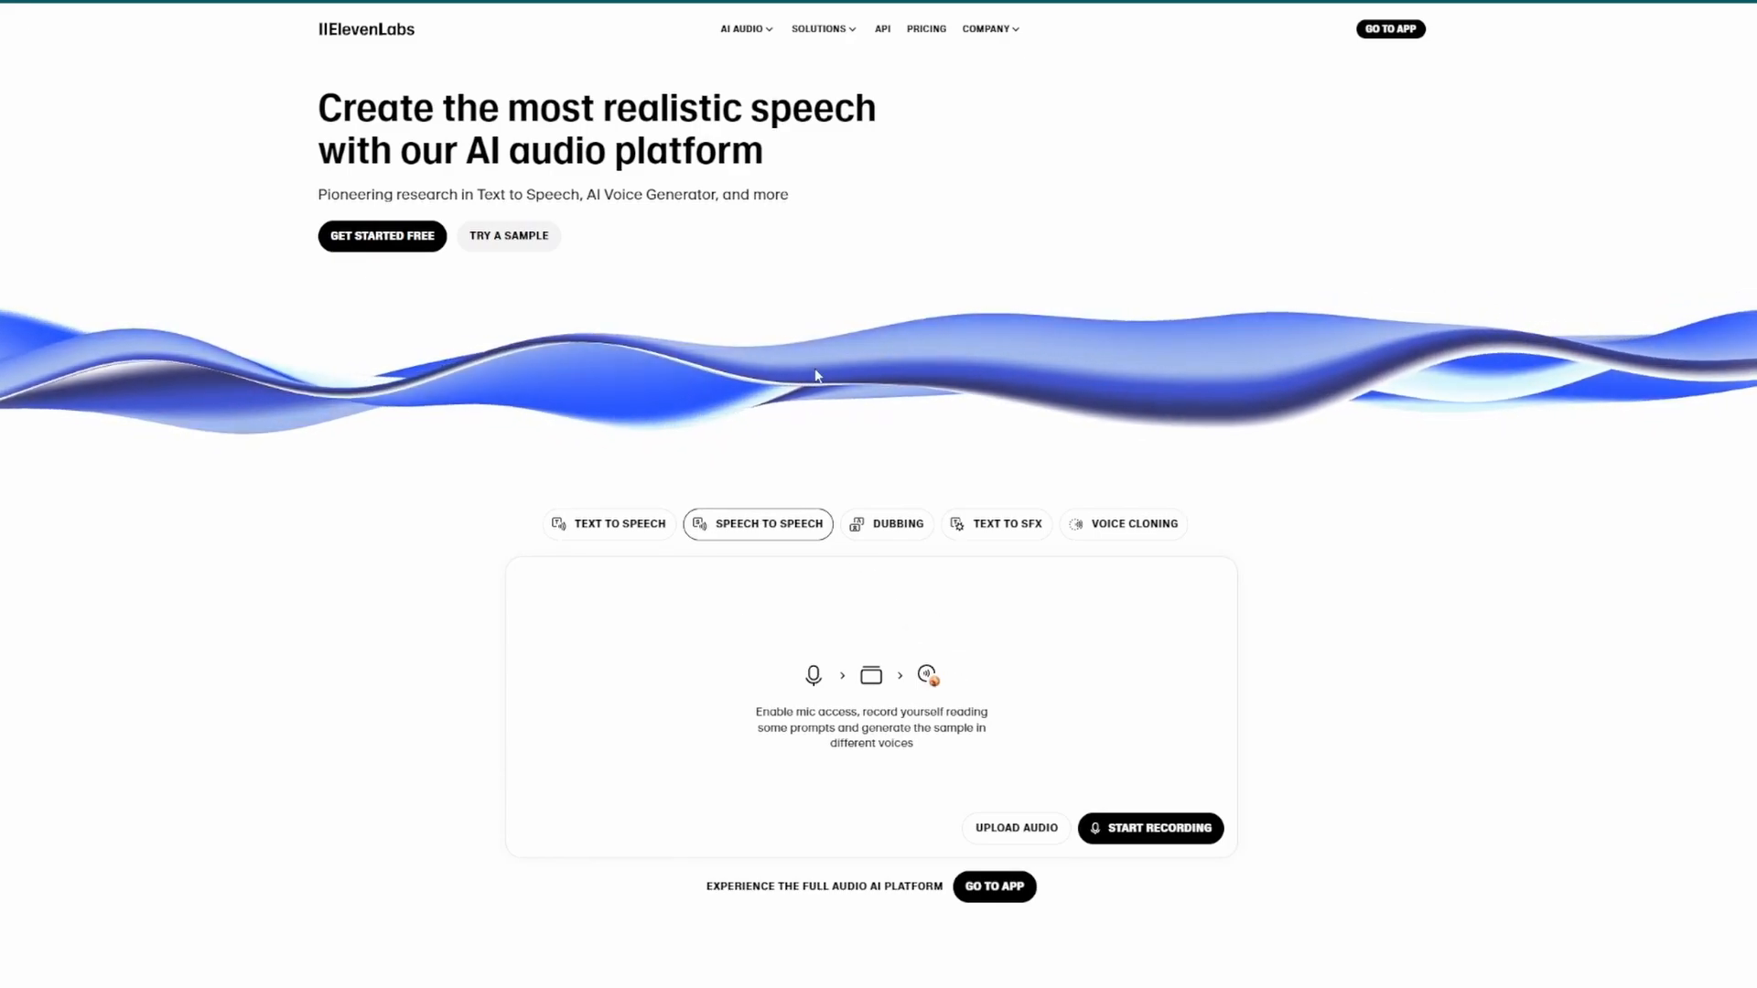
left_click(886, 525)
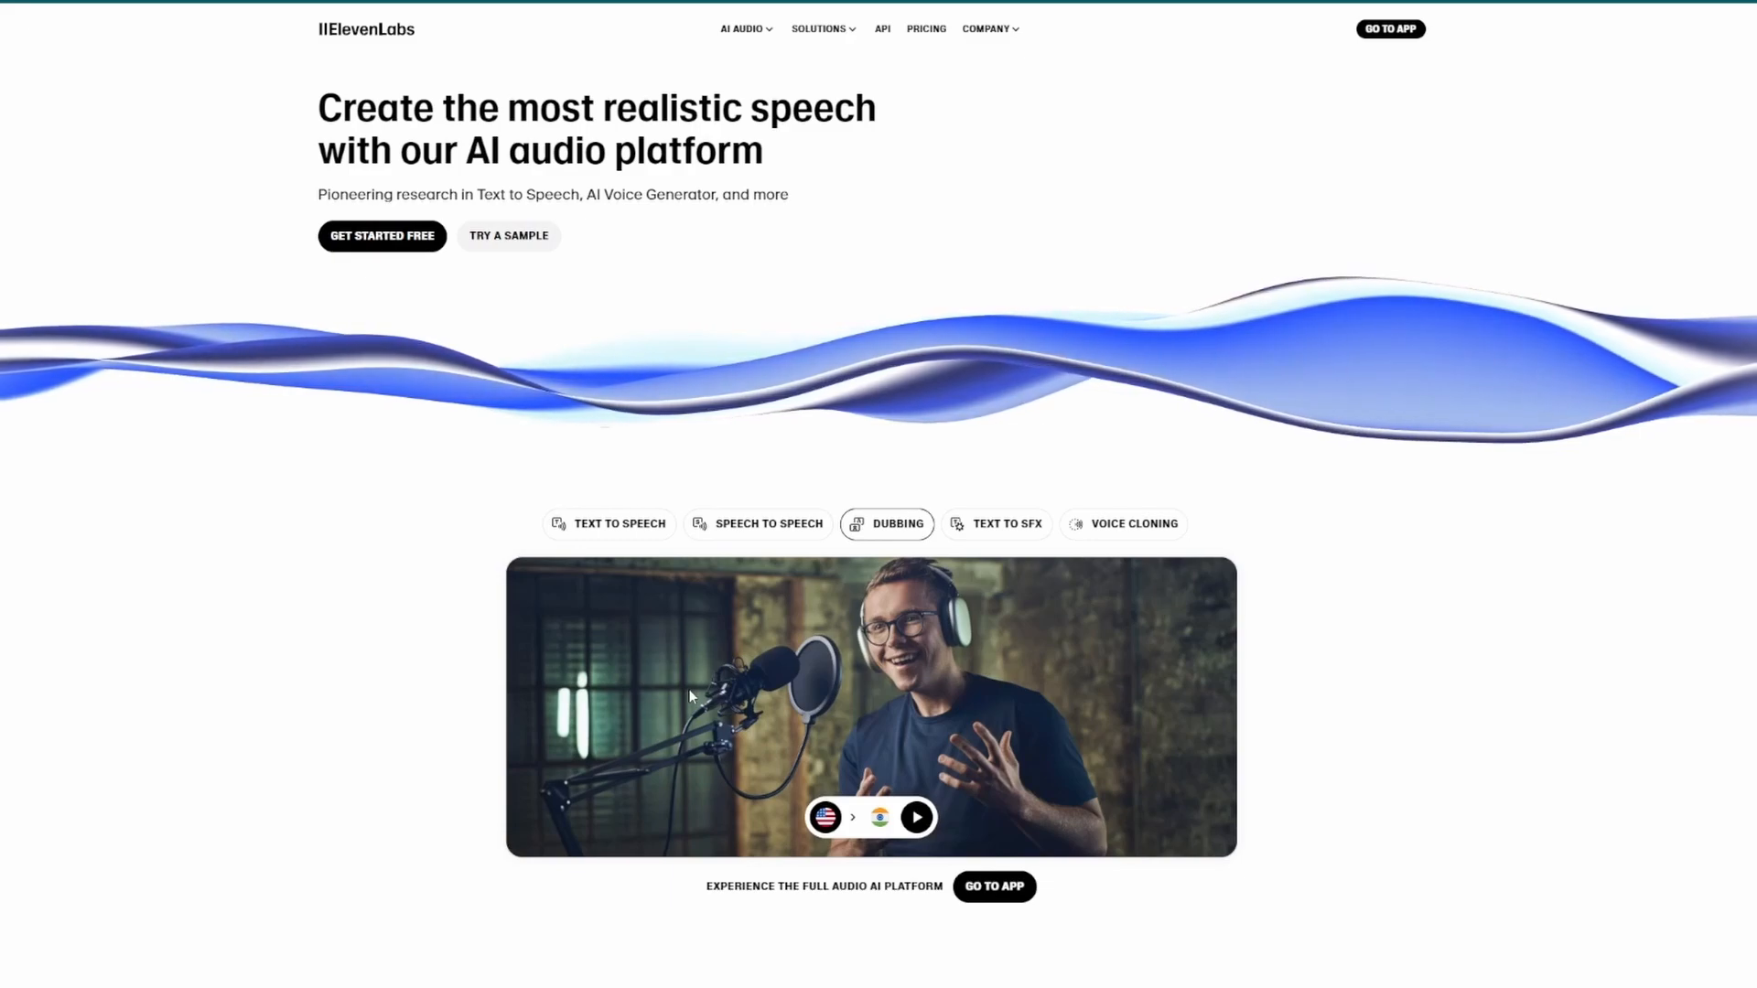
In the Text to SFX demo, choose the lion roaring sample and preview its four generations
left_click(1005, 523)
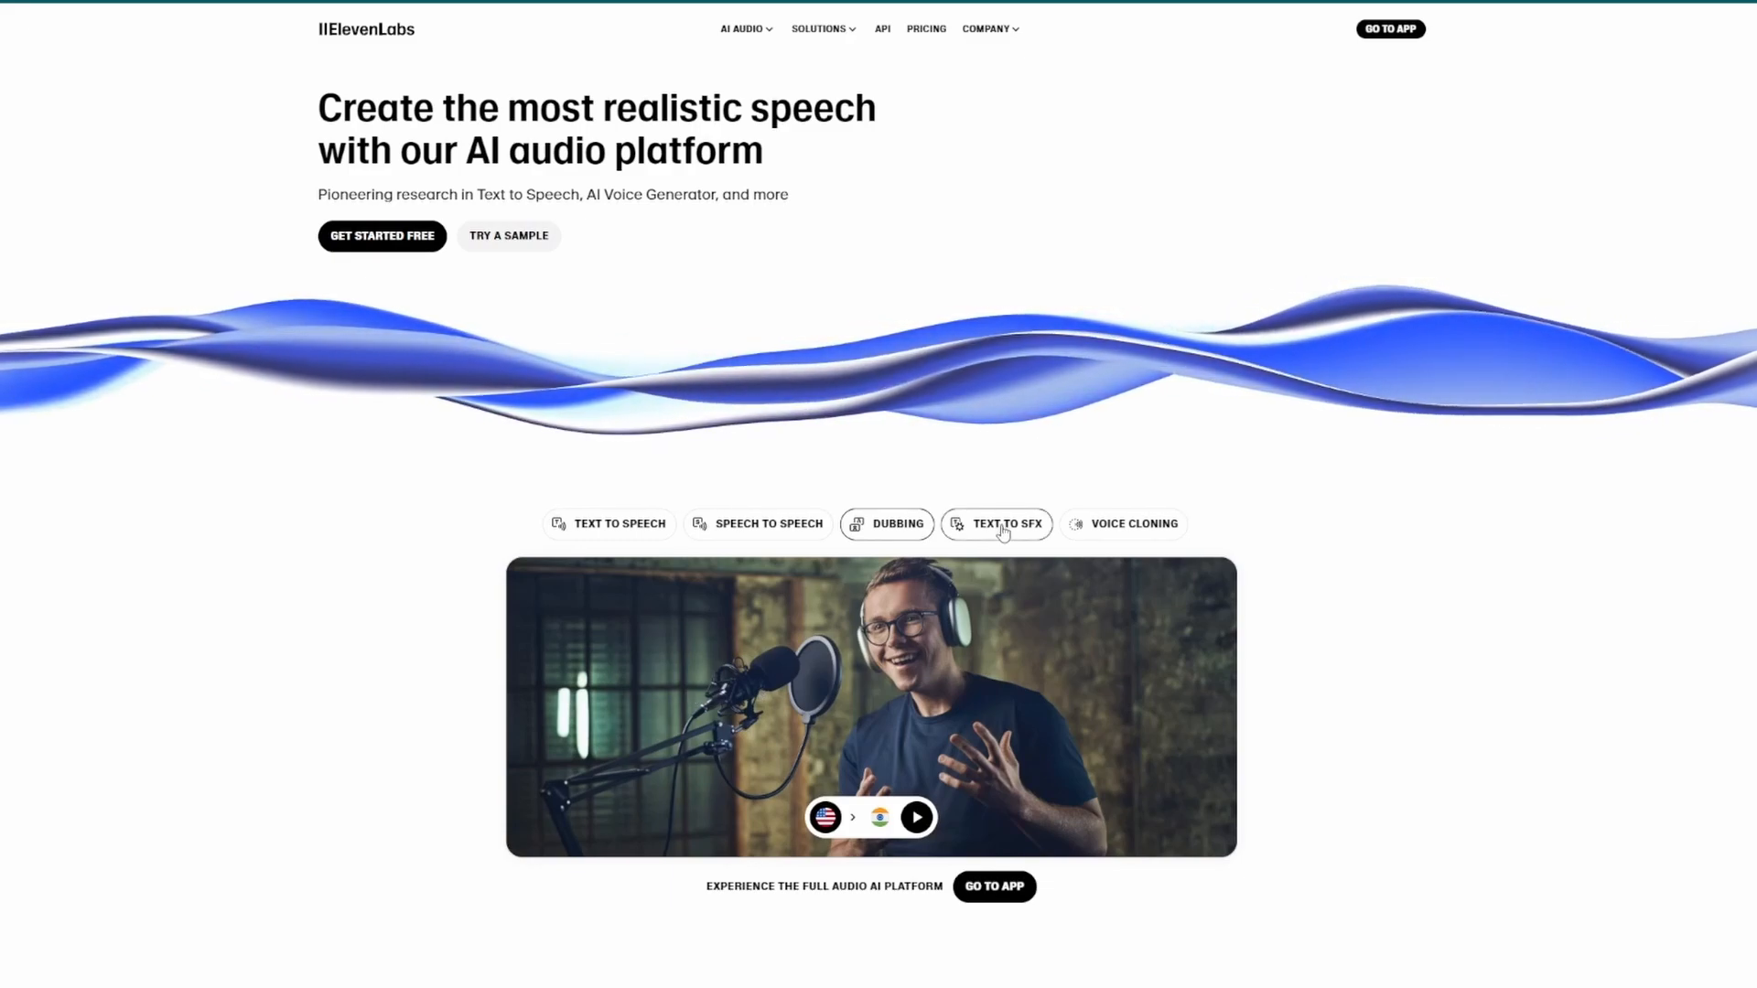
left_click(550, 752)
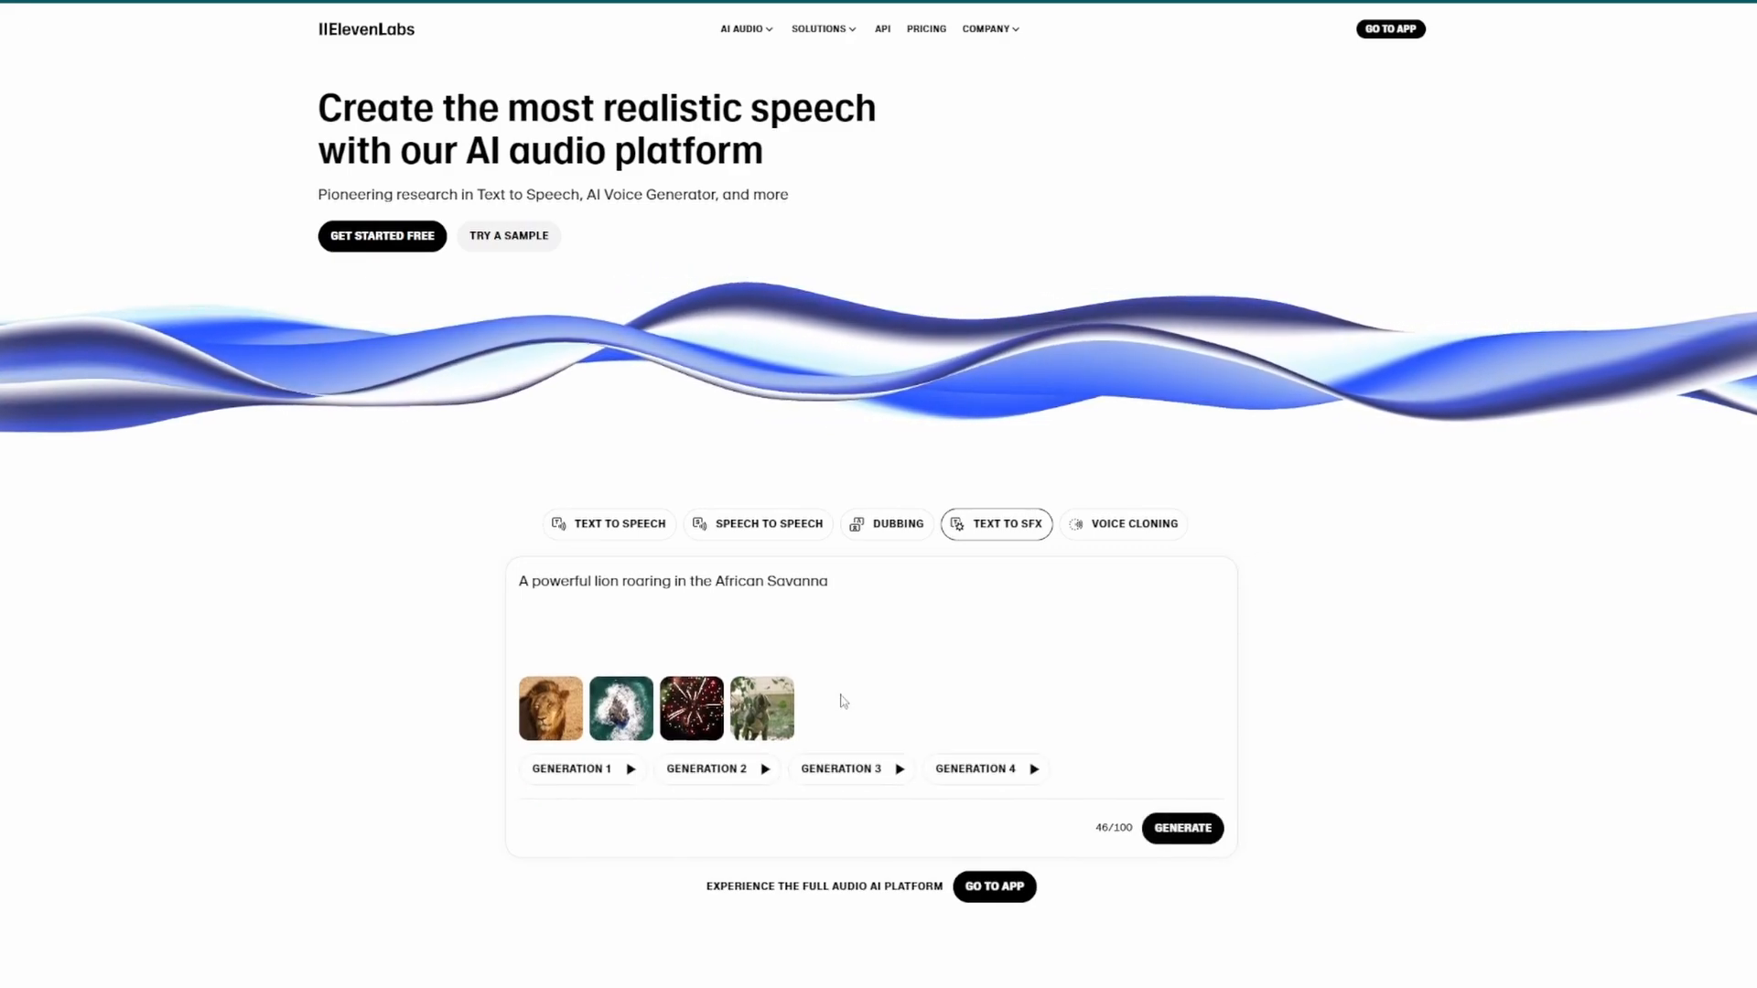
left_click(638, 776)
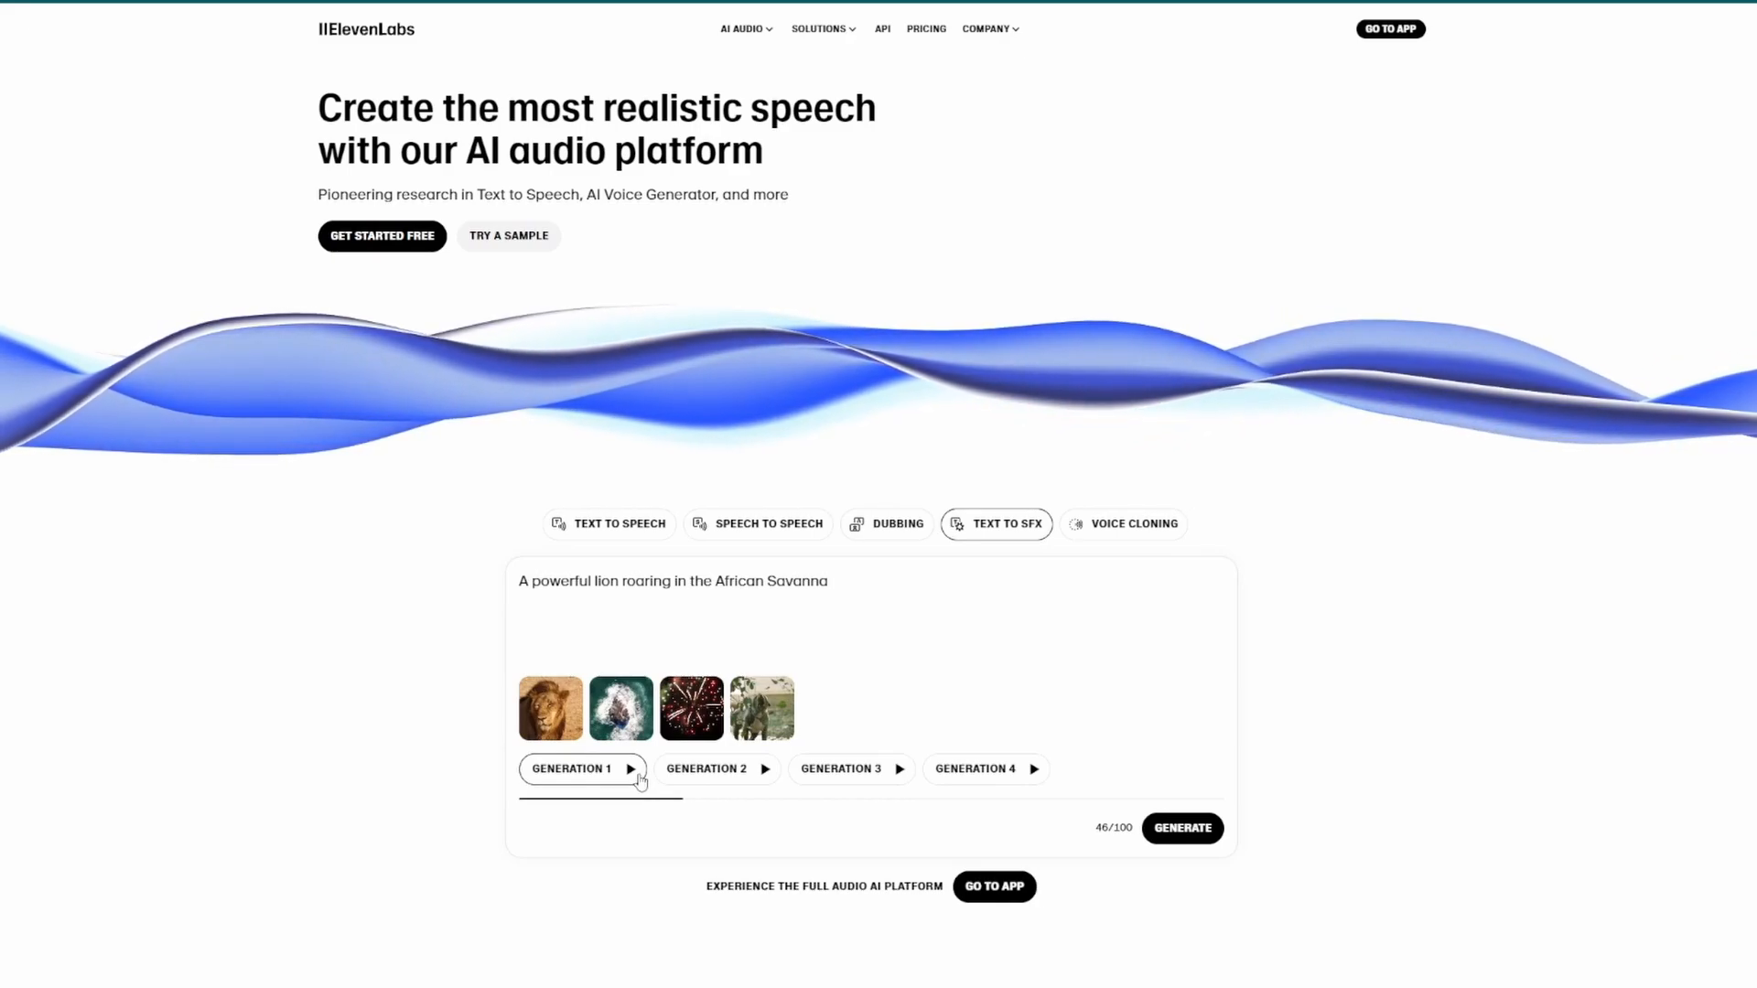
left_click(739, 783)
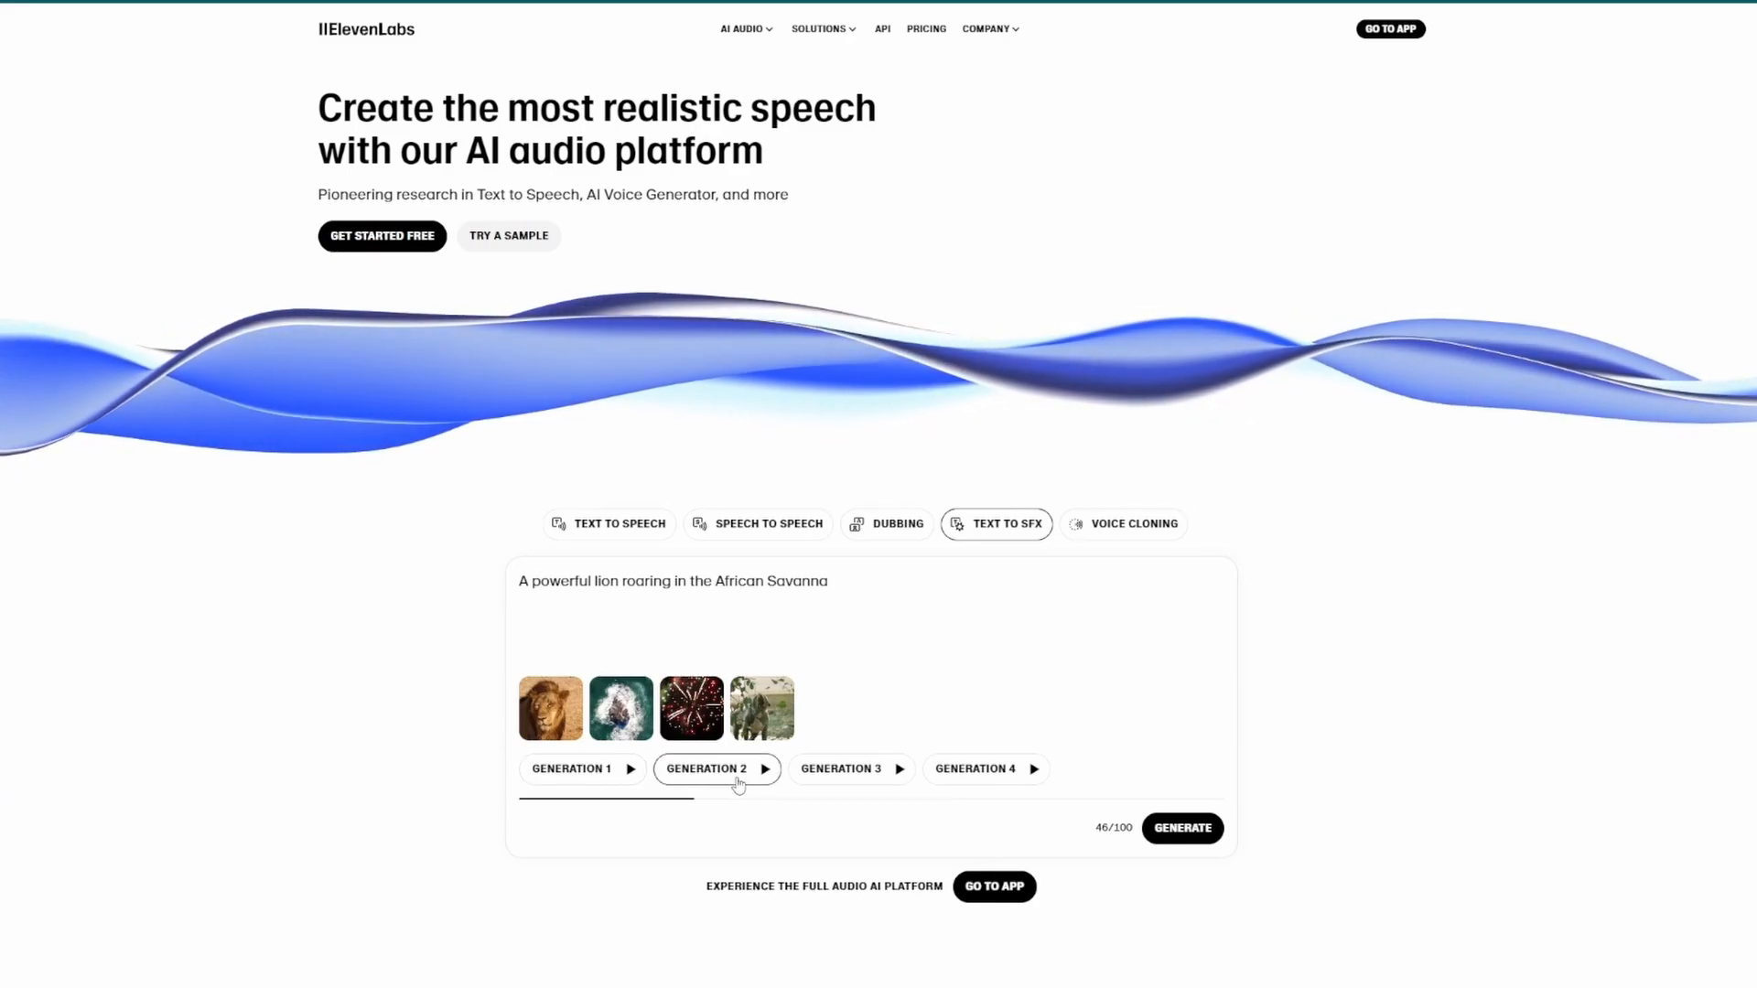
left_click(859, 777)
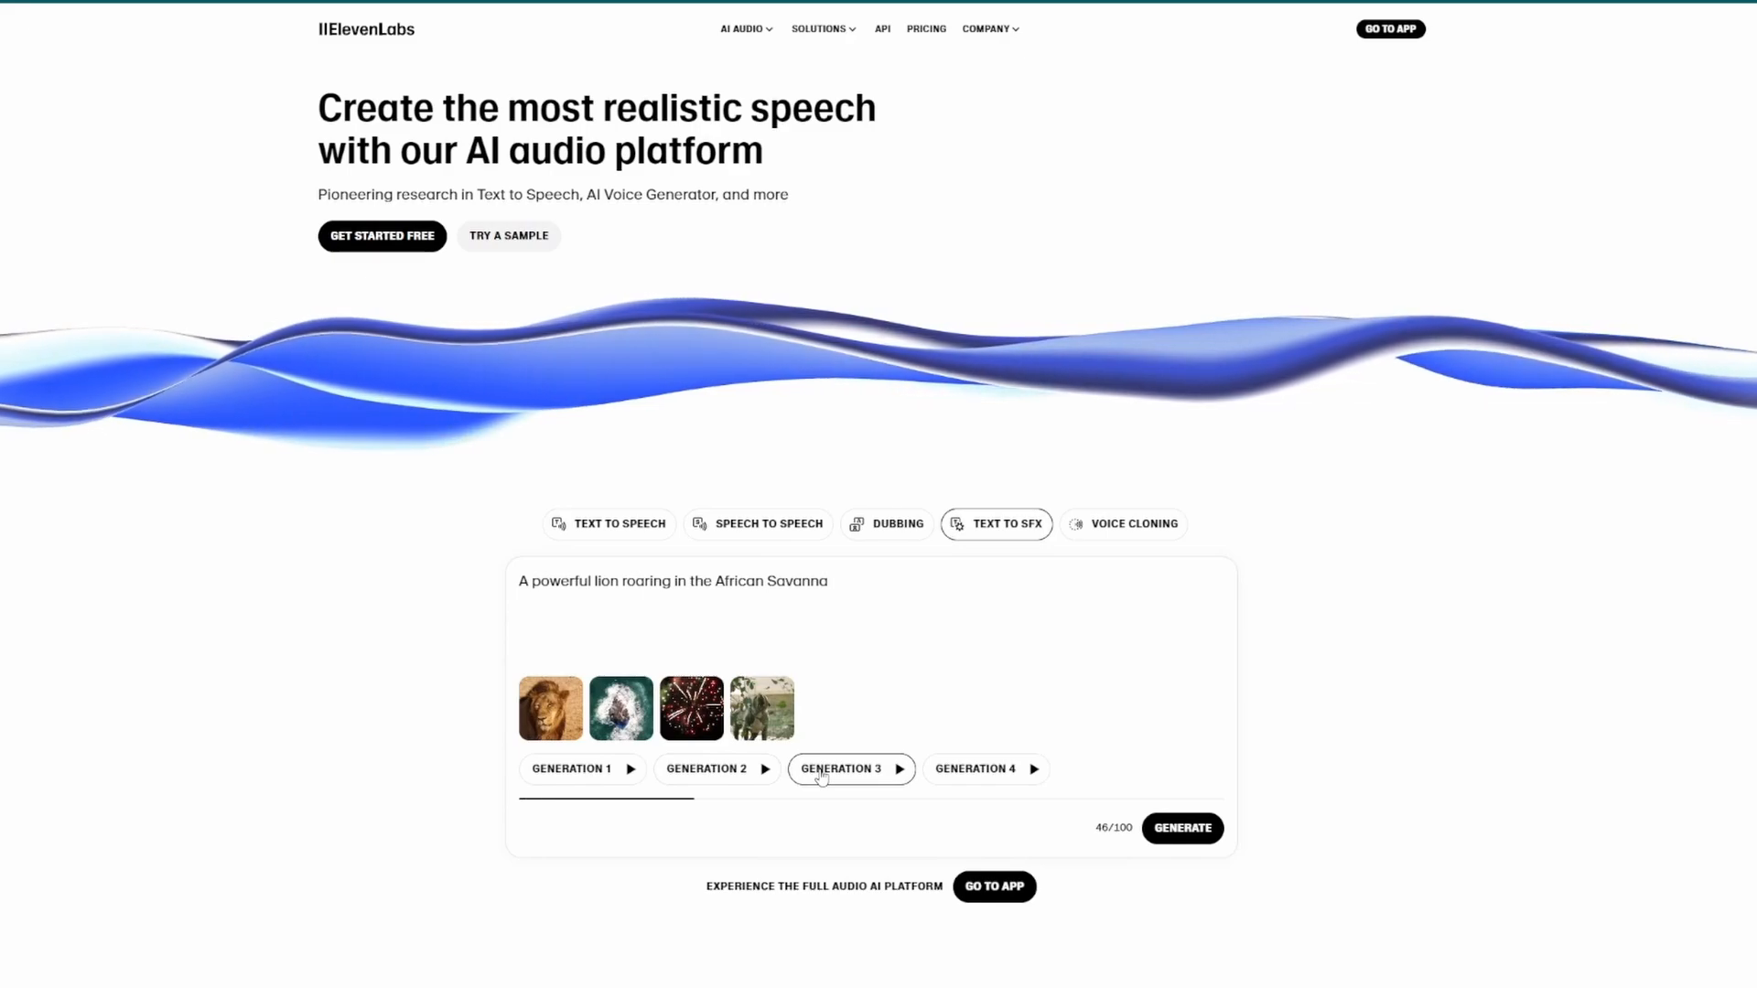
left_click(945, 780)
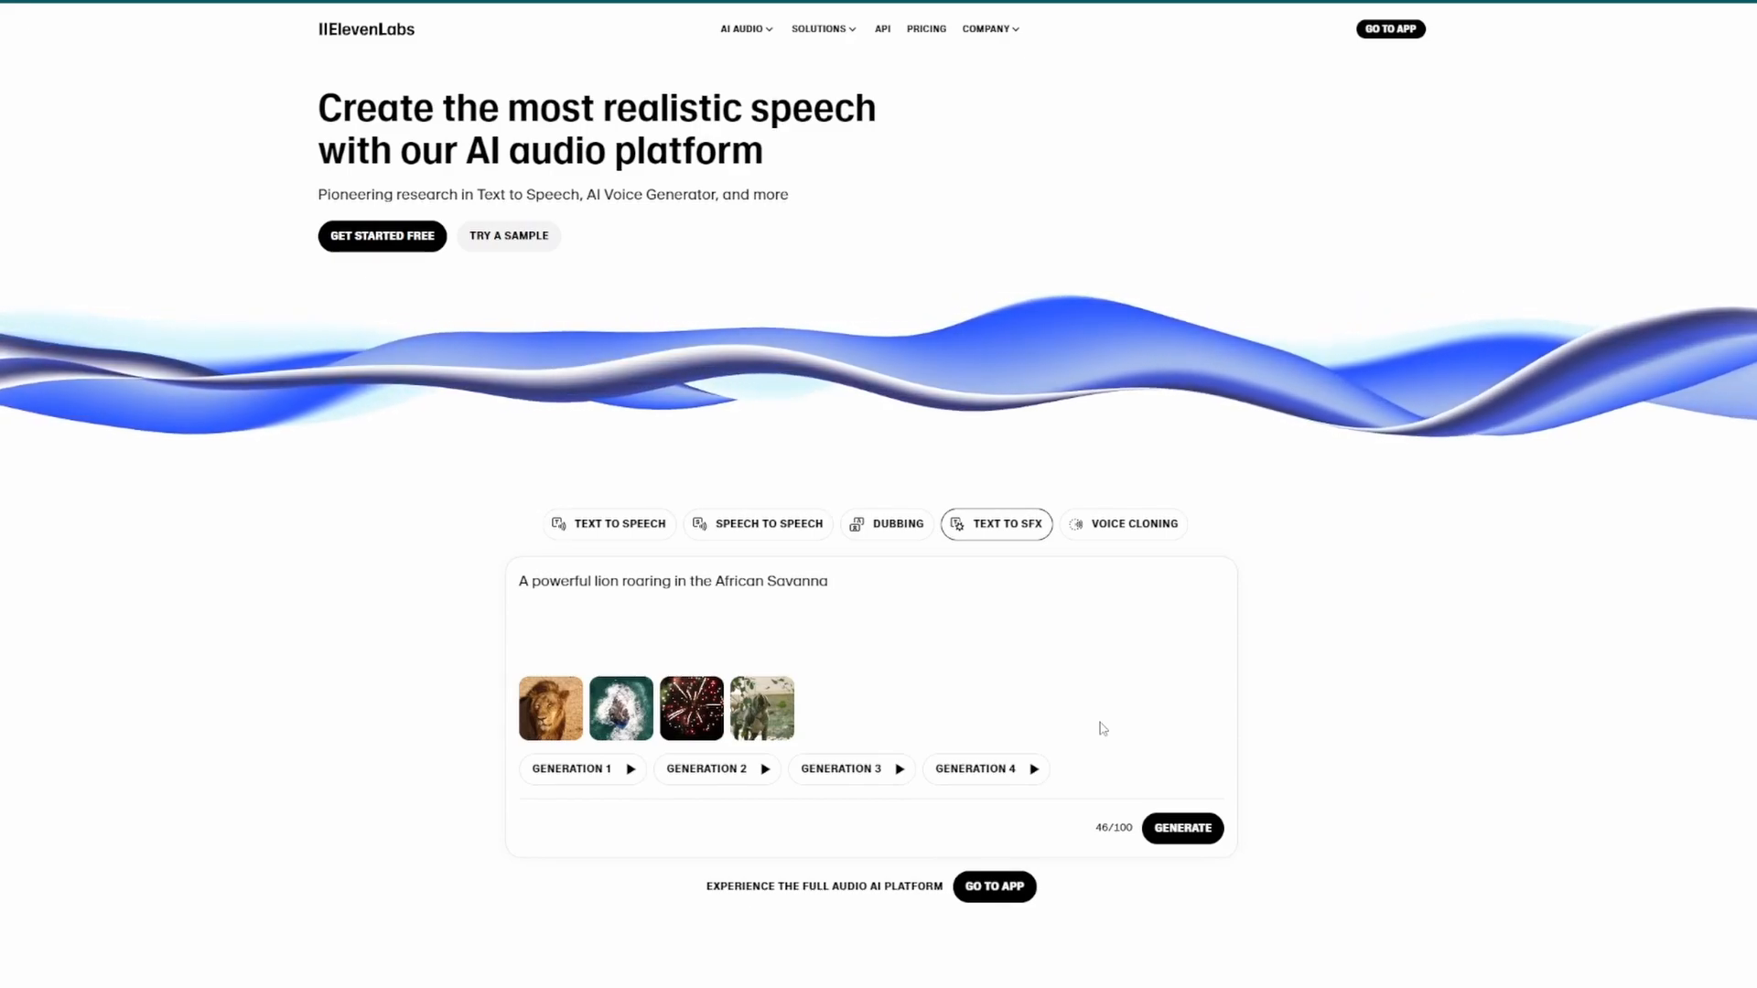
View the Voice Cloning demo and examine the plans on the Pricing page
left_click(1135, 536)
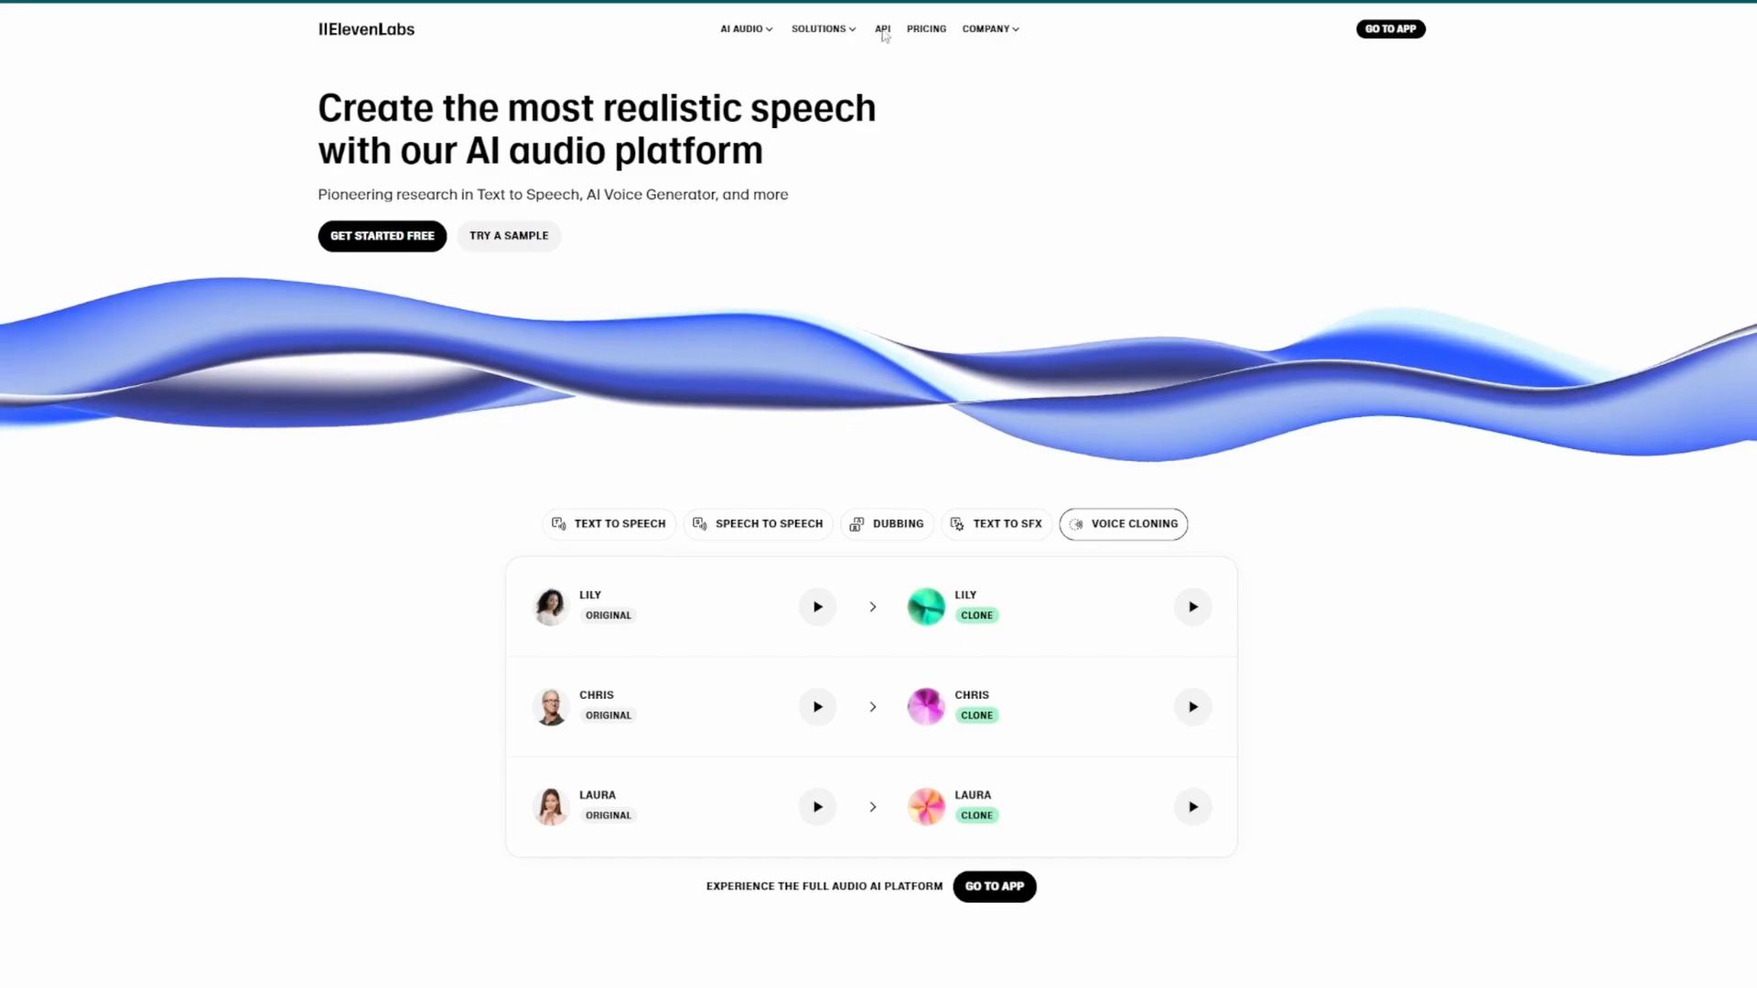
left_click(922, 29)
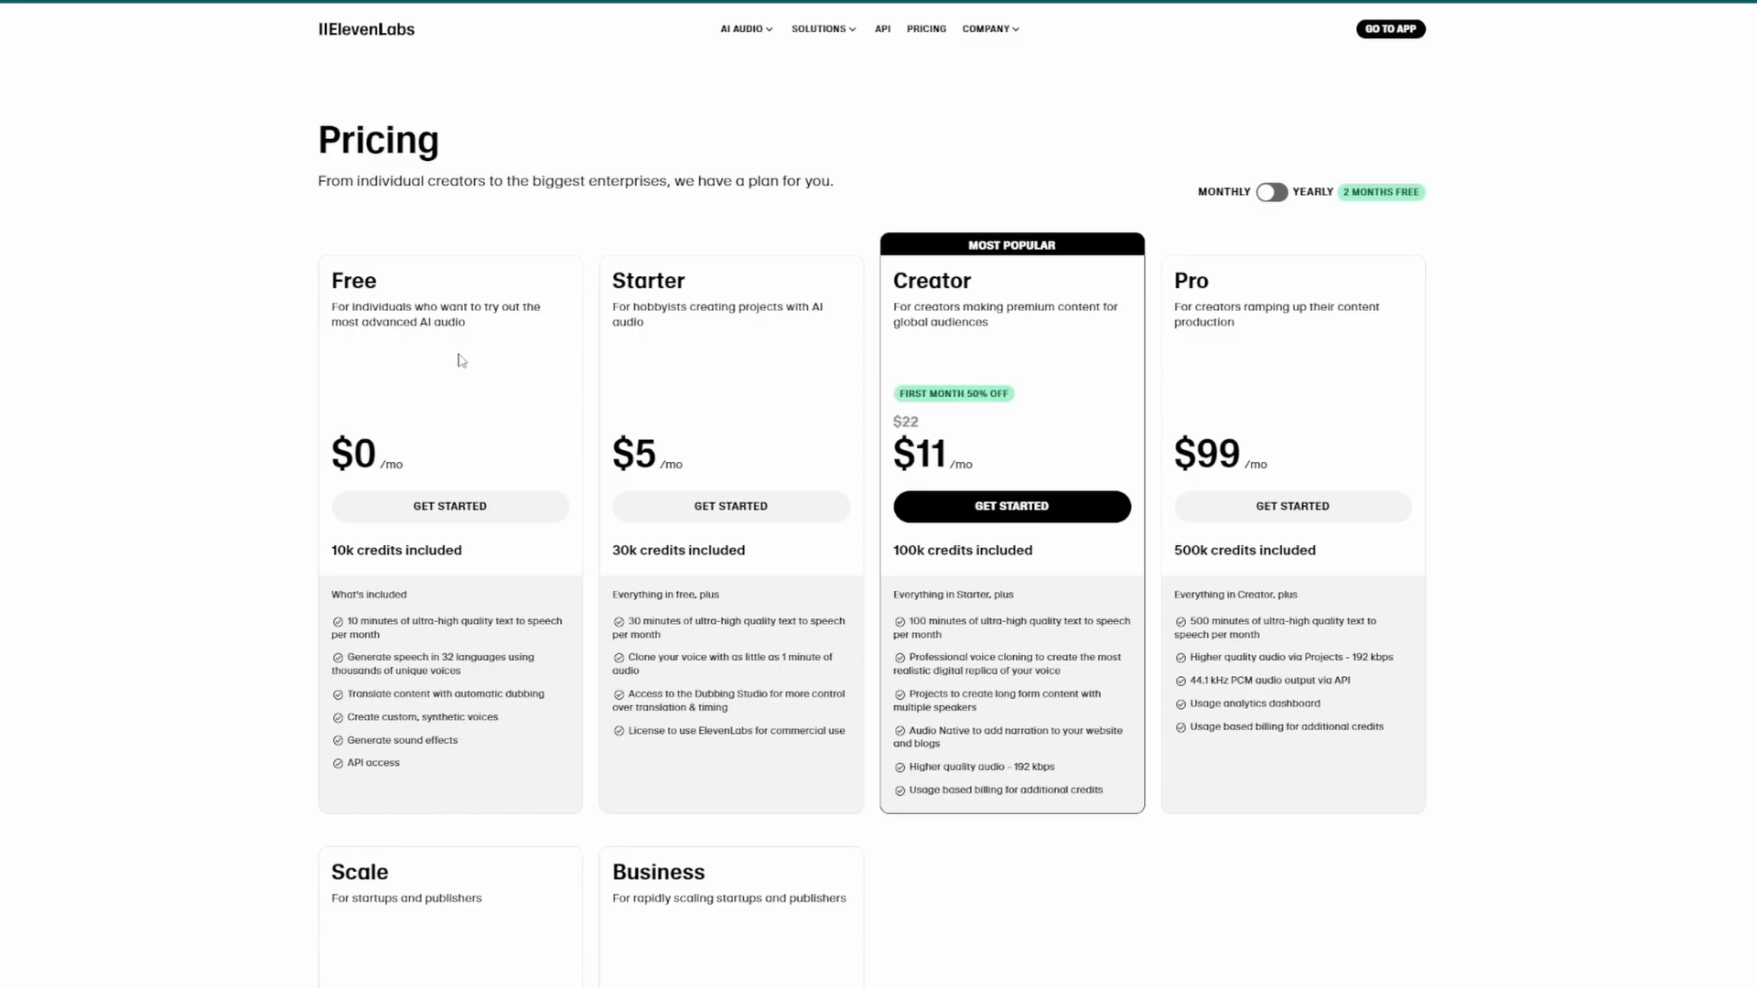
left_click_drag(627, 277, 648, 278)
left_click(648, 274)
scroll(821, 644, "down", 7)
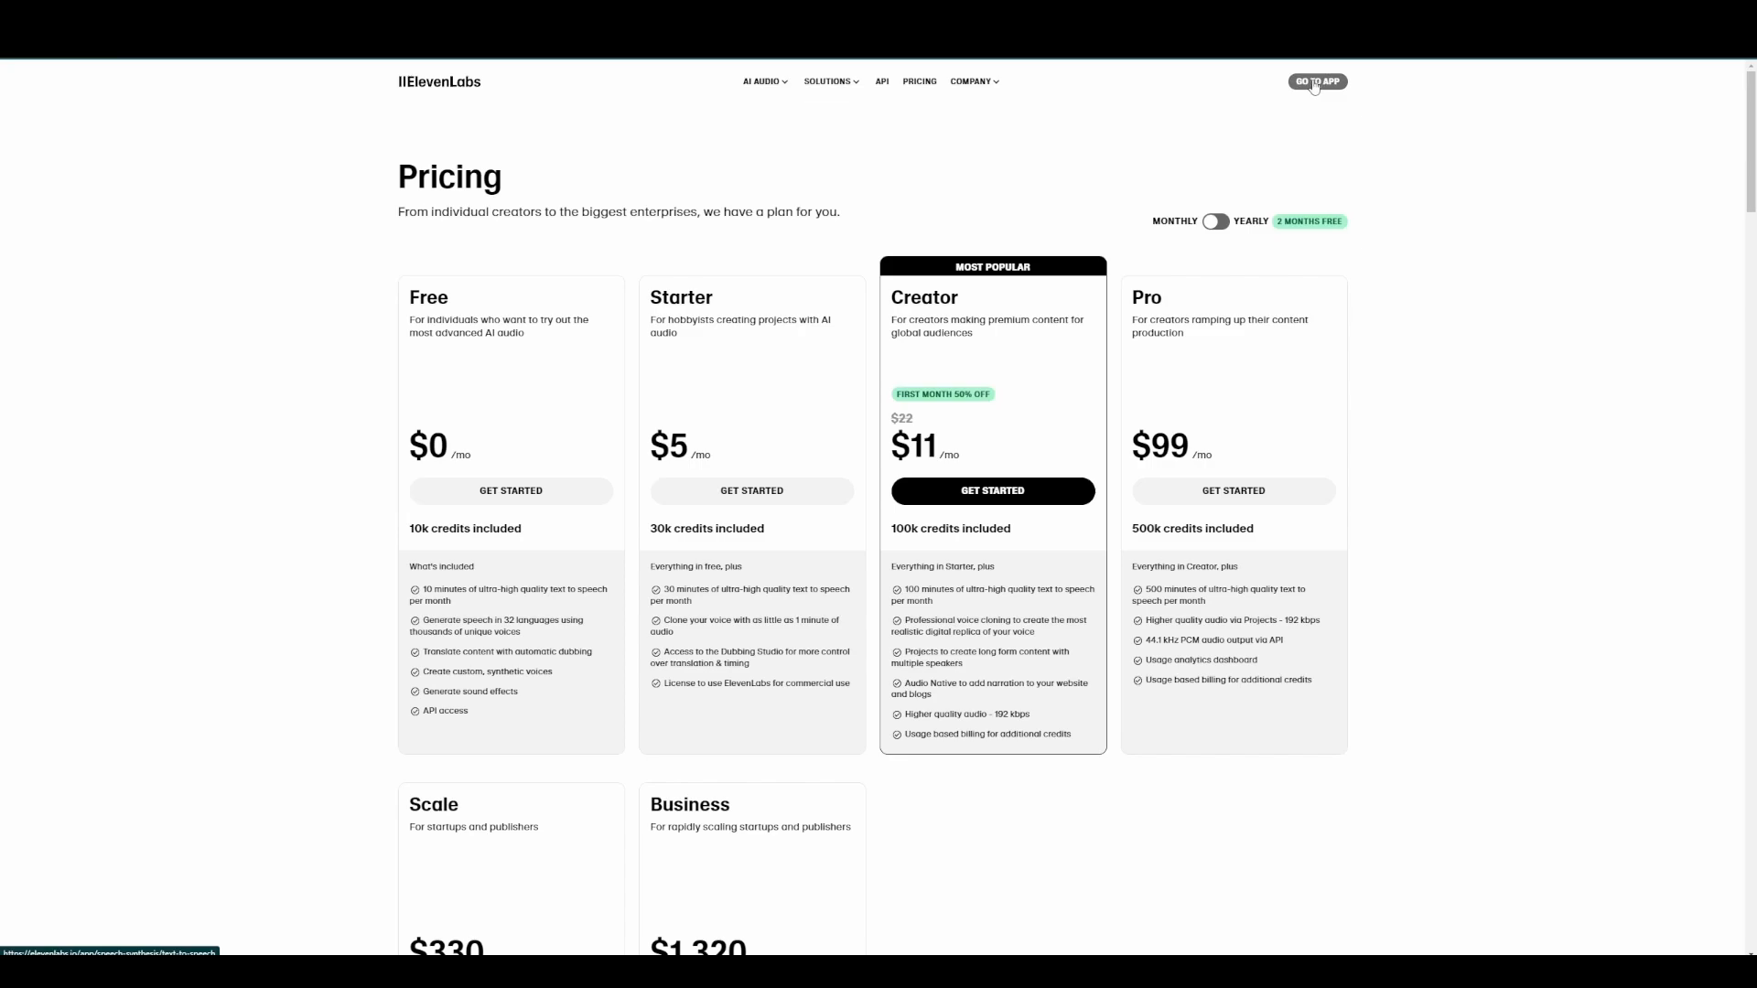
Enter the web app and open the Voices page
left_click(1314, 83)
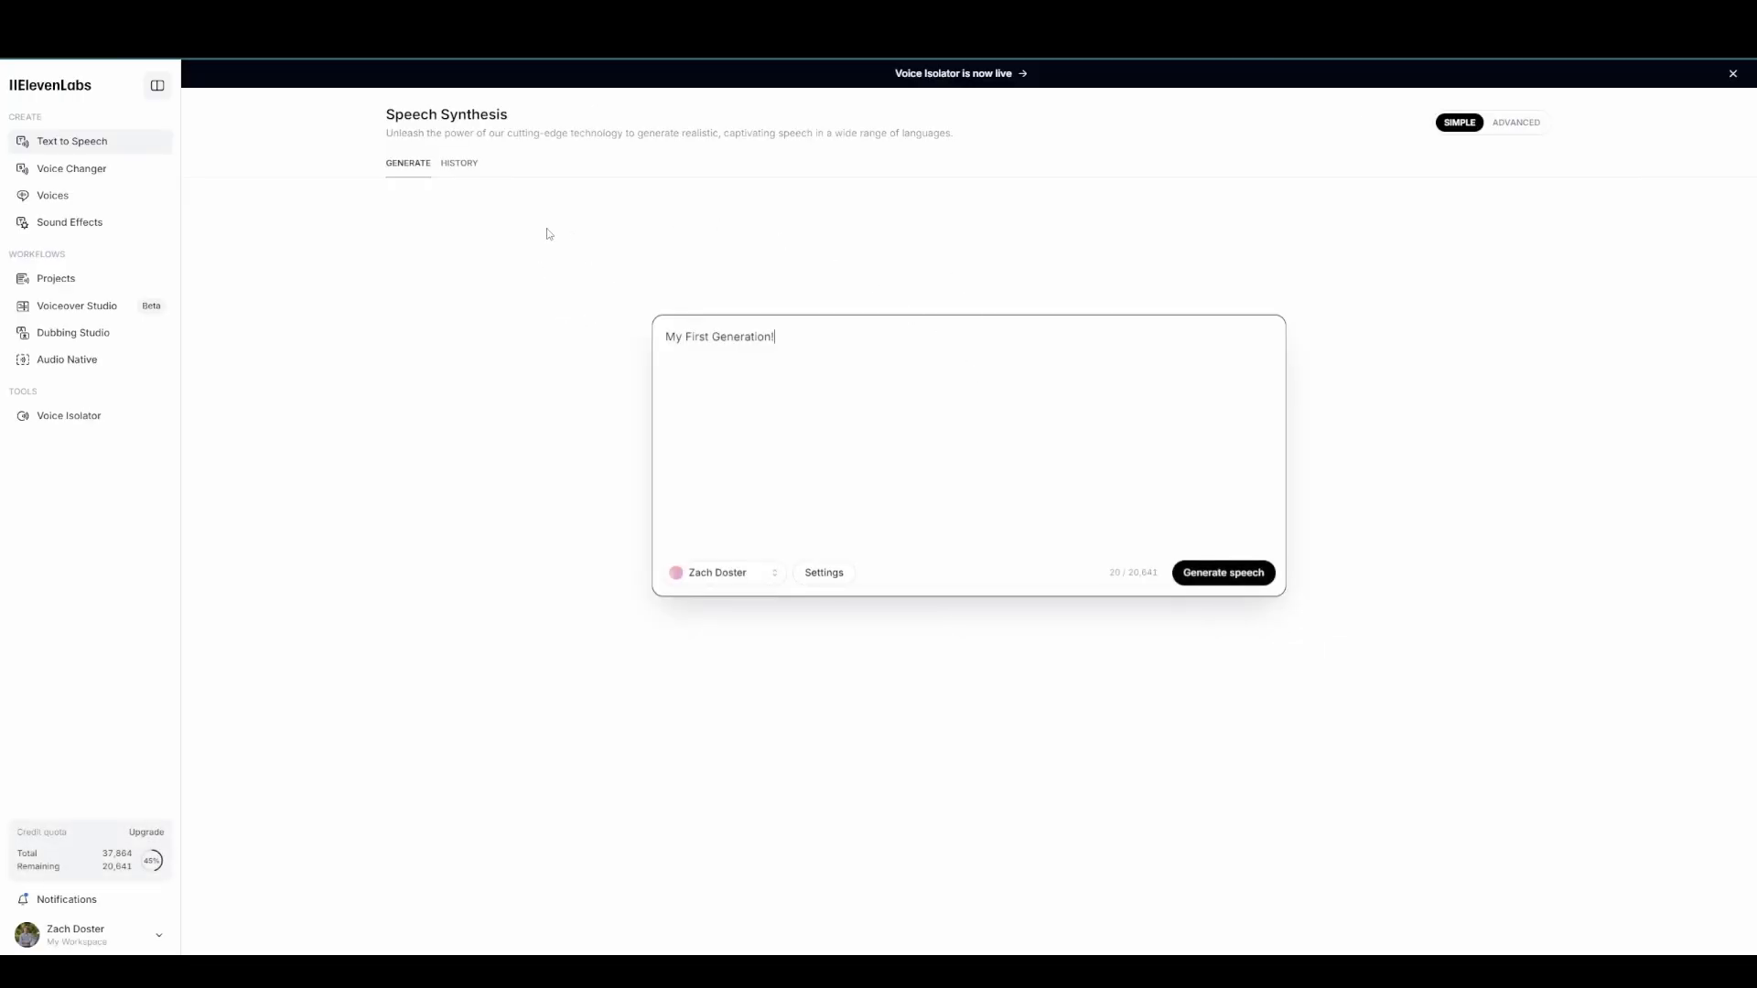
left_click(110, 206)
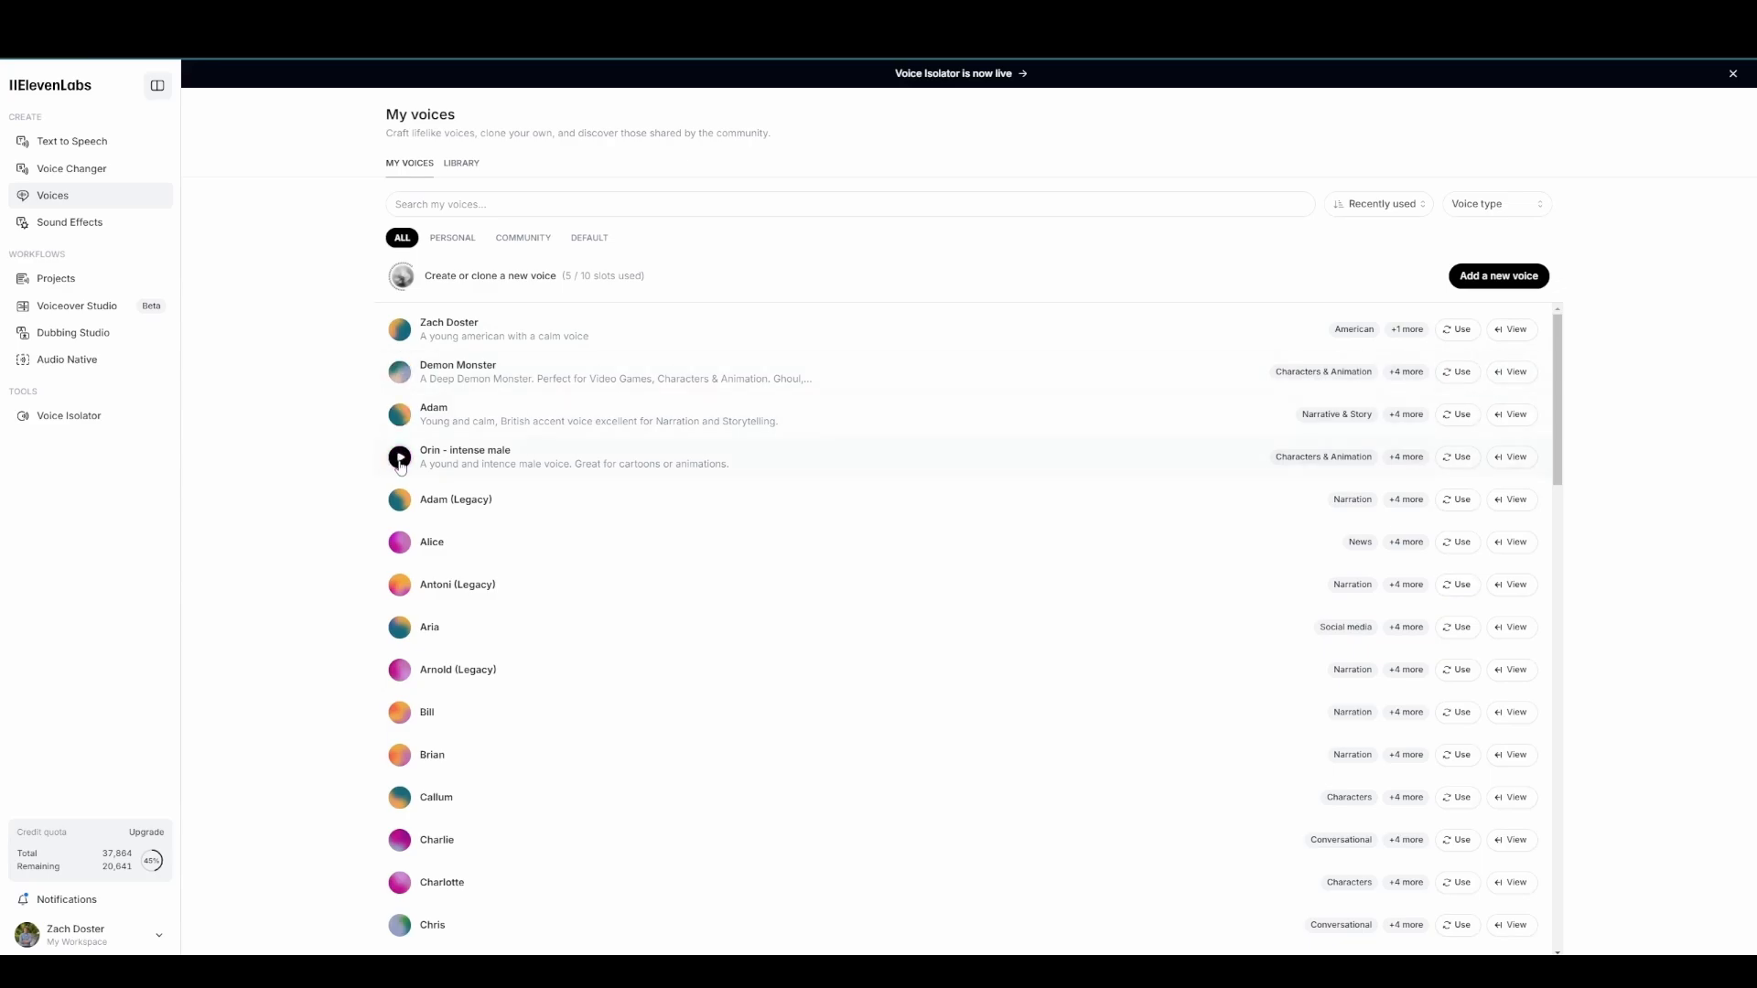
Browse My voices by the Personal, Community and Default categories, and return to showing all voices
left_click(465, 242)
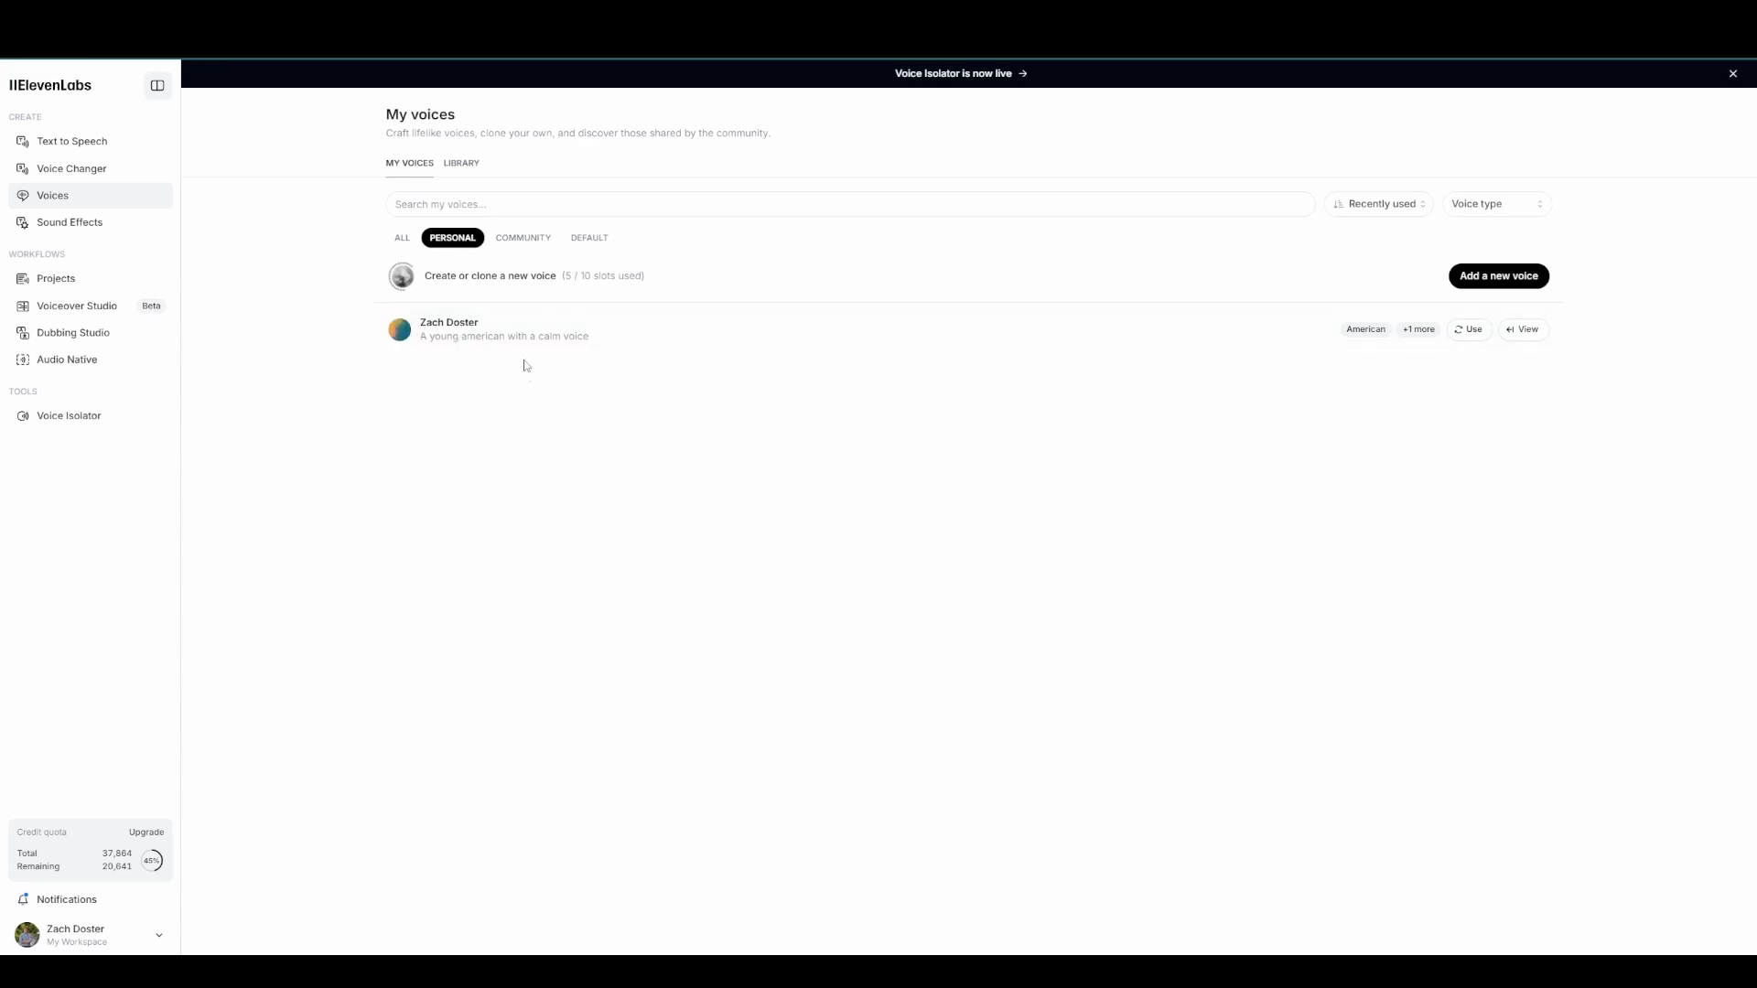
left_click(522, 240)
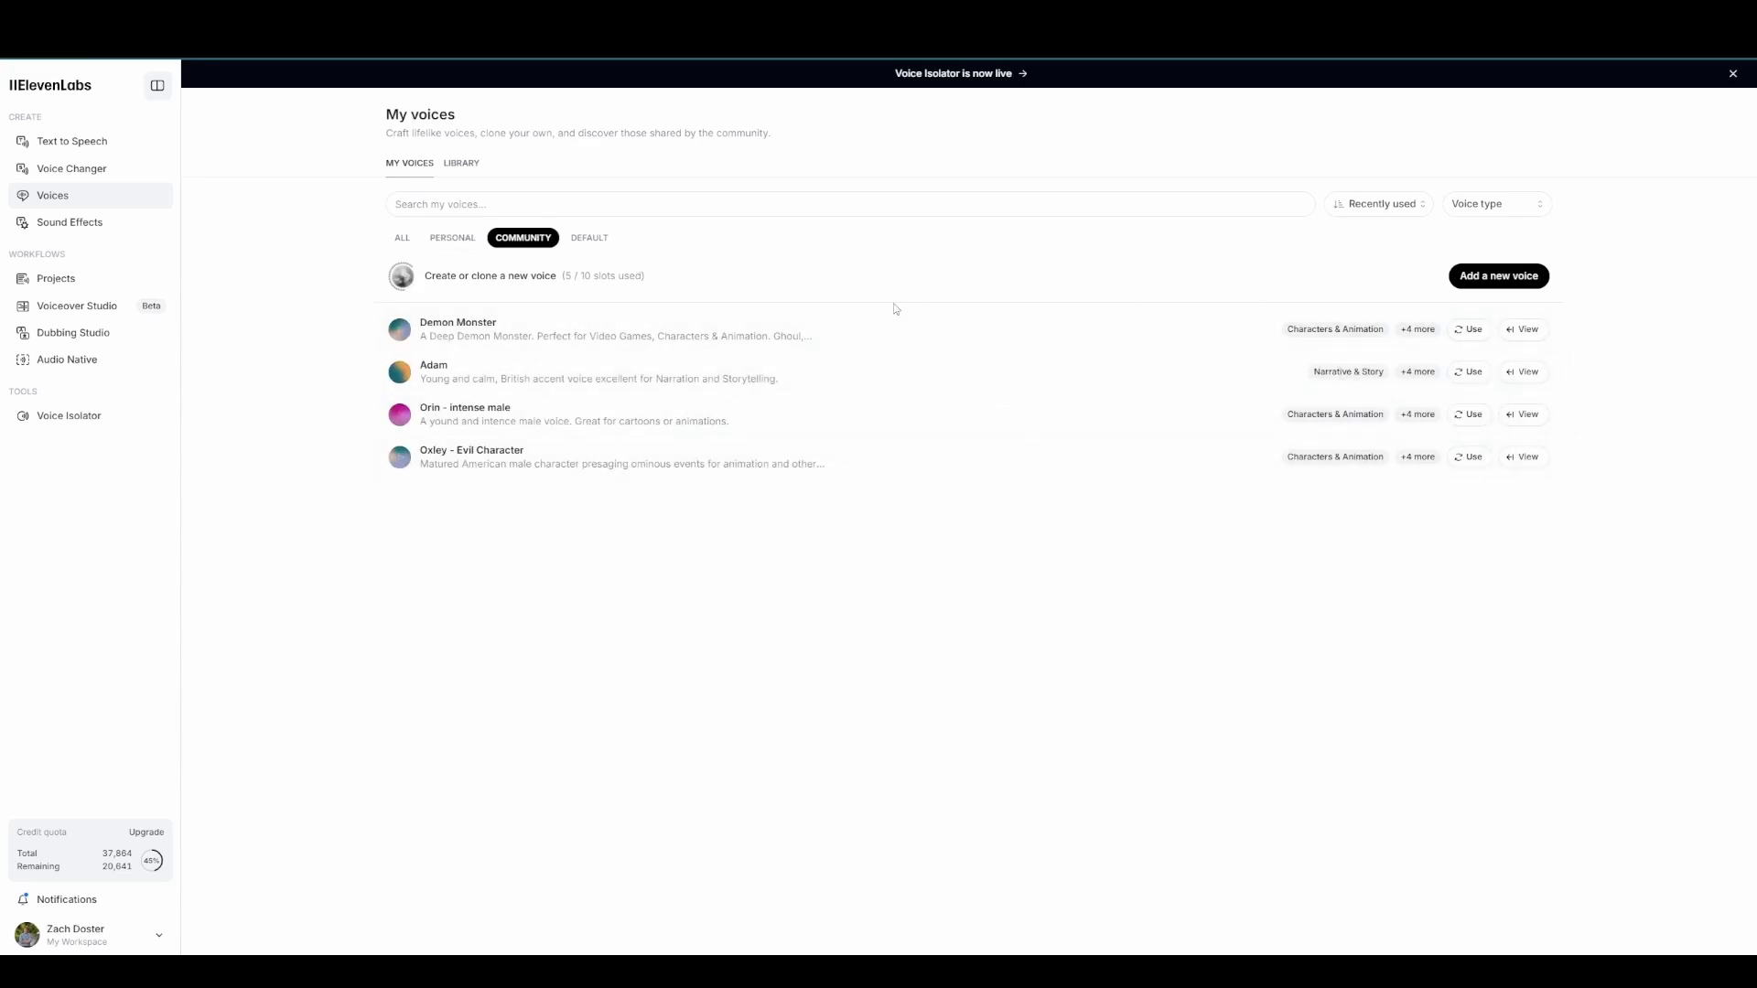
left_click(588, 238)
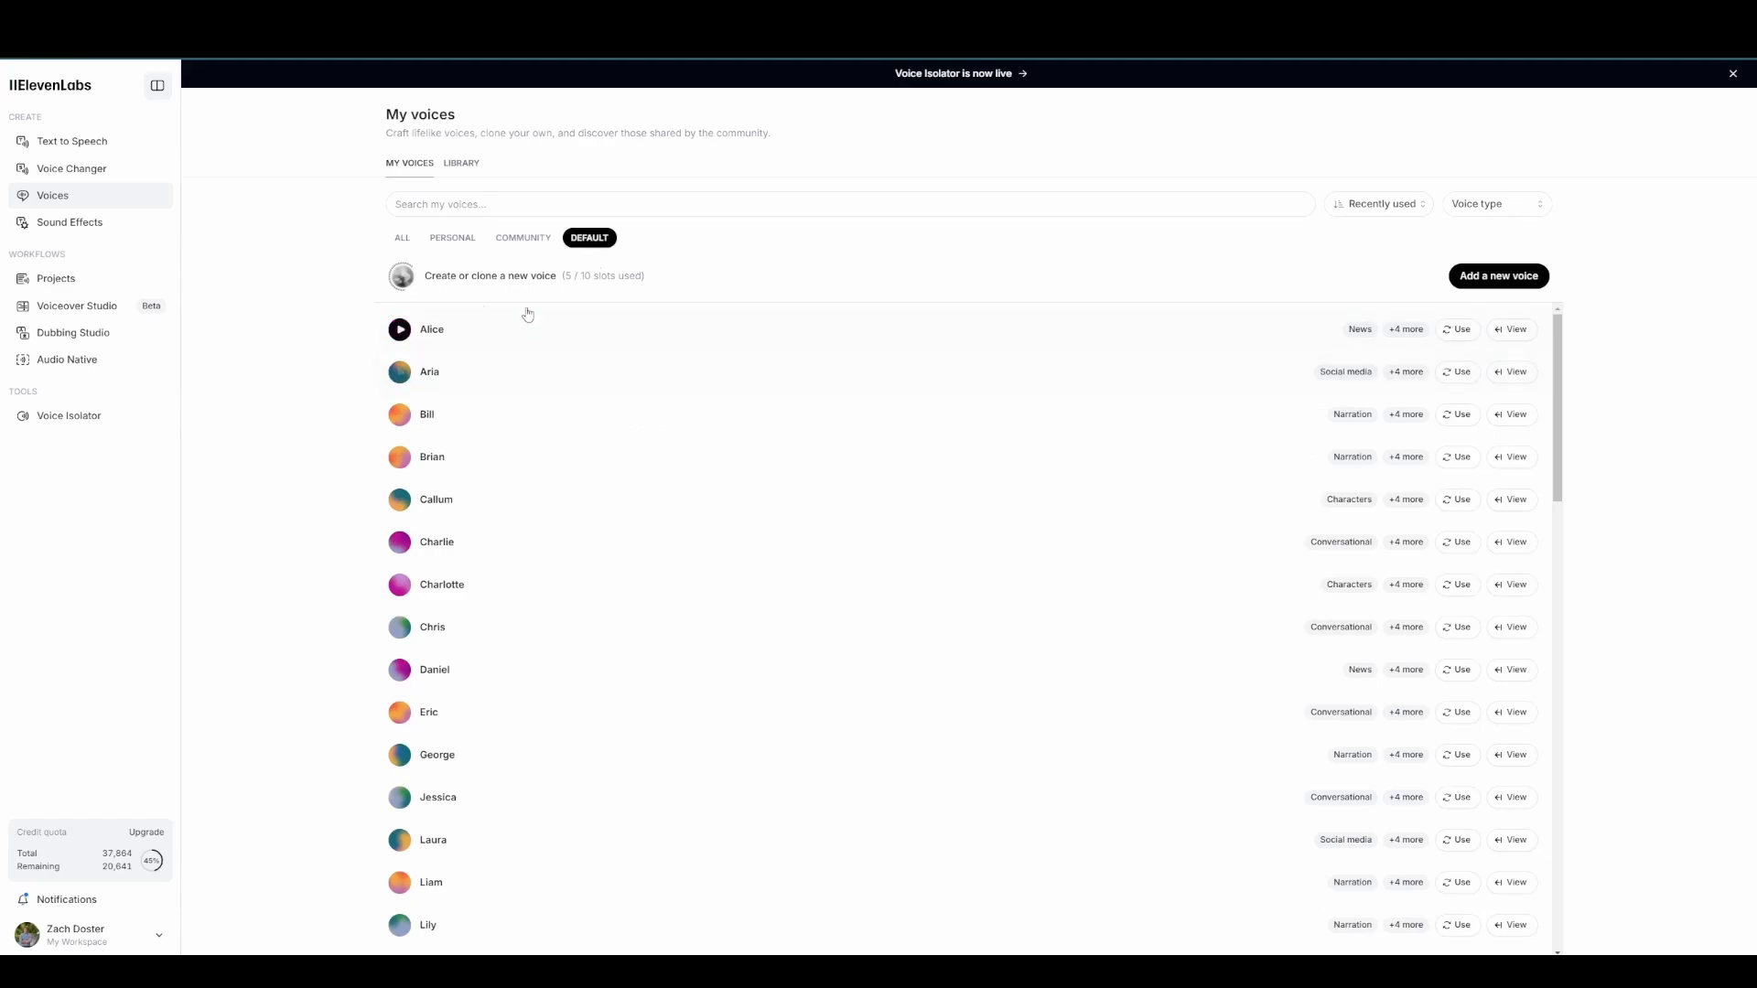
scroll(716, 811, "down", 5)
scroll(716, 811, "down", 15)
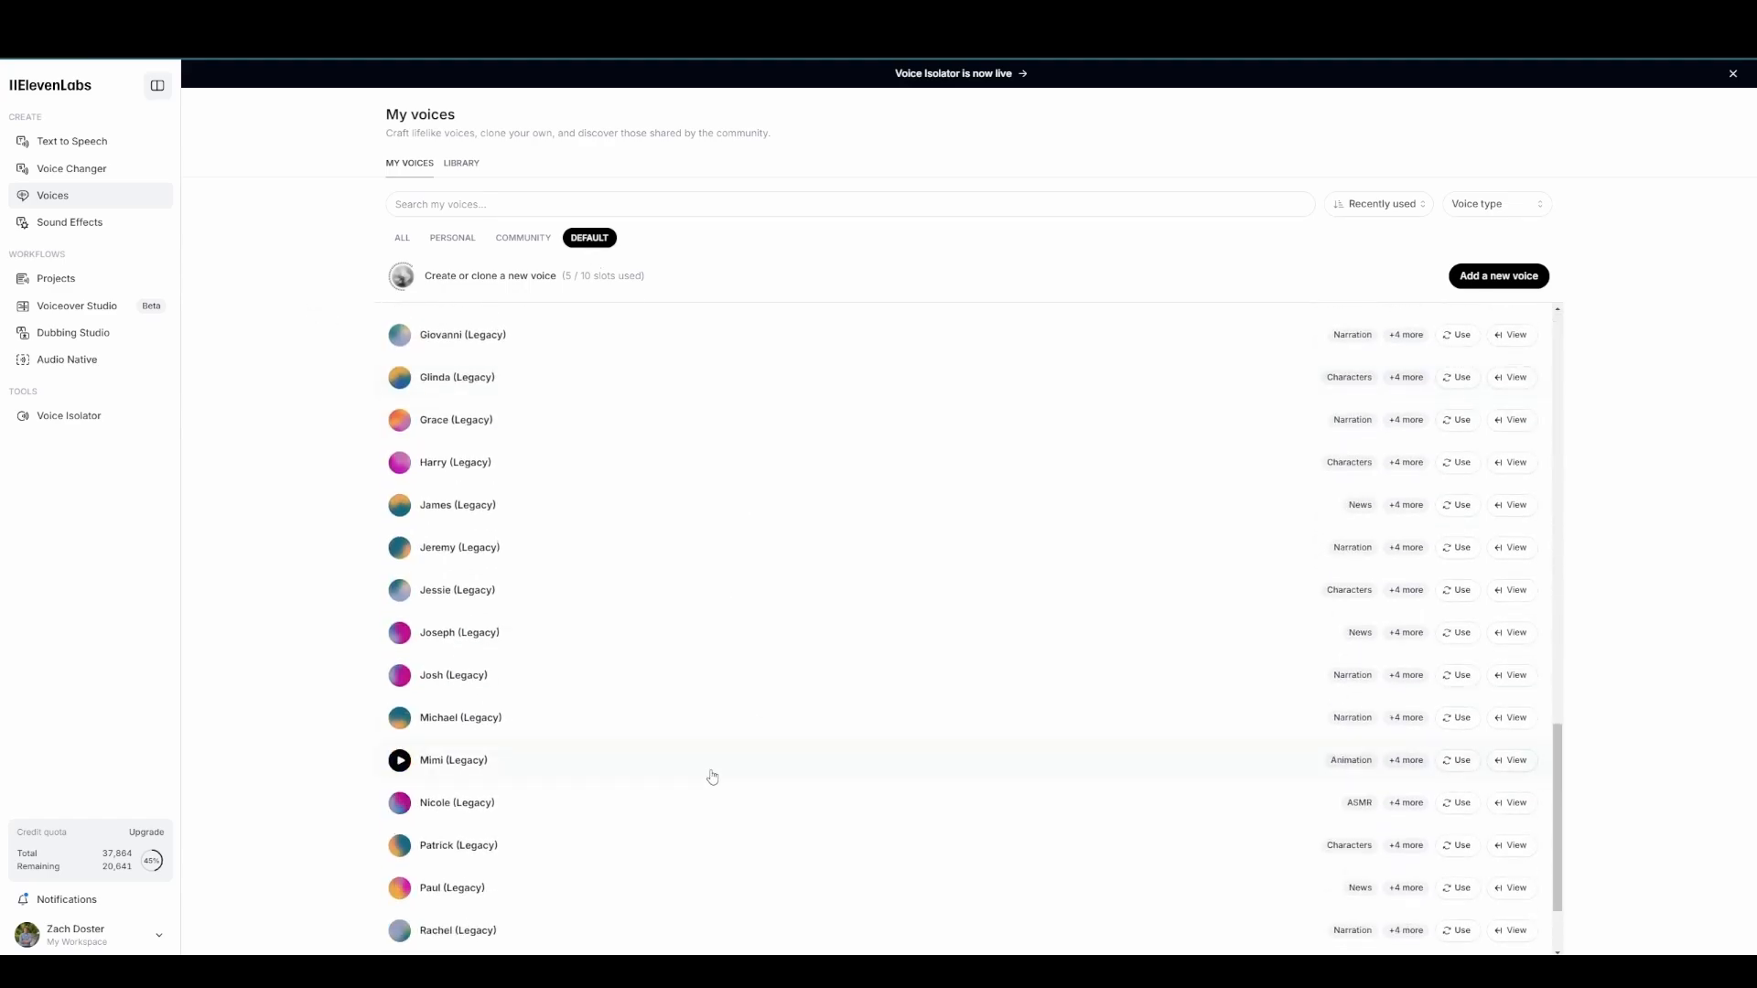
scroll(716, 787, "up", 5)
scroll(716, 785, "up", 15)
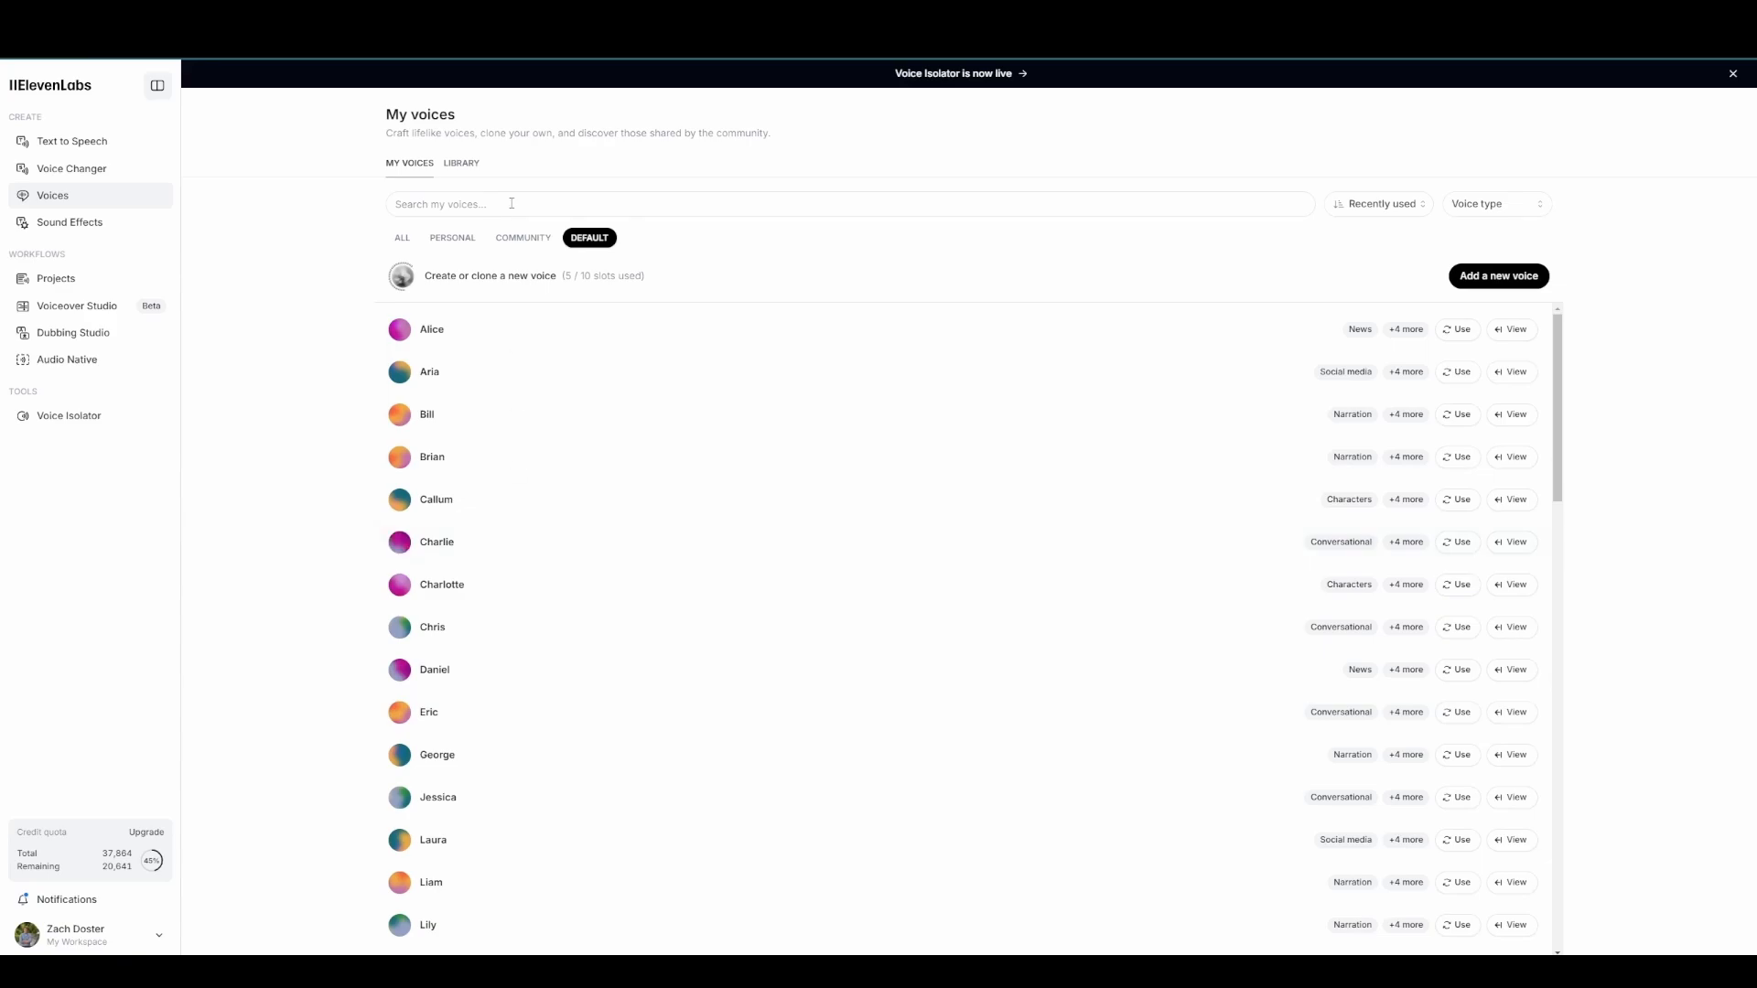
left_click(406, 237)
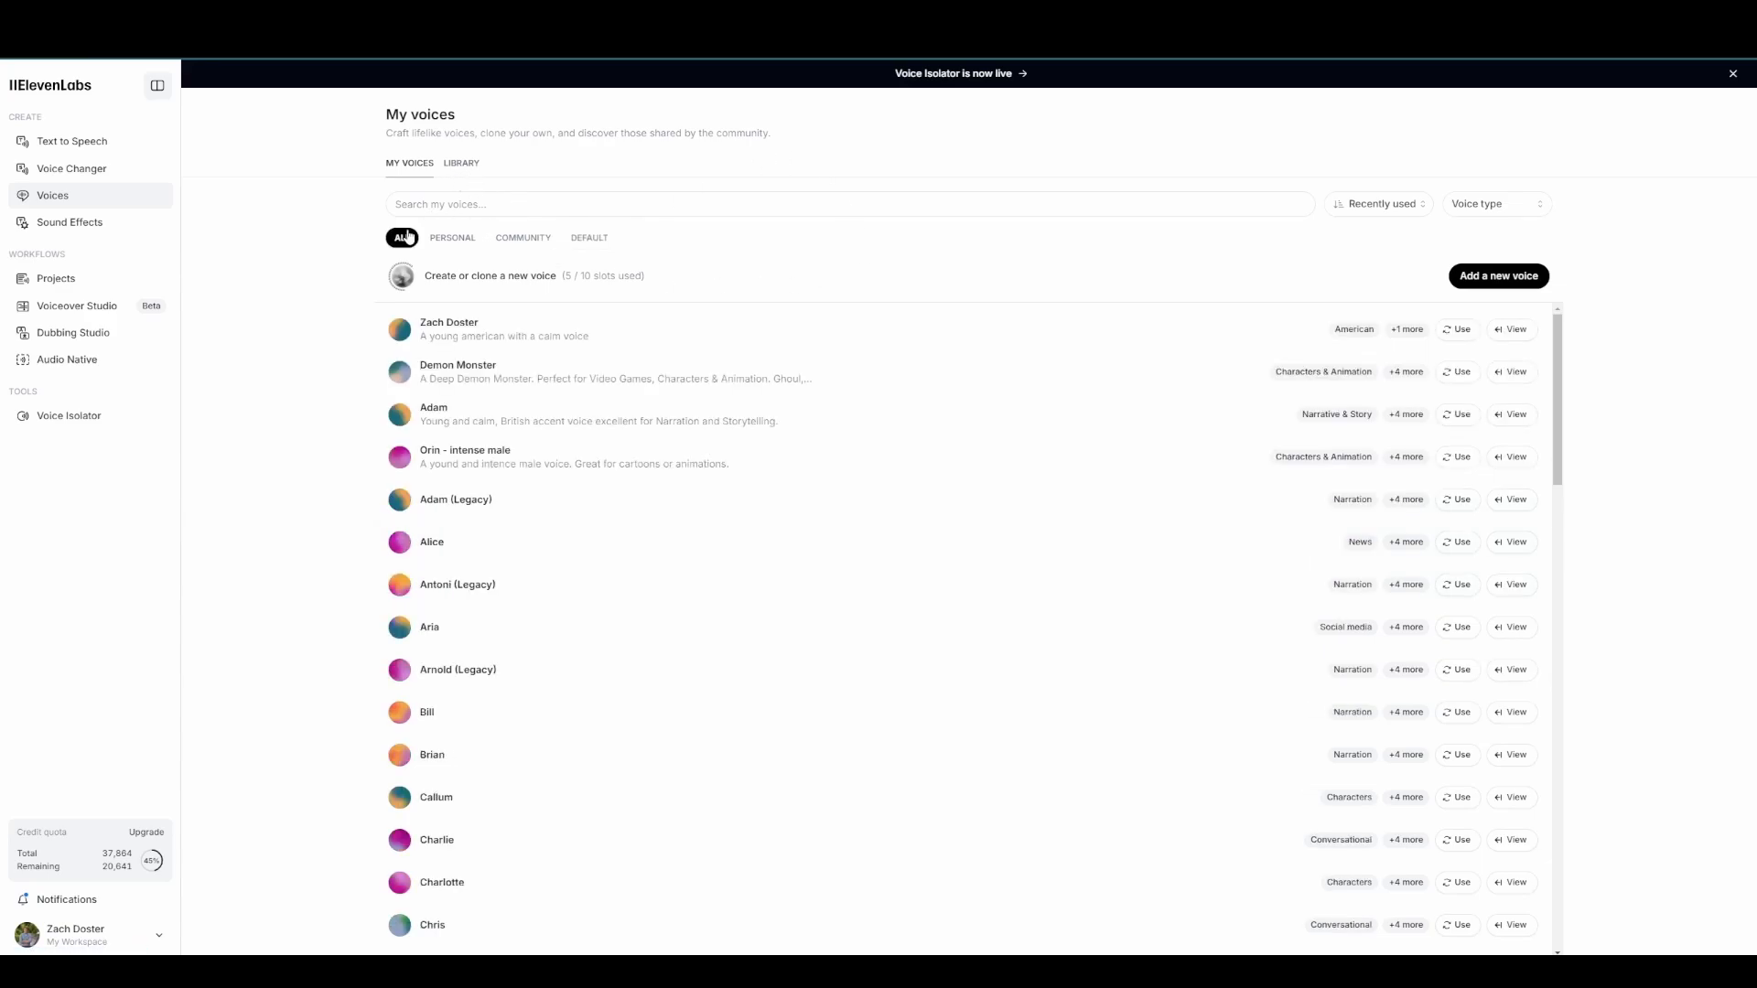
Open the voice library and filter its voices by the English language
left_click(472, 171)
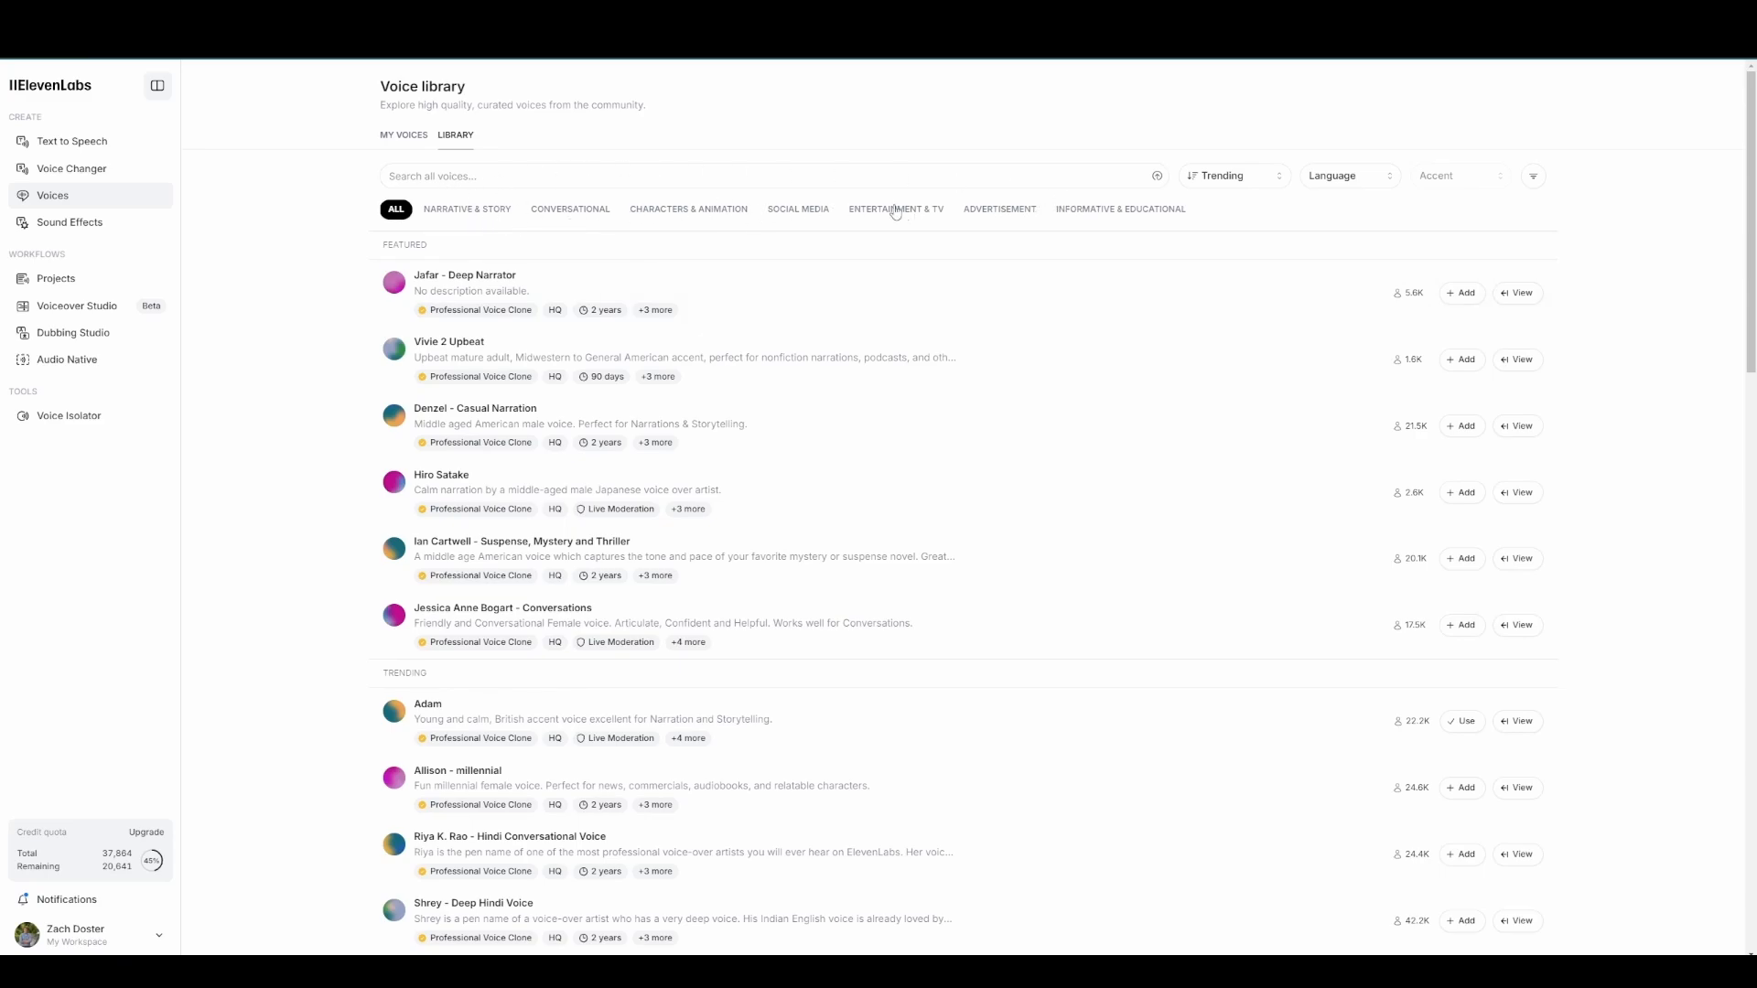
left_click(1373, 181)
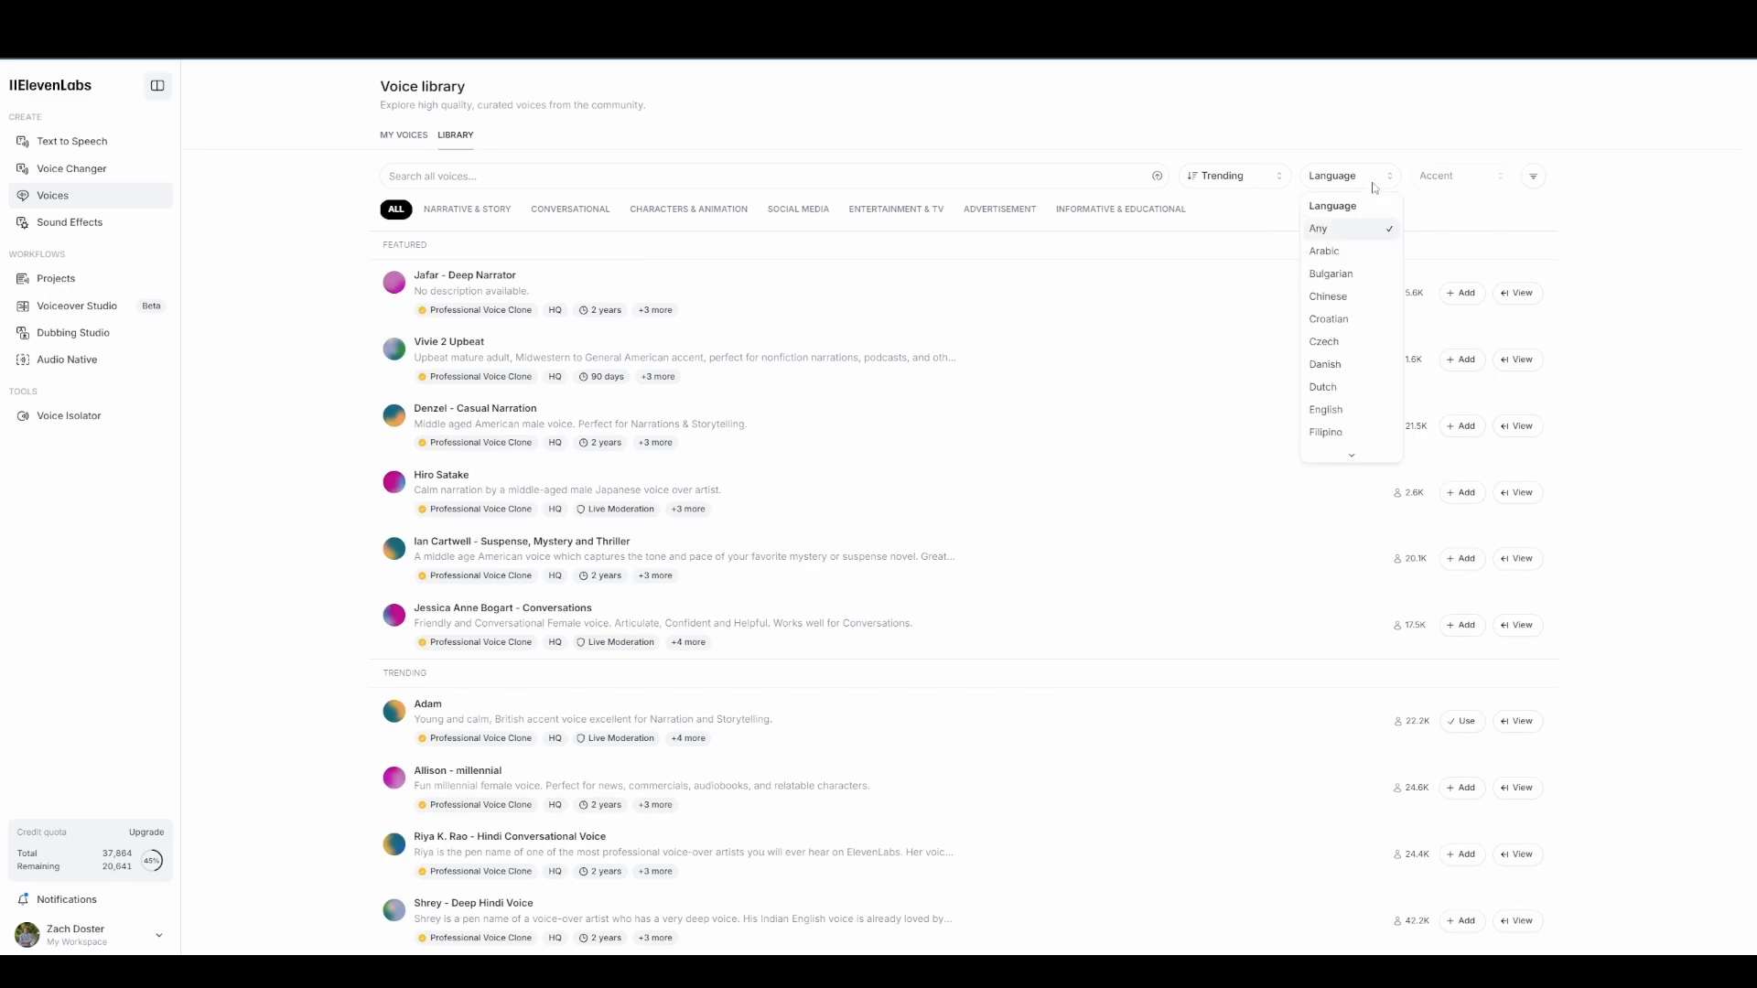
left_click(1336, 410)
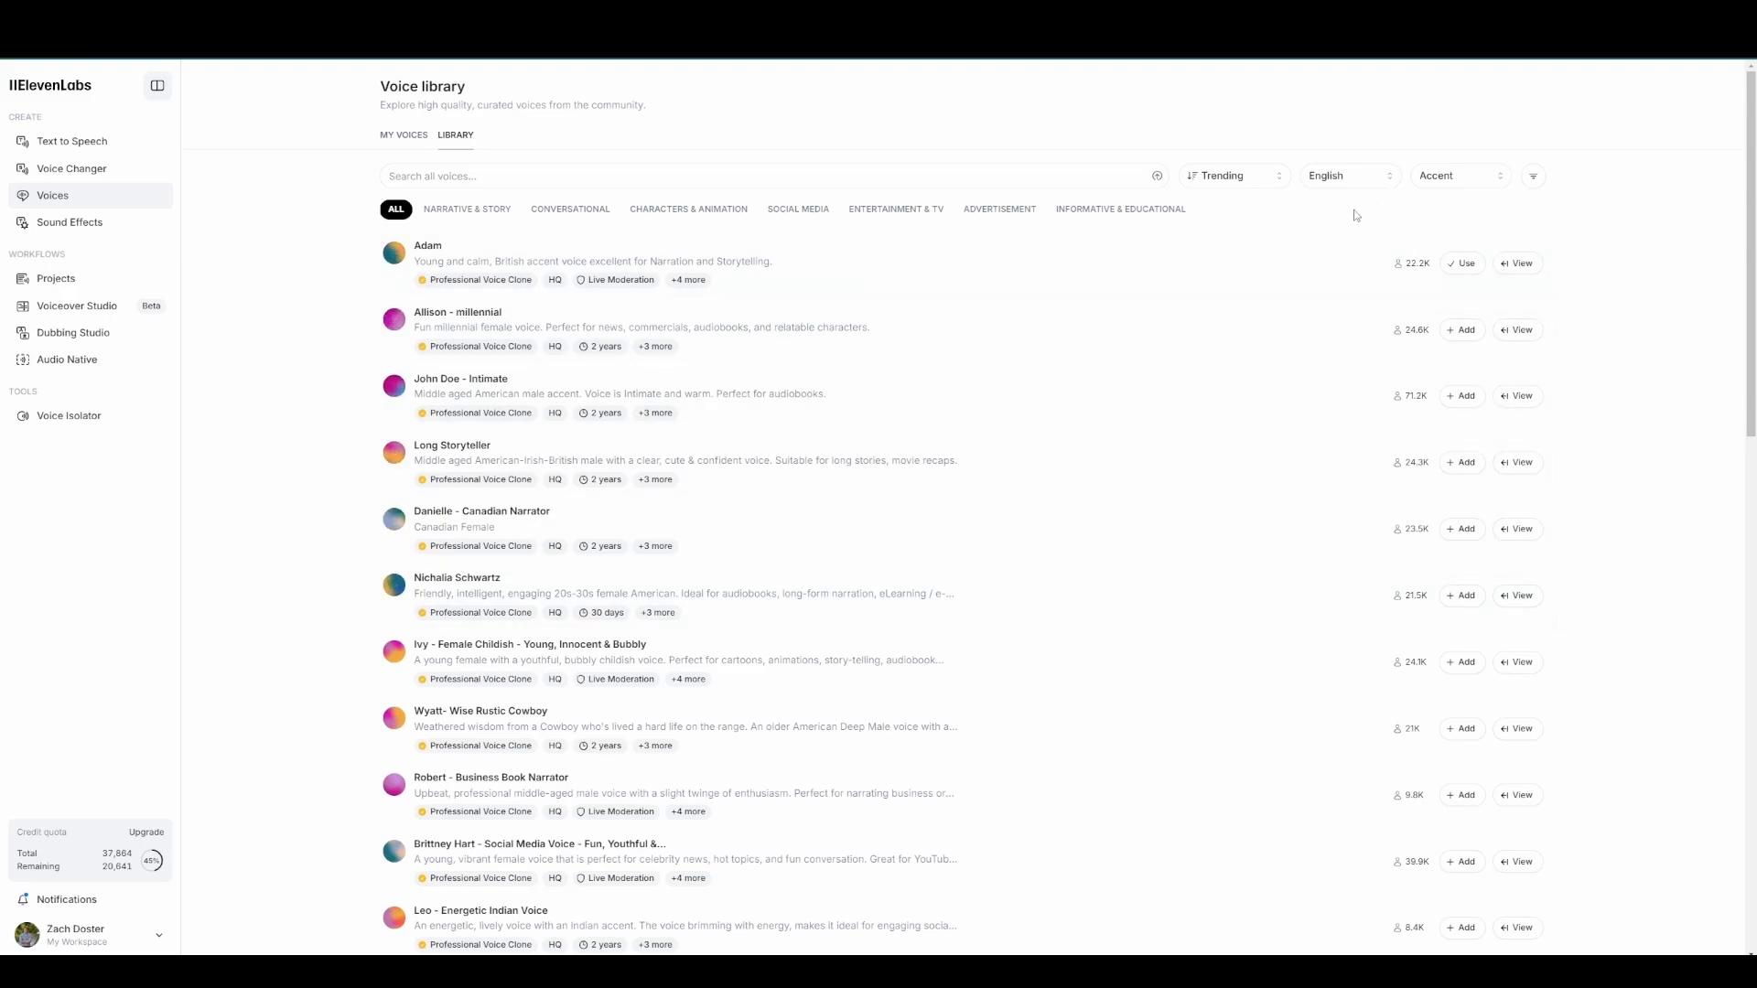
Filter the library's English voices by the Scottish accent and play the preview of the Callum voice
left_click(1410, 176)
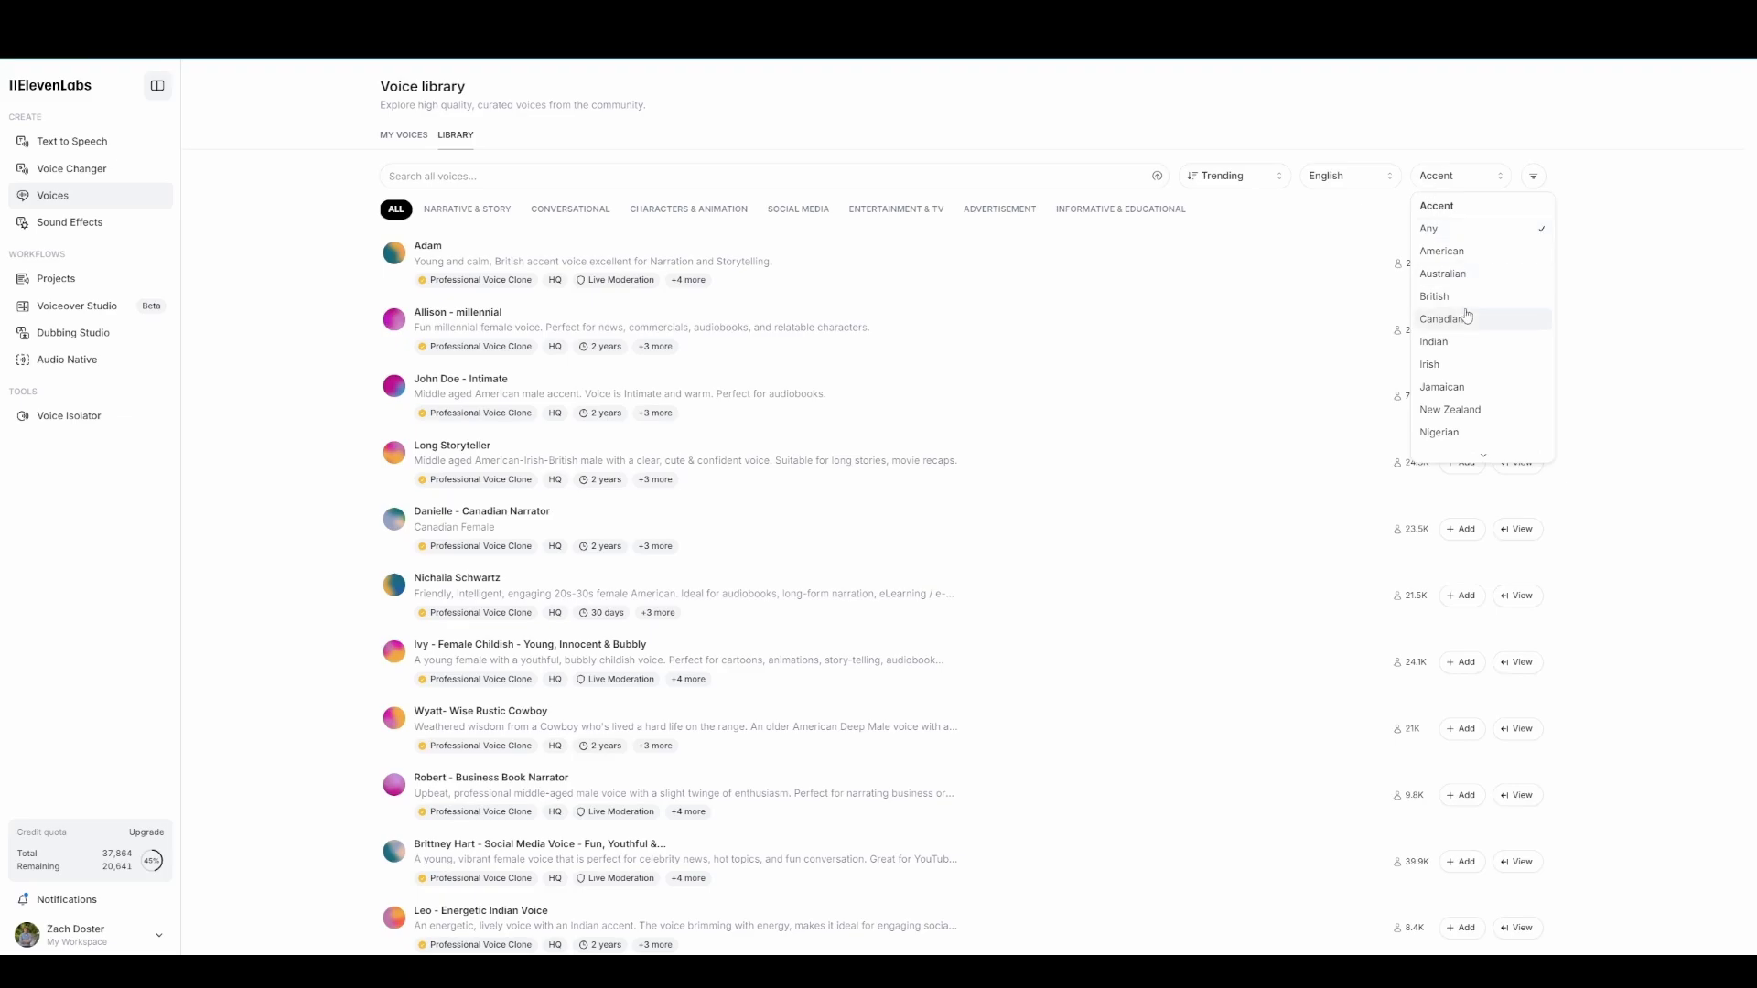
scroll(1464, 366, "down", 3)
scroll(1480, 407, "down", 2)
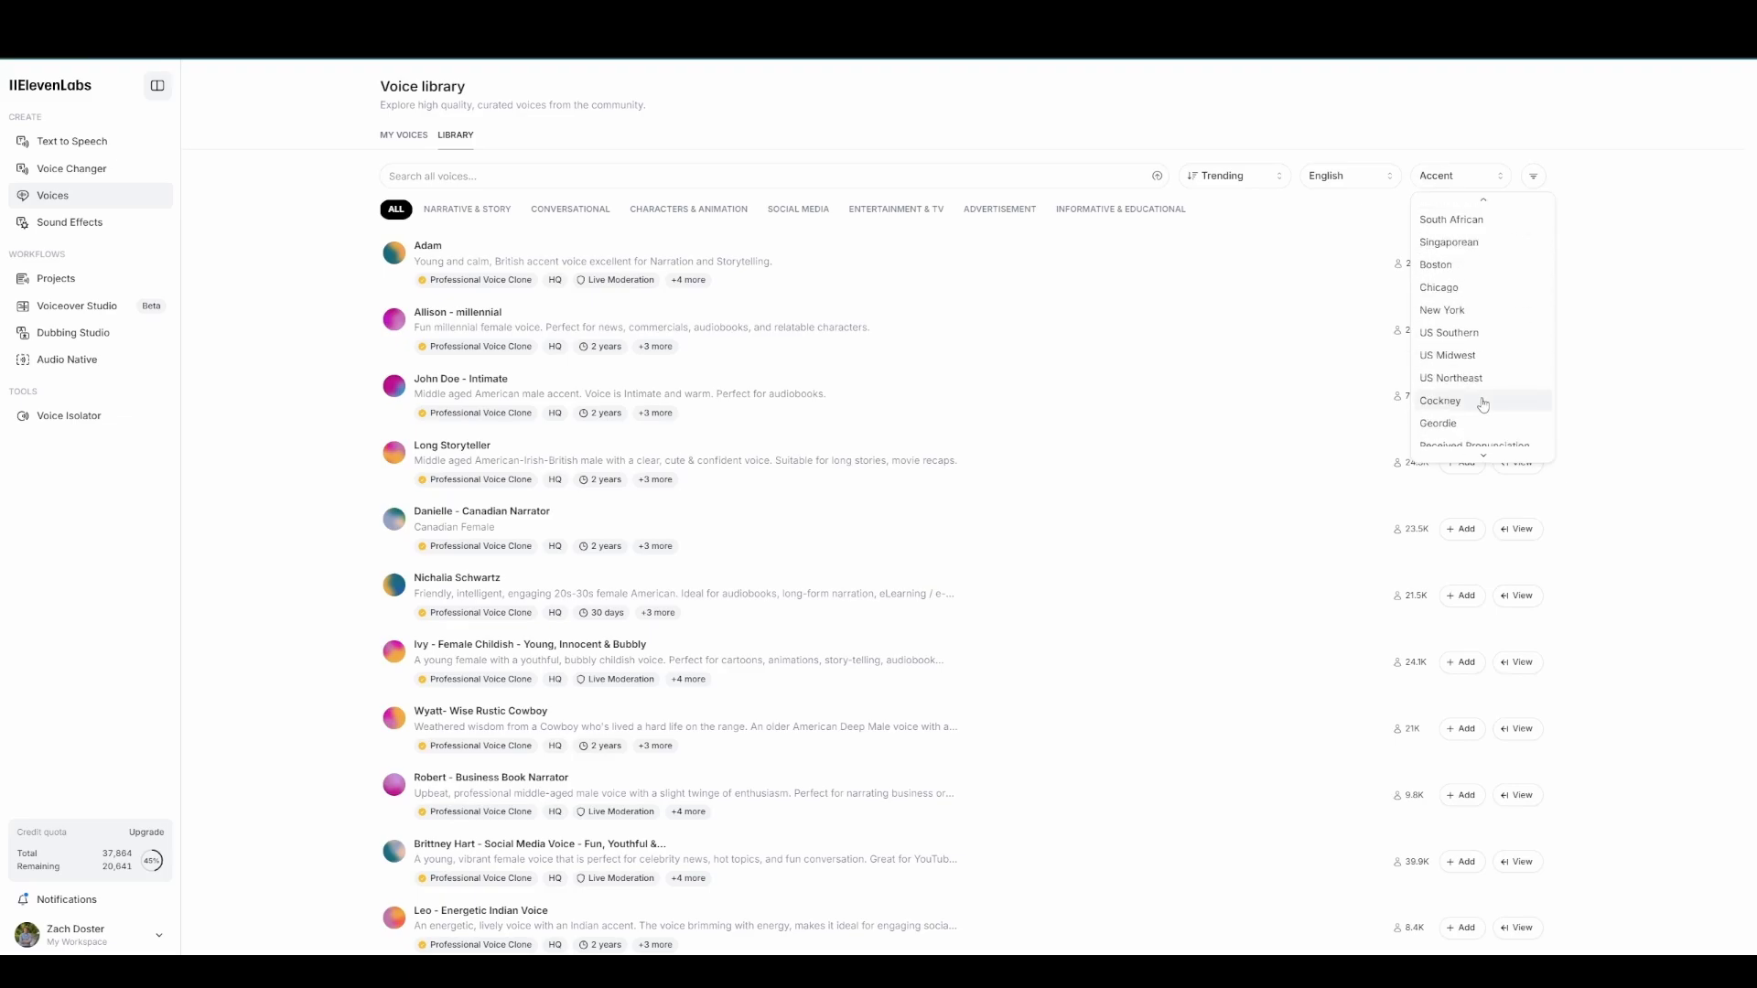
scroll(1488, 385, "up", 4)
scroll(1455, 366, "down", 3)
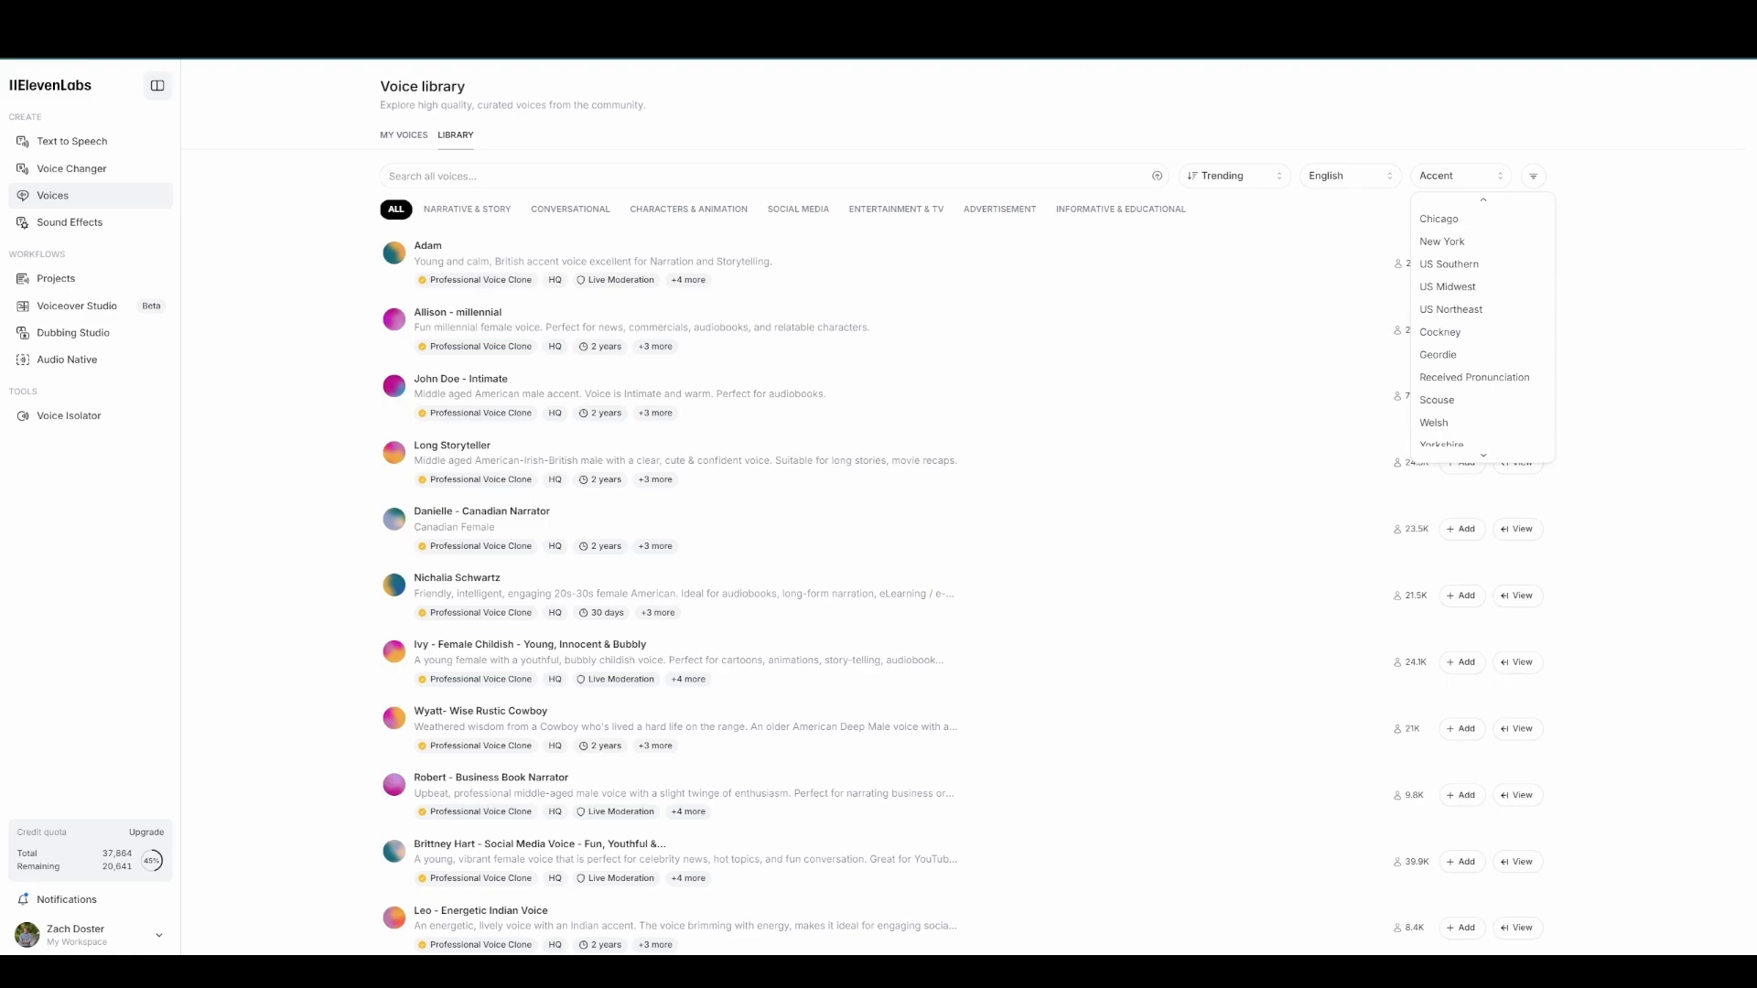
scroll(1464, 316, "up", 3)
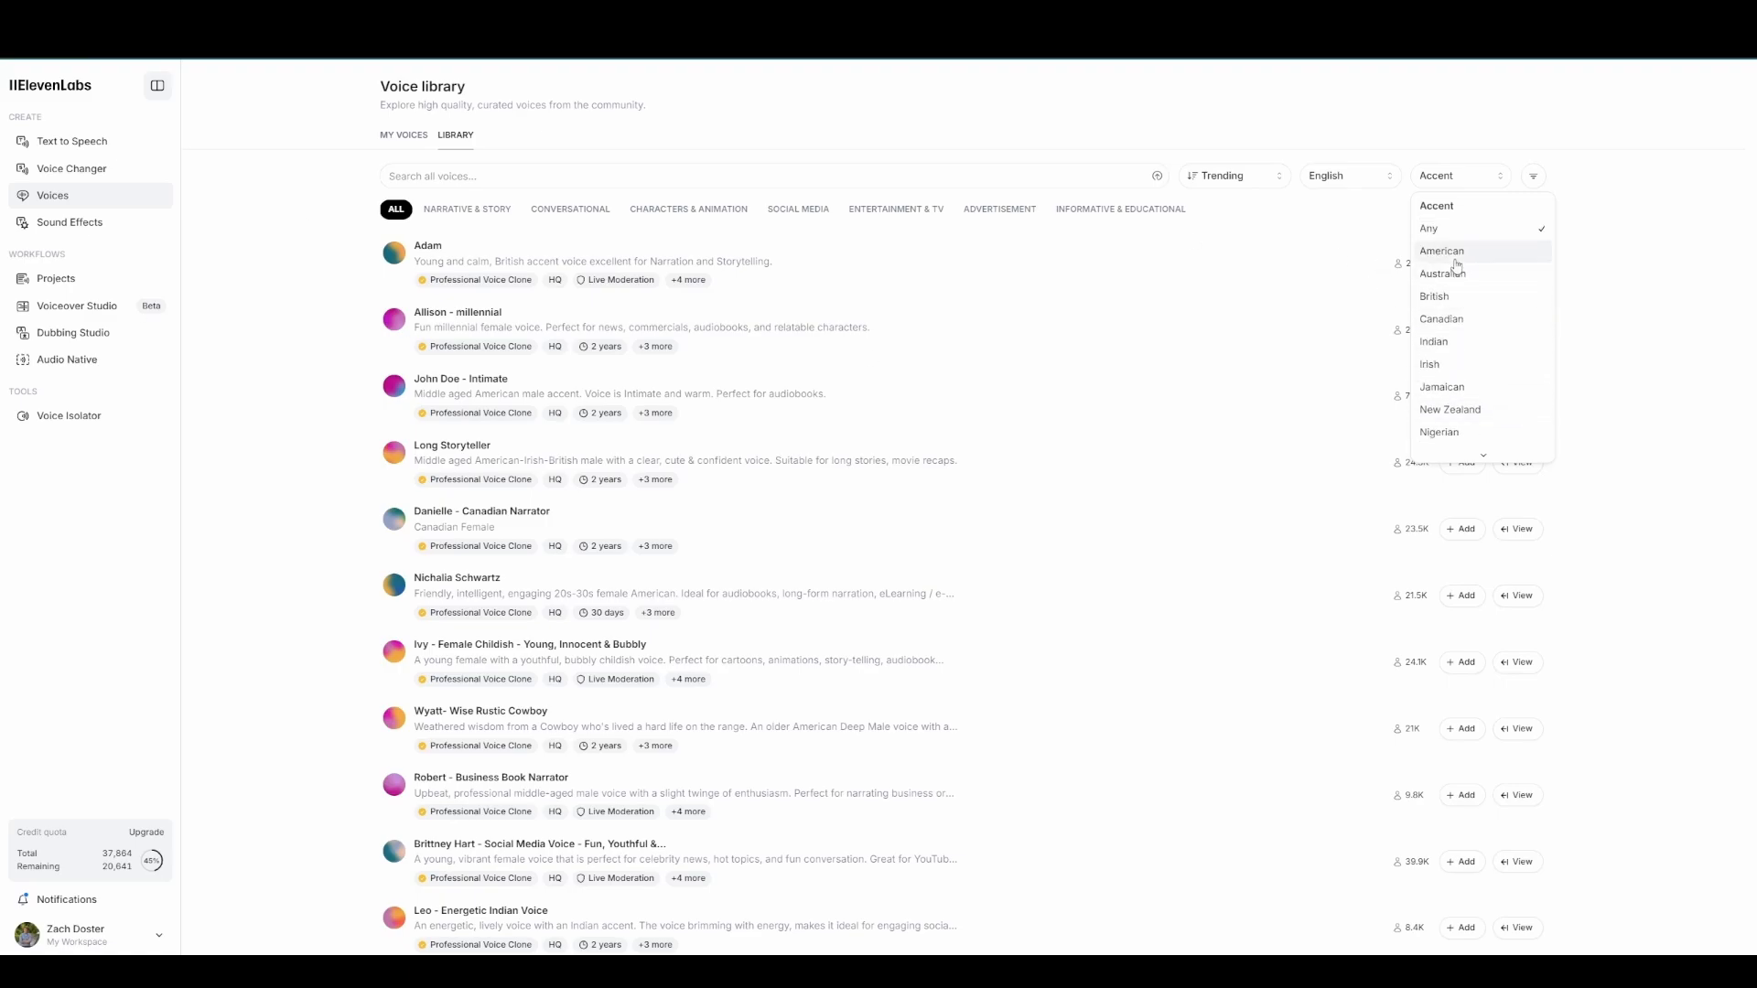
scroll(1473, 343, "down", 1)
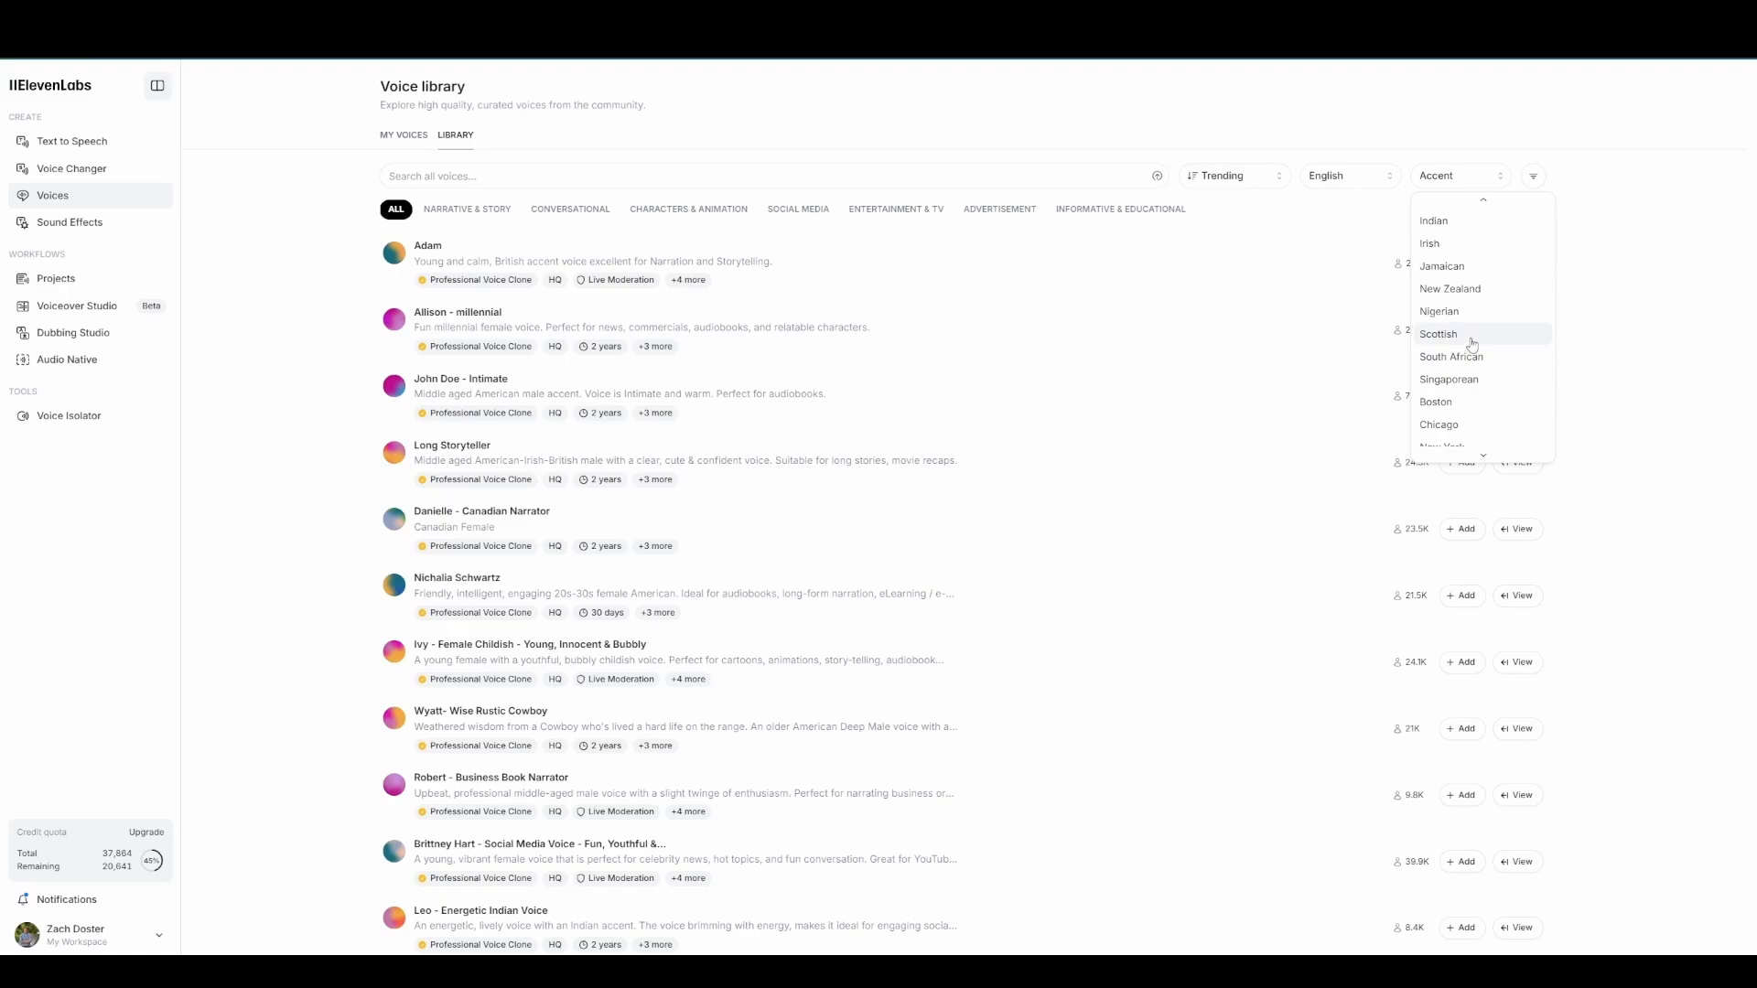
left_click(1471, 343)
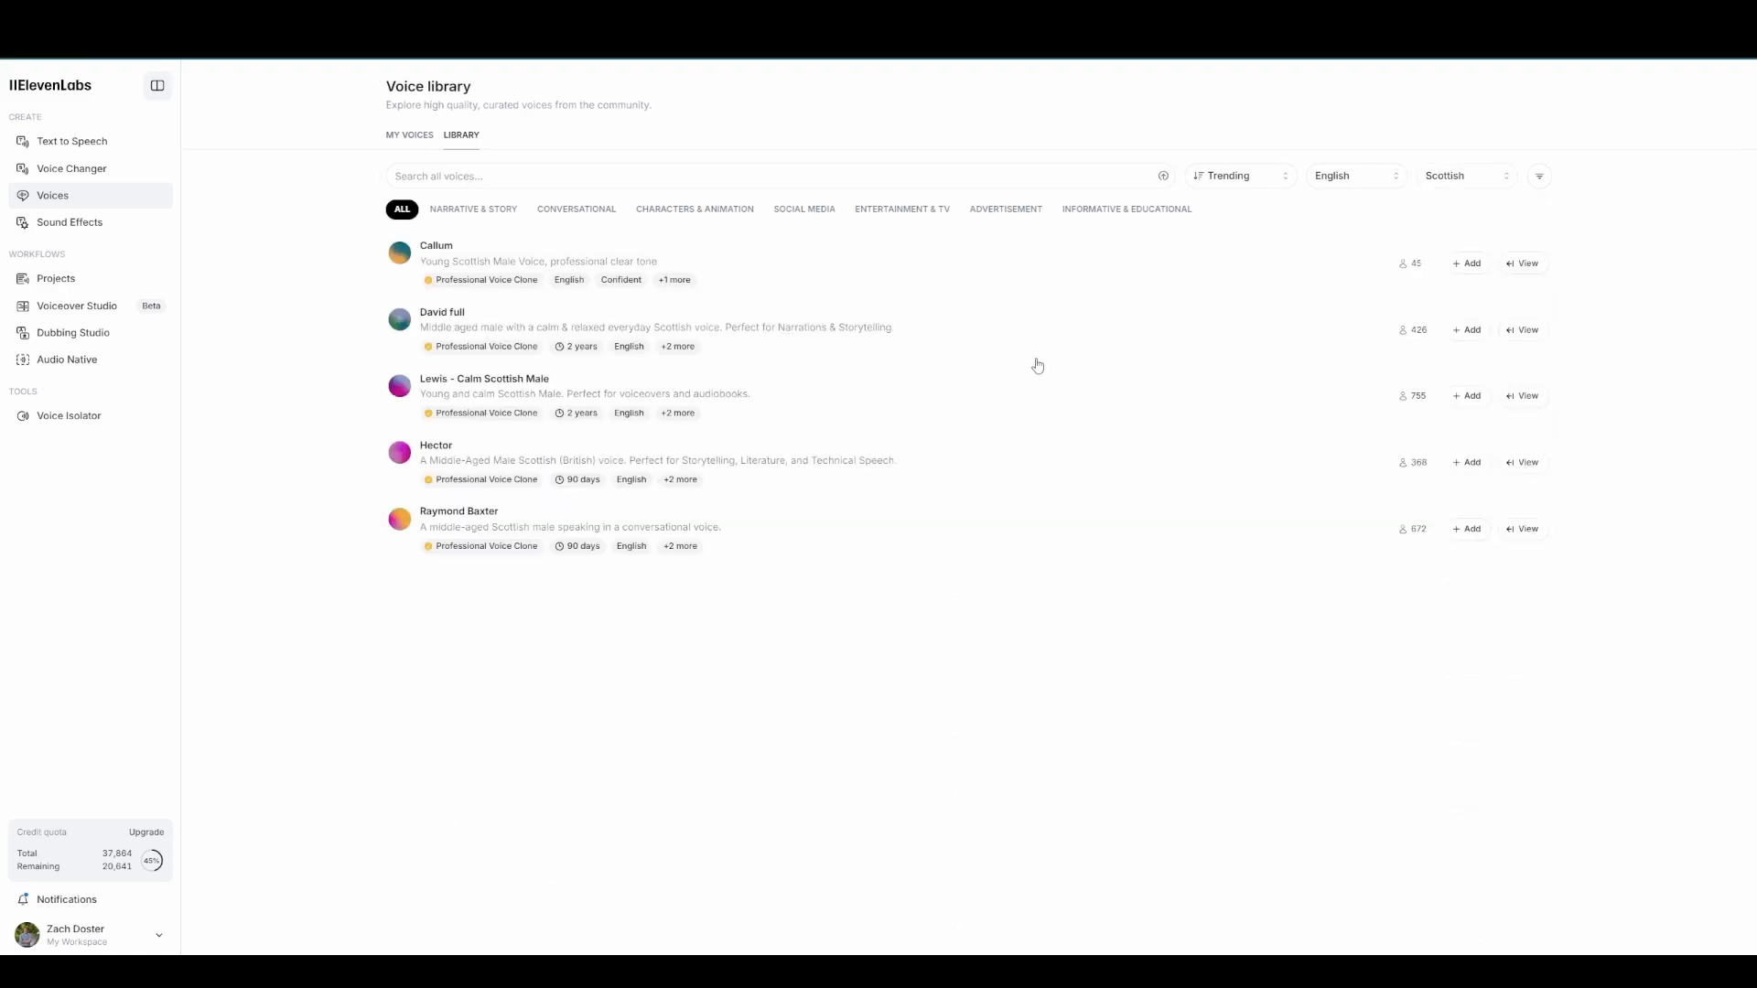
left_click(400, 253)
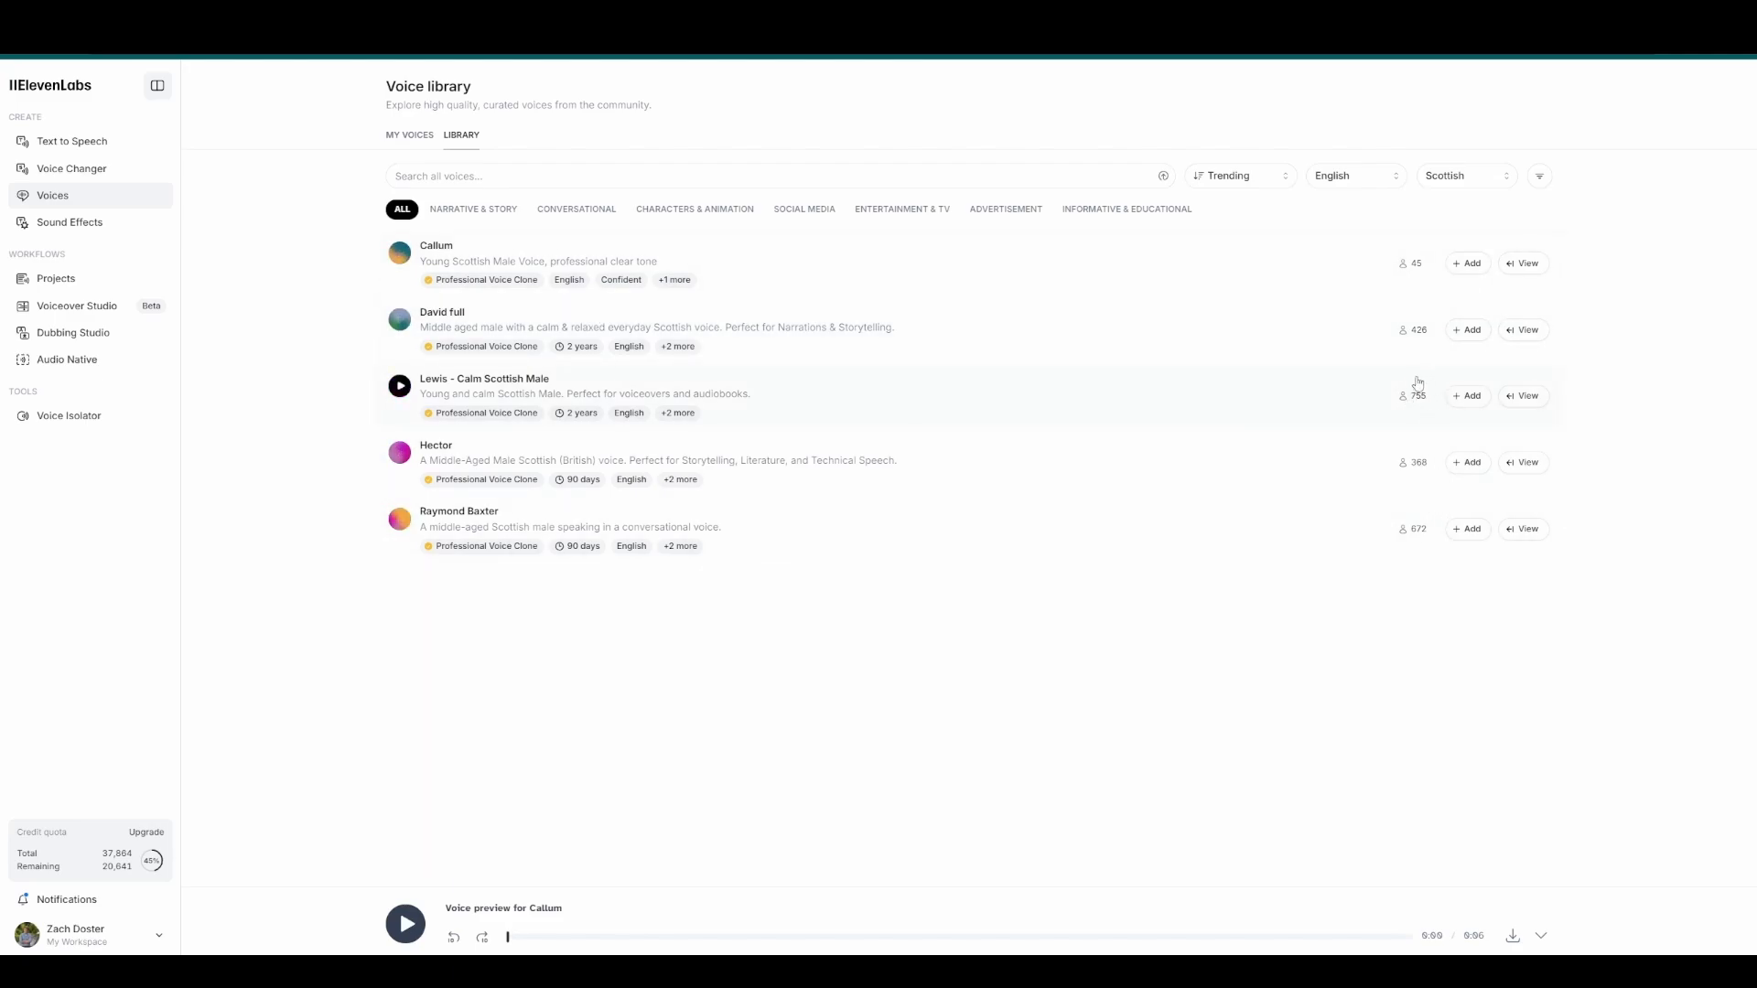
Play the preview of the David full voice, add the Callum voice and use it for text to speech
left_click(399, 319)
left_click(1471, 264)
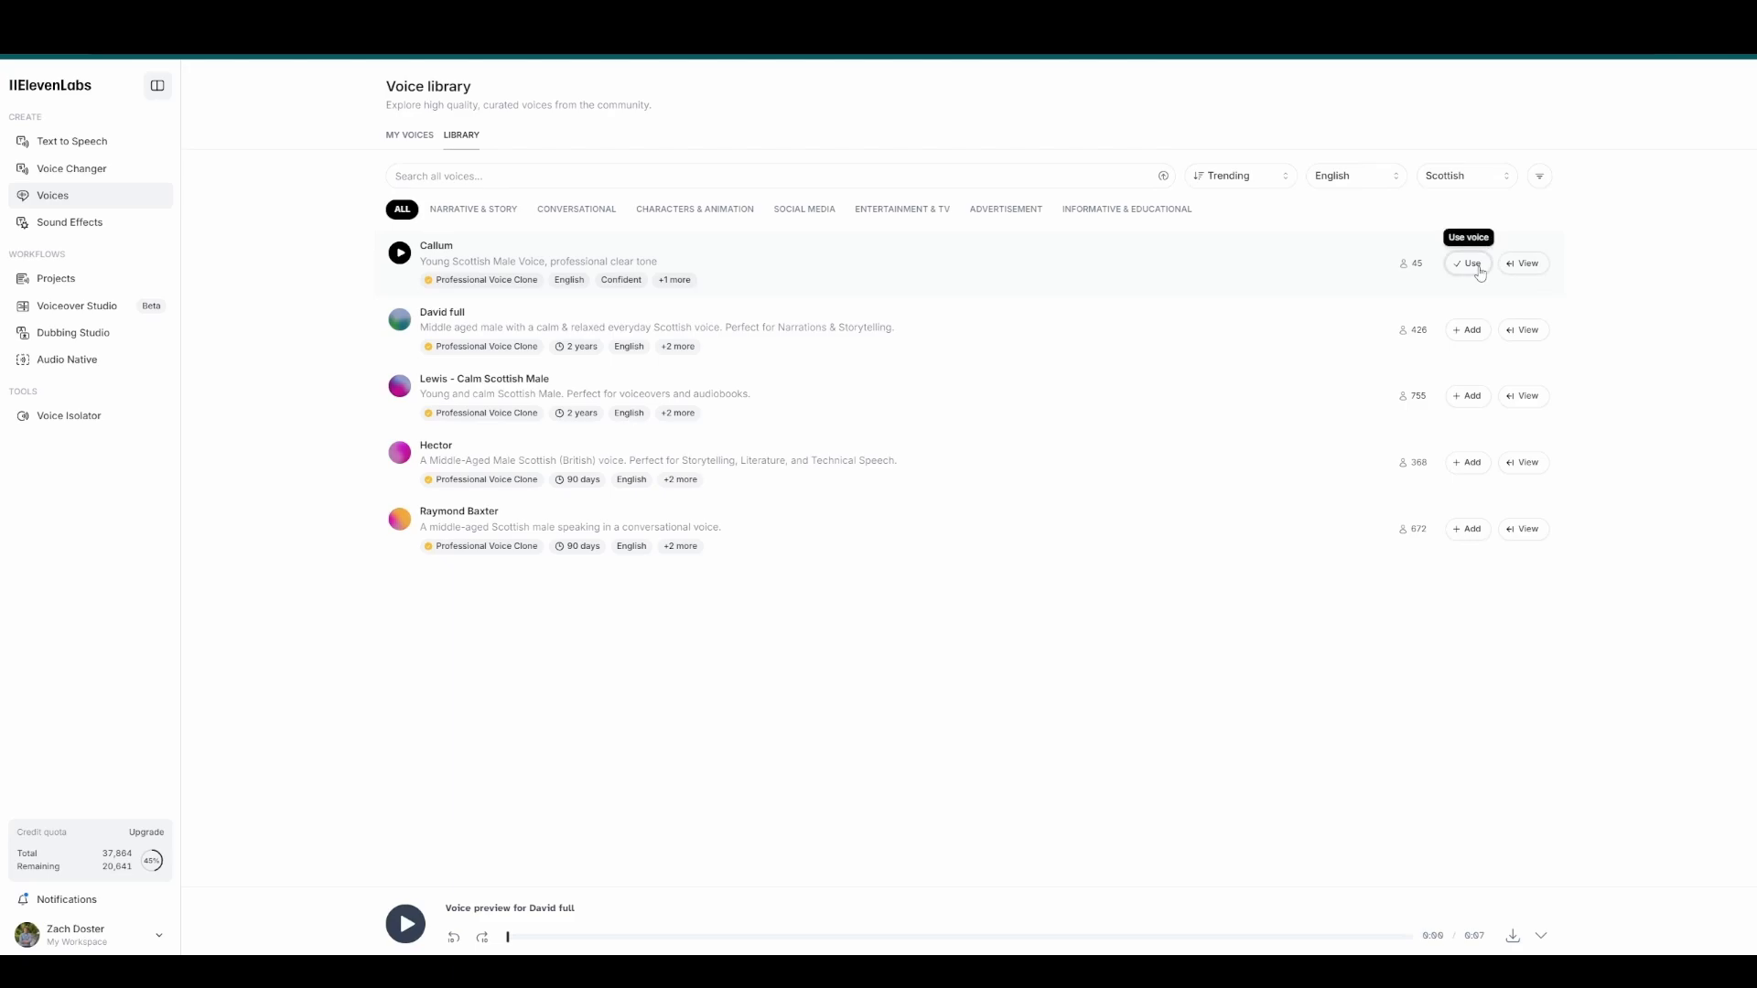
left_click(1477, 267)
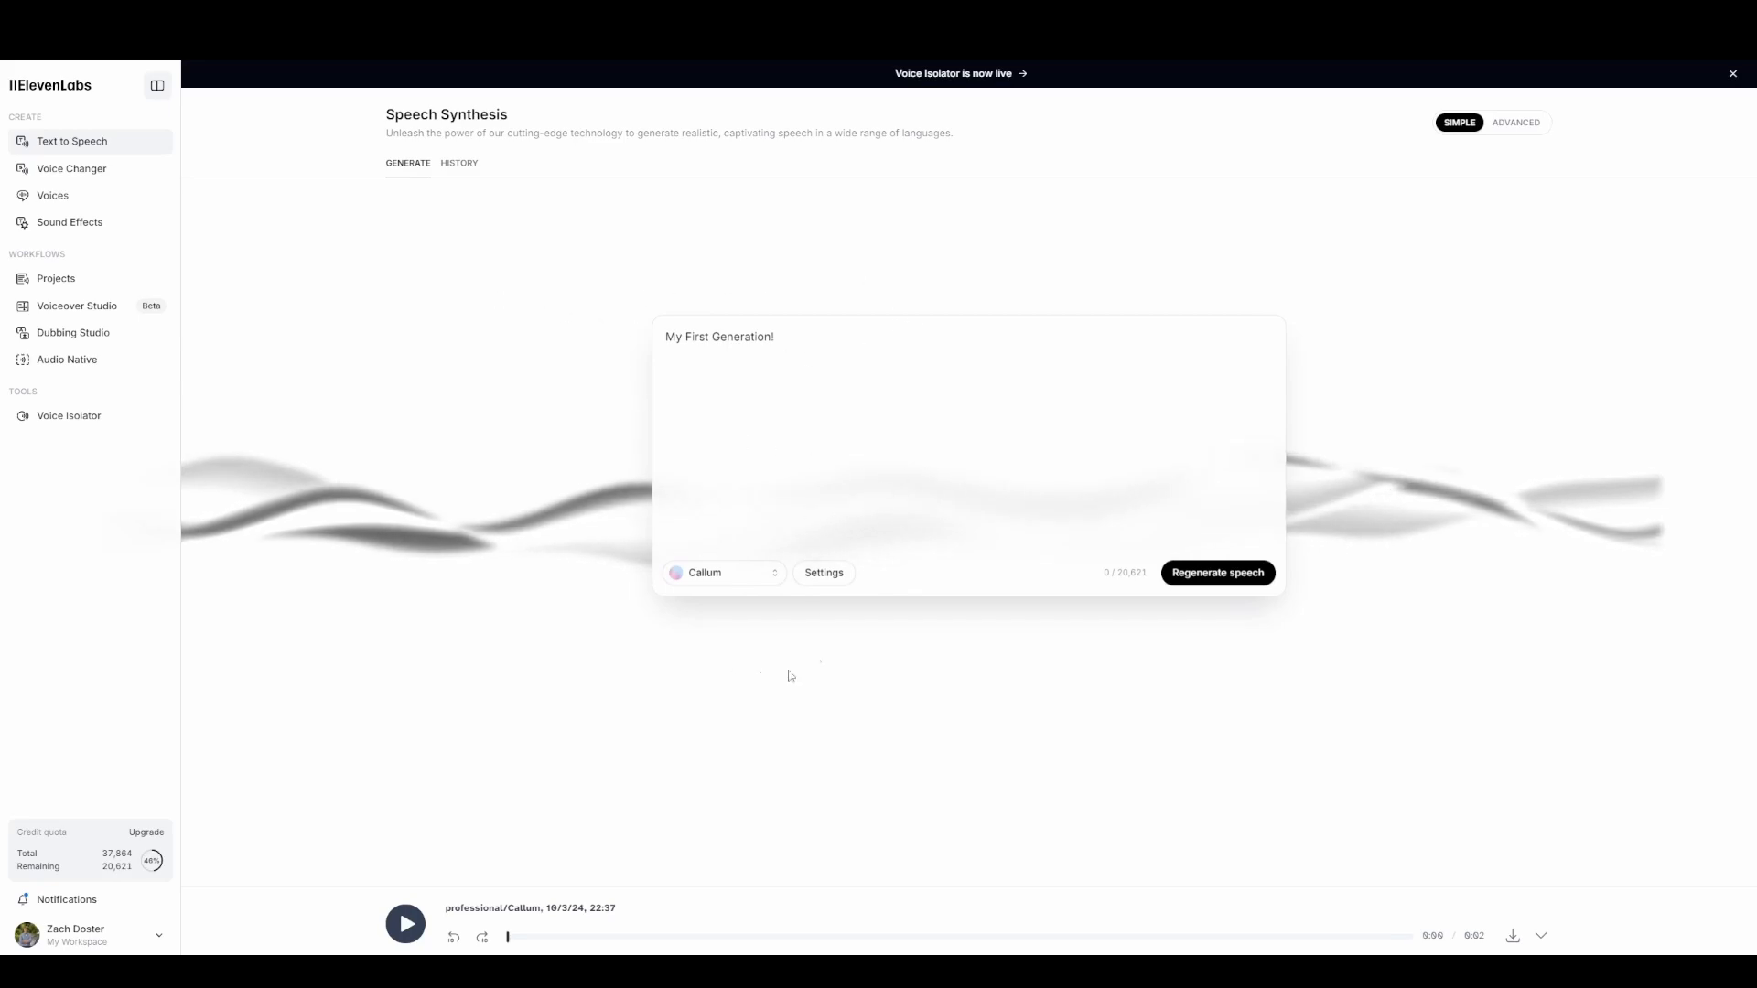
Switch the speech voice to Adam and return it to Callum
left_click(719, 579)
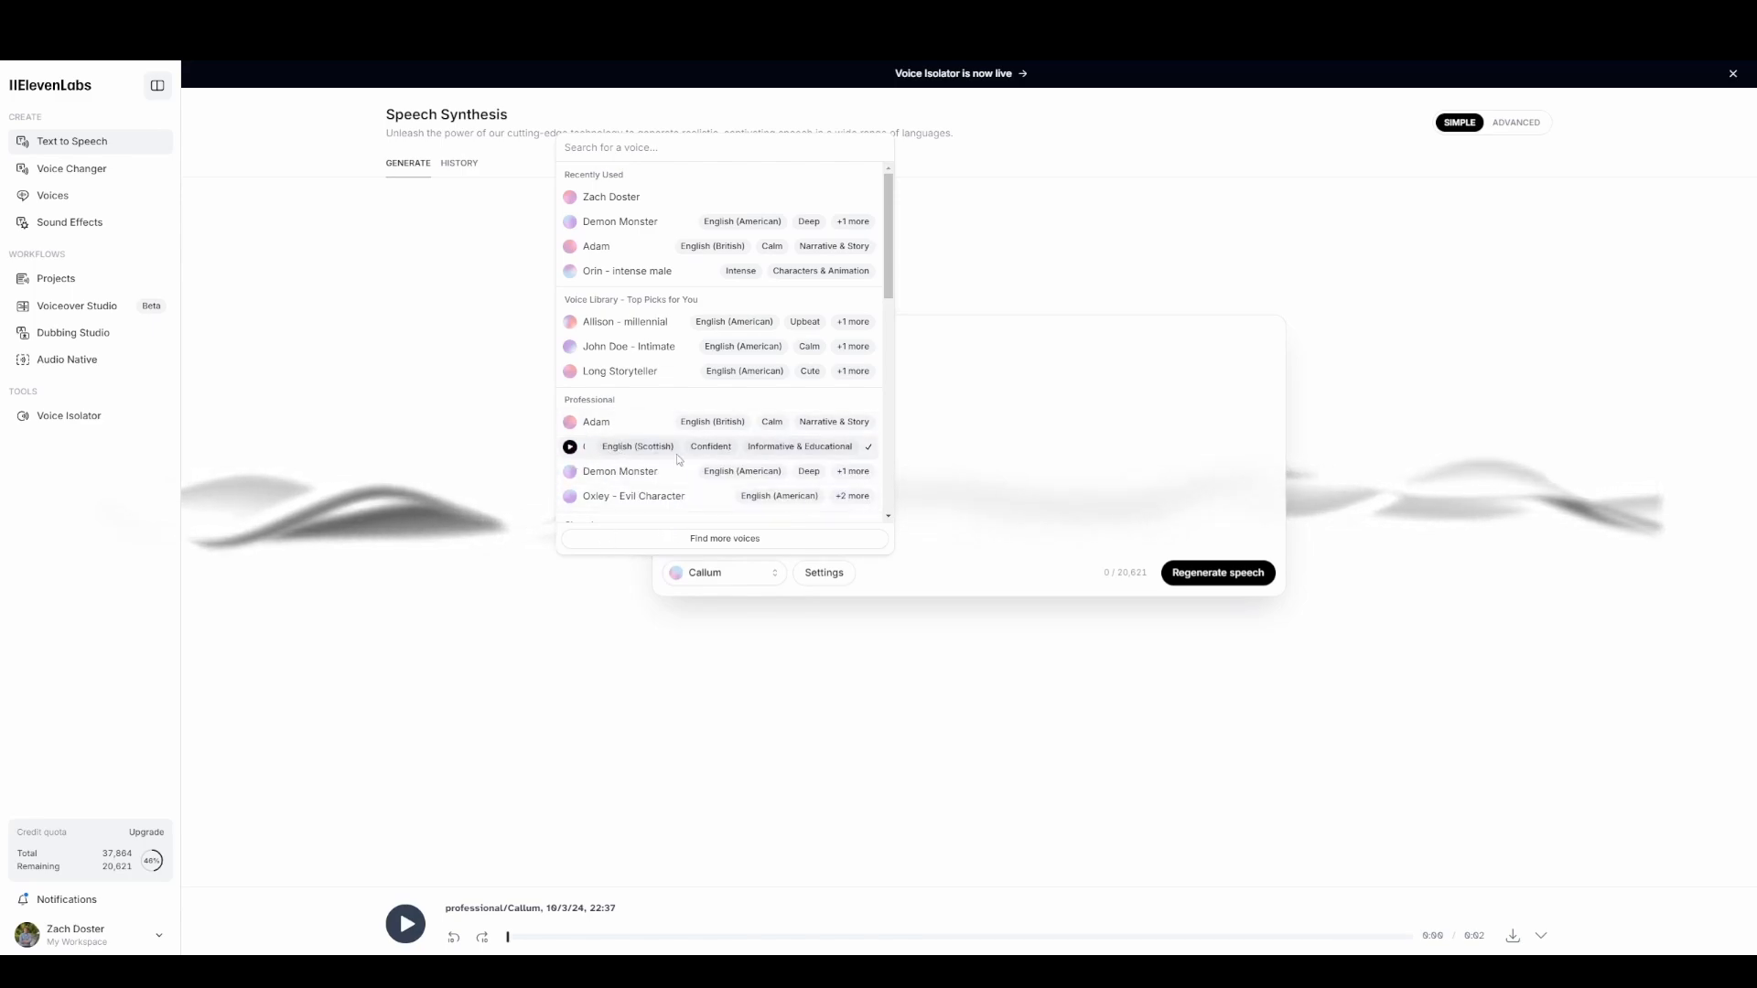
left_click(631, 431)
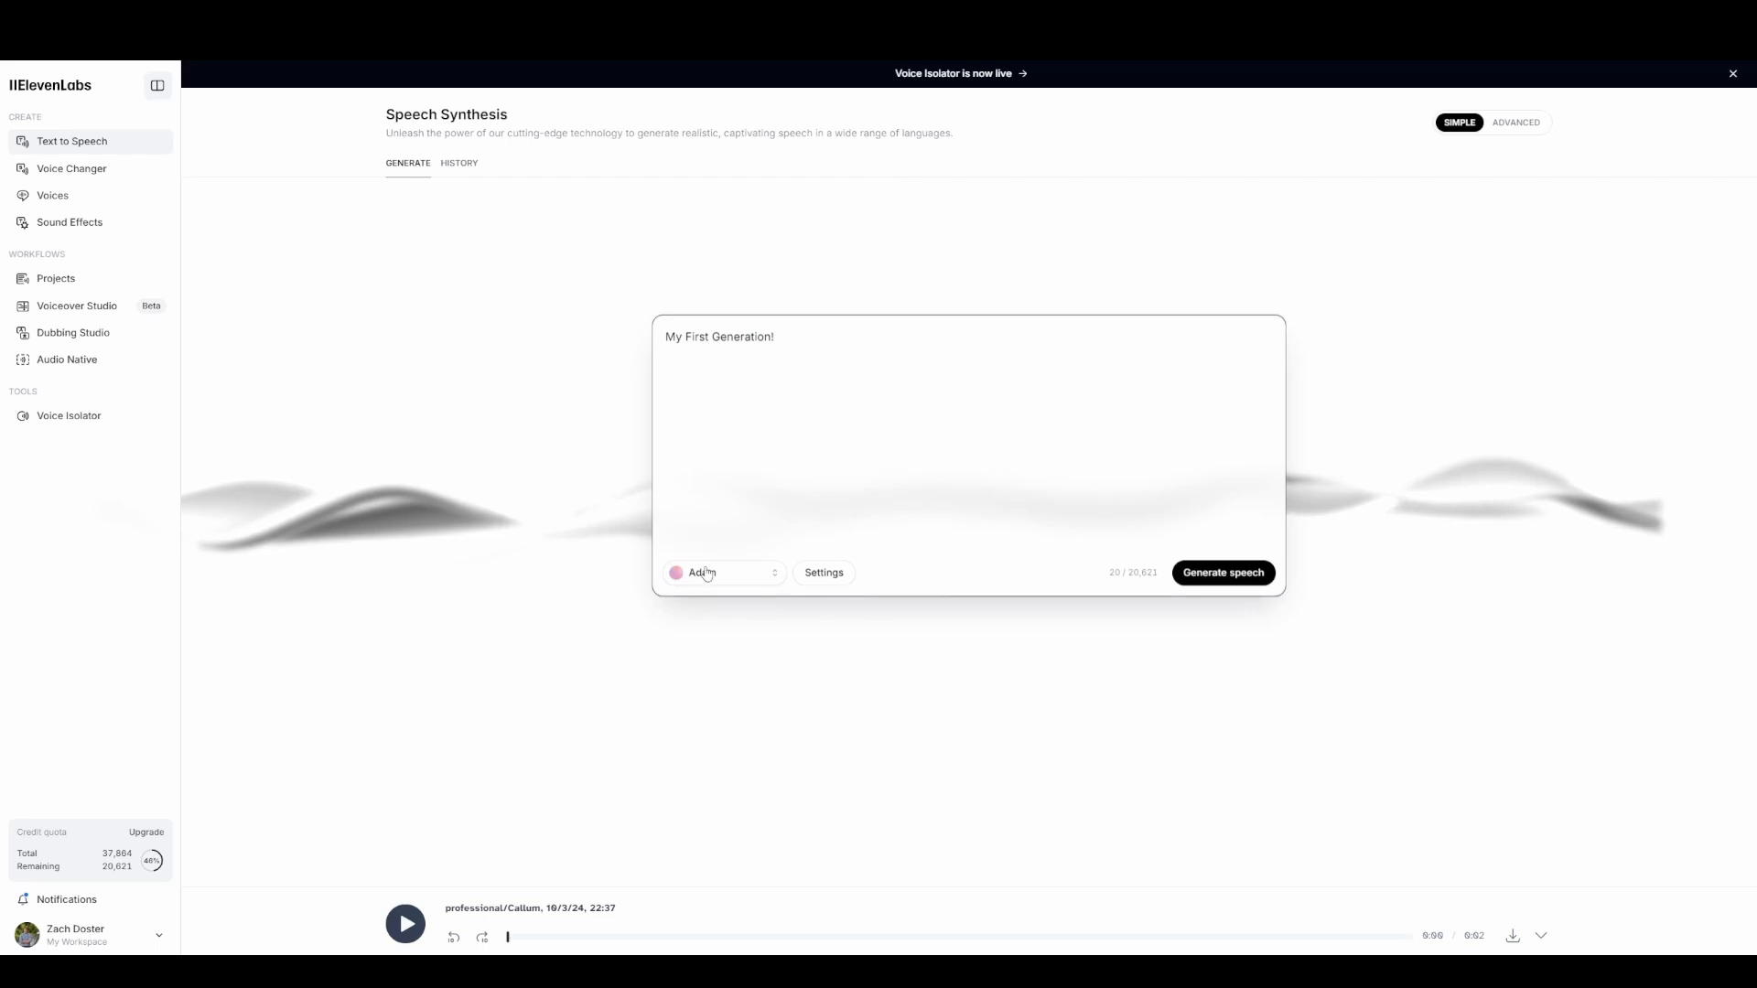
key("Return")
left_click(599, 443)
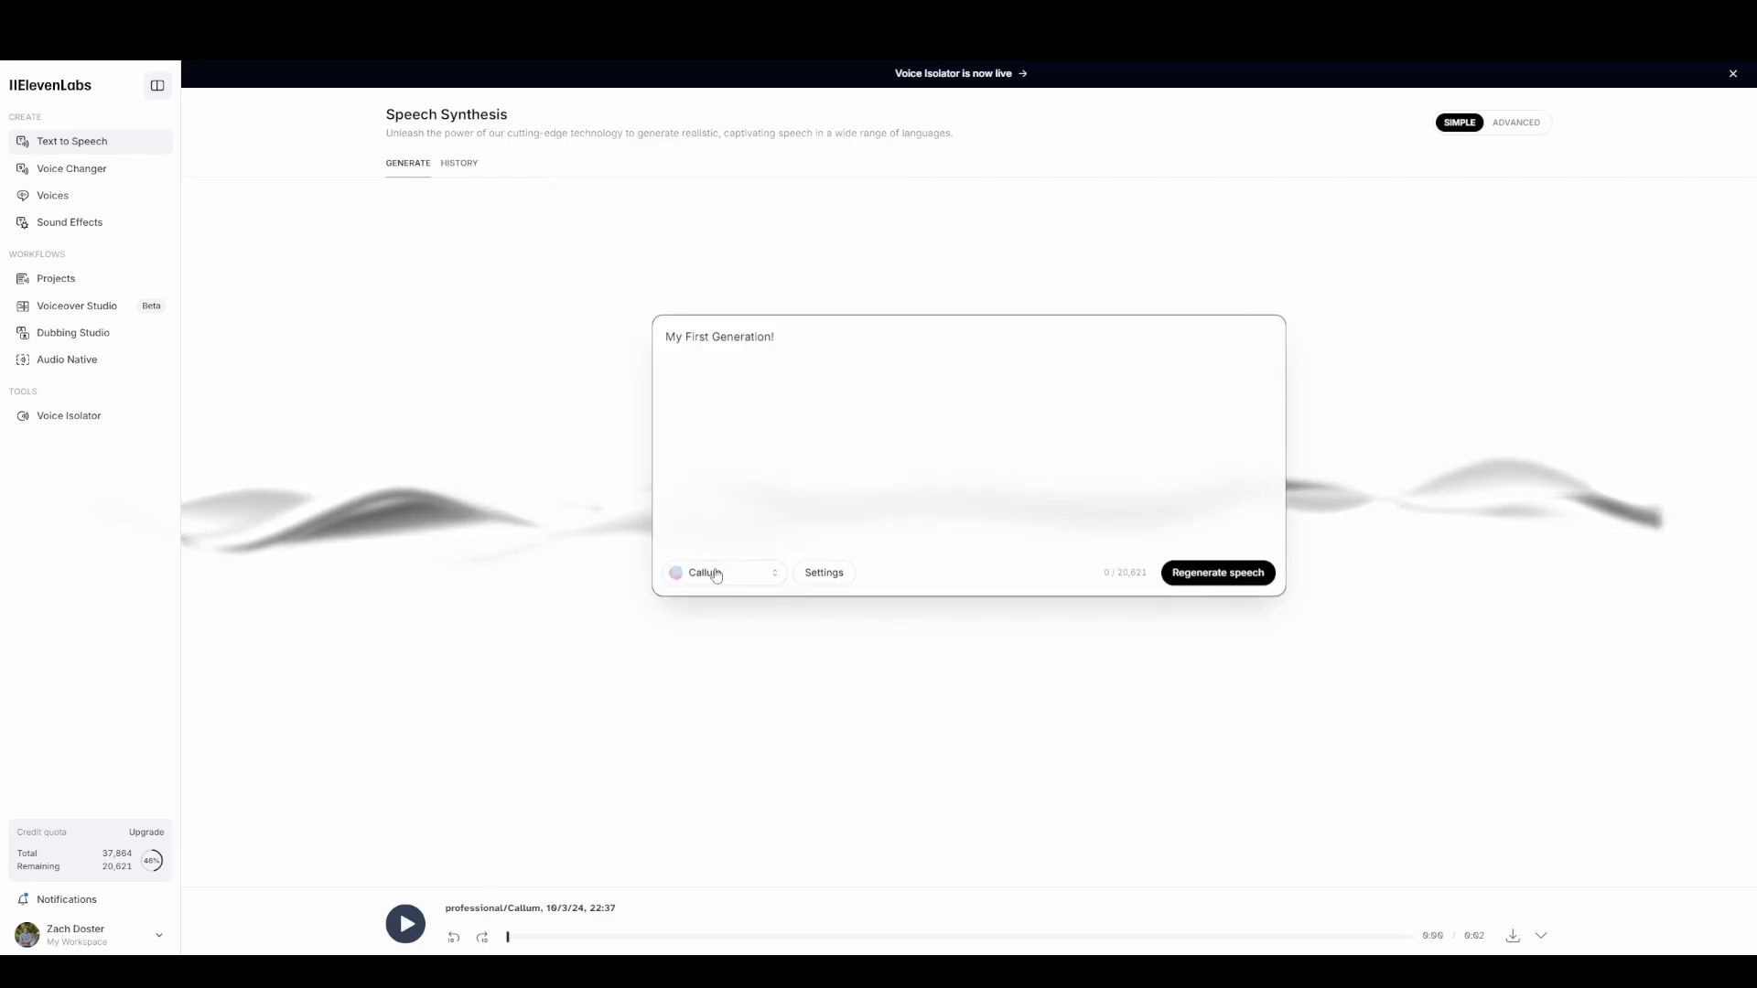
Change the speech text to "My First Generation!!!" and generate it with the Callum voice
left_click_drag(763, 356, 665, 337)
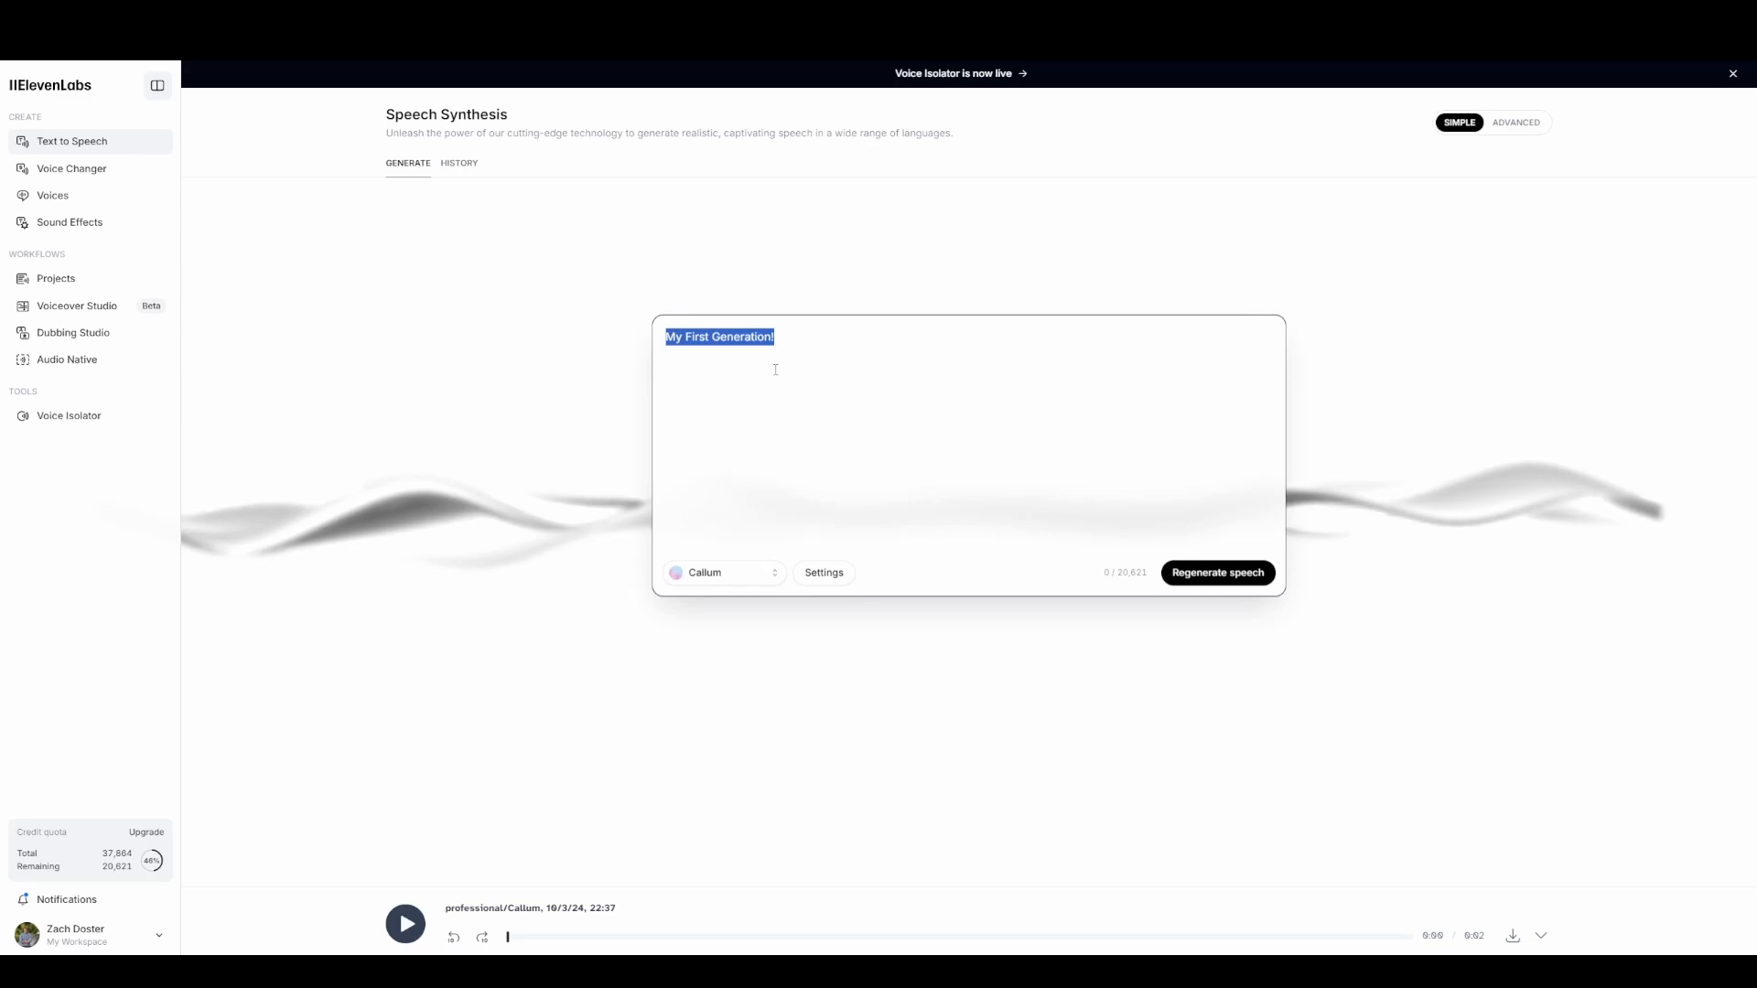
type("My First Generation")
type("!!!")
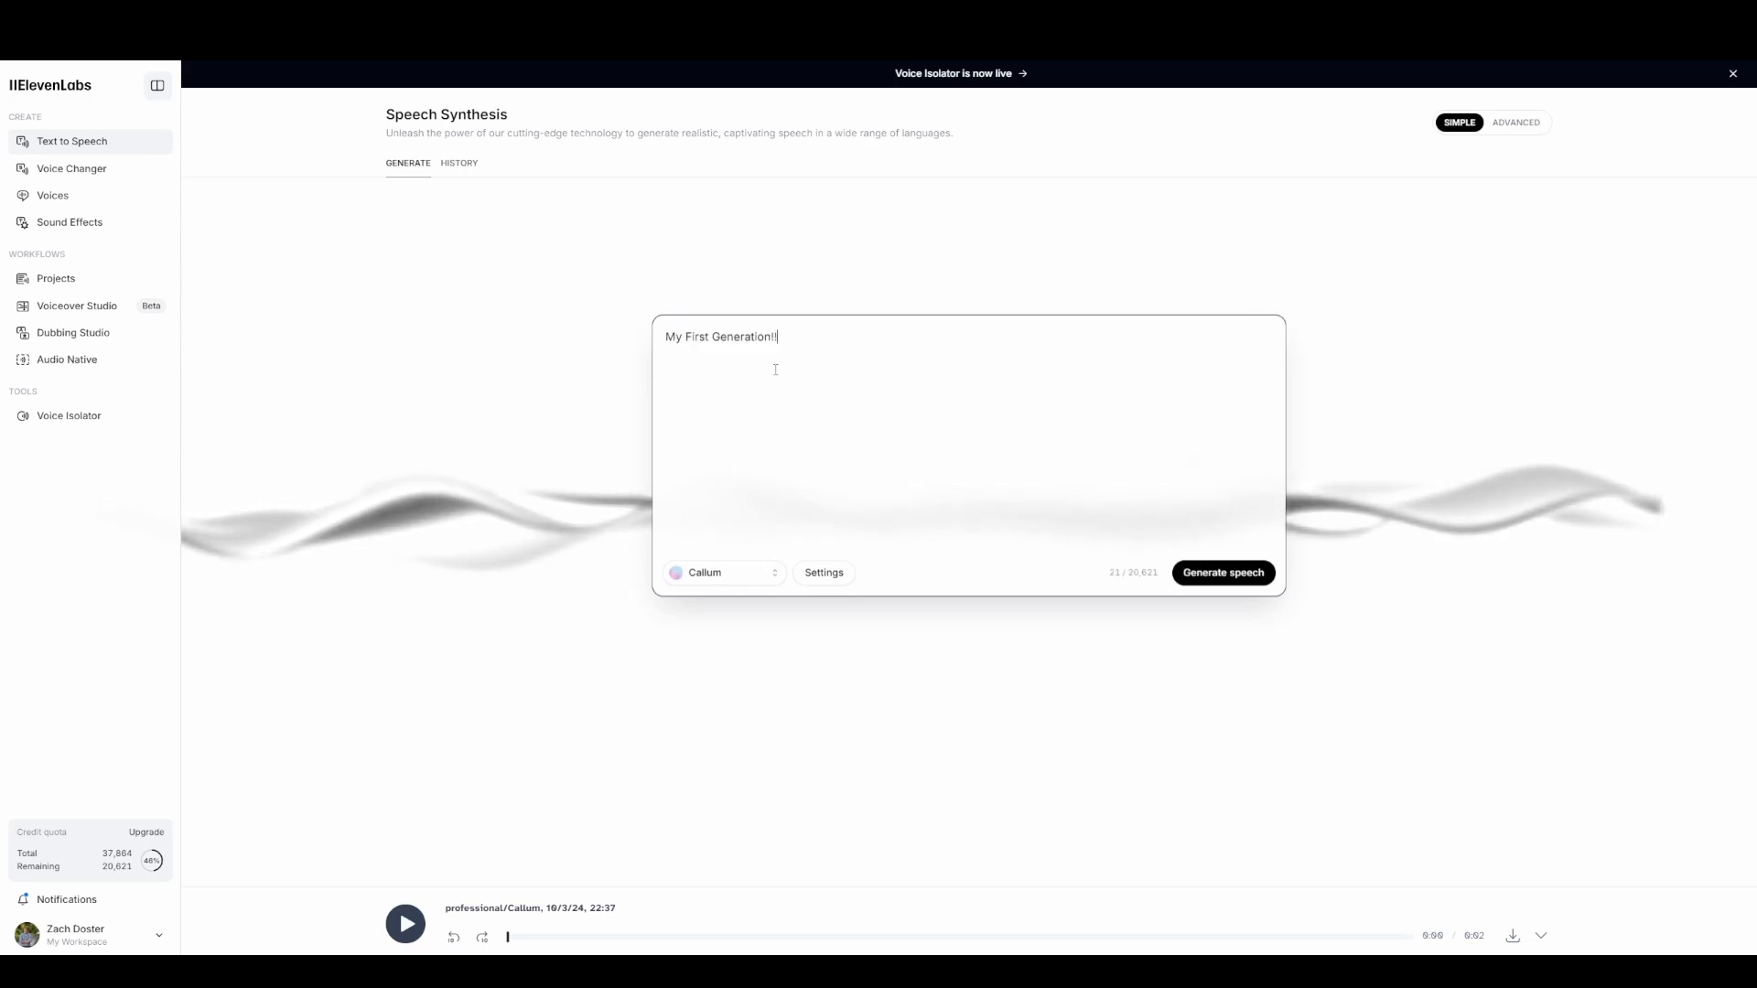
mouse_move(1118, 575)
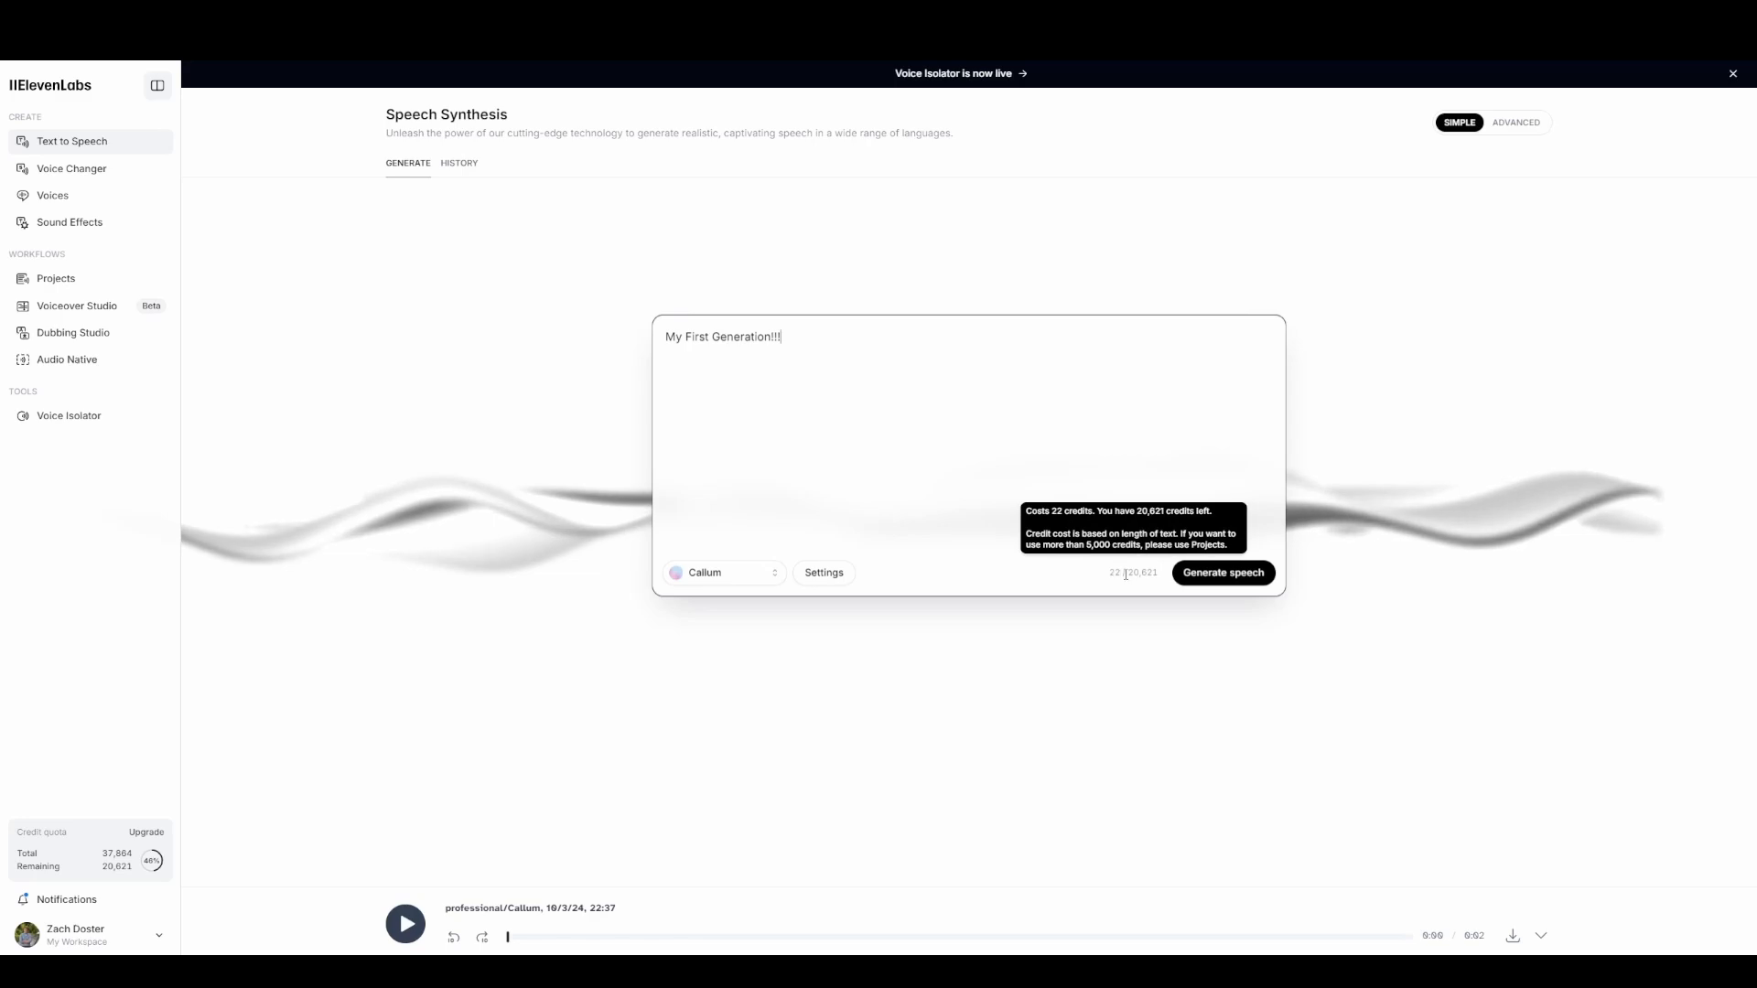
left_click_drag(799, 353, 613, 333)
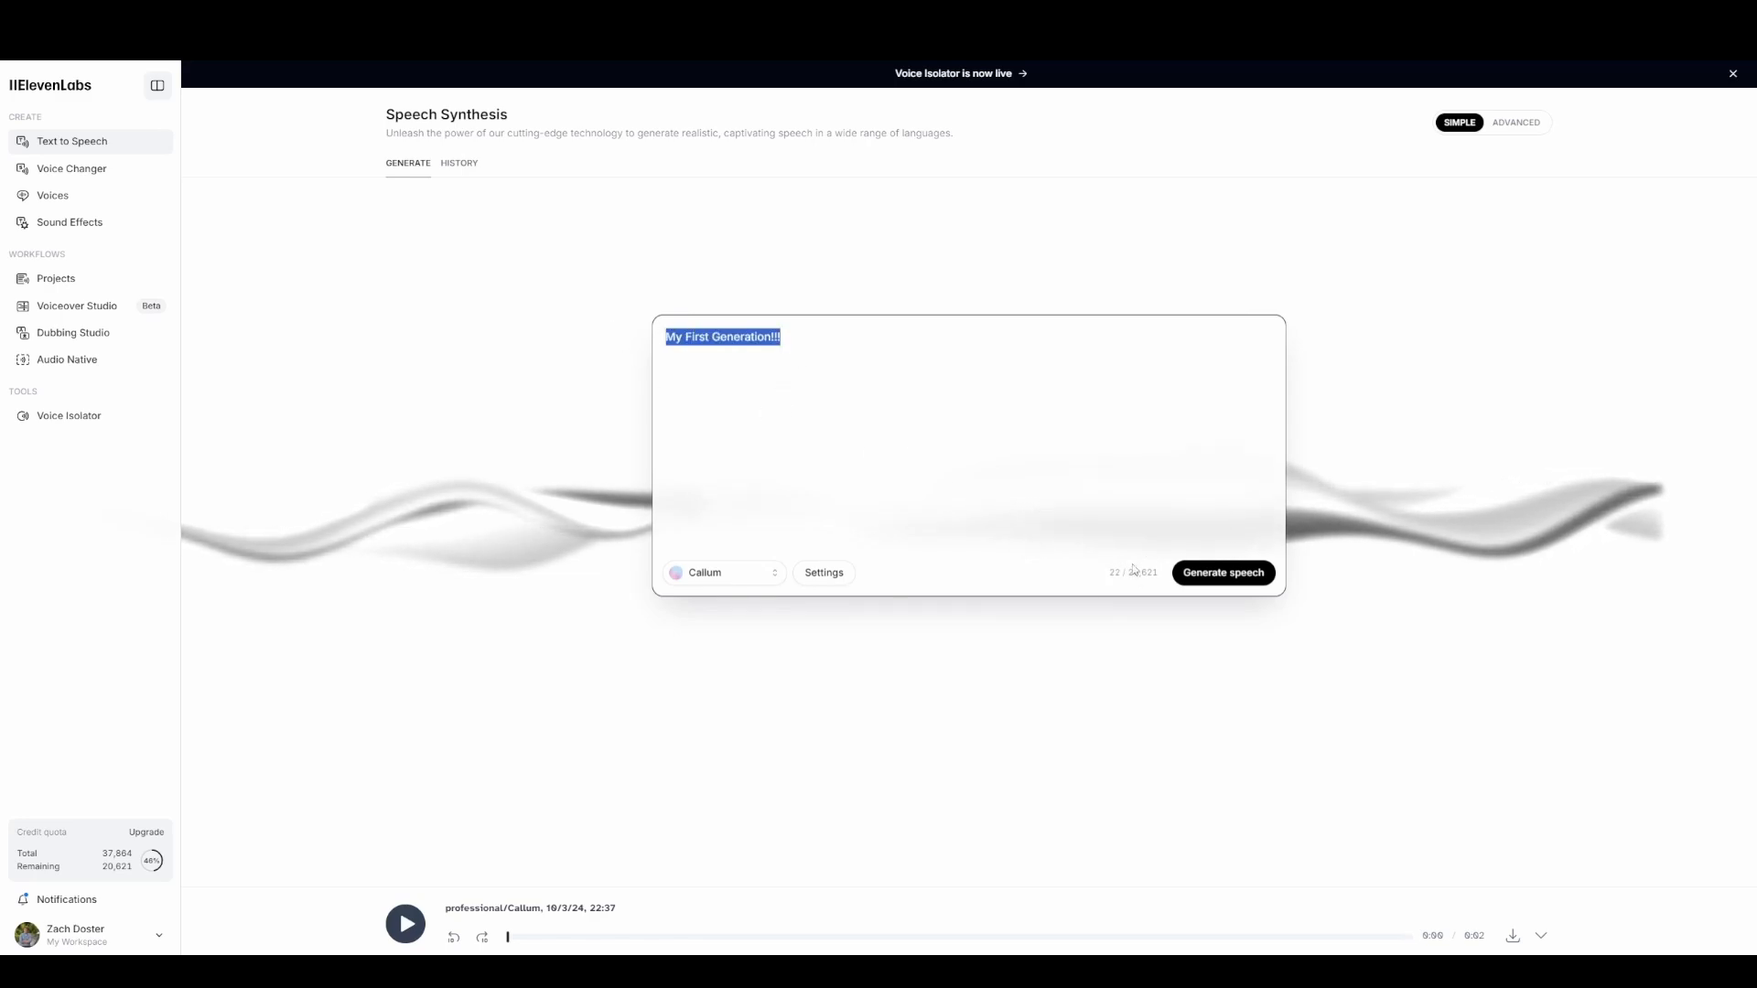
left_click(1212, 574)
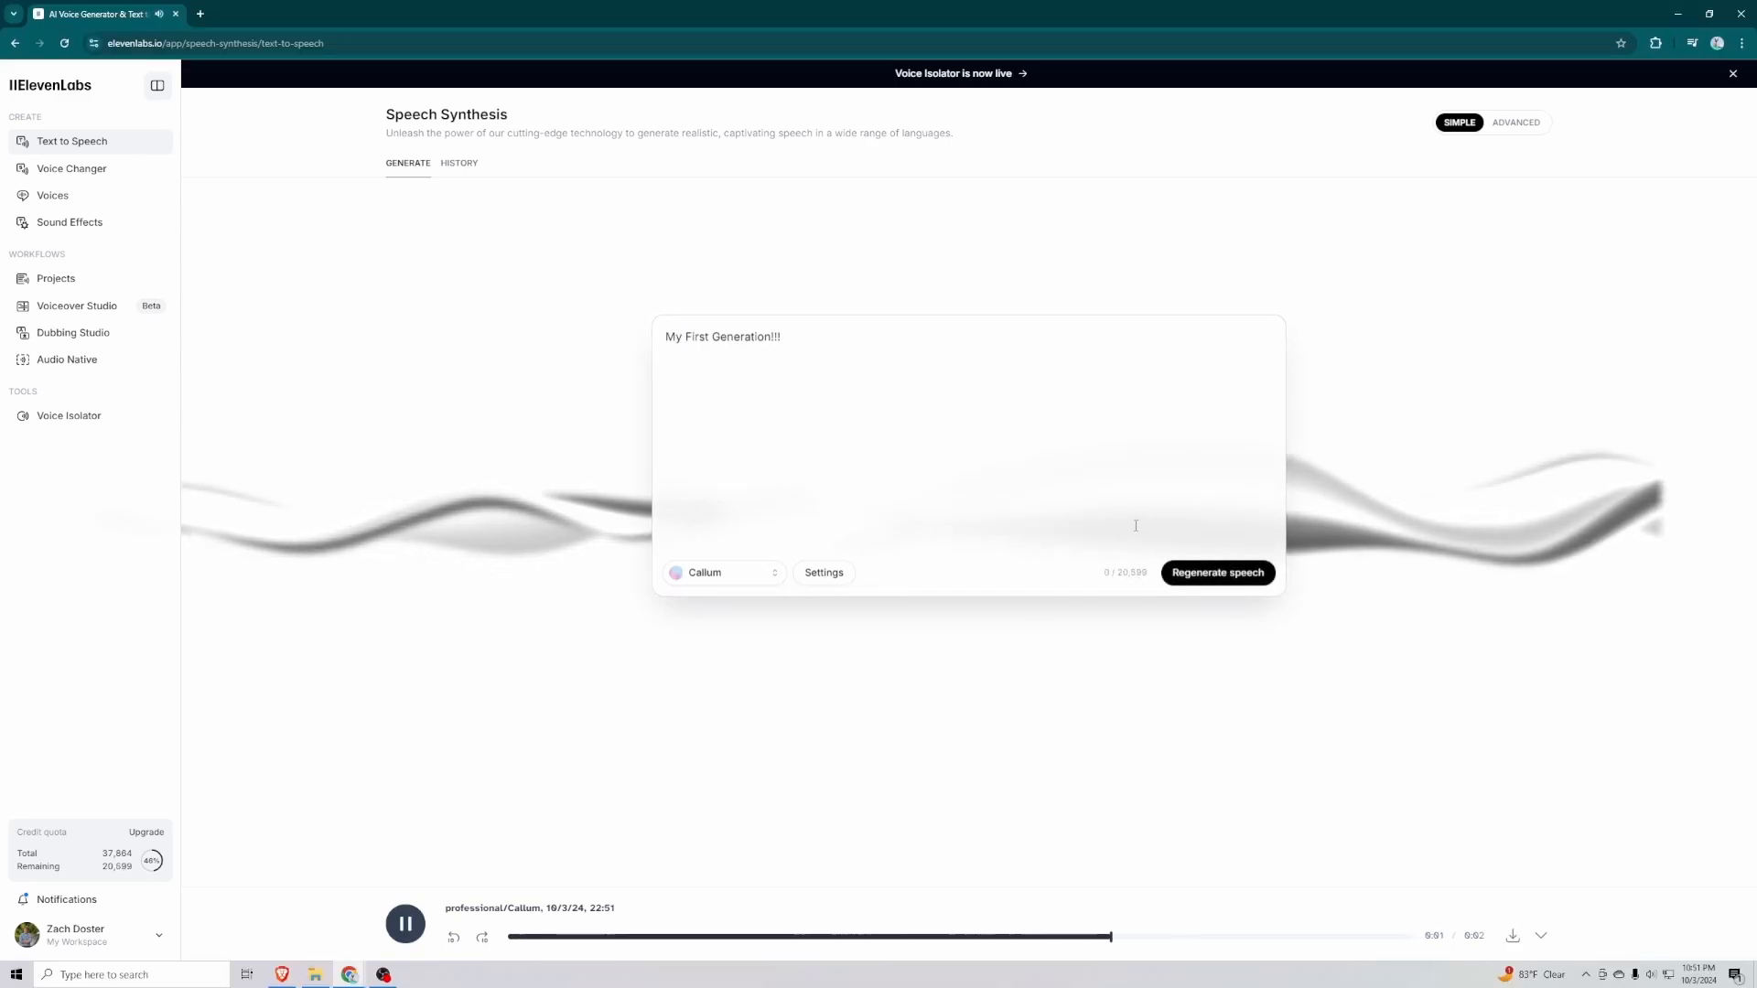
Replay the generated Callum clip and scrub forward and back through its timeline
left_click(407, 925)
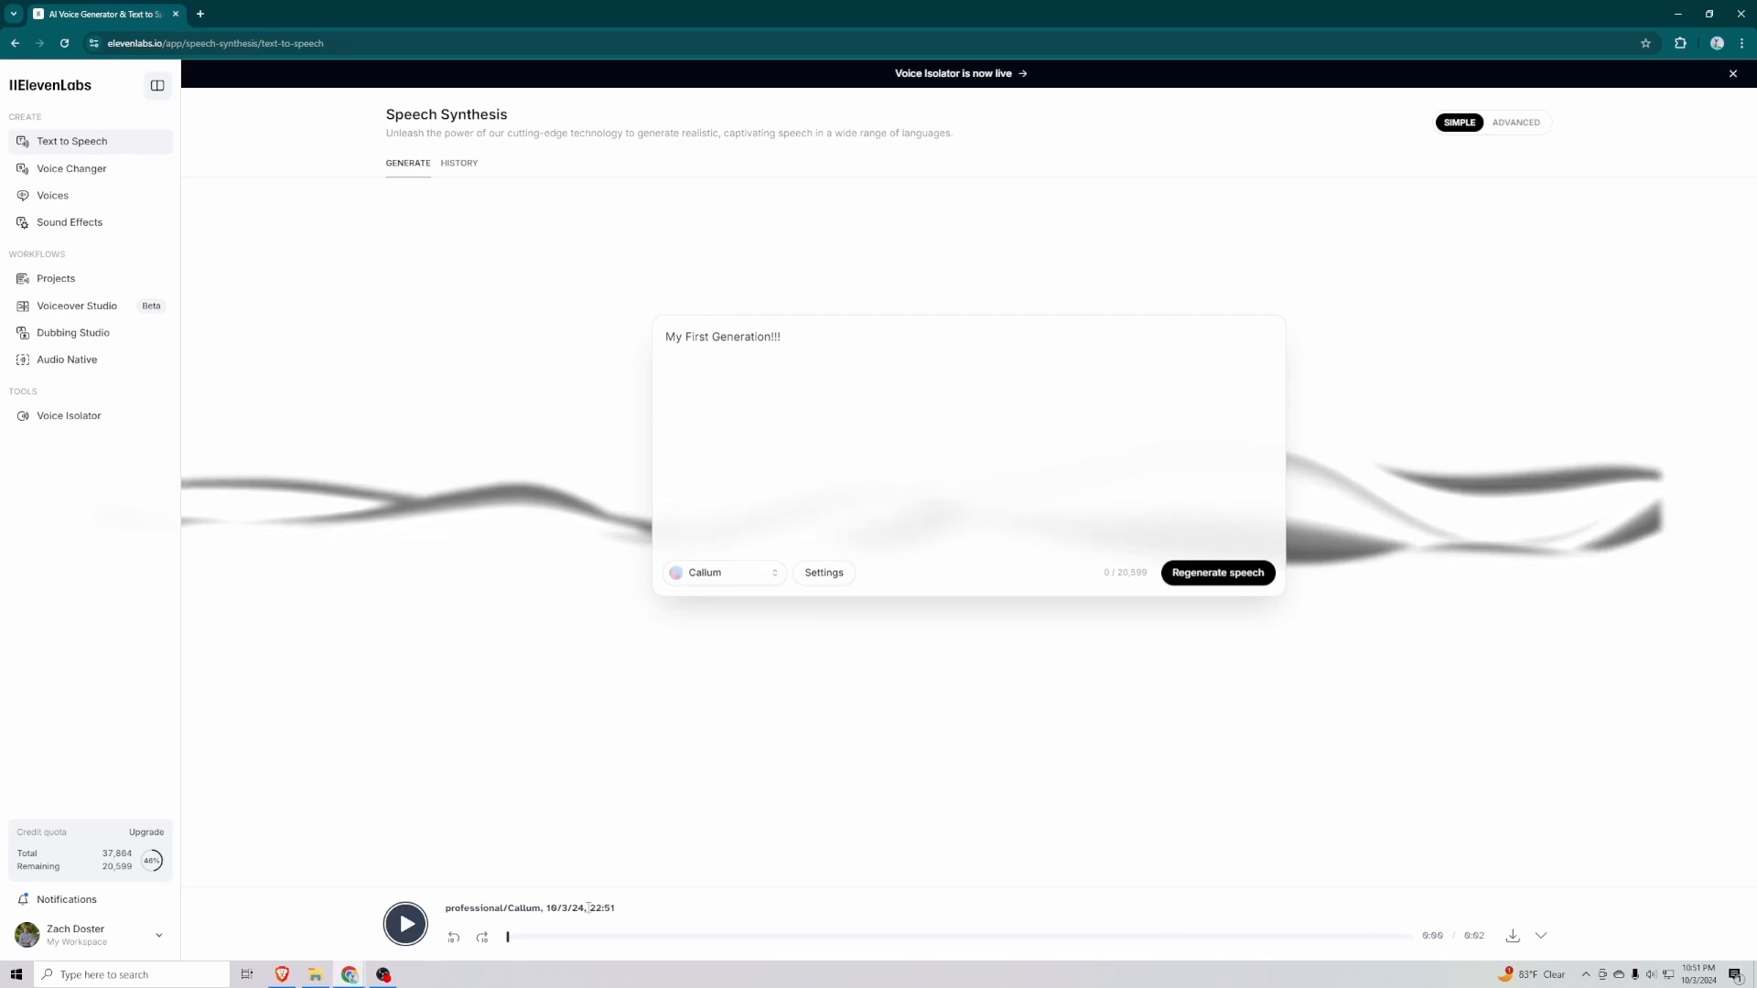
left_click_drag(510, 938, 904, 937)
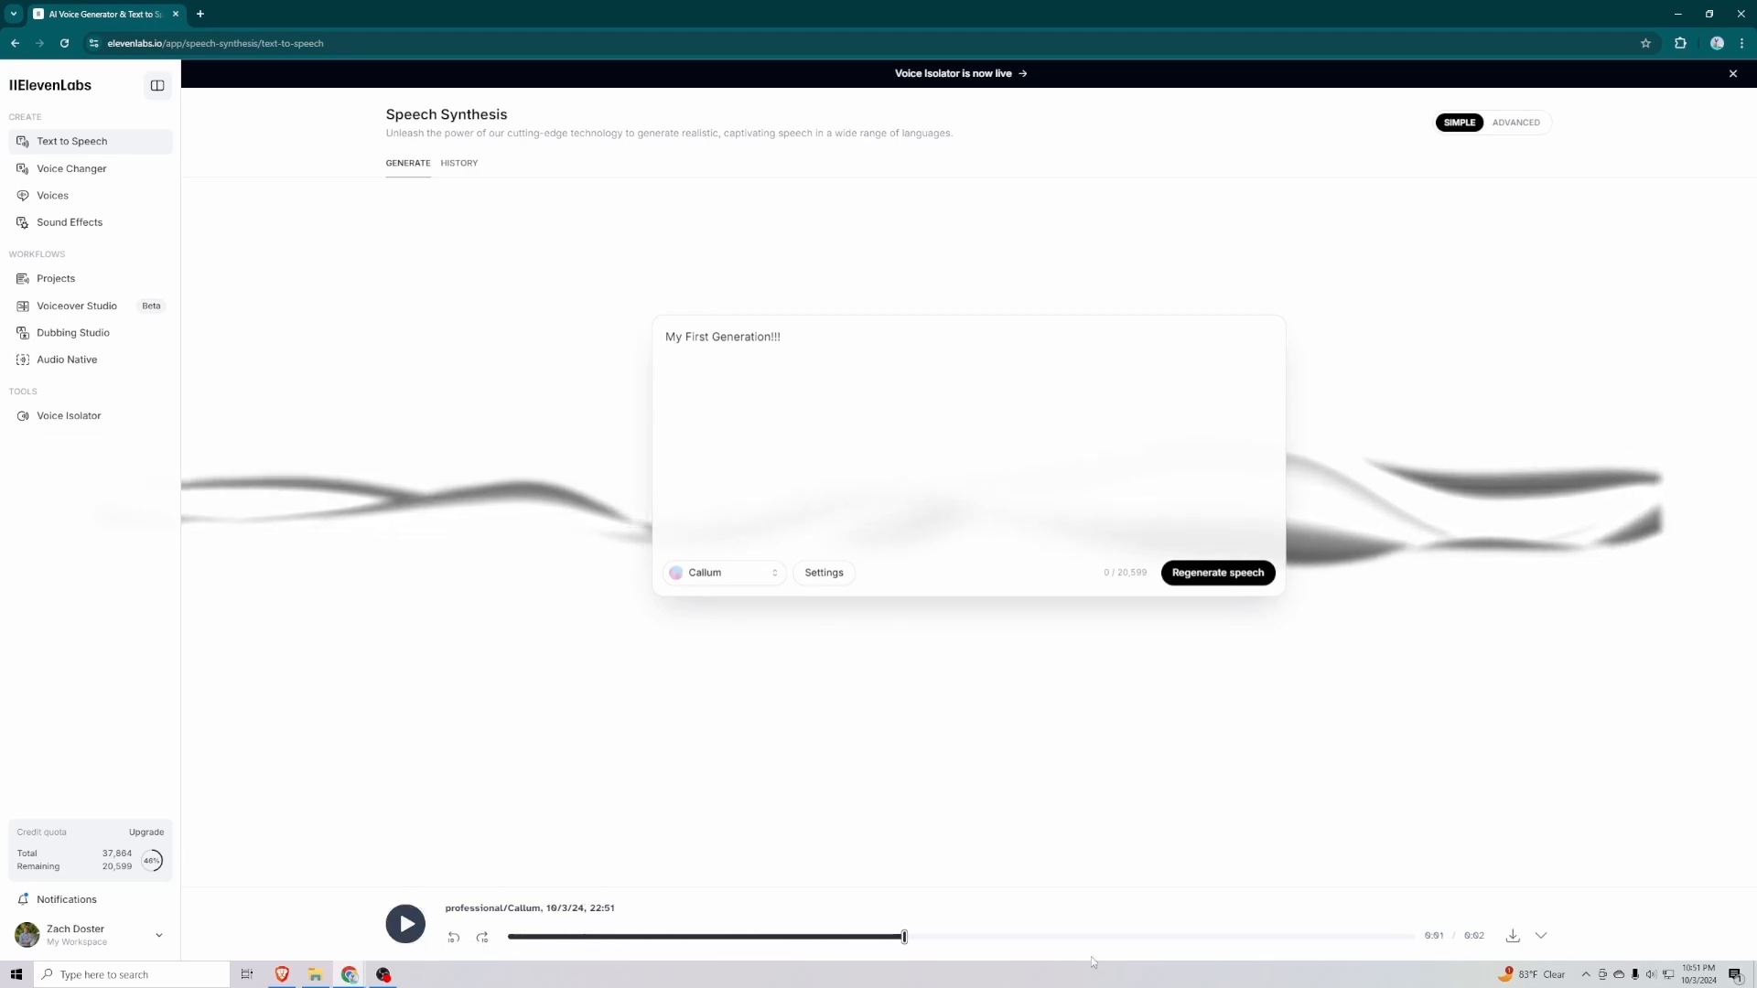
left_click_drag(1091, 957, 588, 939)
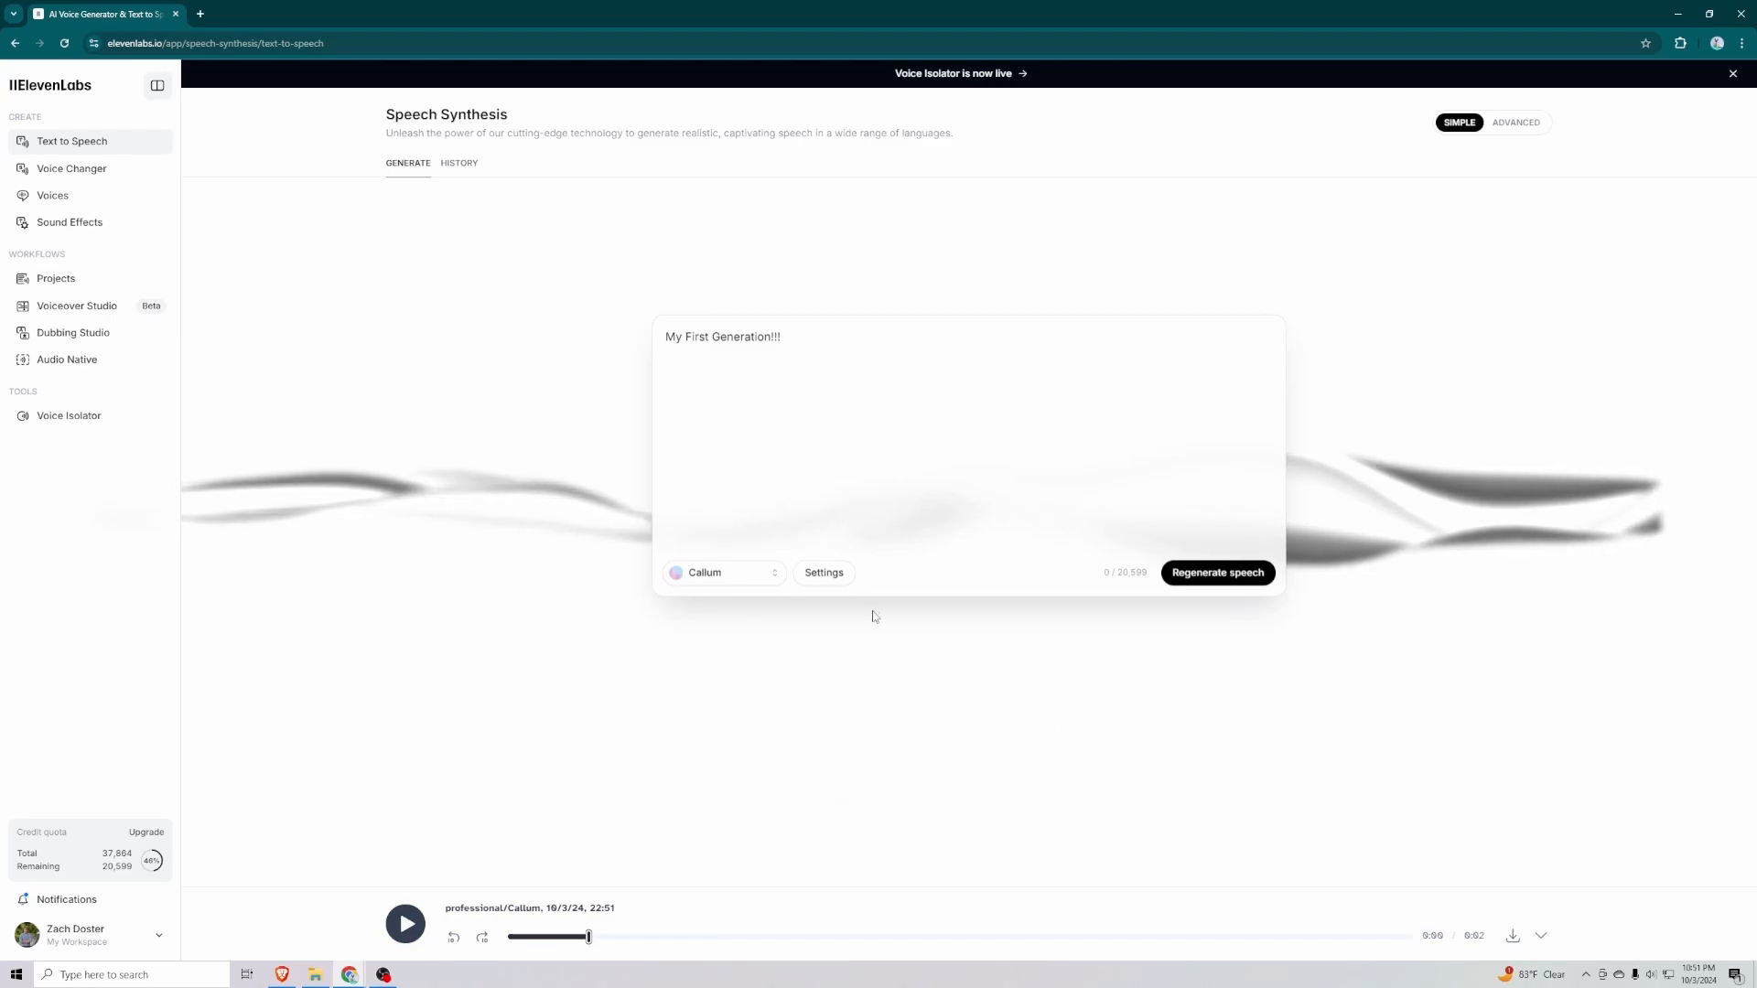
Open the speech settings, review the available models and return to the settings with Eleven Multilingual v2 kept
left_click(827, 573)
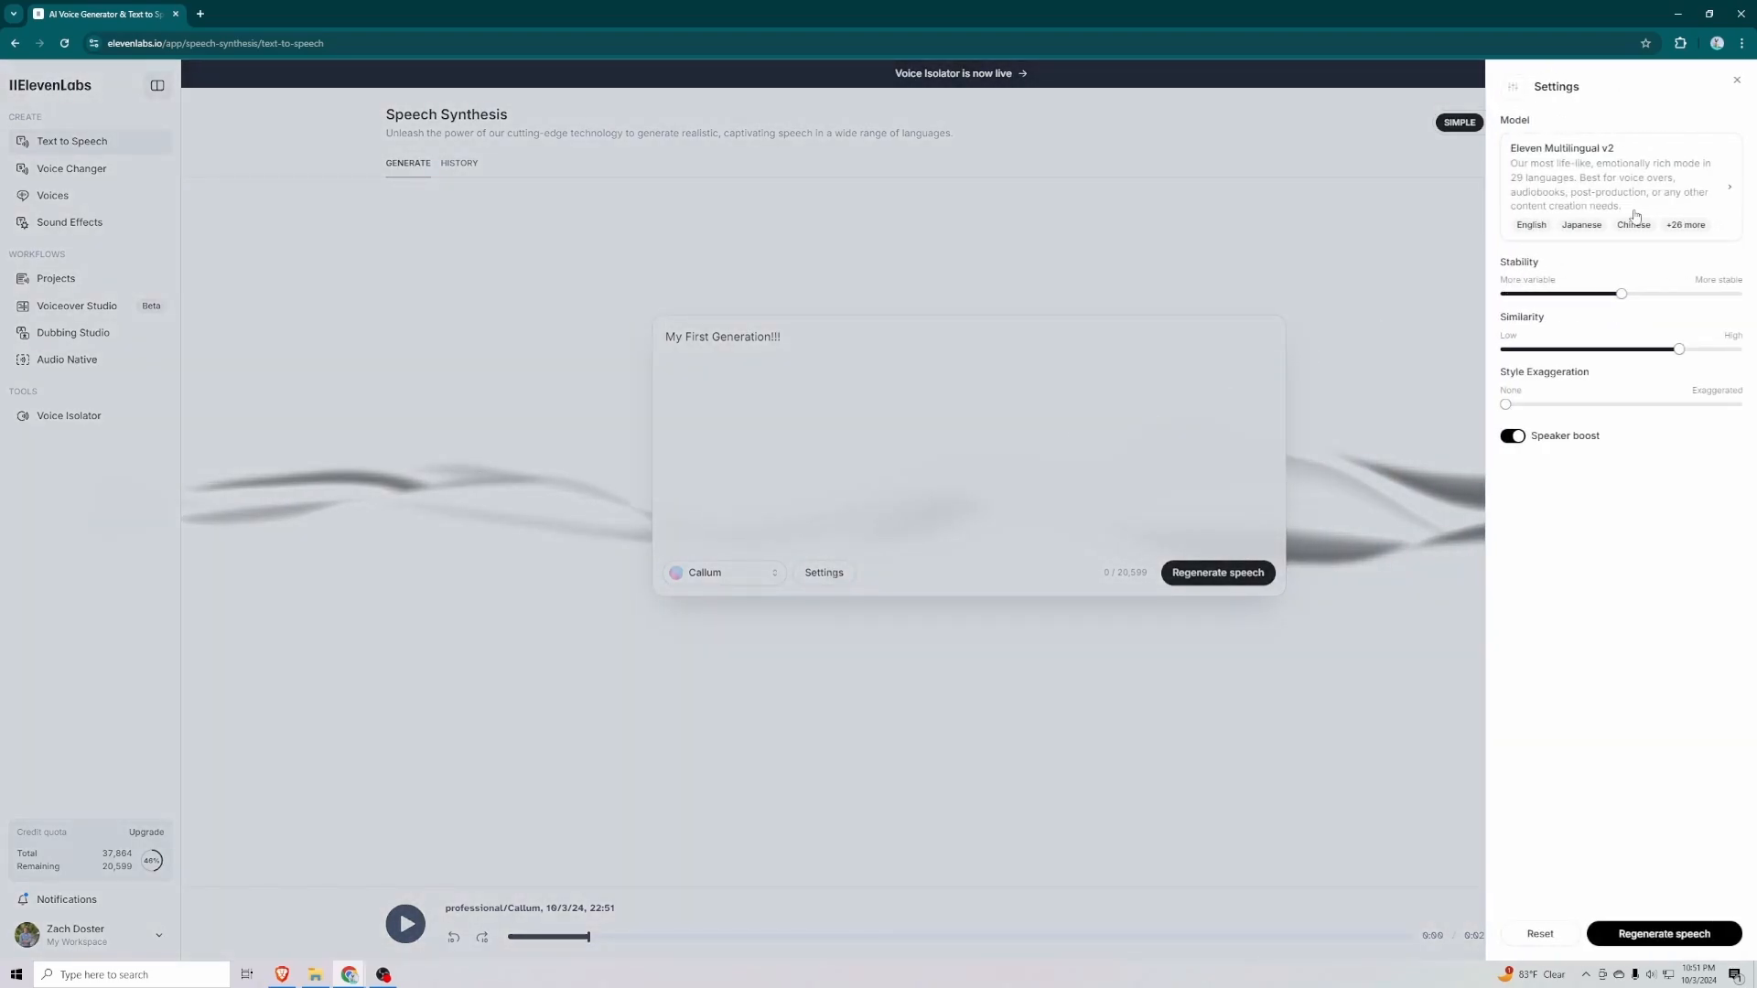
left_click(1534, 146)
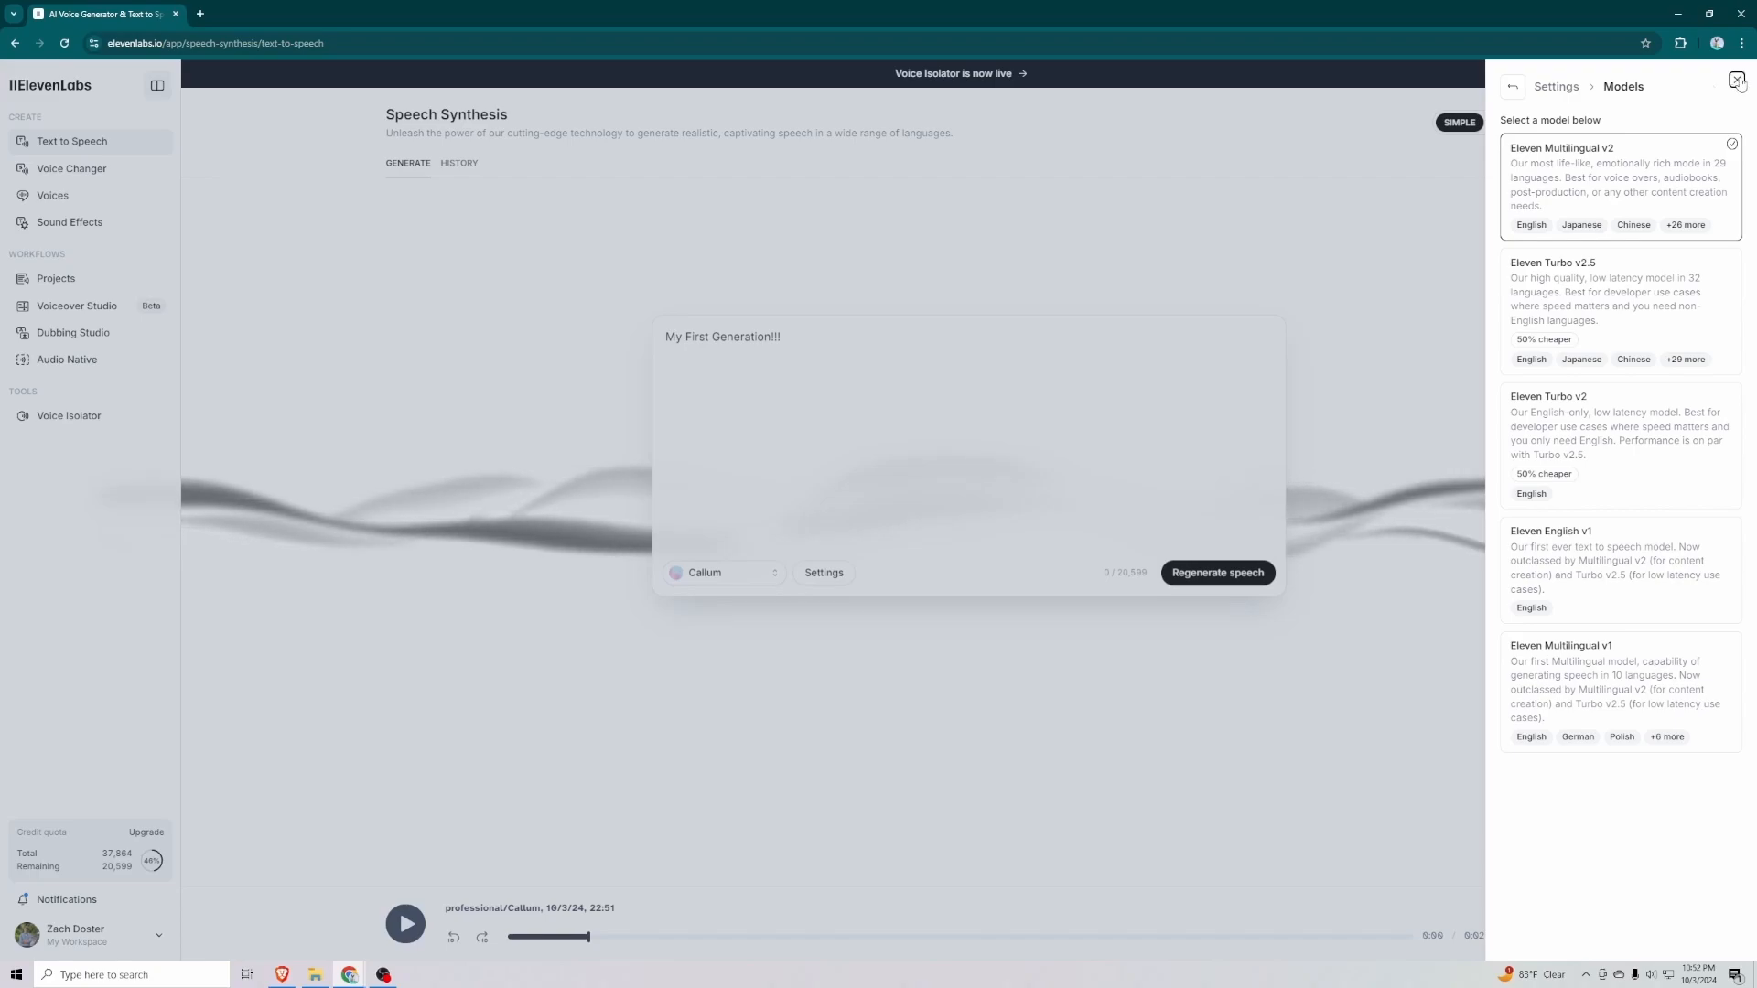
left_click(1513, 88)
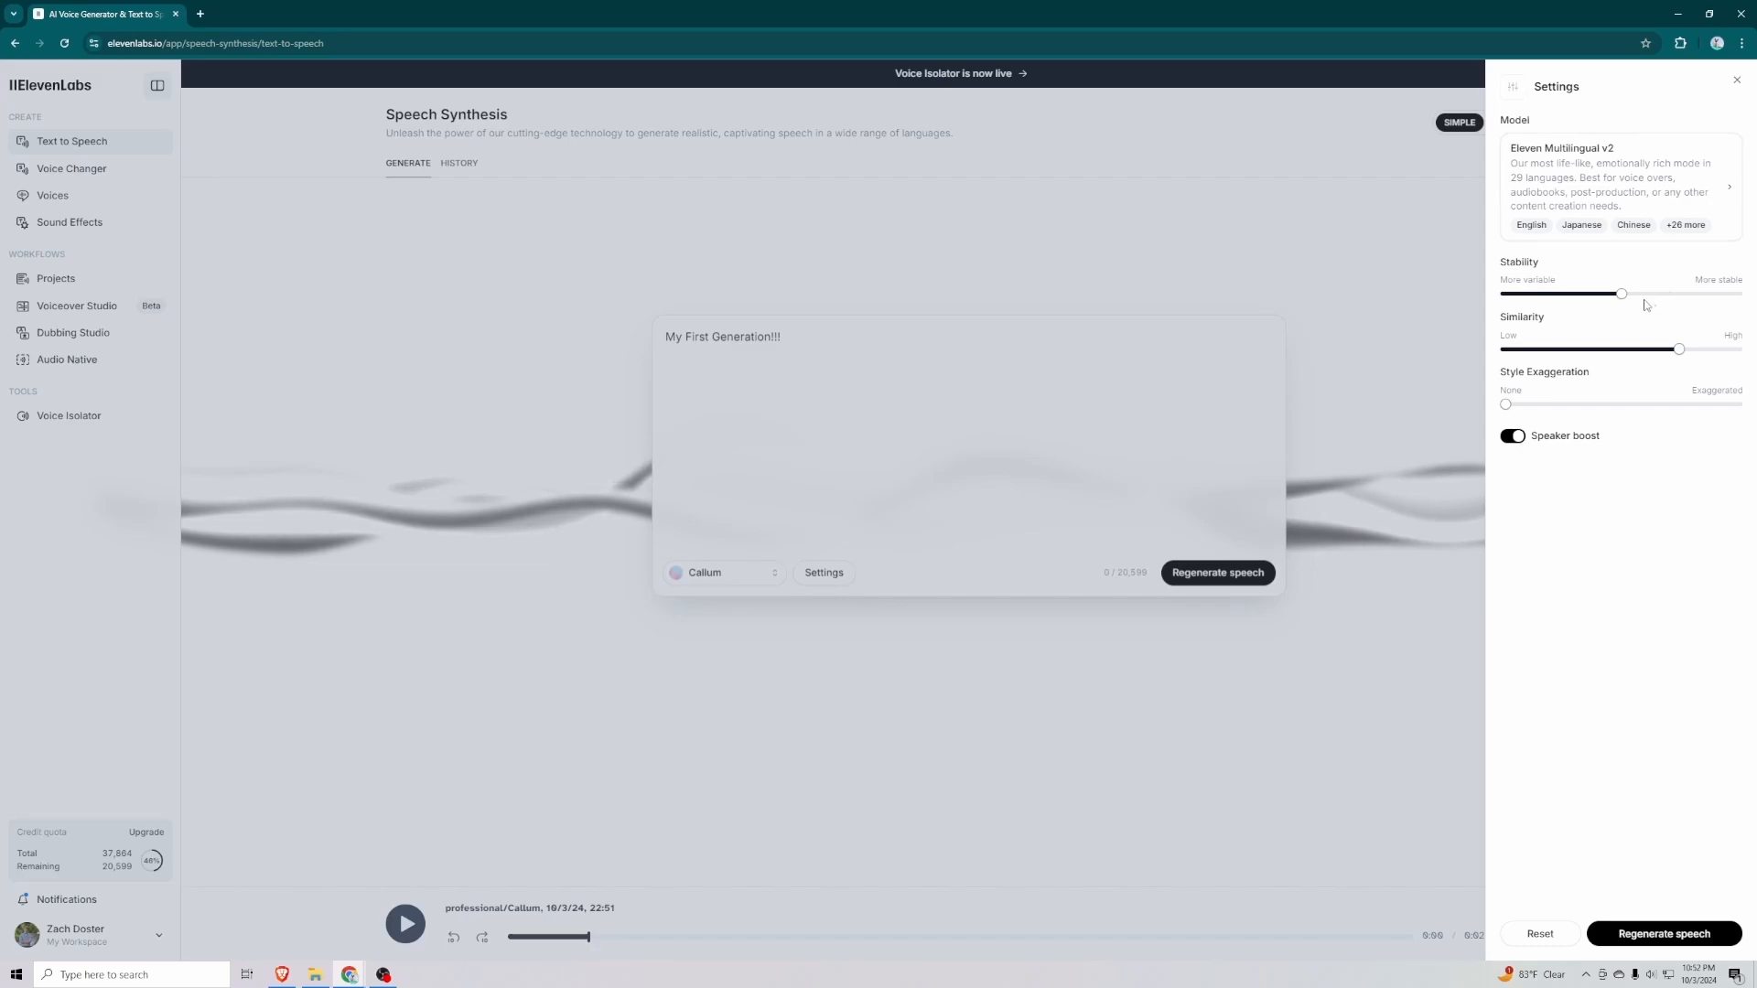
Raise the speech Stability close to the More stable end and bring it back to about the middle
mouse_move(1624, 298)
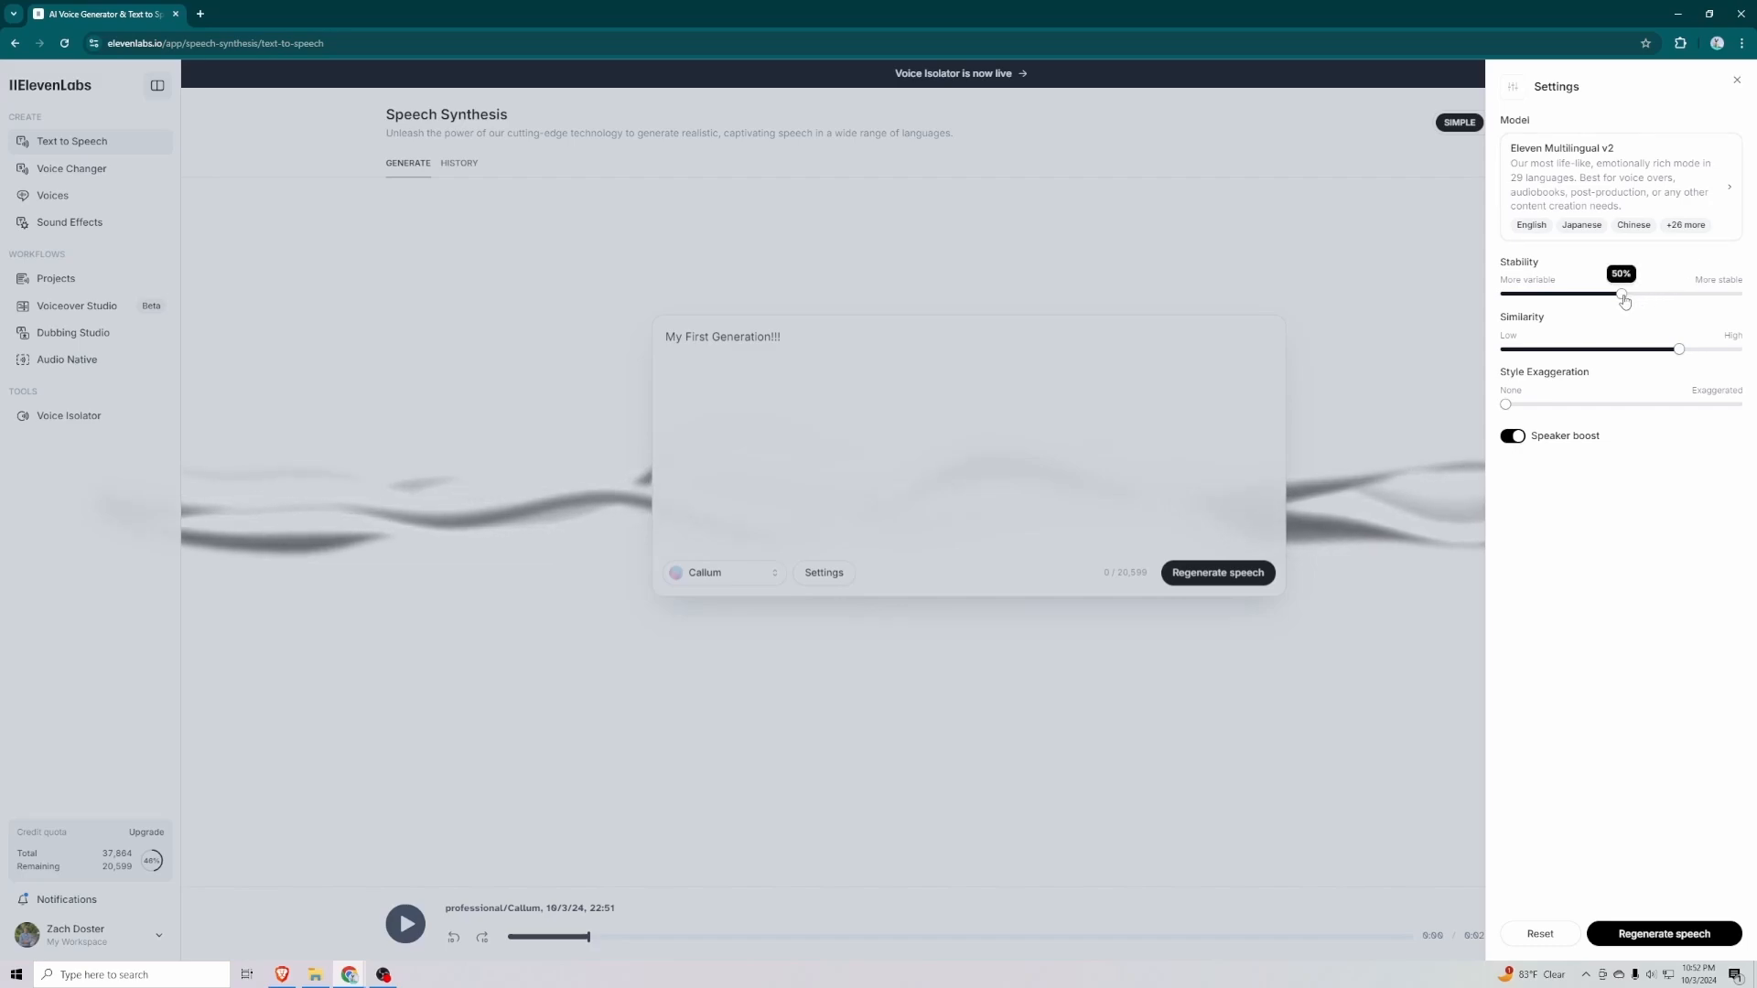
left_click_drag(1624, 301, 1735, 304)
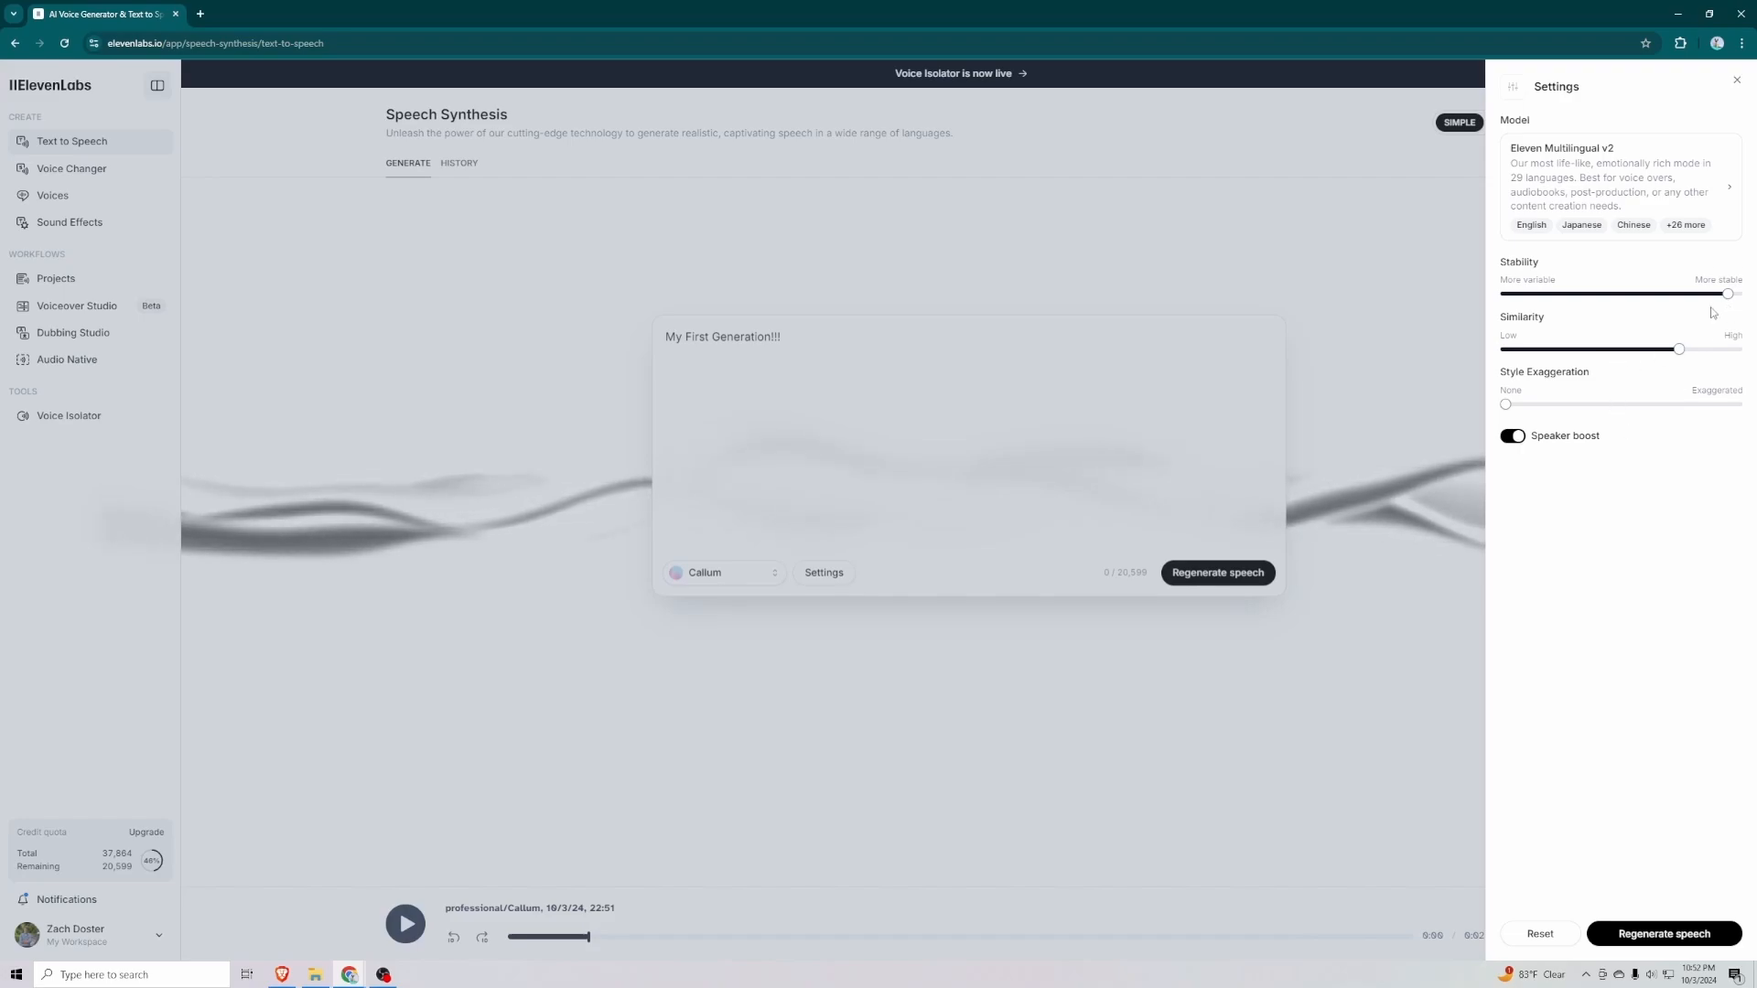
left_click_drag(1727, 295, 1623, 292)
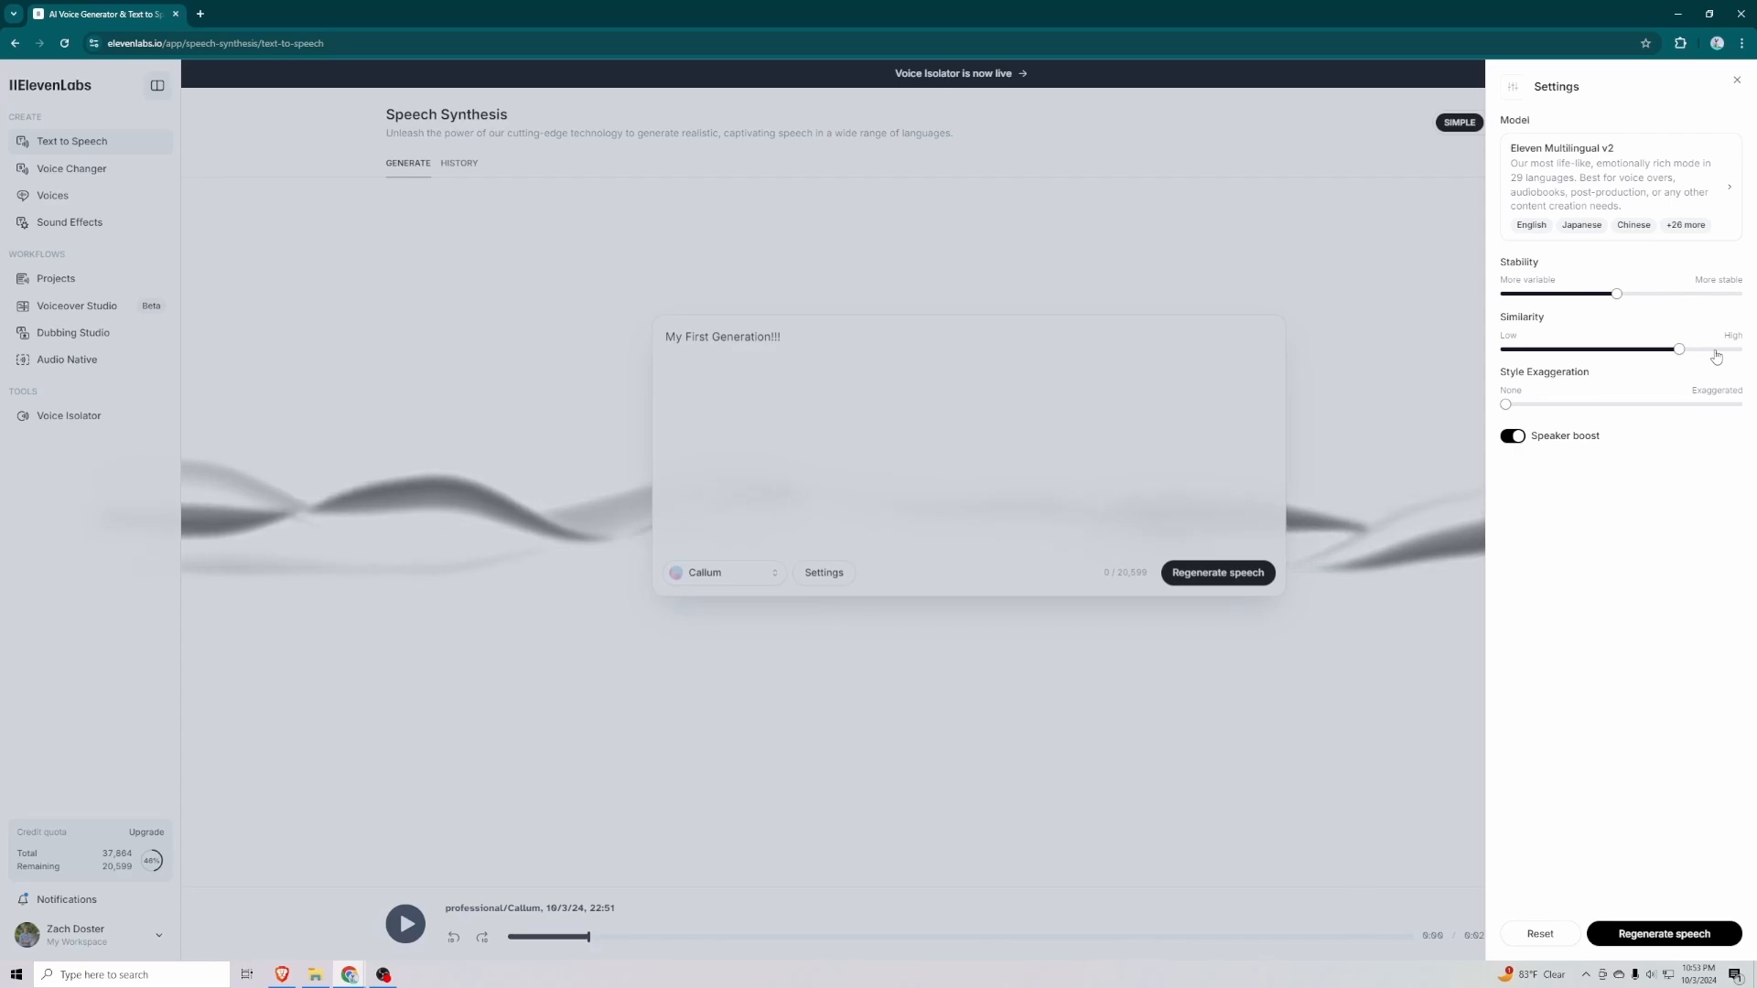
Try a higher Similarity and 100% Style Exaggeration, restore the default values and close the speech settings
left_click_drag(1679, 349, 1726, 352)
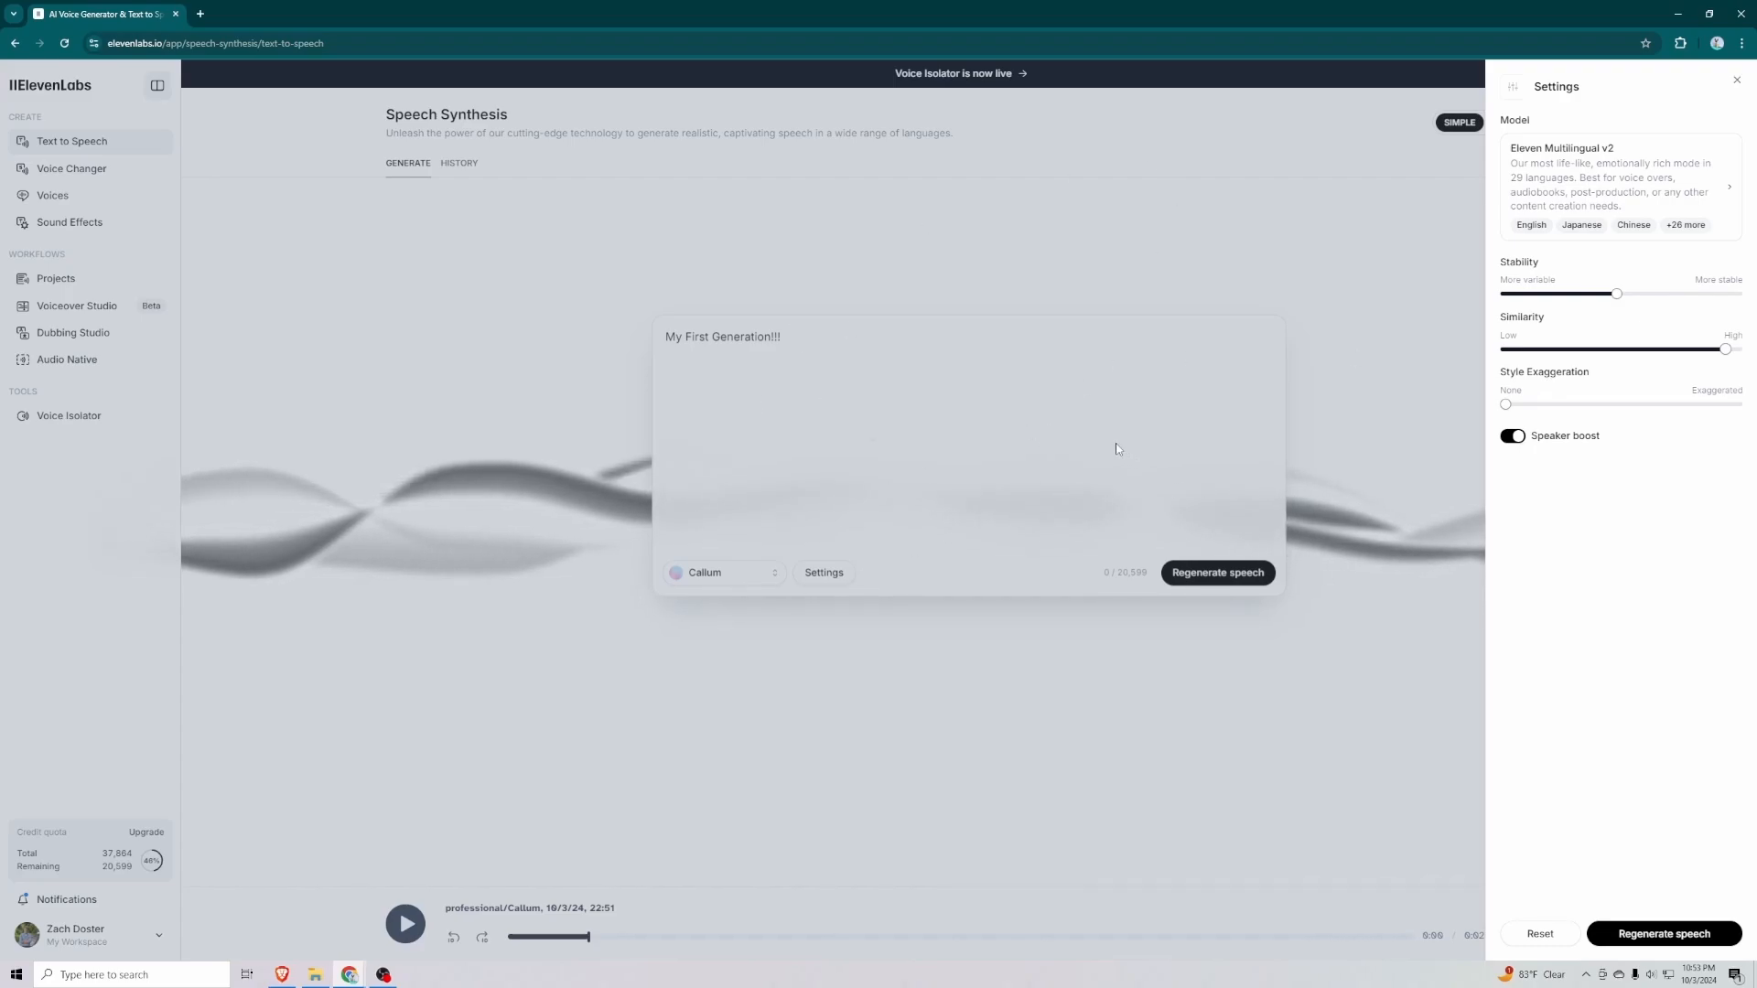
left_click_drag(1504, 405, 1751, 411)
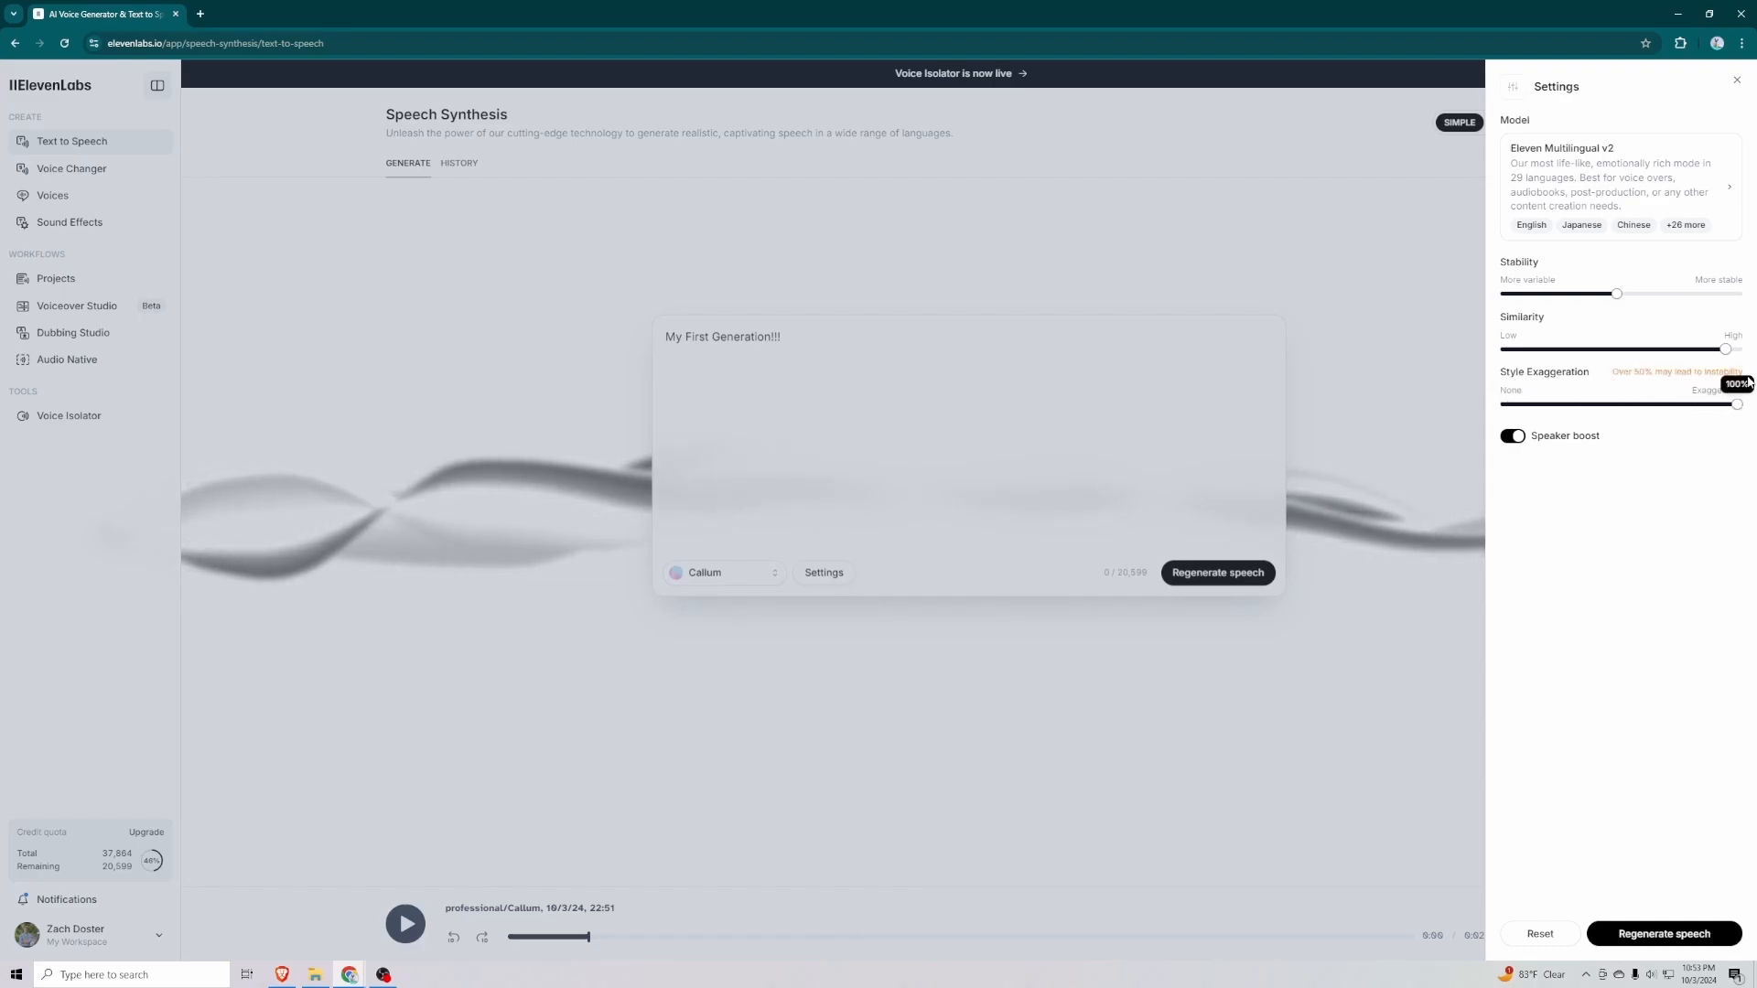
left_click_drag(1611, 373, 1506, 405)
mouse_move(1737, 412)
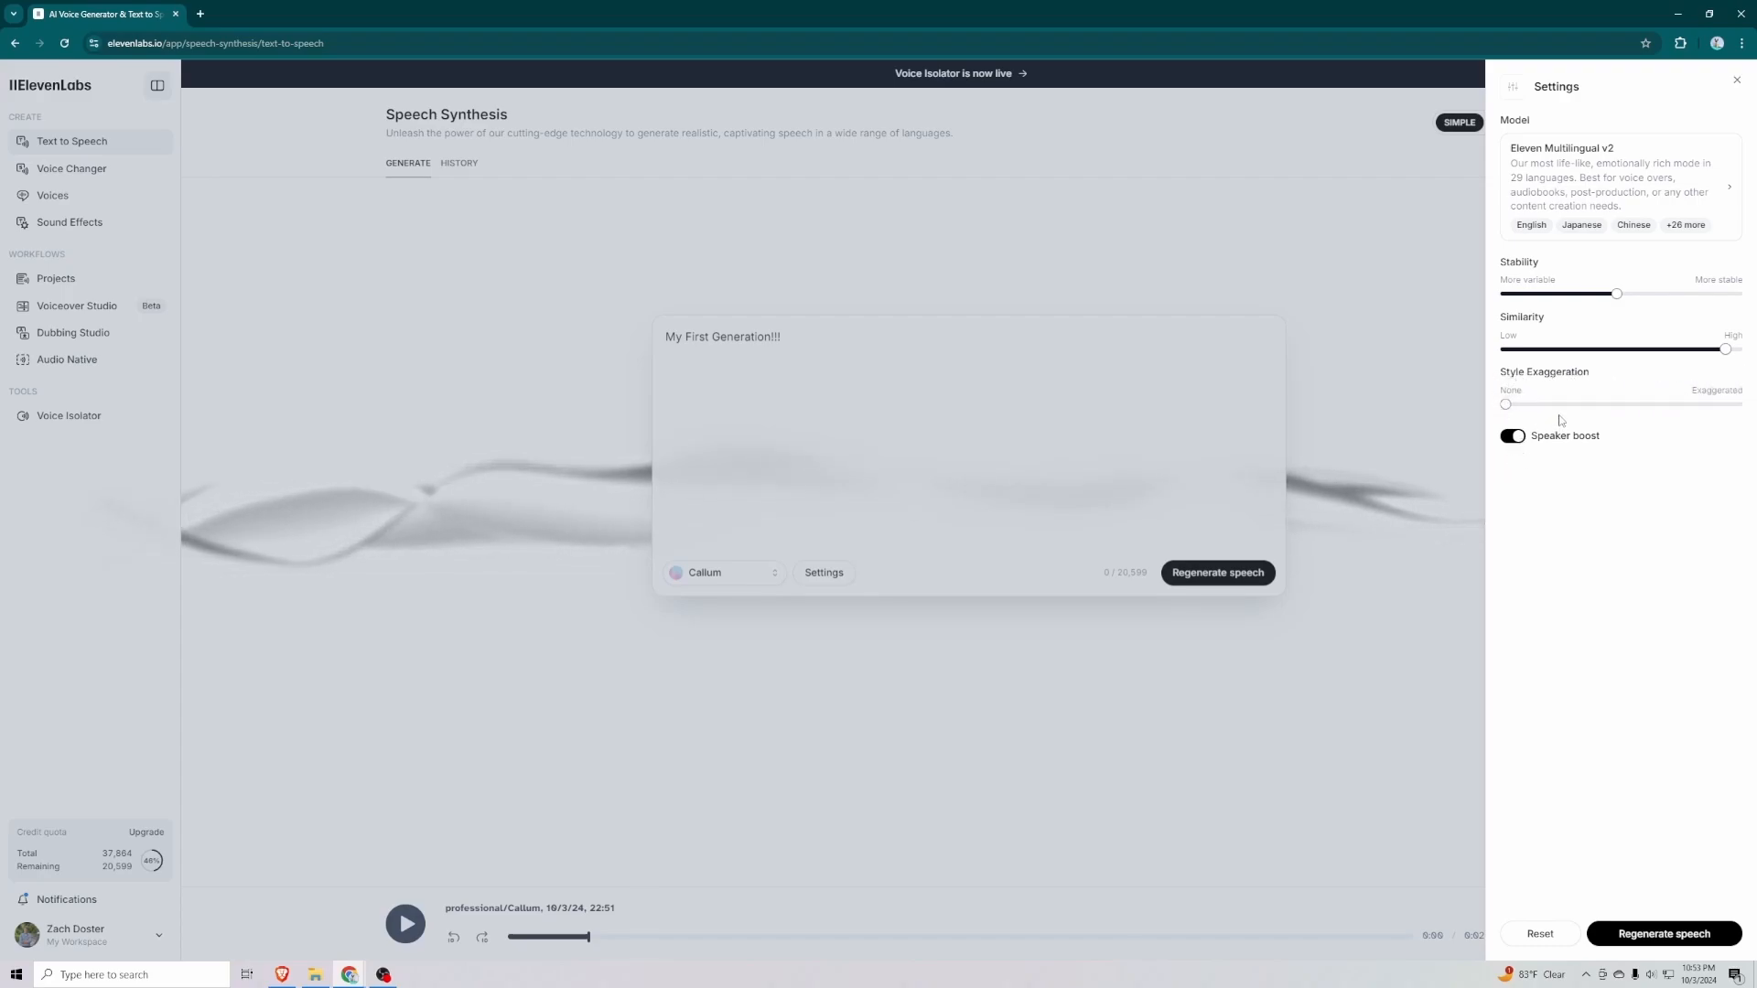
mouse_move(1545, 442)
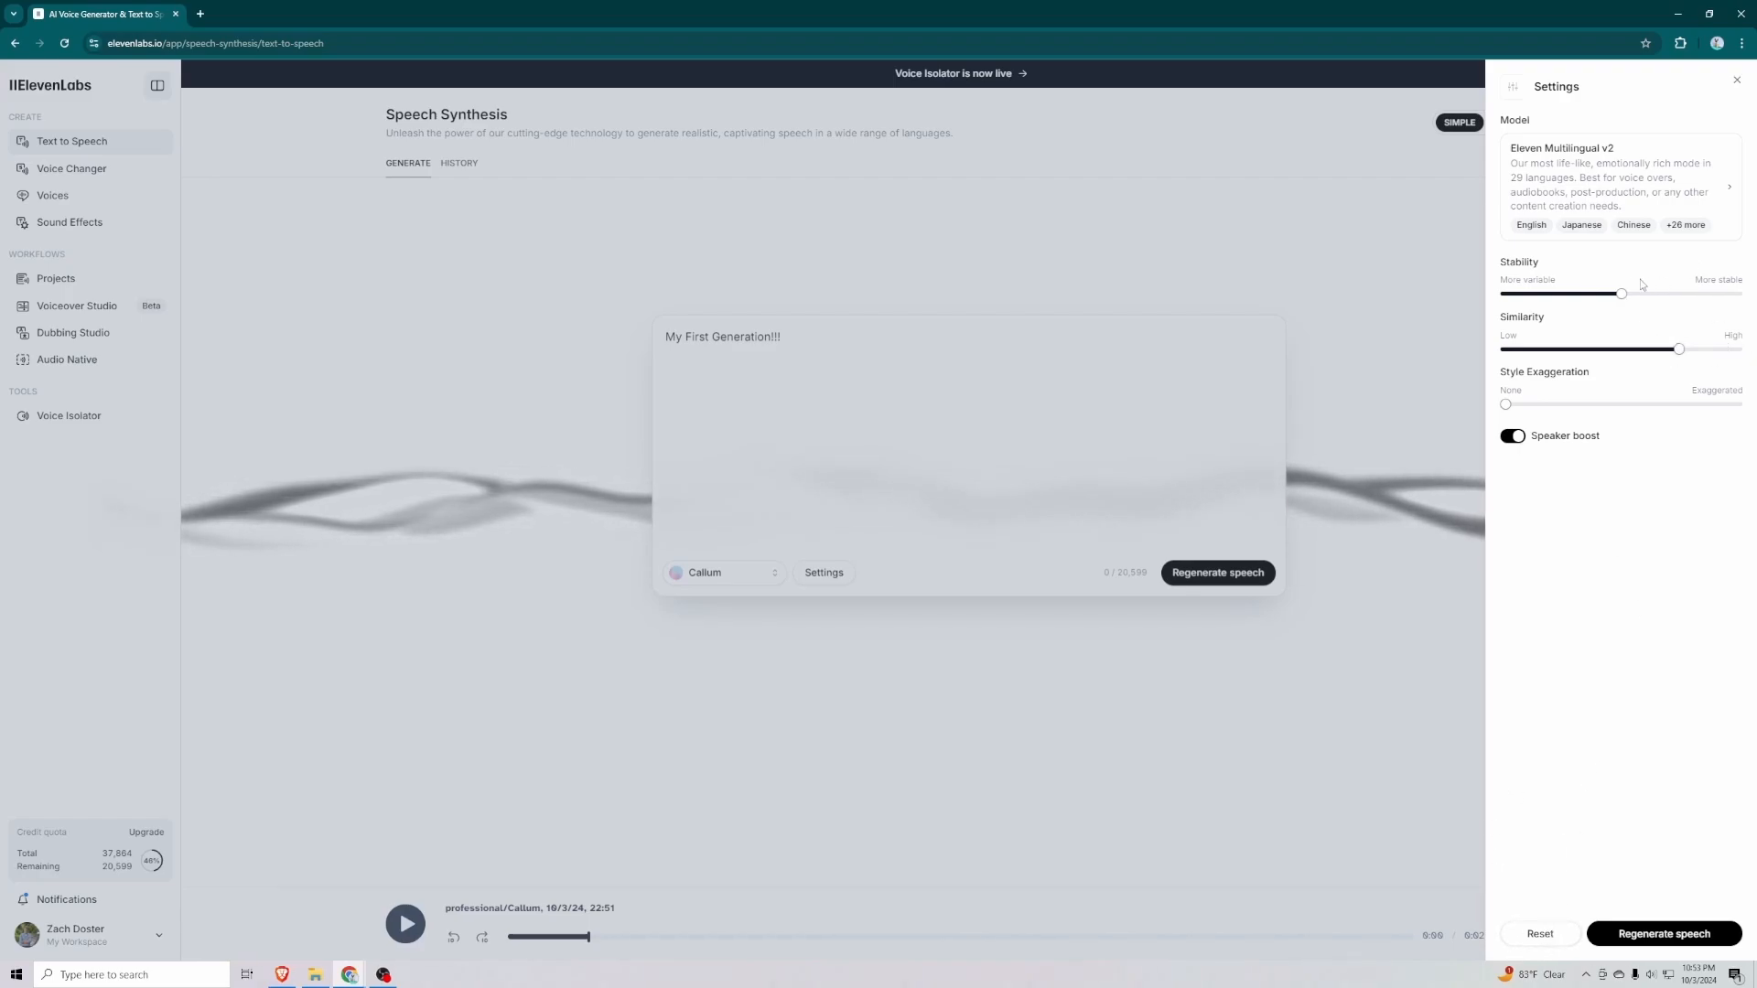
mouse_move(1613, 266)
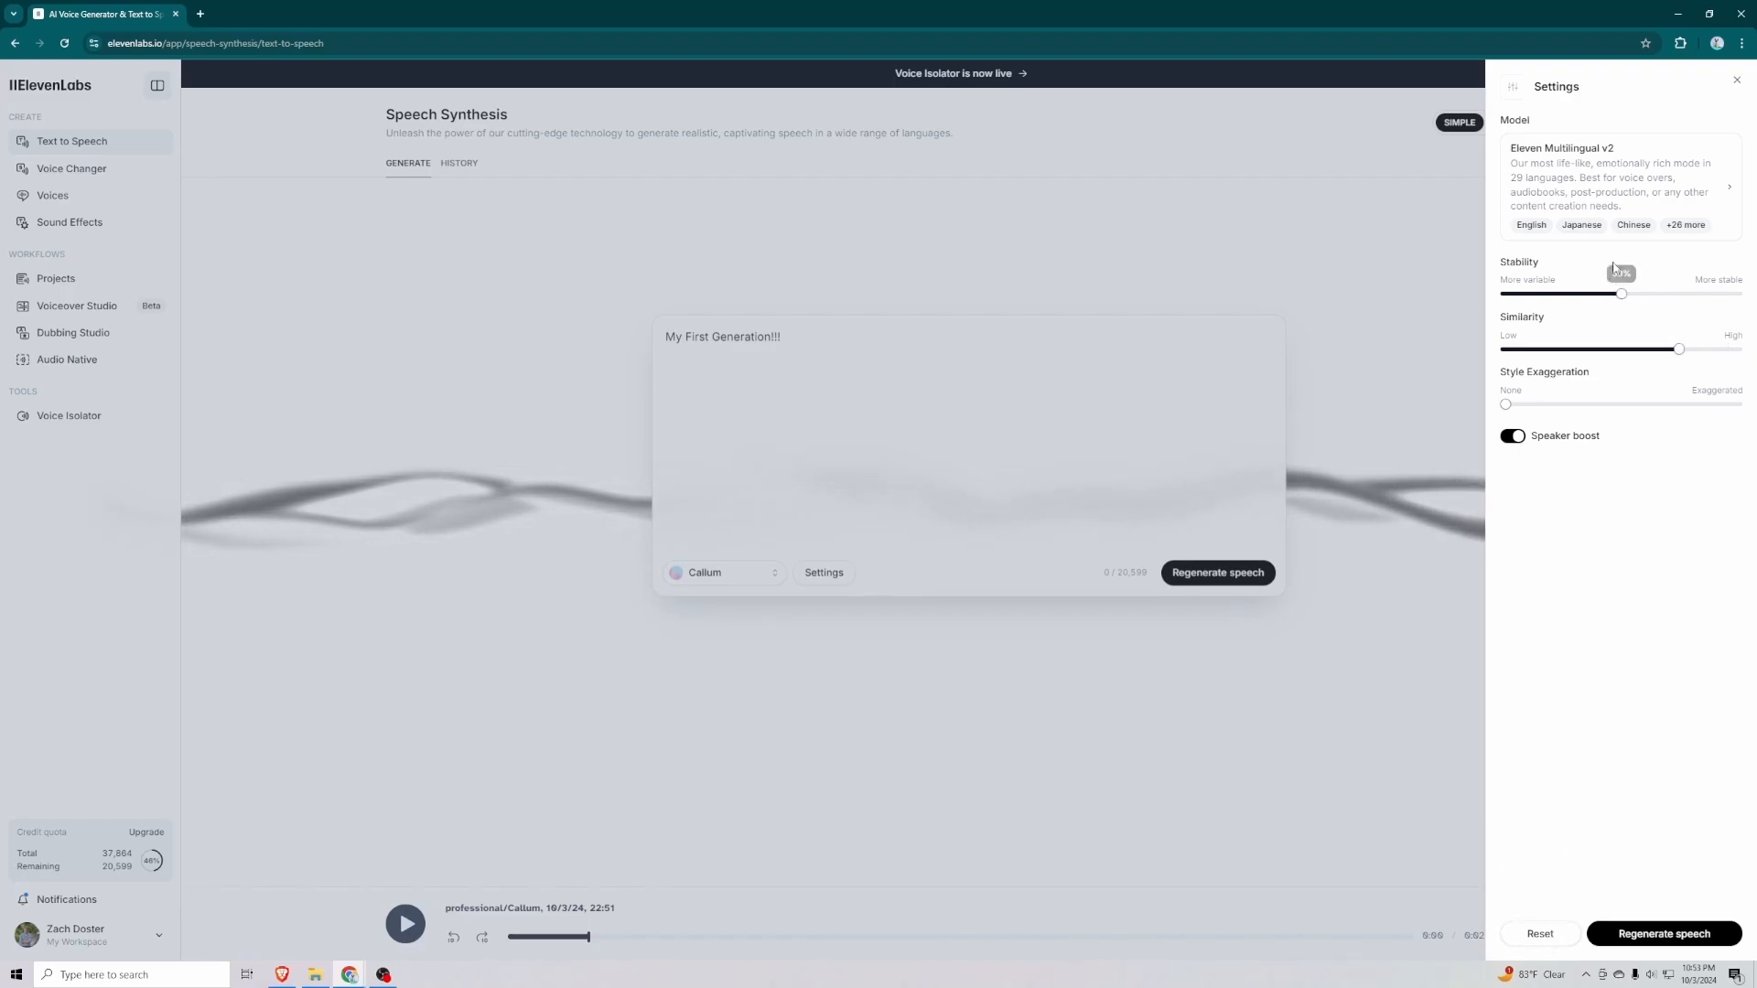
left_click(1739, 82)
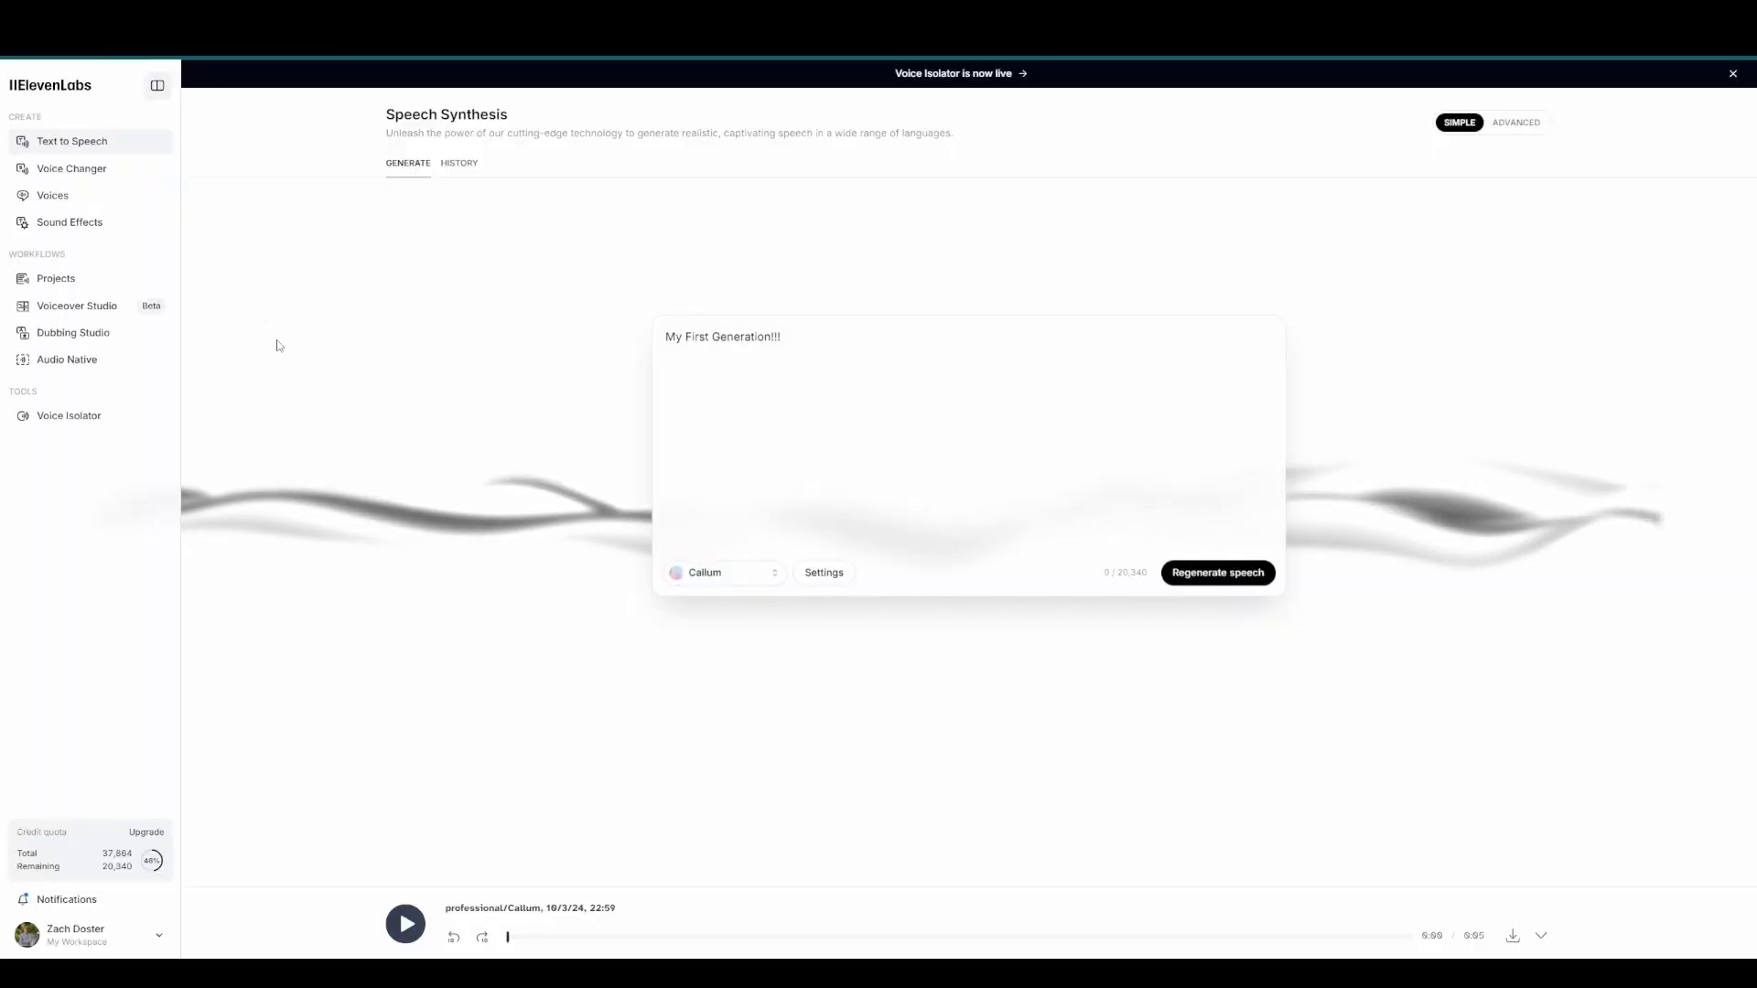
Open the Voice Changer, load the audio file force-be-with-you.mp3 and play it
left_click(120, 174)
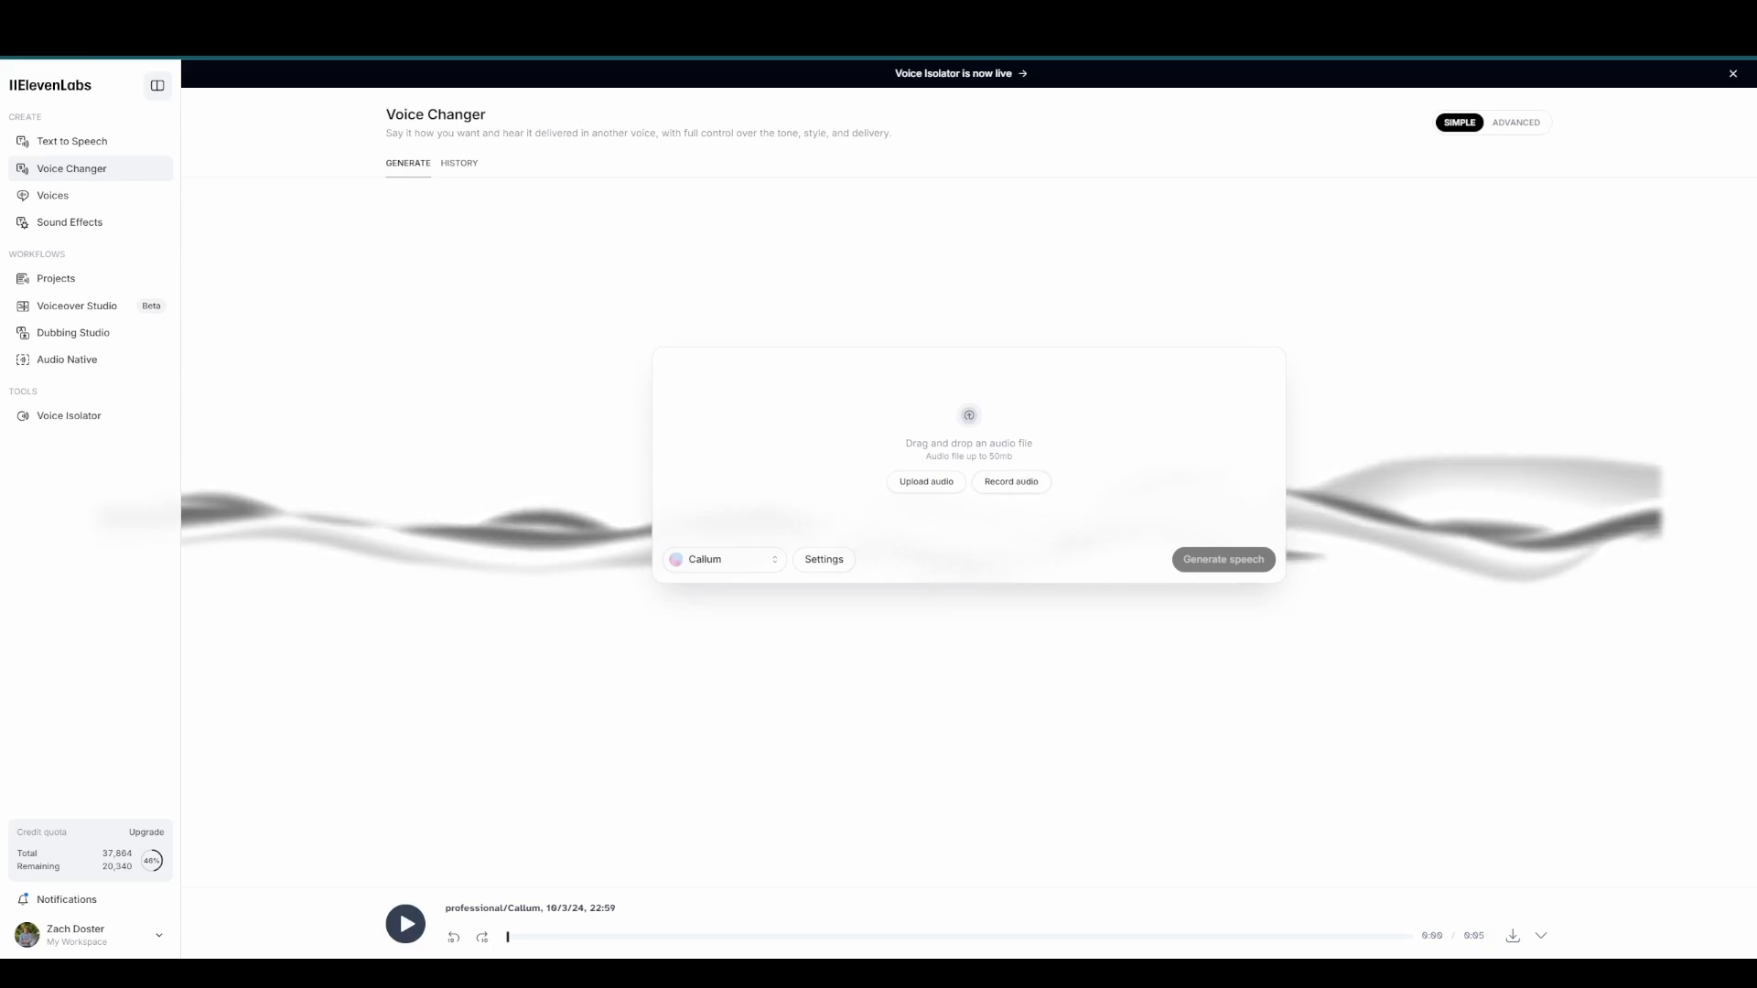
left_click_drag(18, 734, 861, 458)
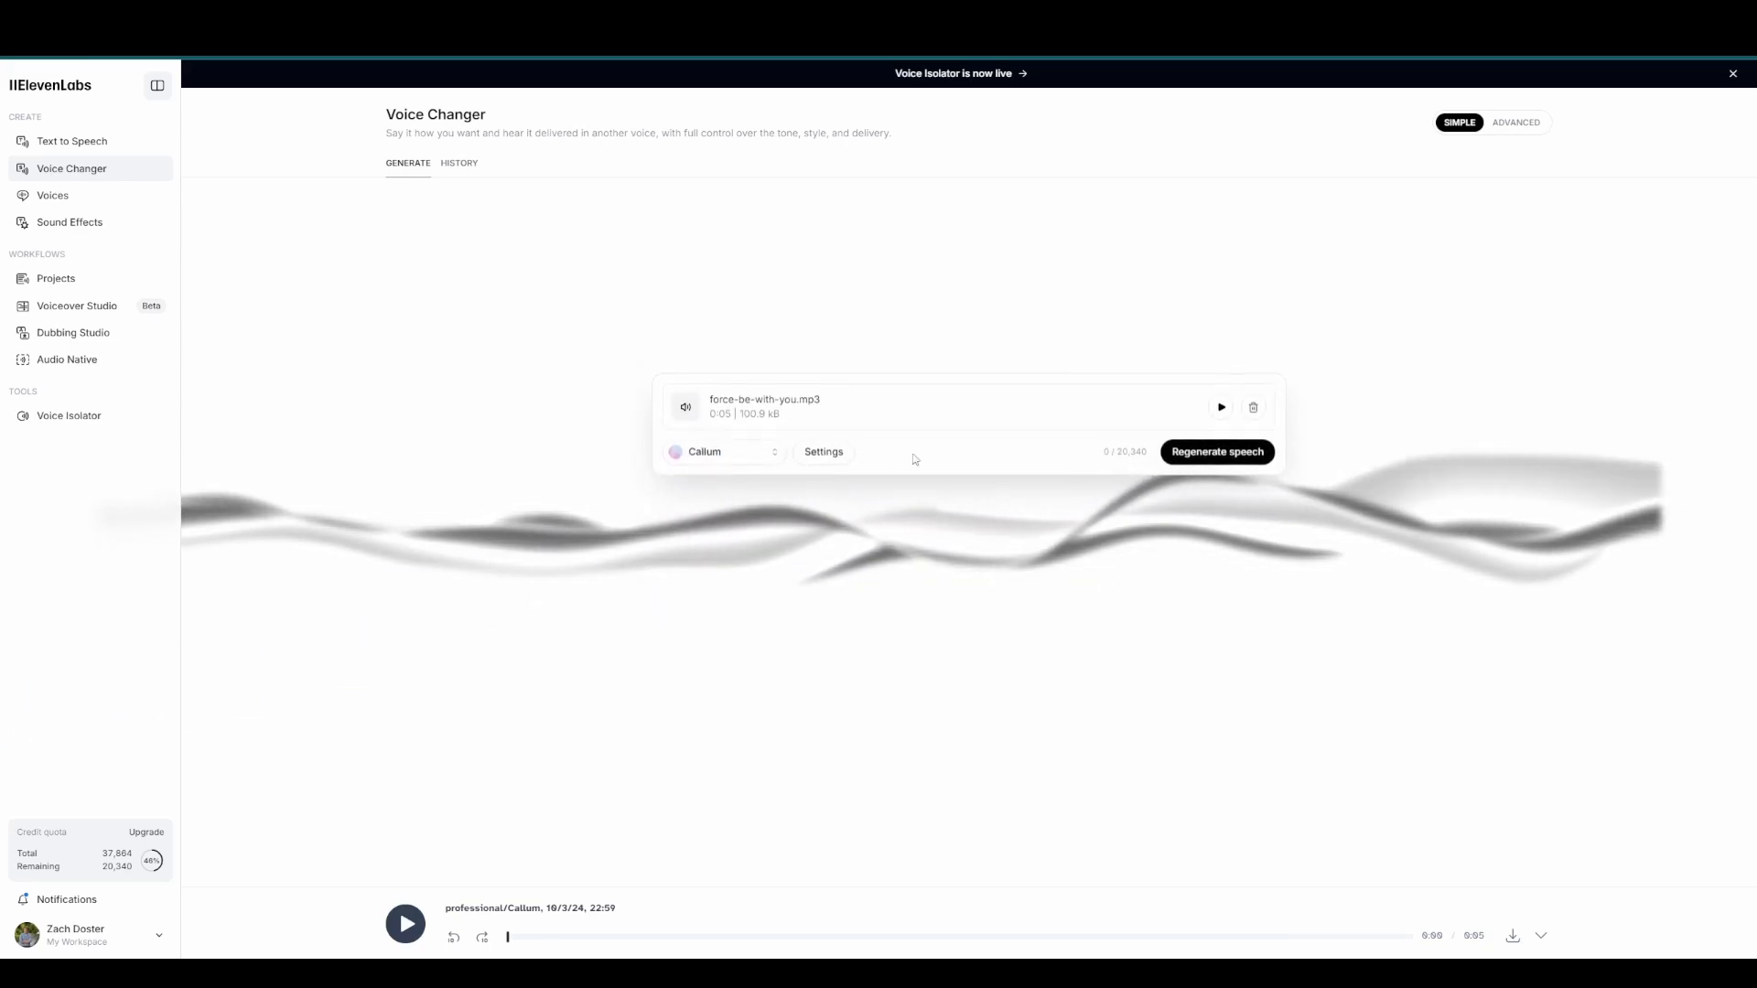
left_click(1221, 407)
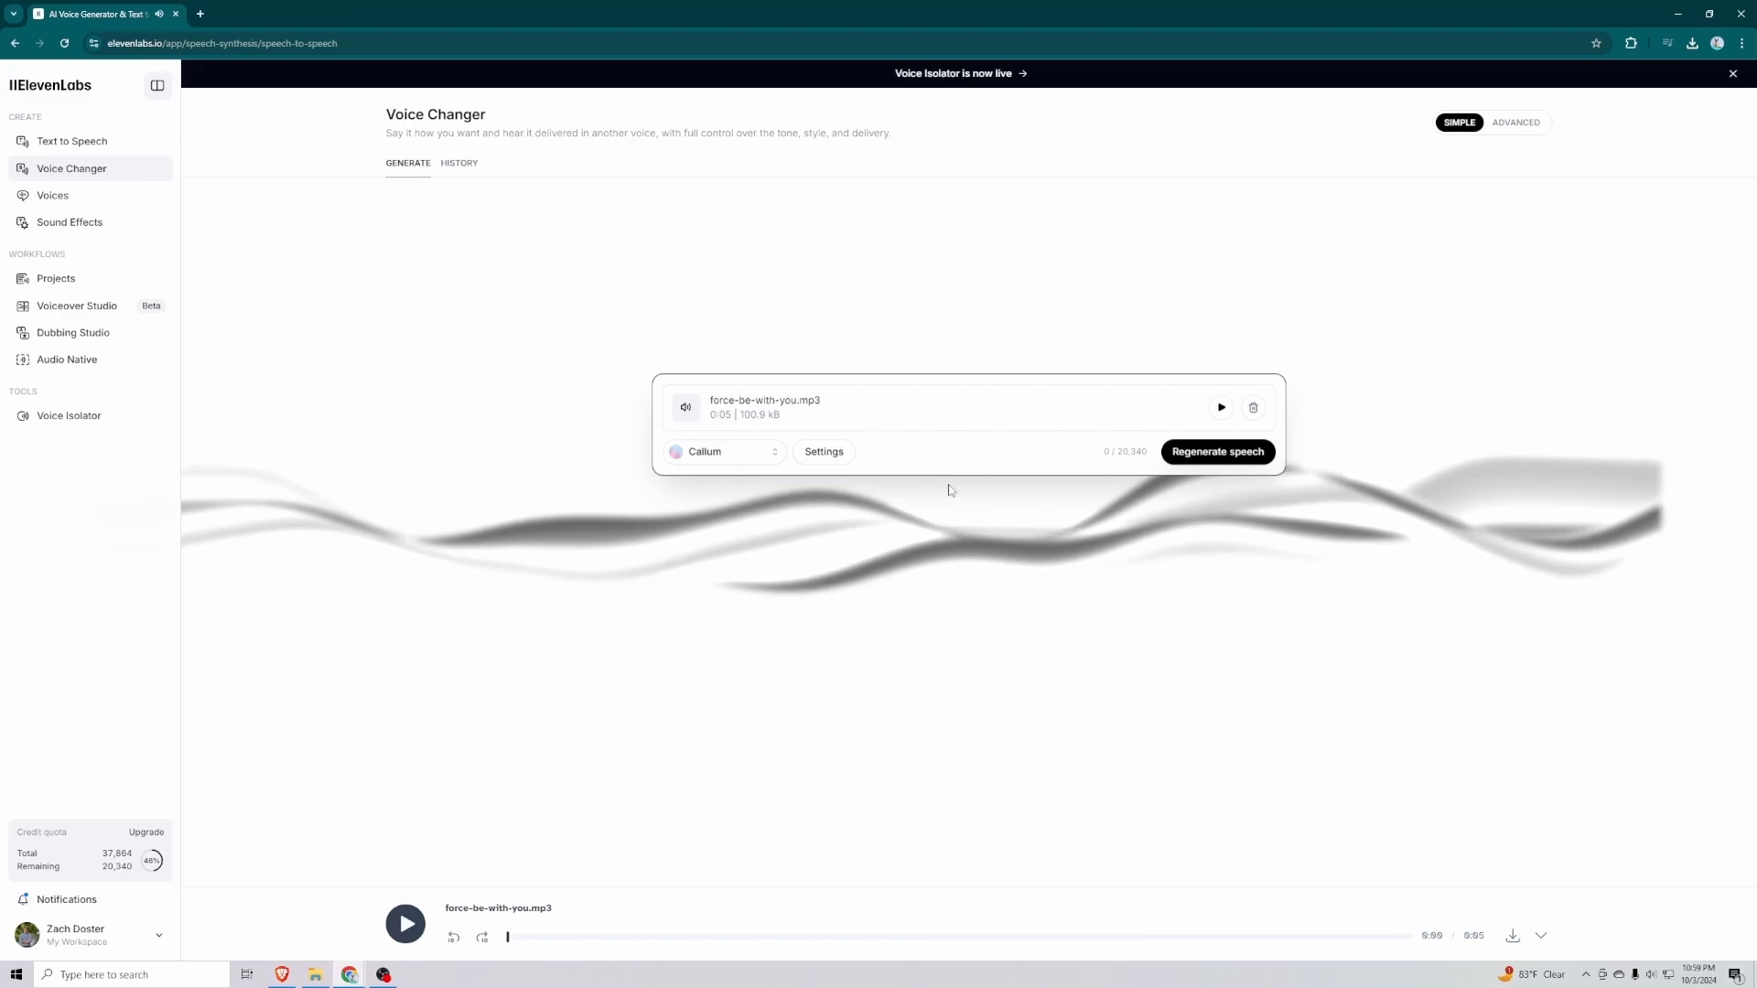
Look over the available voices with Callum kept, and lower the Style Exaggeration in the voice changer settings
left_click(751, 455)
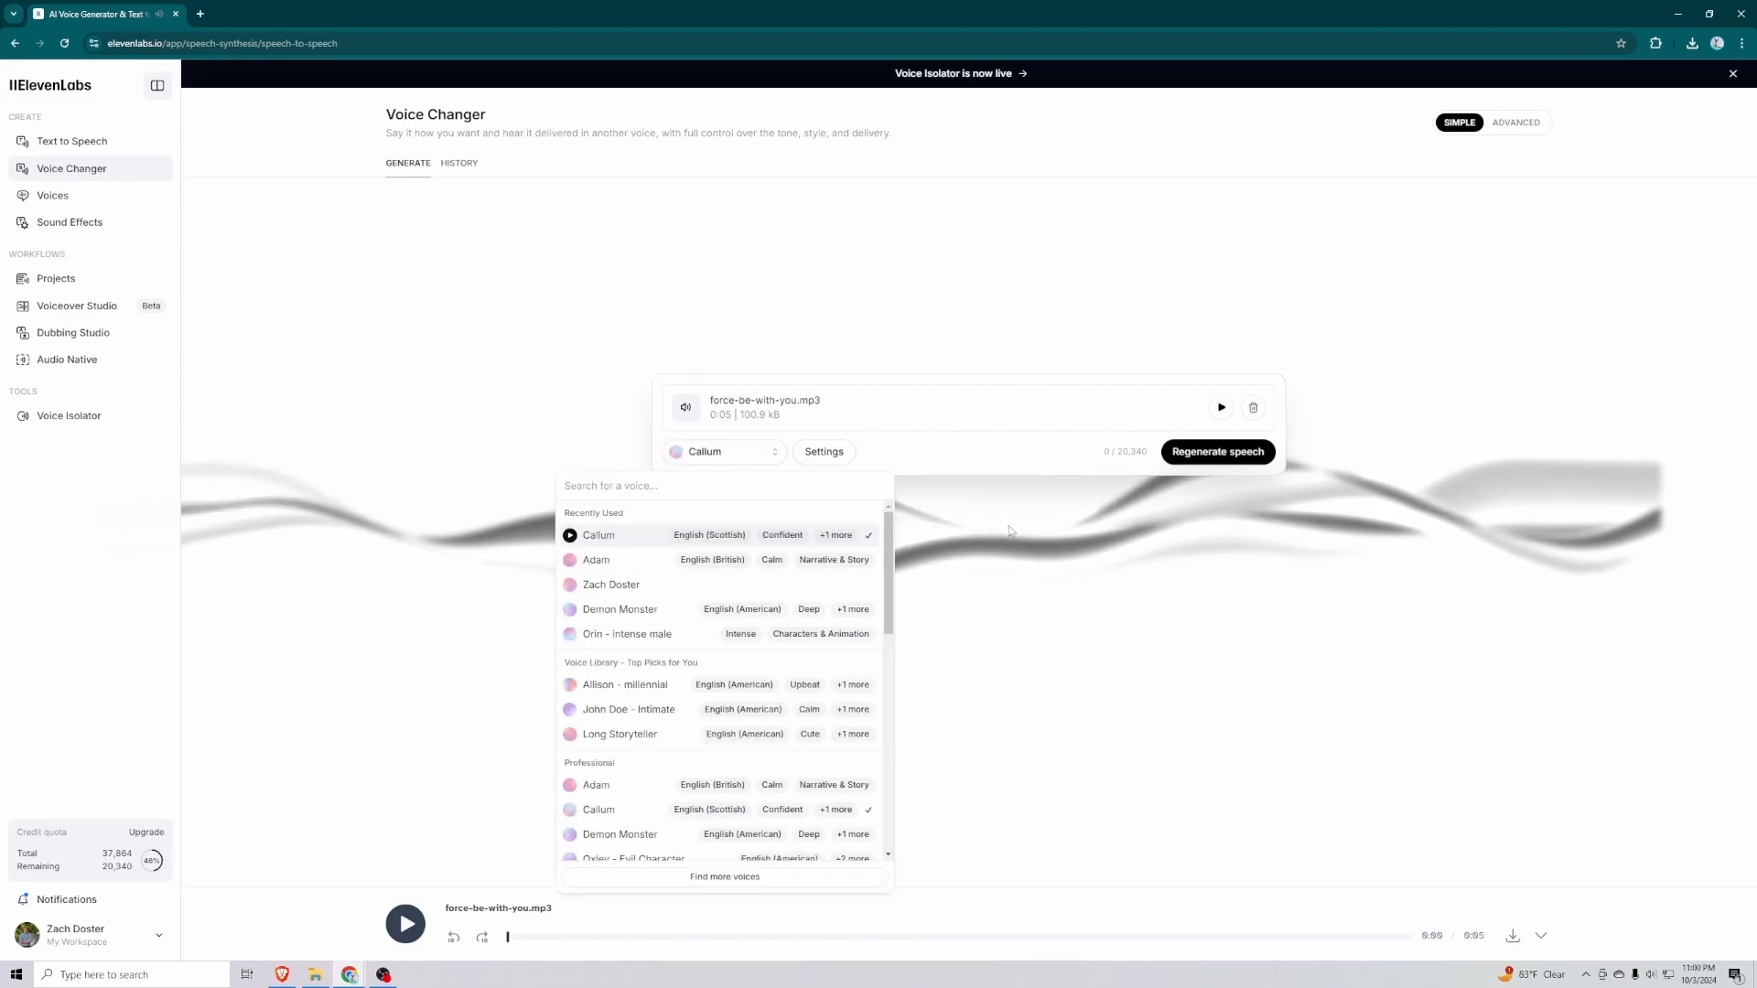
left_click(895, 482)
left_click(835, 453)
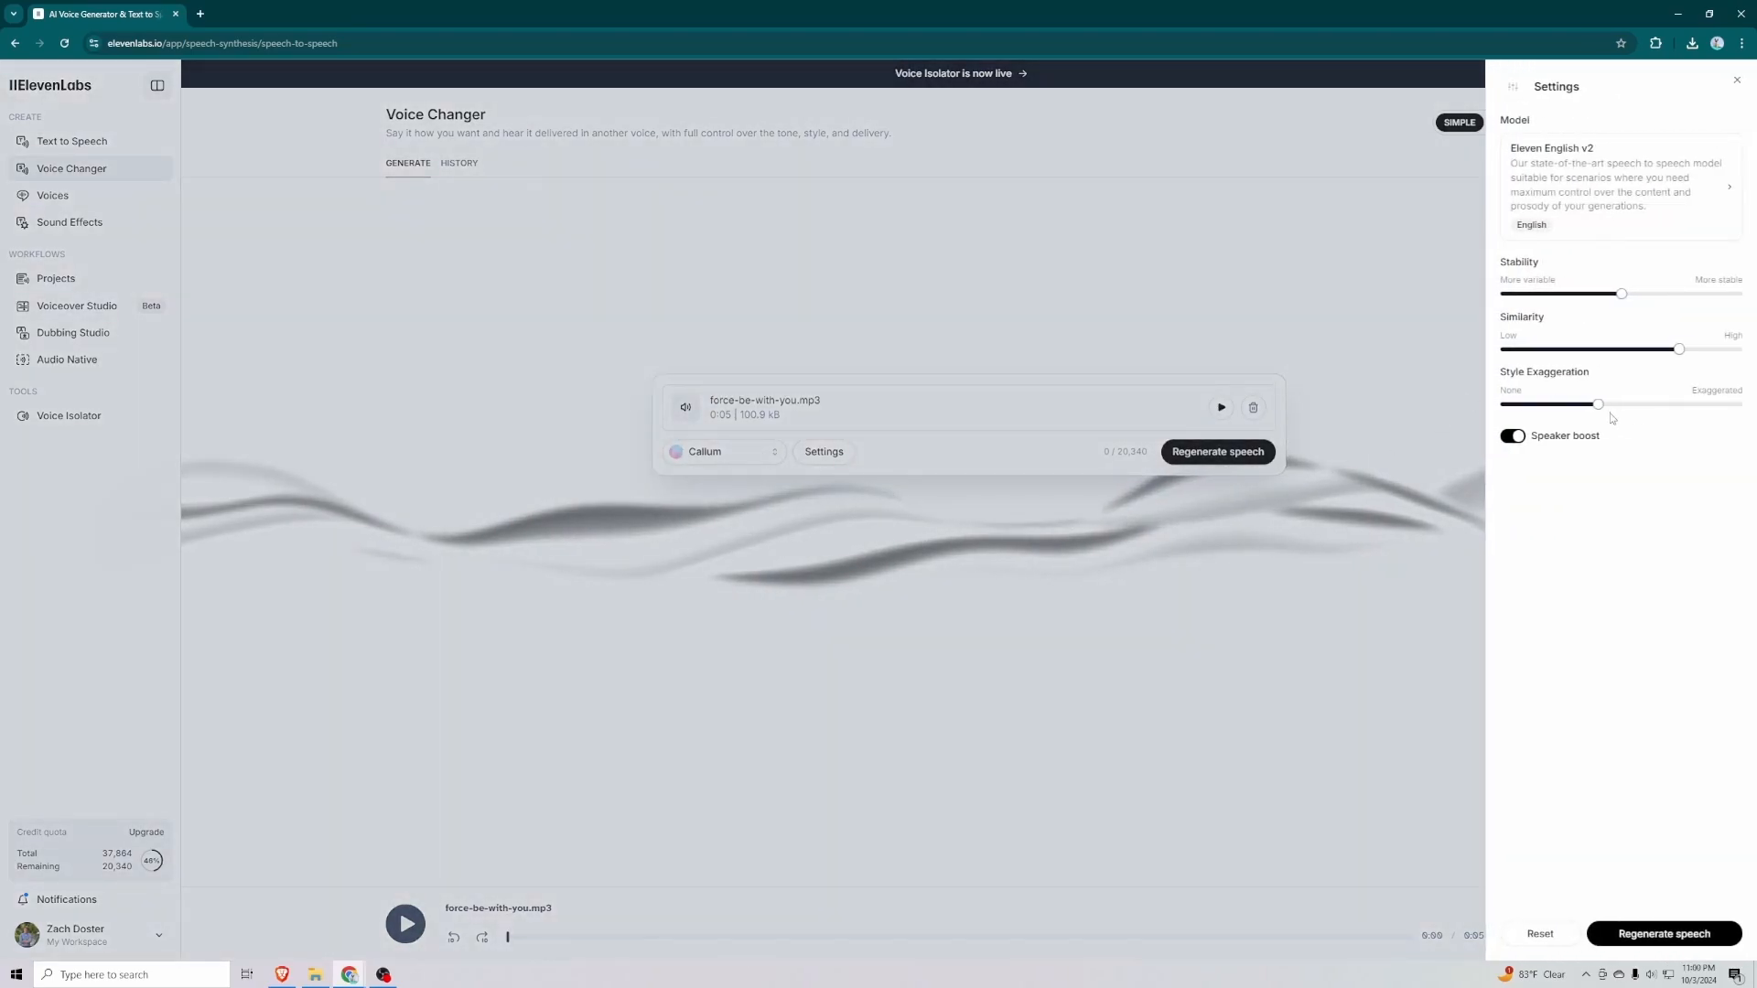
left_click_drag(1599, 406, 1572, 406)
left_click(1391, 515)
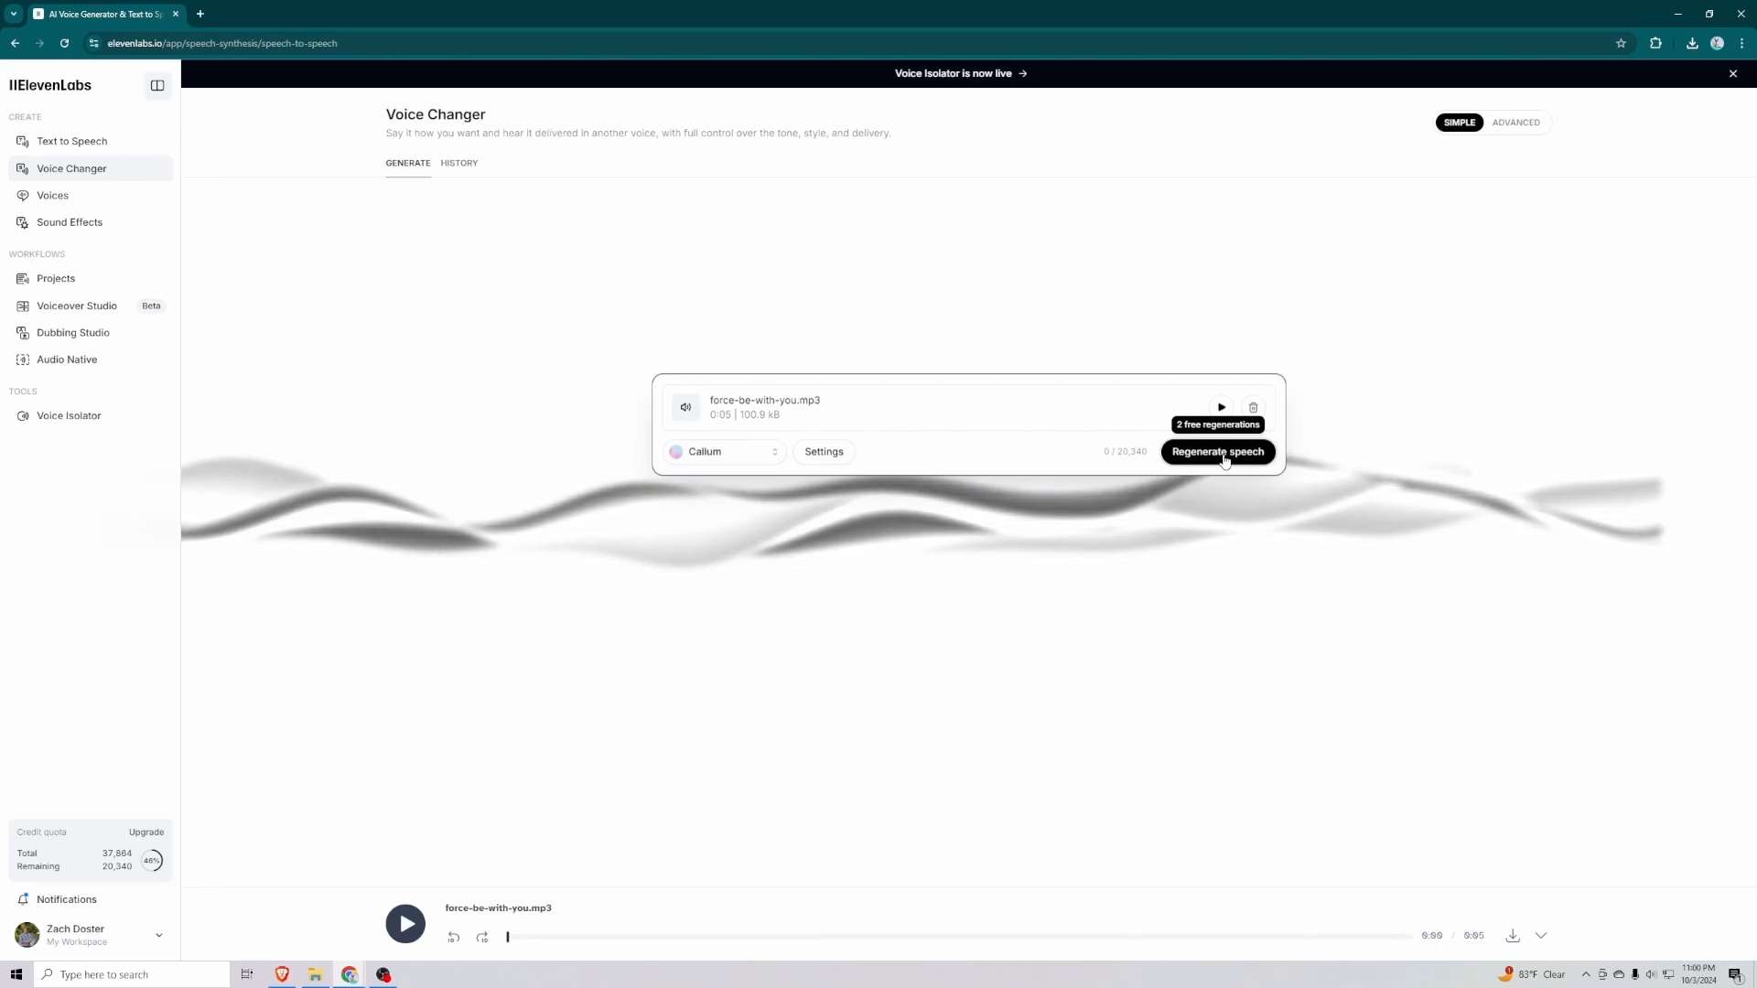
Regenerate the force-be-with-you.mp3 speech in the Callum voice and review the speech synthesis history
left_click(1225, 456)
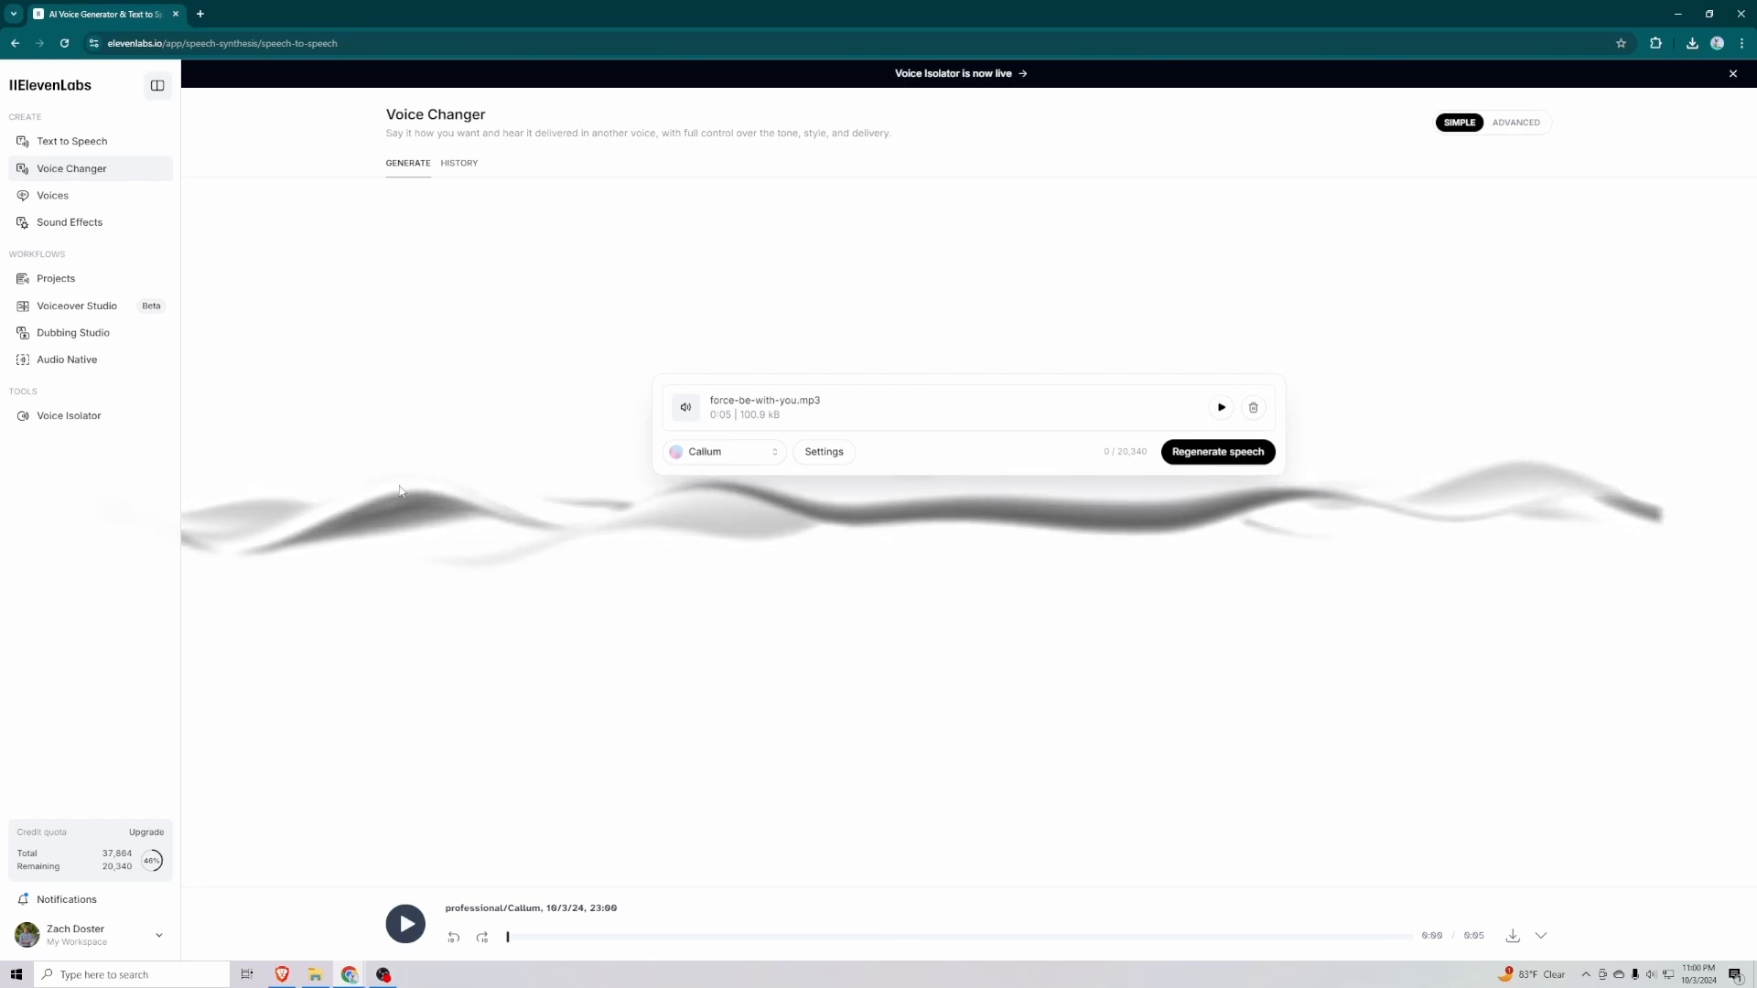
left_click(446, 178)
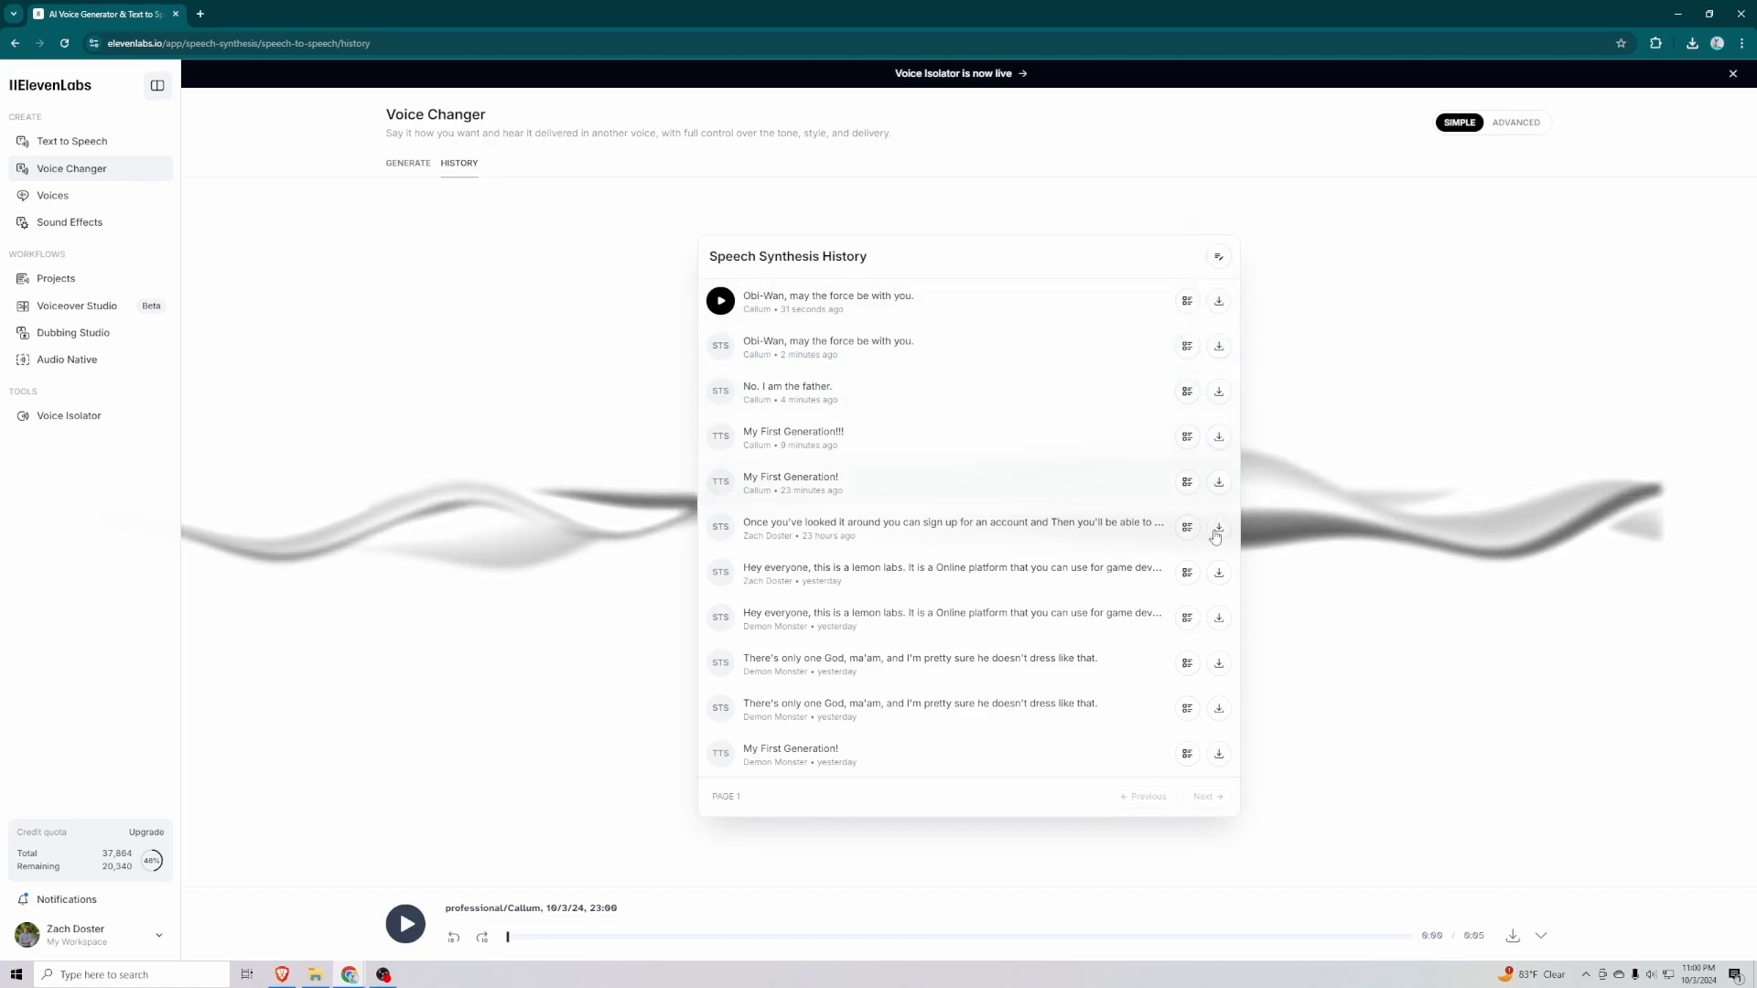
left_click(1218, 260)
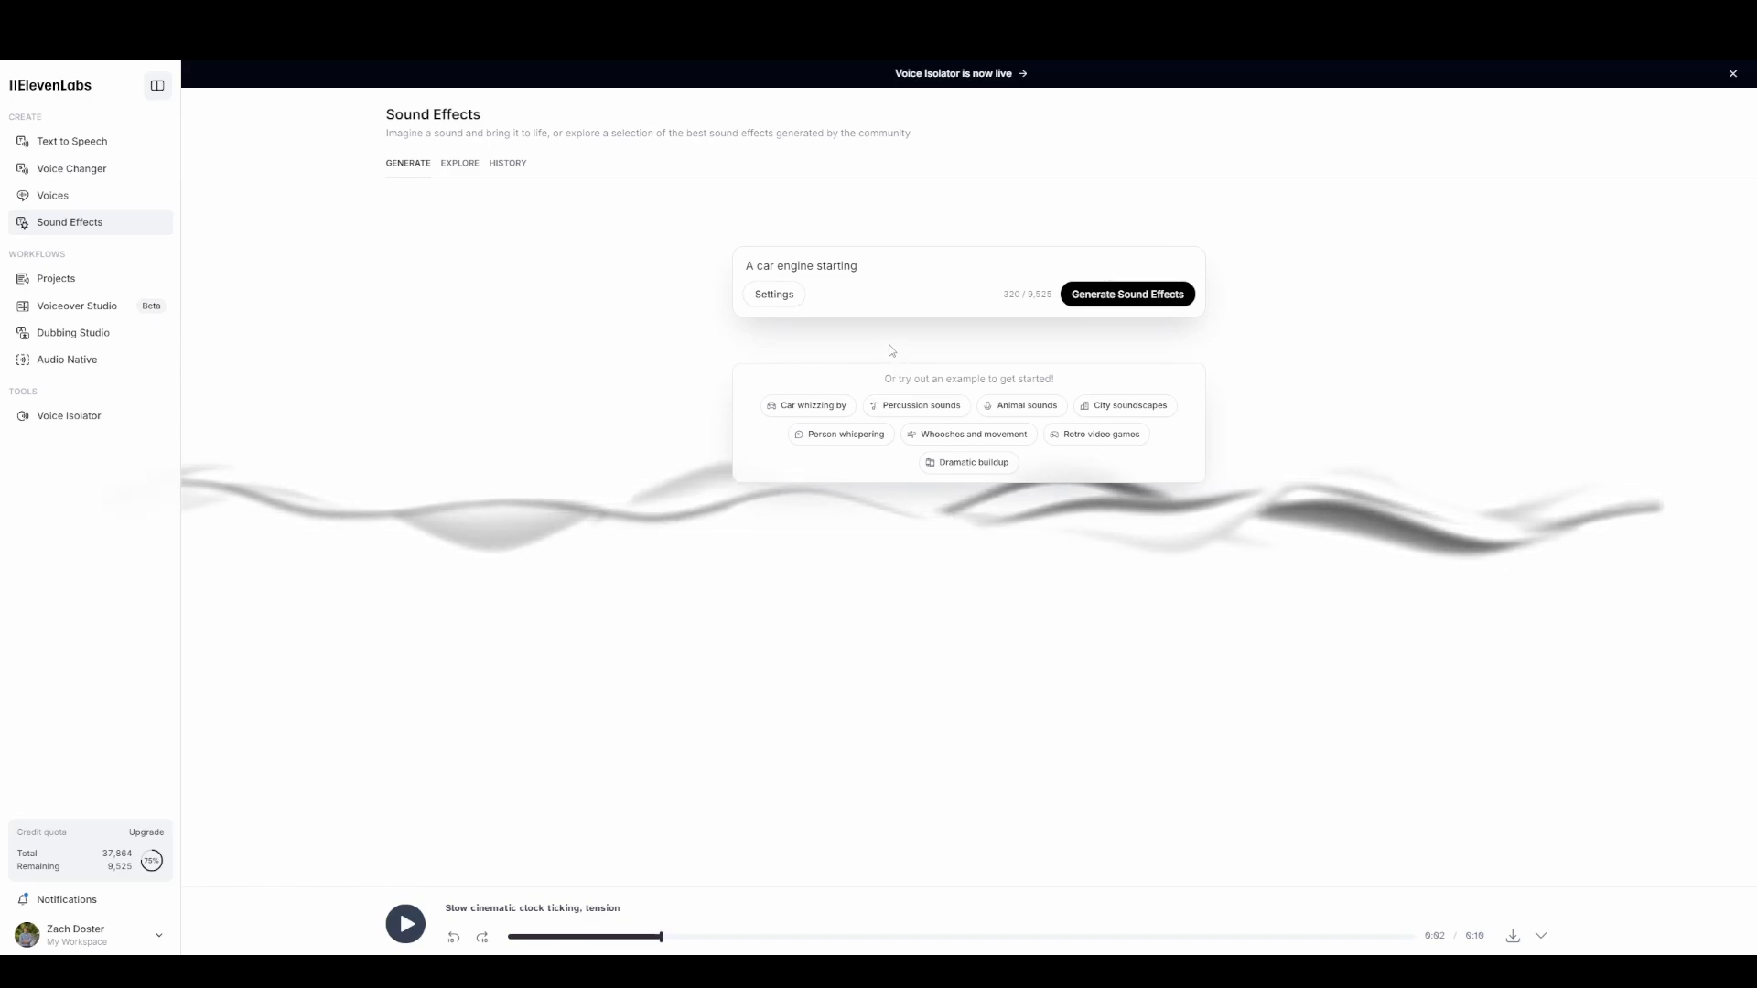
Pick the Animal sounds example and generate sound effects from the prompt "an eagle squawking overhead"
left_click_drag(929, 270, 746, 267)
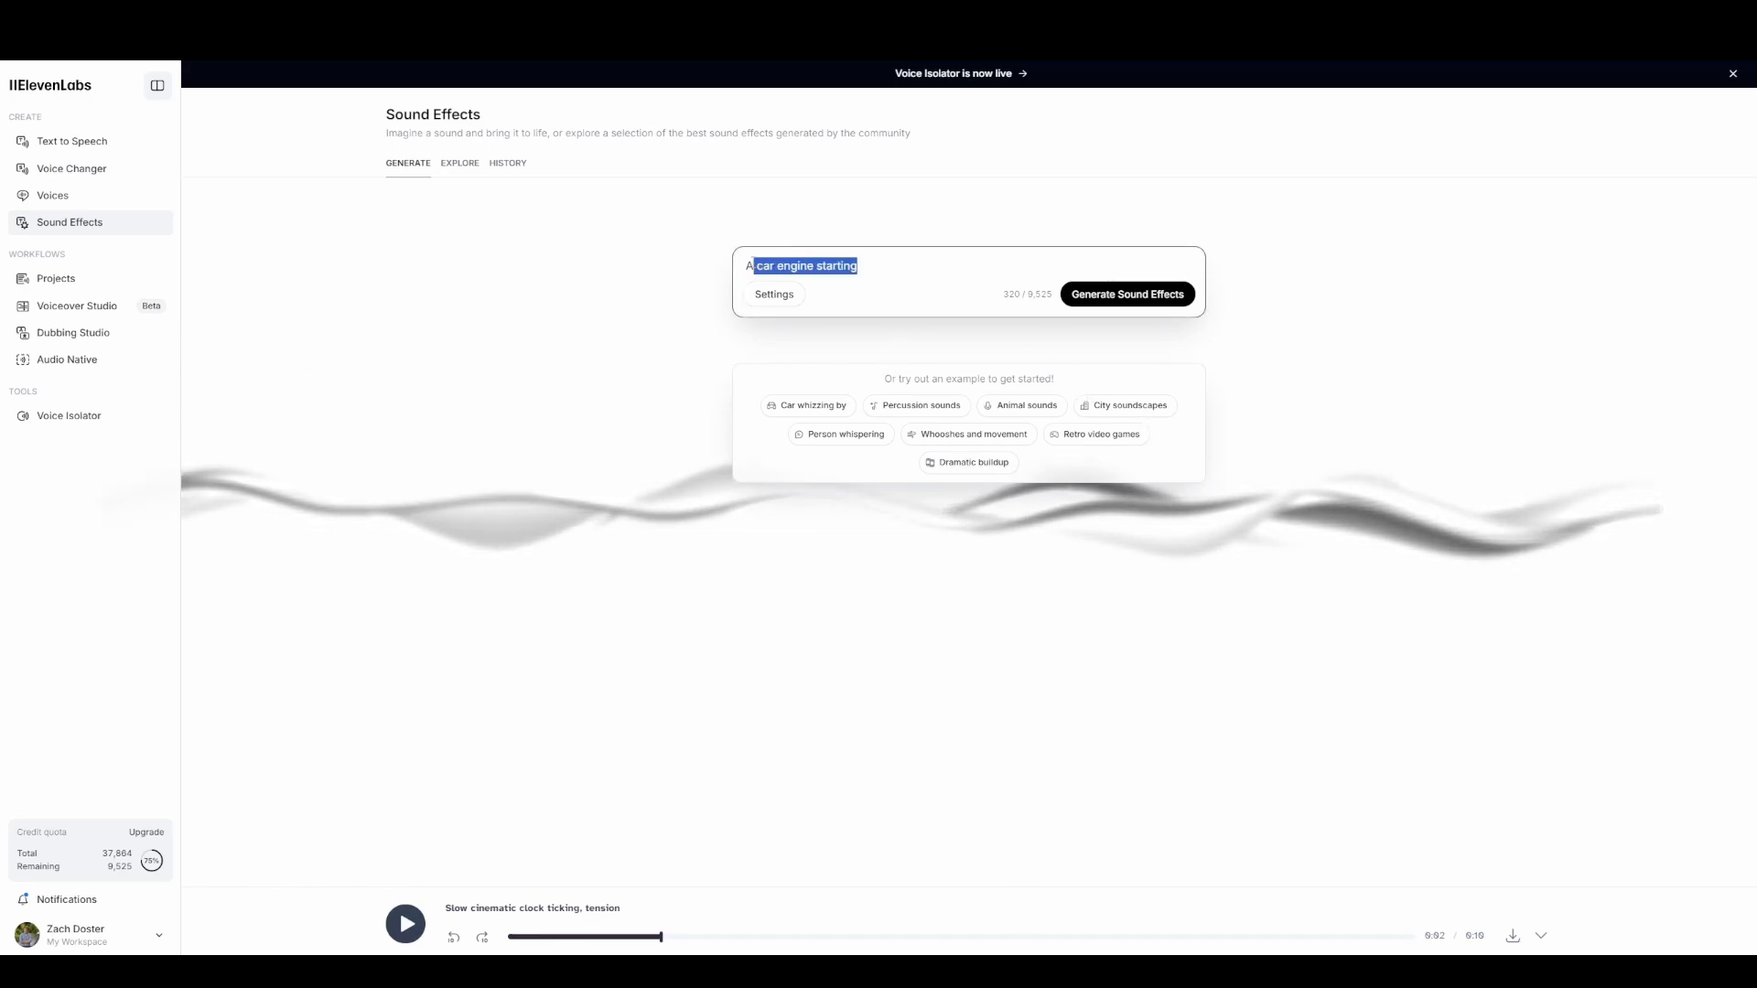
left_click(896, 385)
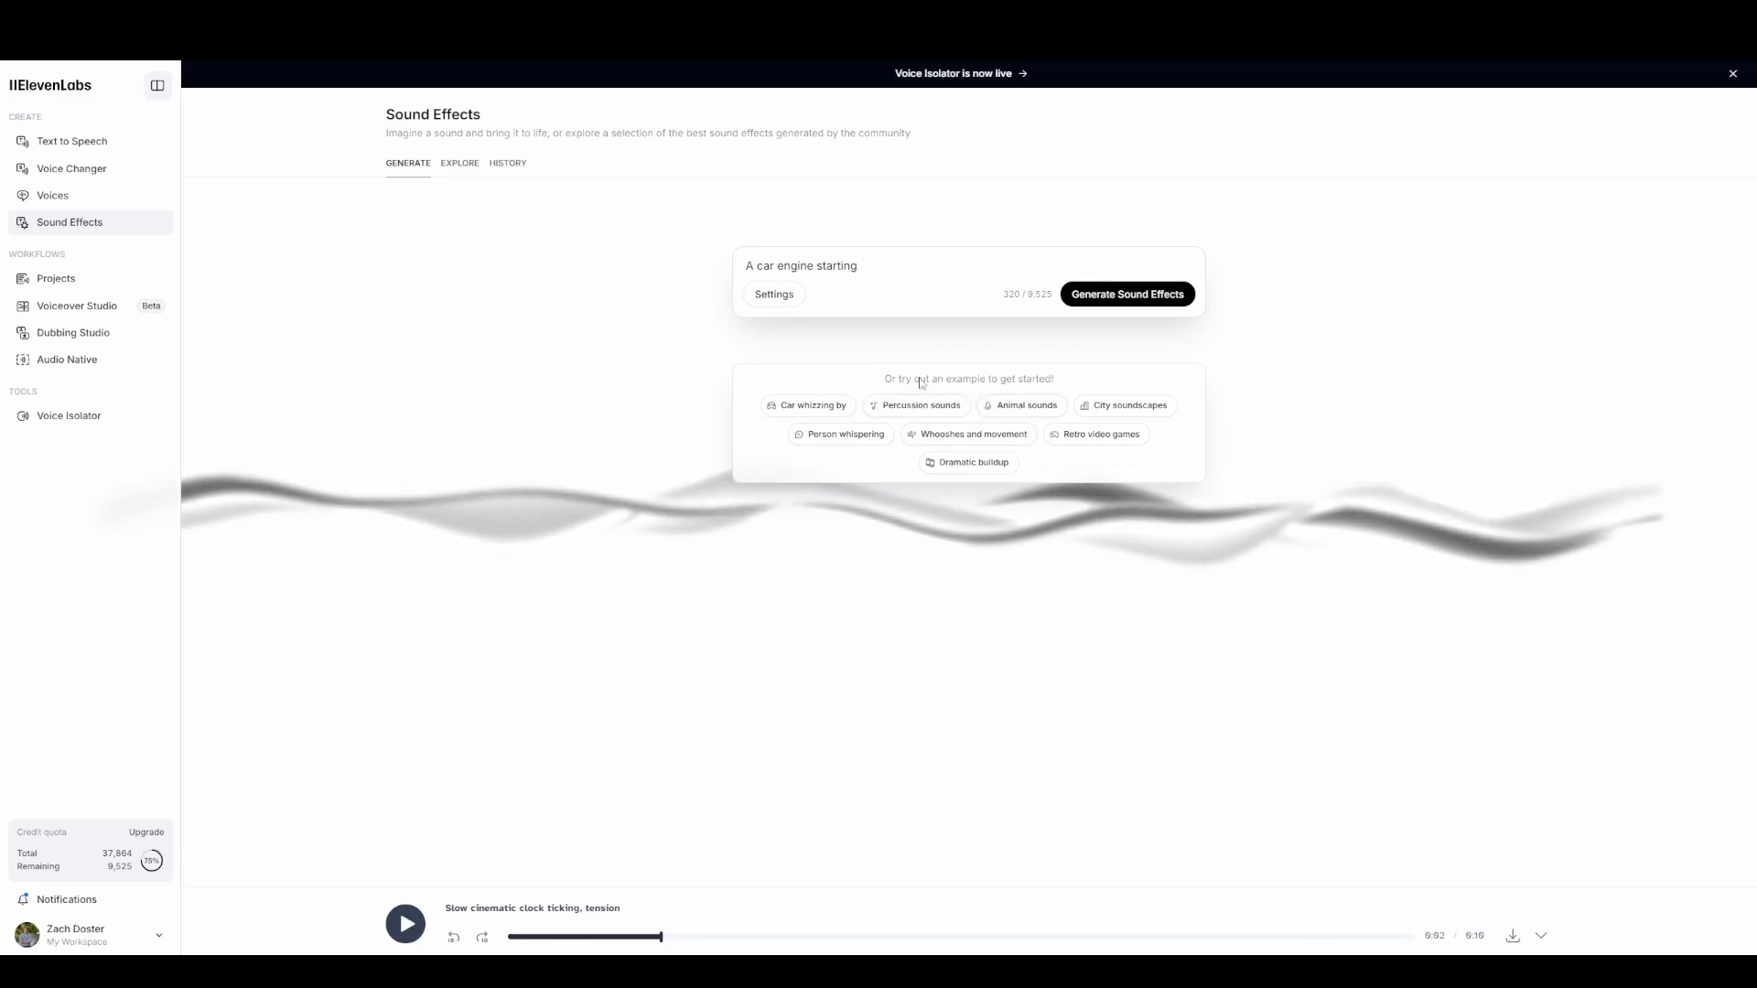
left_click(1022, 409)
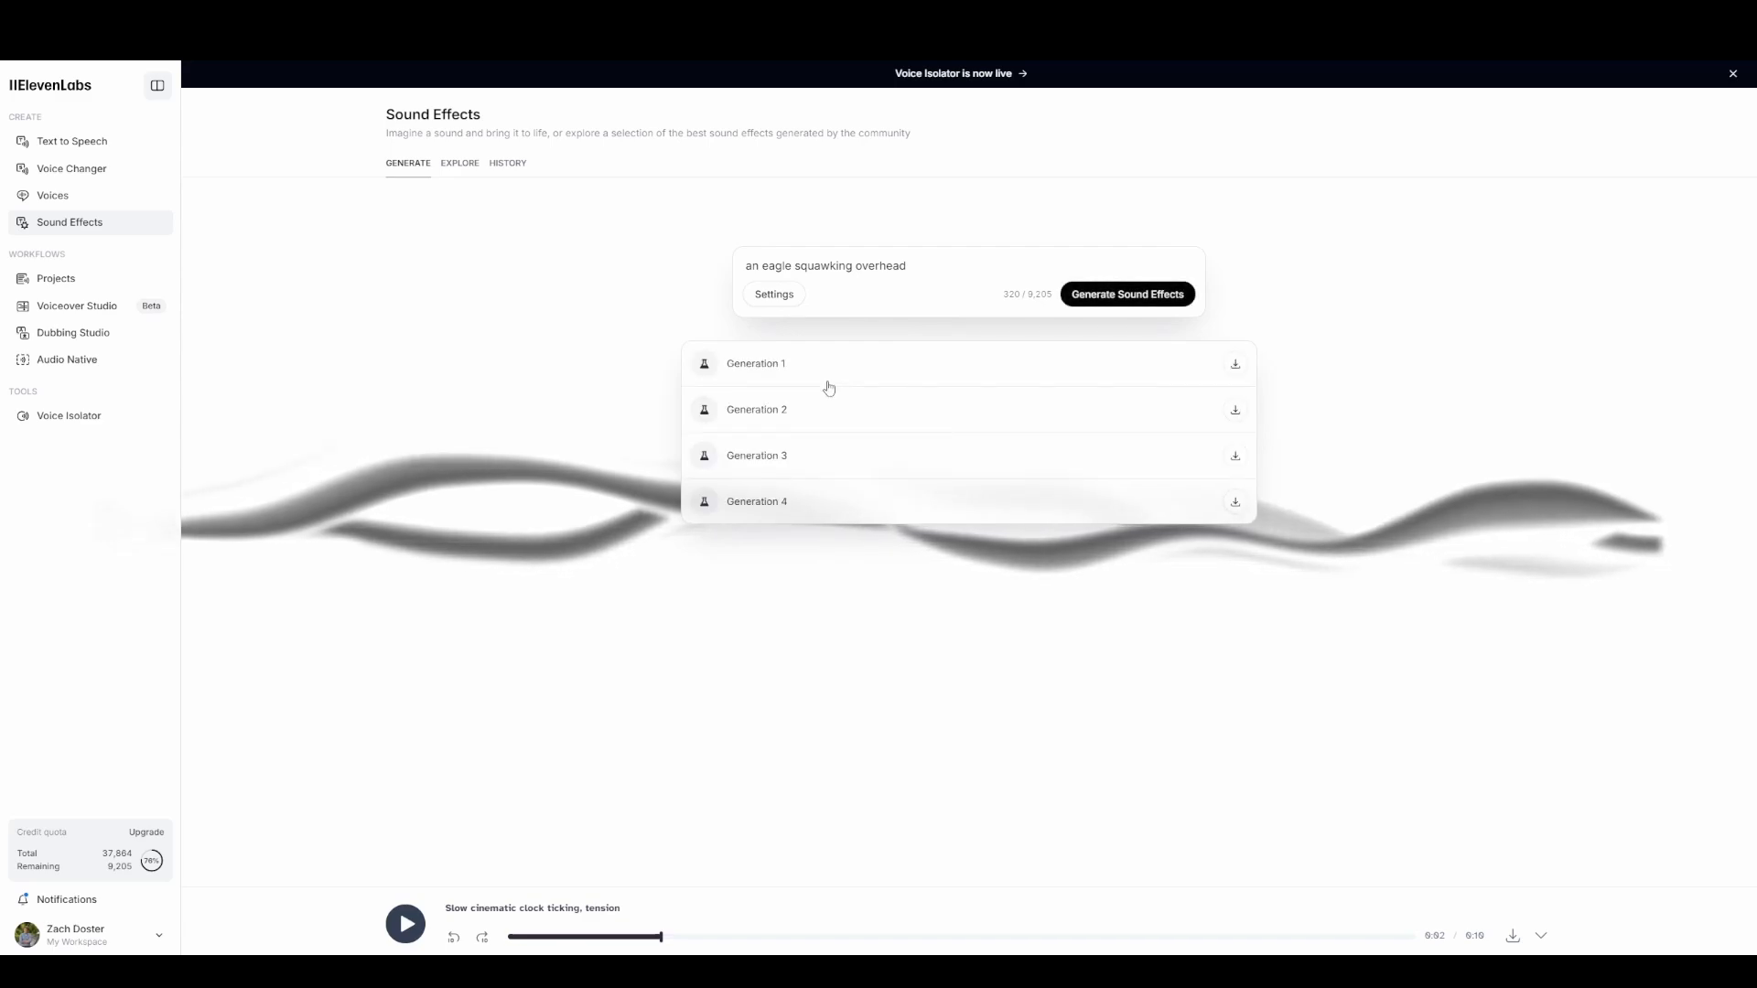
Play Generations 1 to 4 of the eagle sound effect in turn and check the clip's duration
left_click(705, 367)
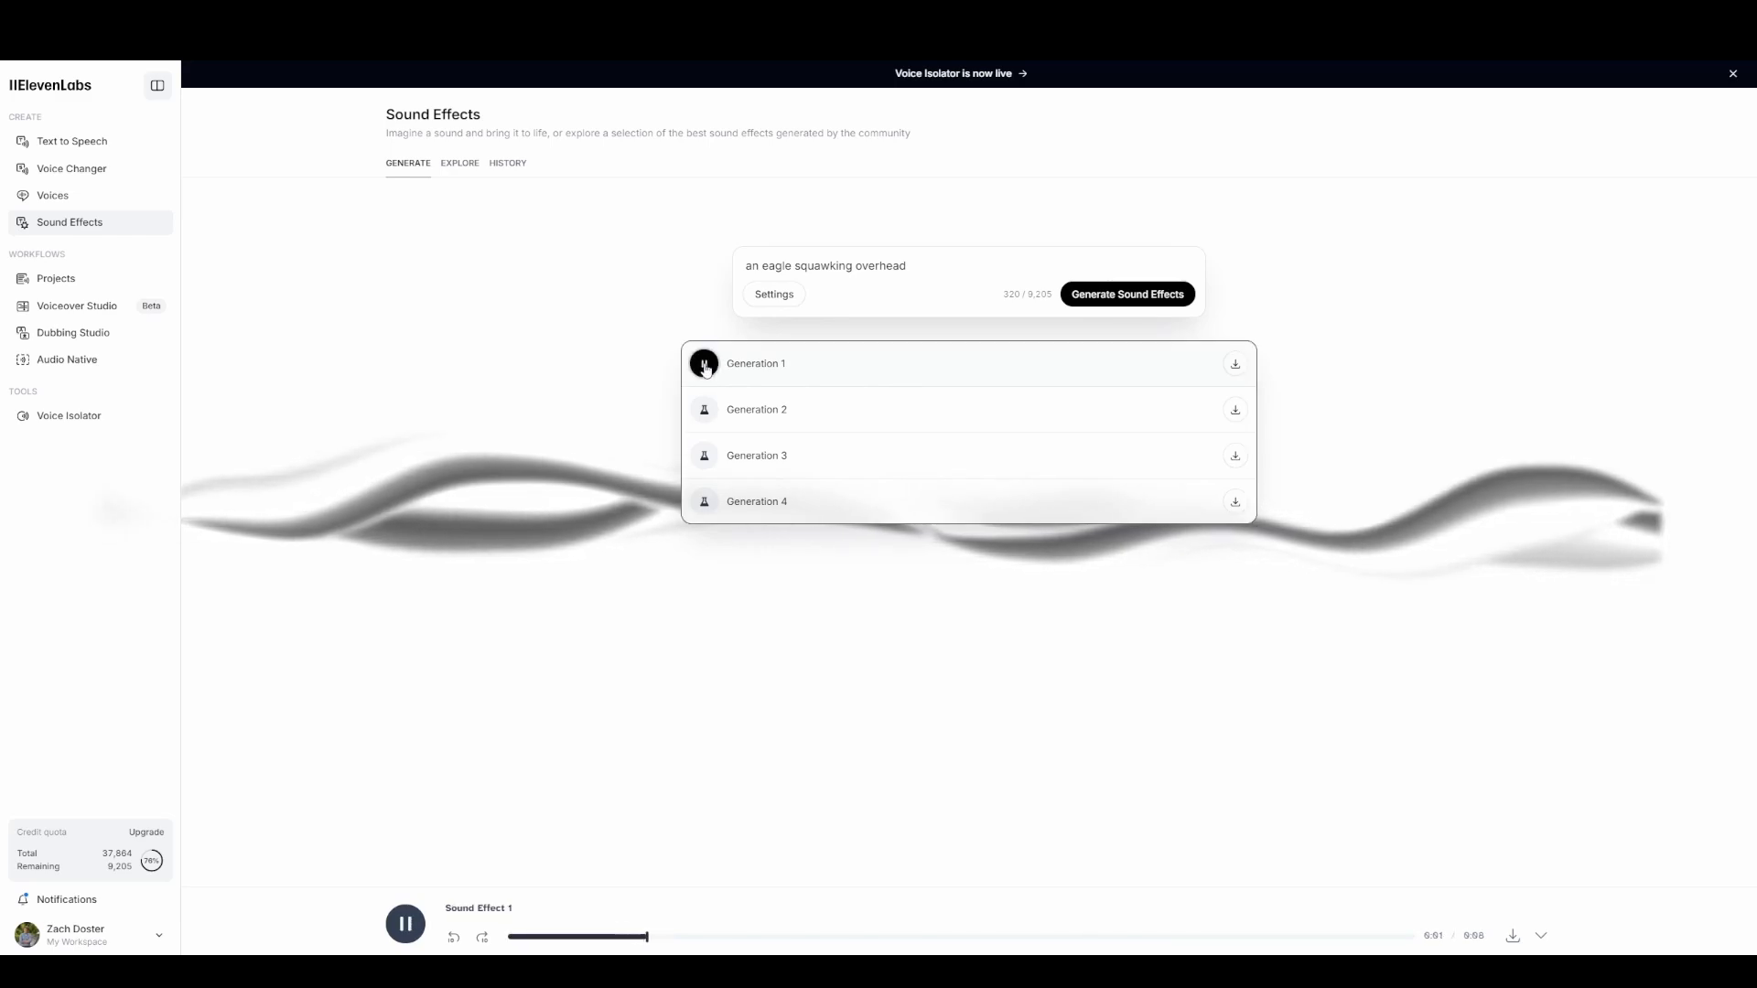
left_click(704, 418)
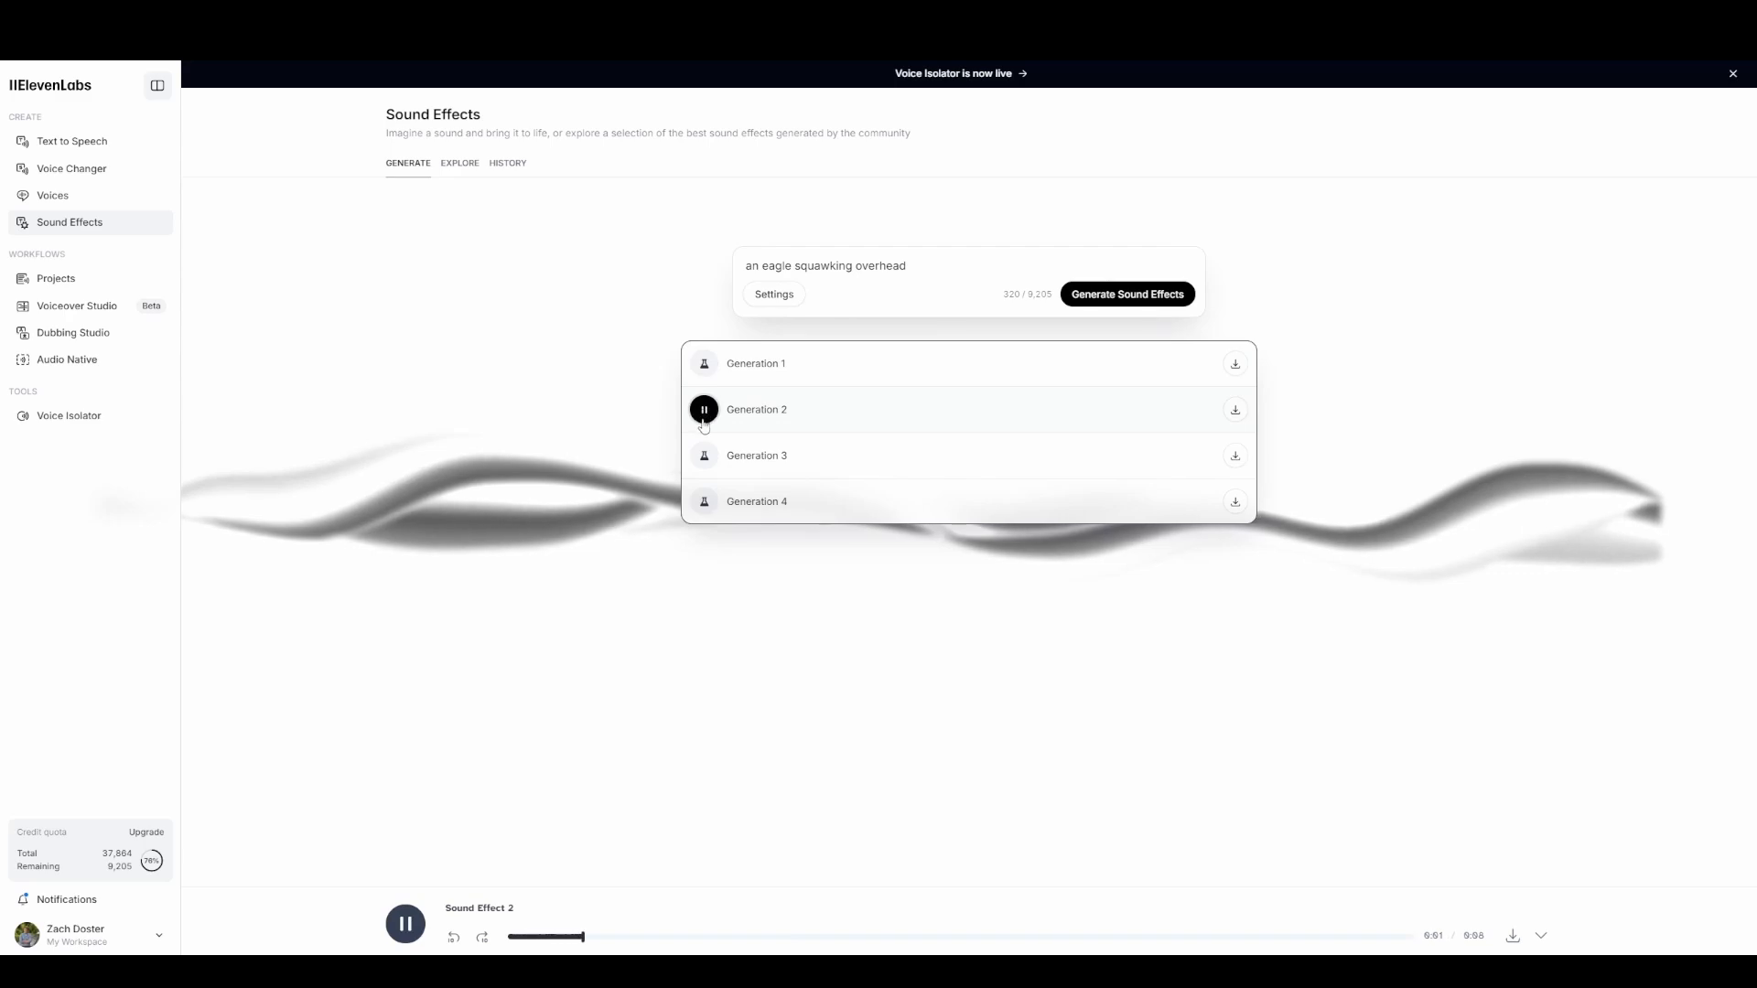
left_click(704, 419)
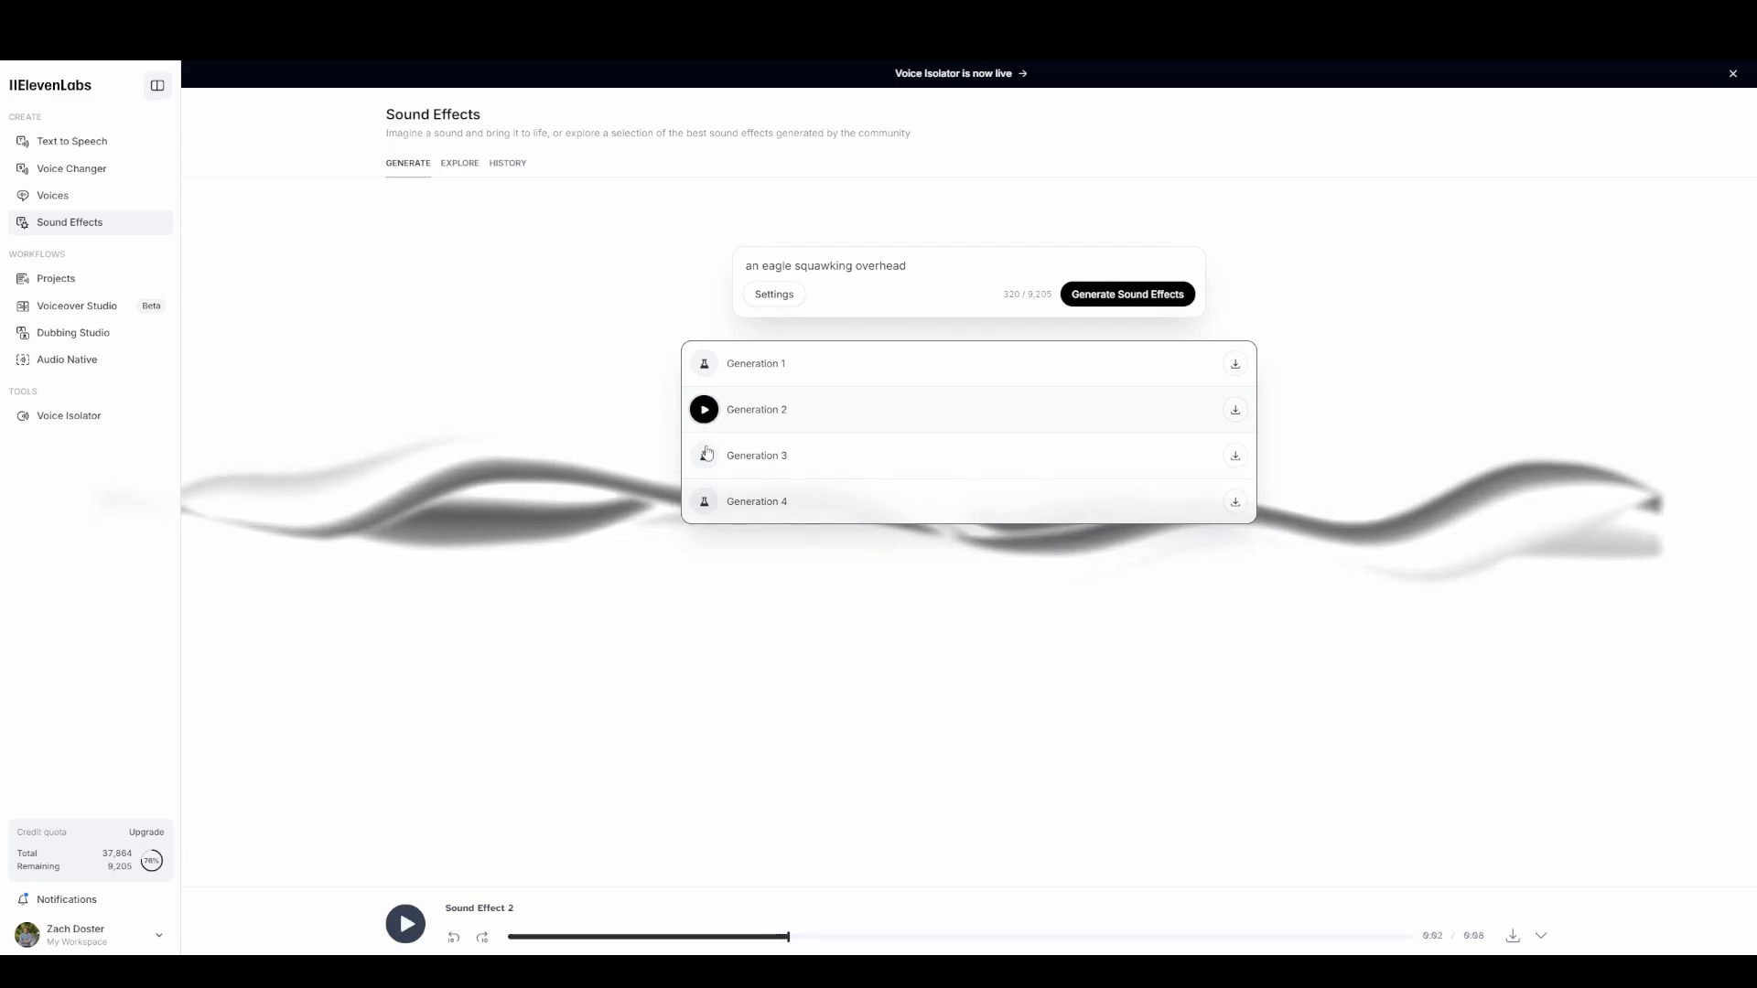
left_click(705, 458)
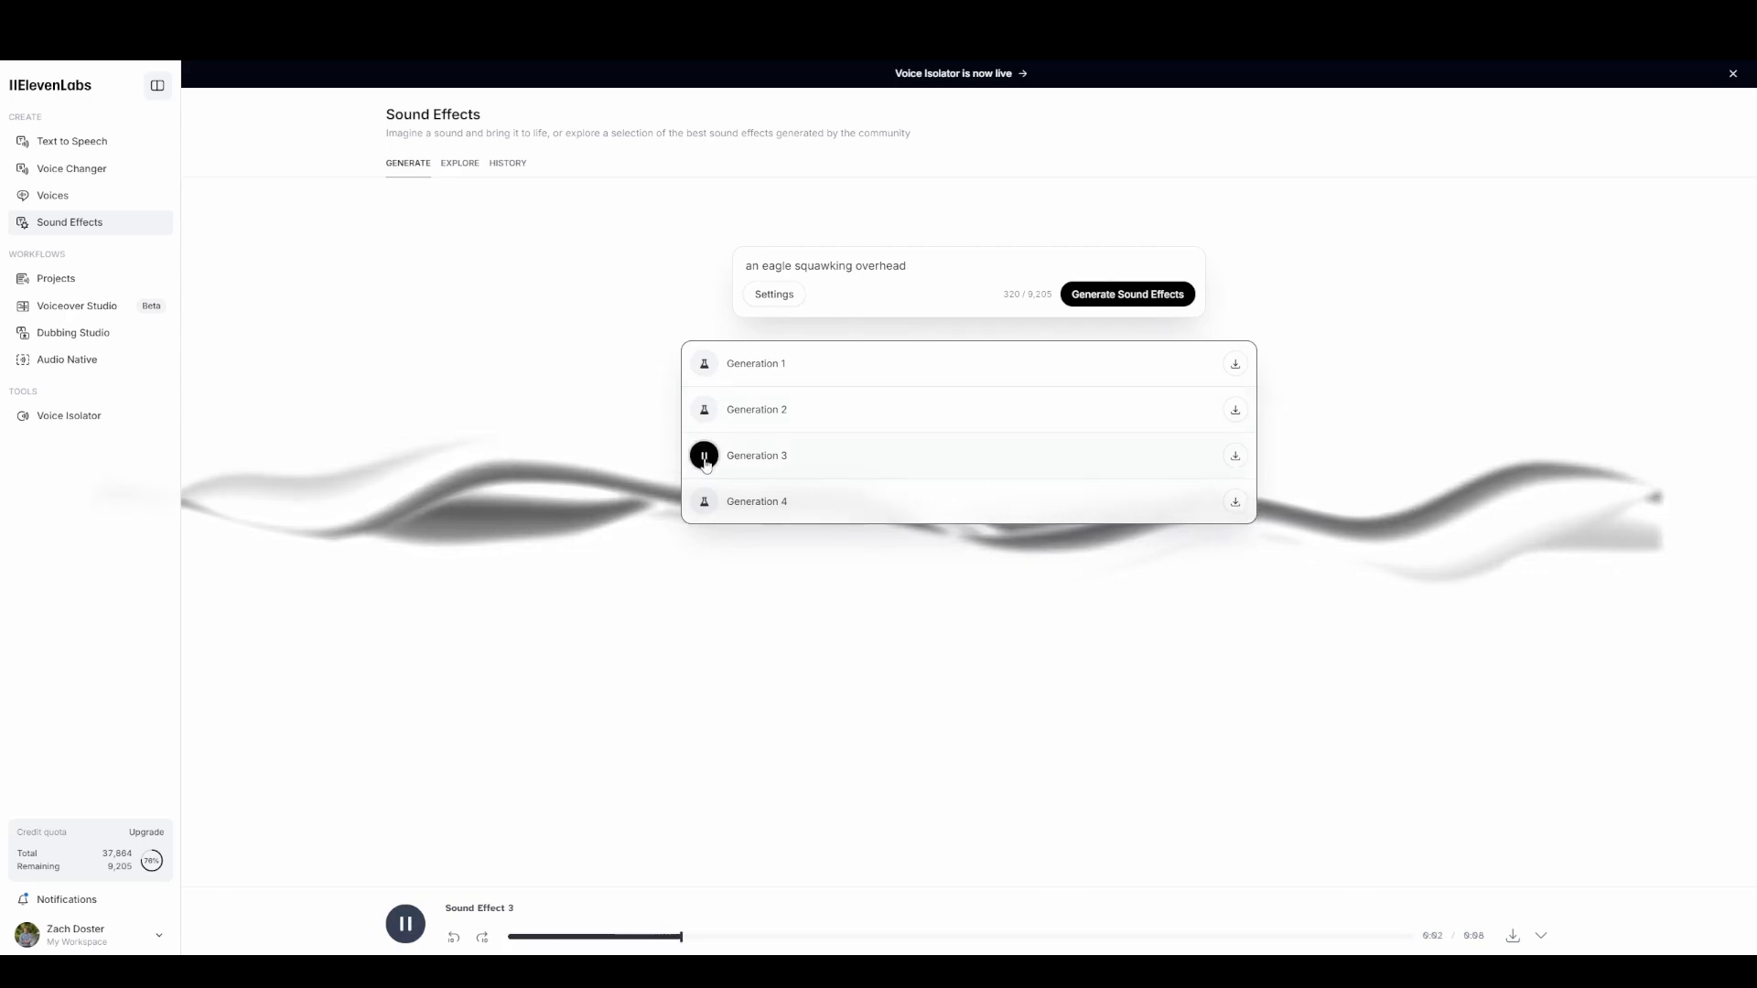
left_click(705, 503)
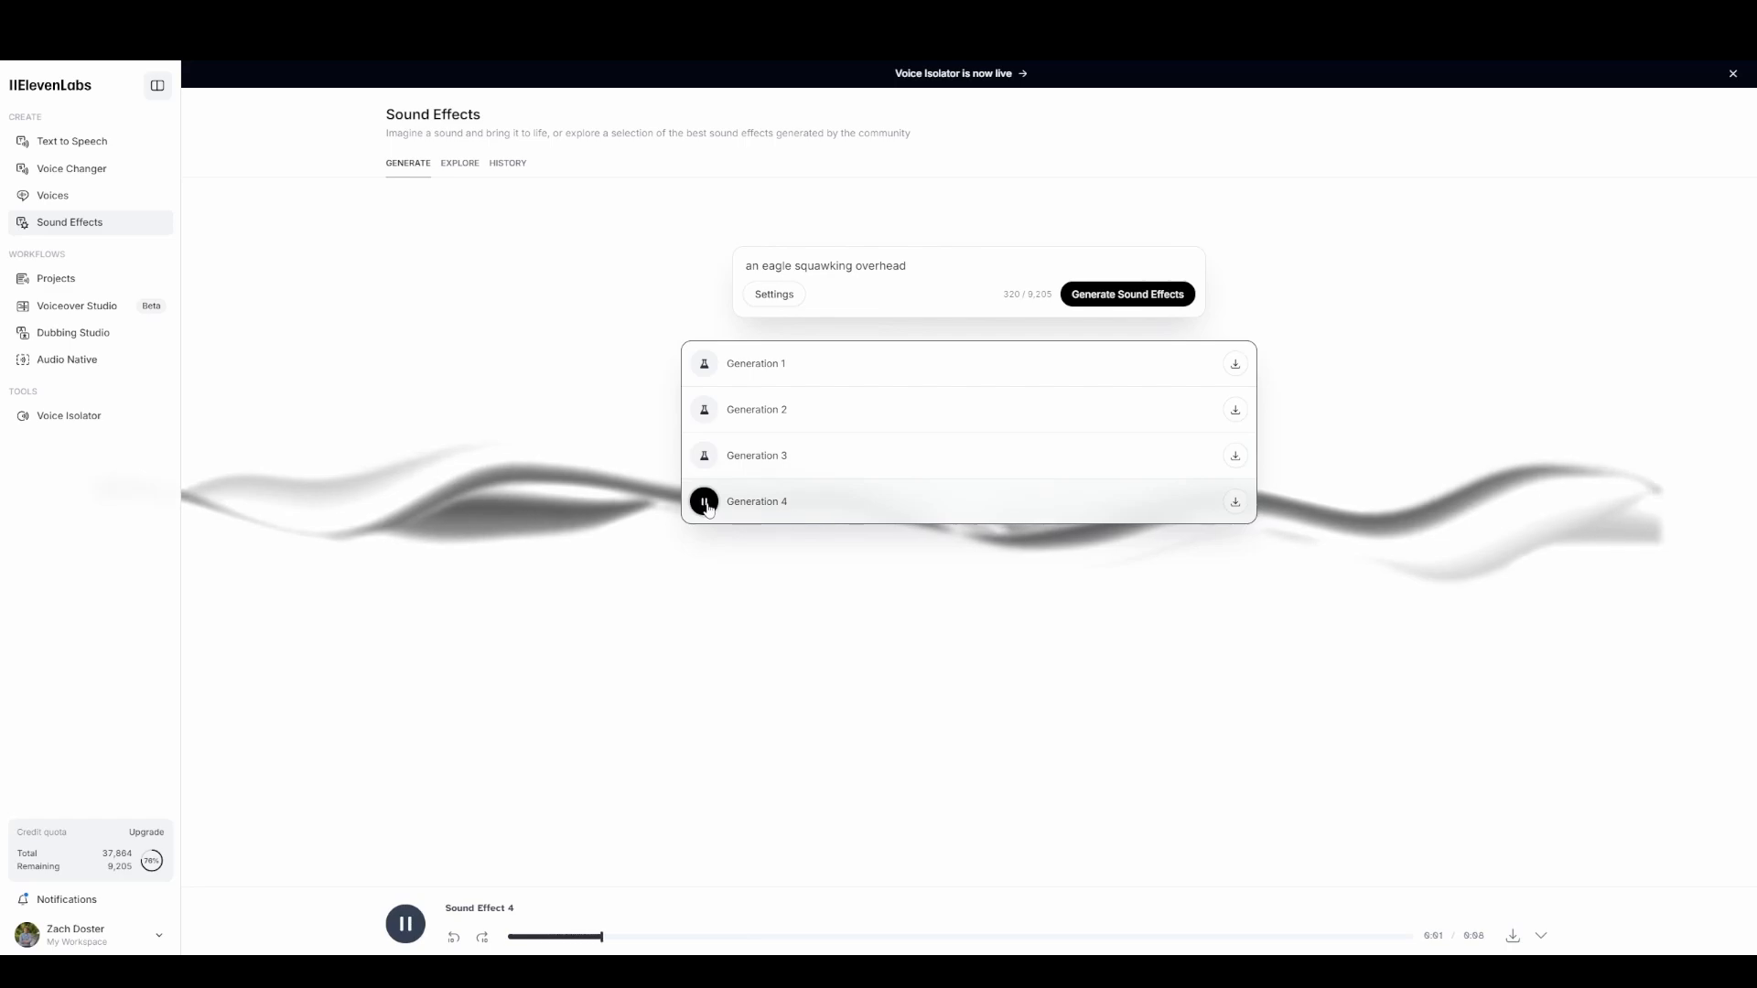
left_click(706, 502)
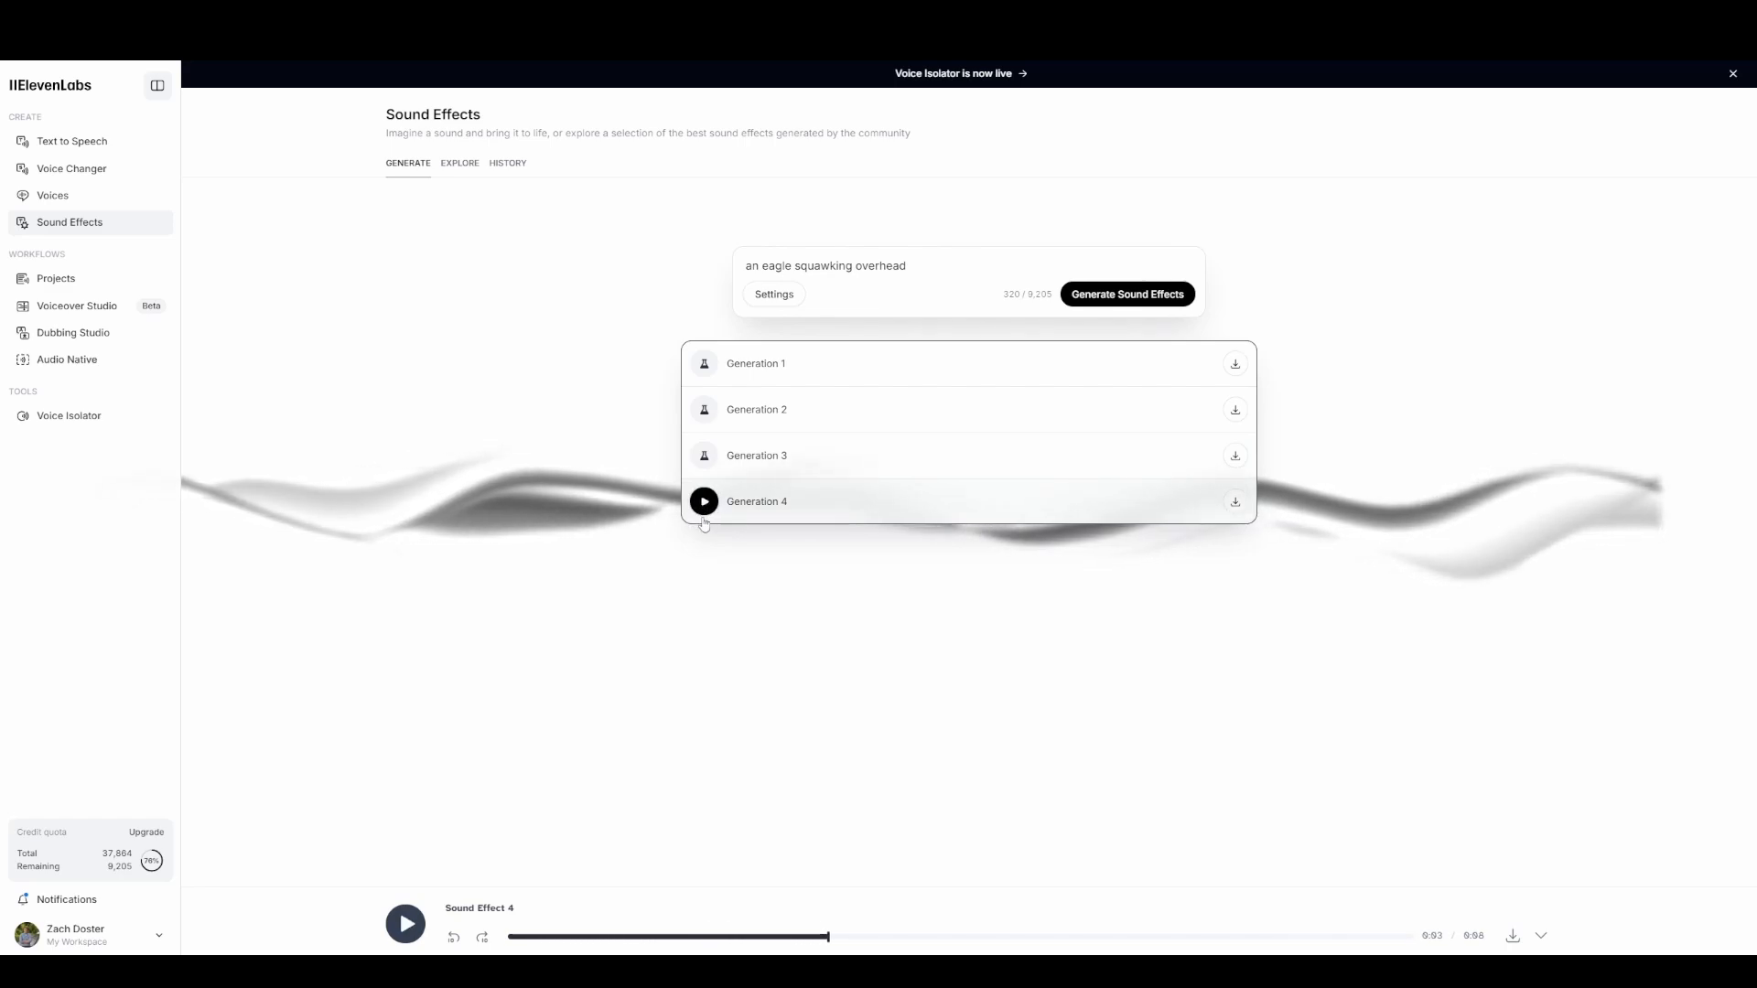
double_click(1474, 935)
Review the Duration options in the sound effects settings, reset the settings to their defaults and close them
left_click(775, 294)
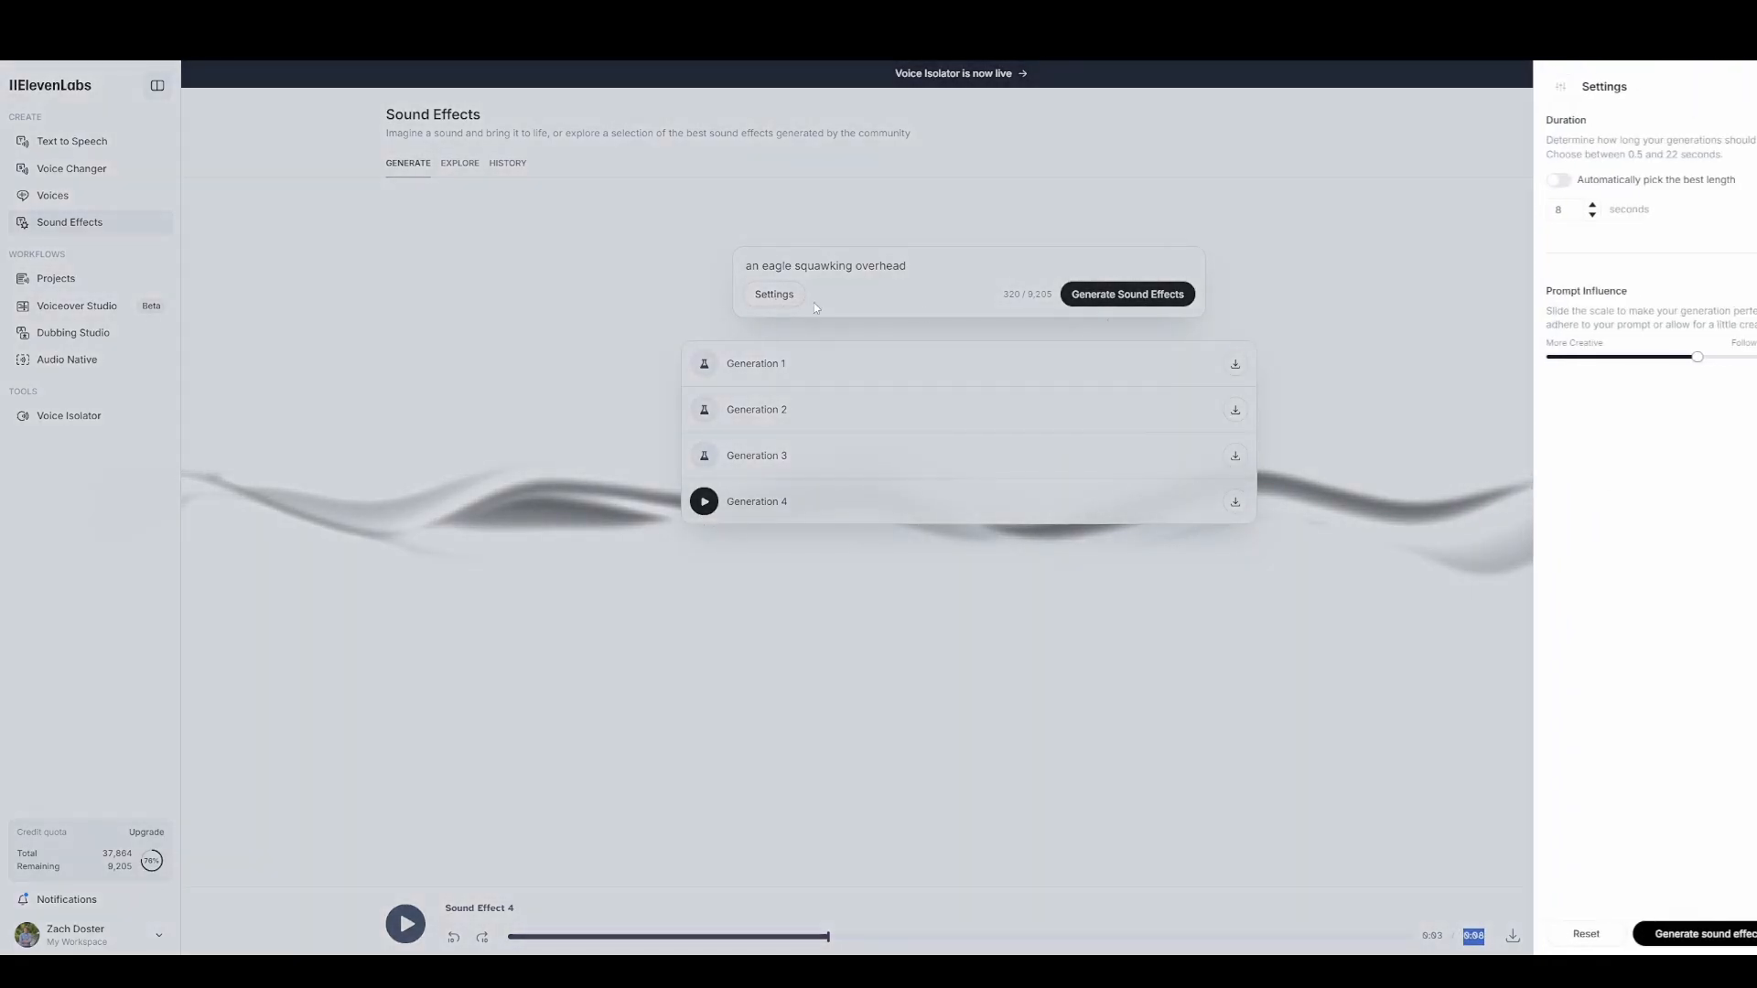
left_click_drag(1492, 133, 1579, 142)
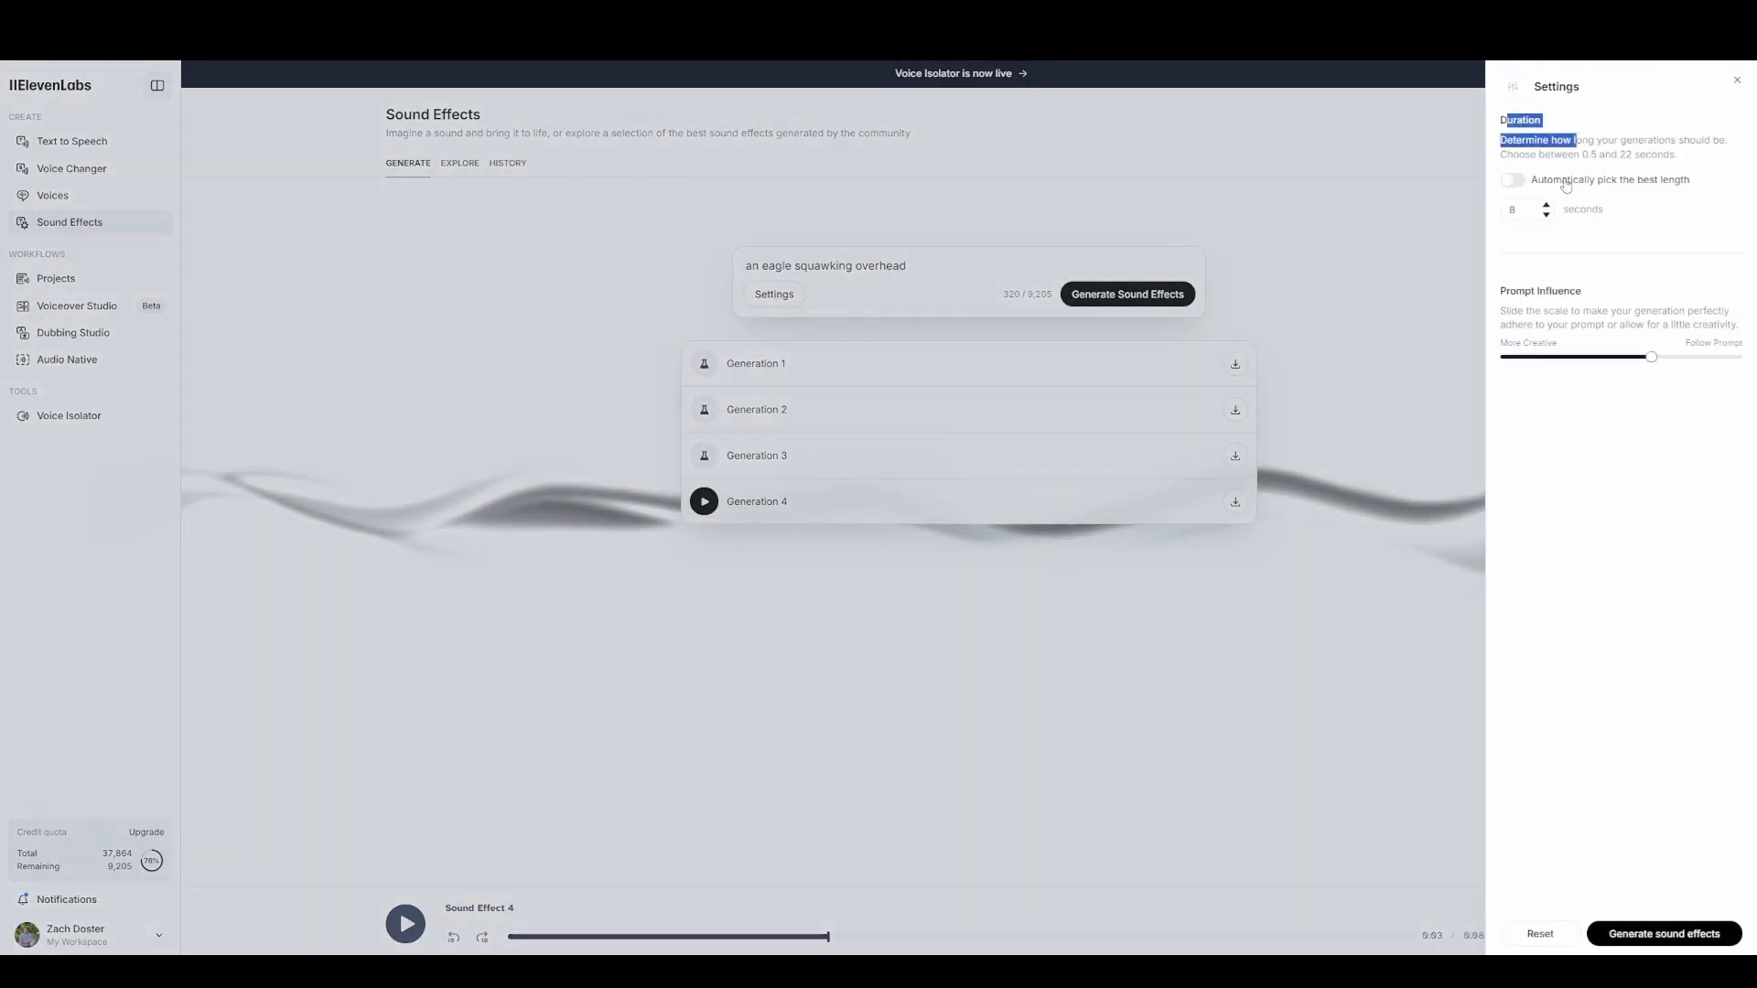
left_click(1574, 184)
left_click(1515, 182)
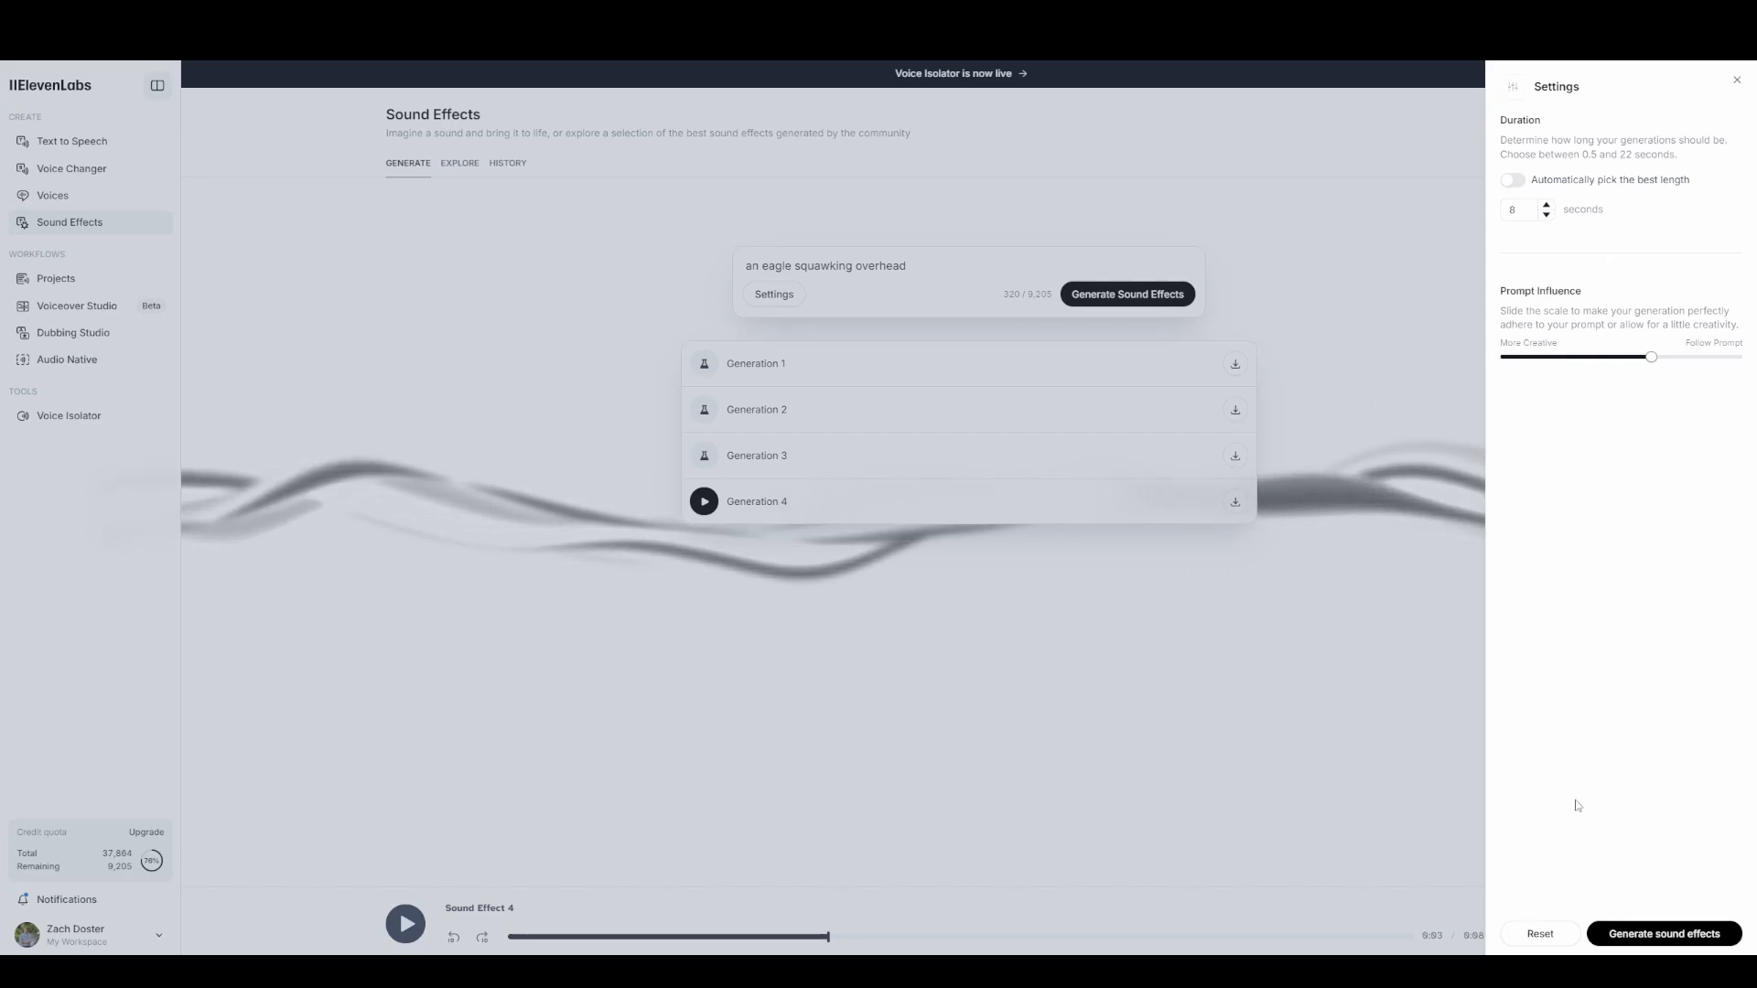
left_click(1538, 937)
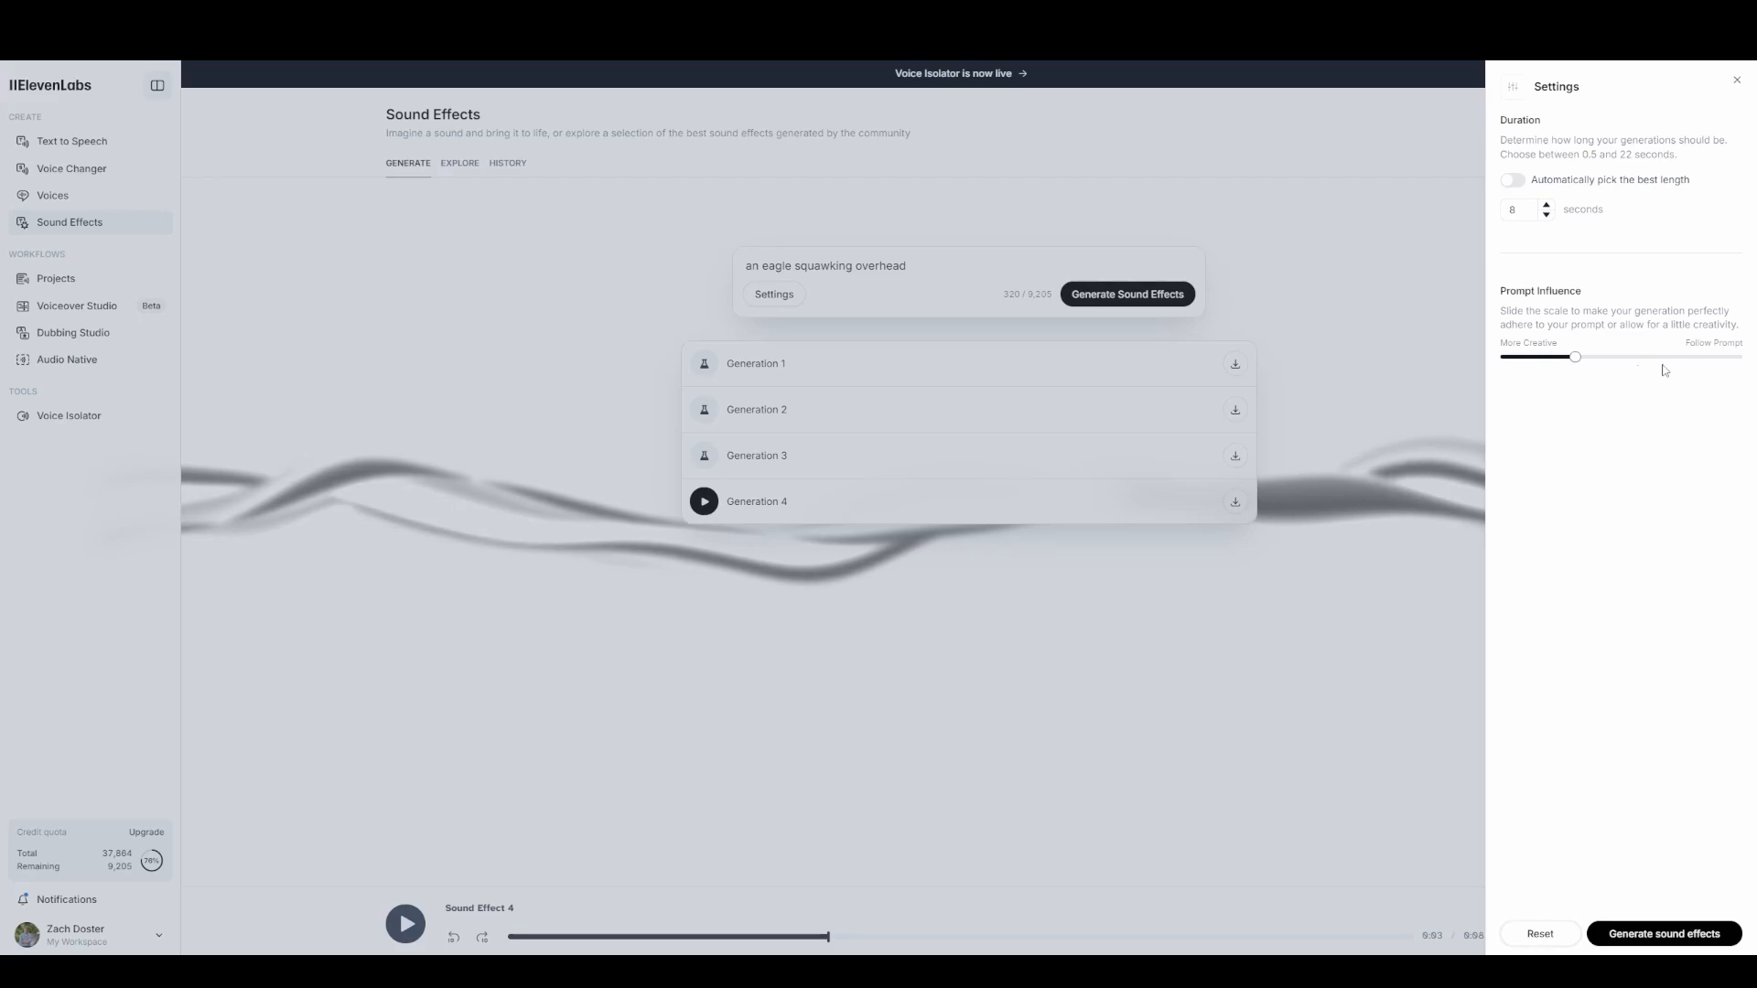
mouse_move(1576, 363)
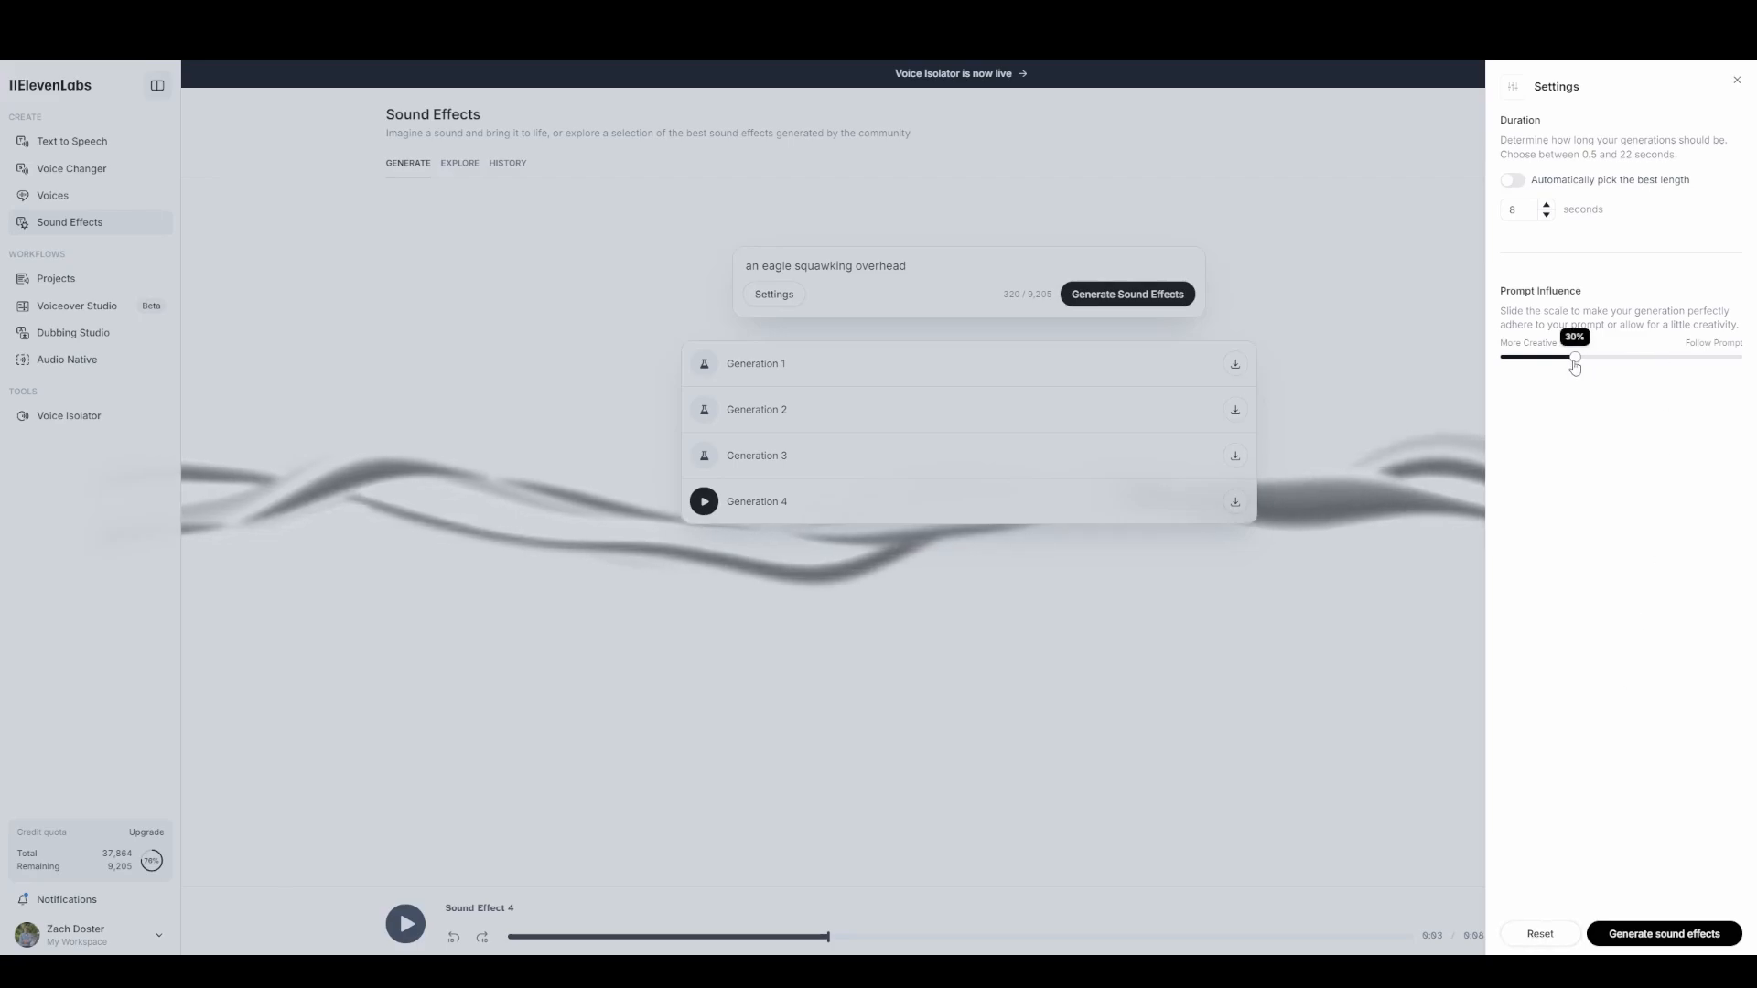
left_click(1737, 81)
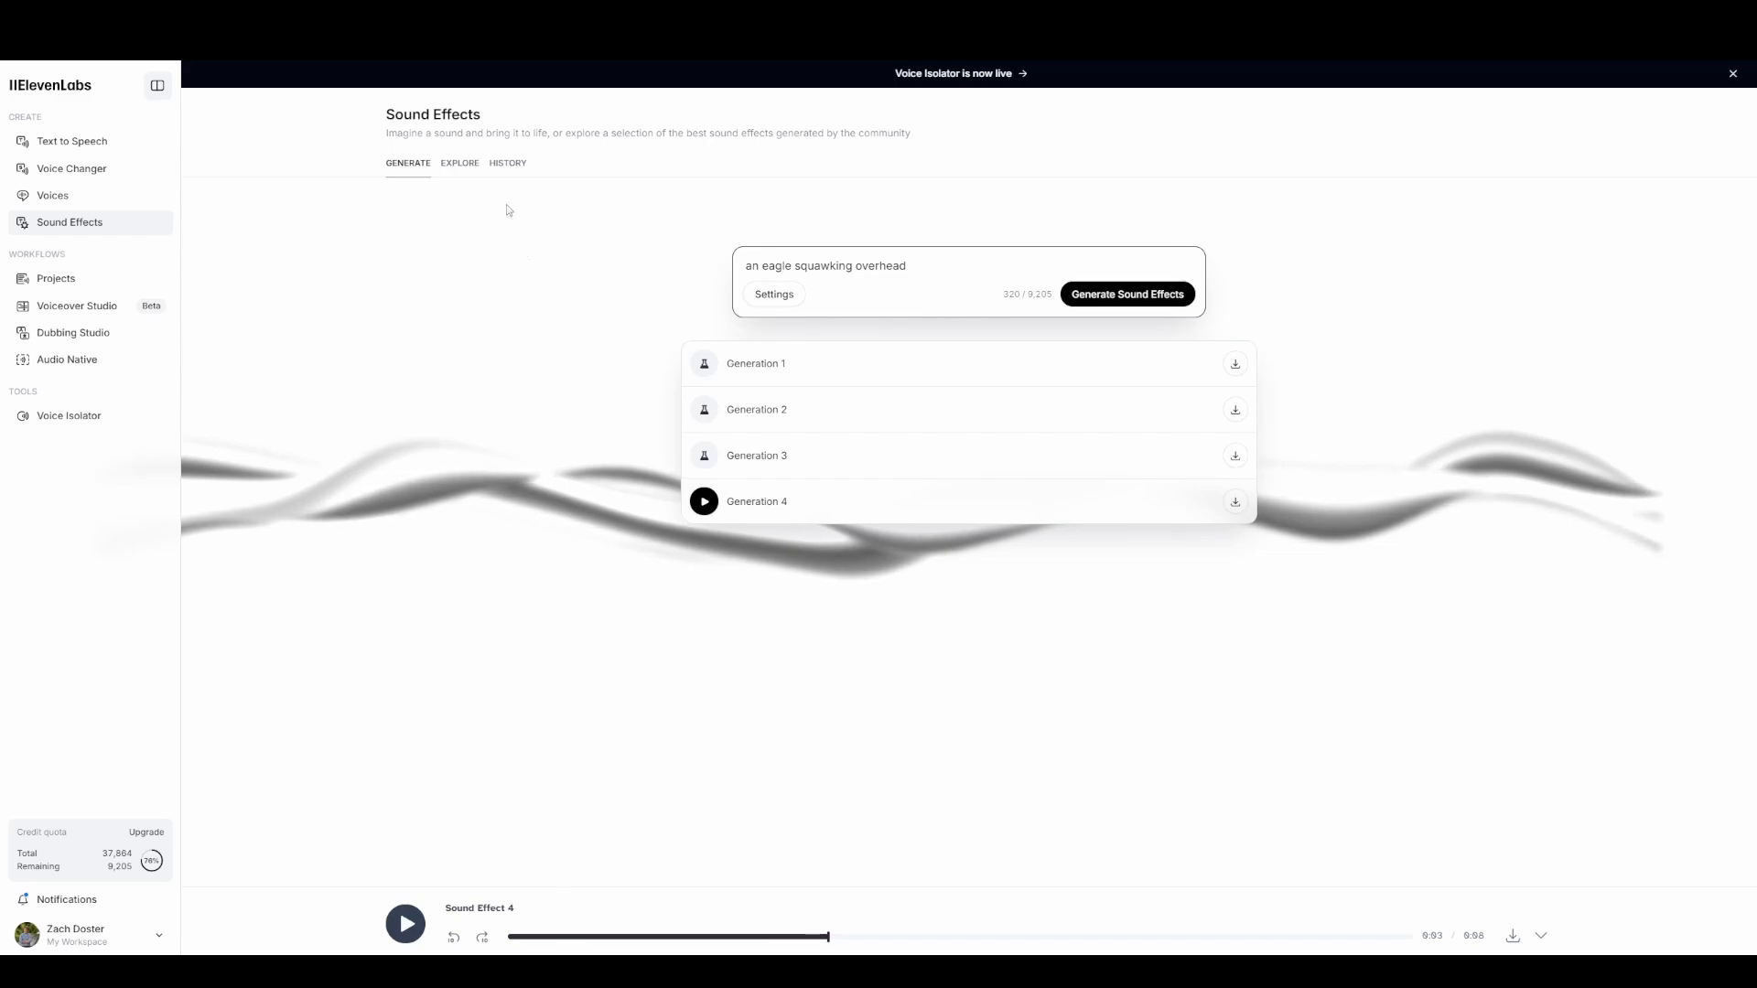
Look through the earlier prompts and generations in the sound effects history, moving to another page, and return to the generation page
left_click(509, 165)
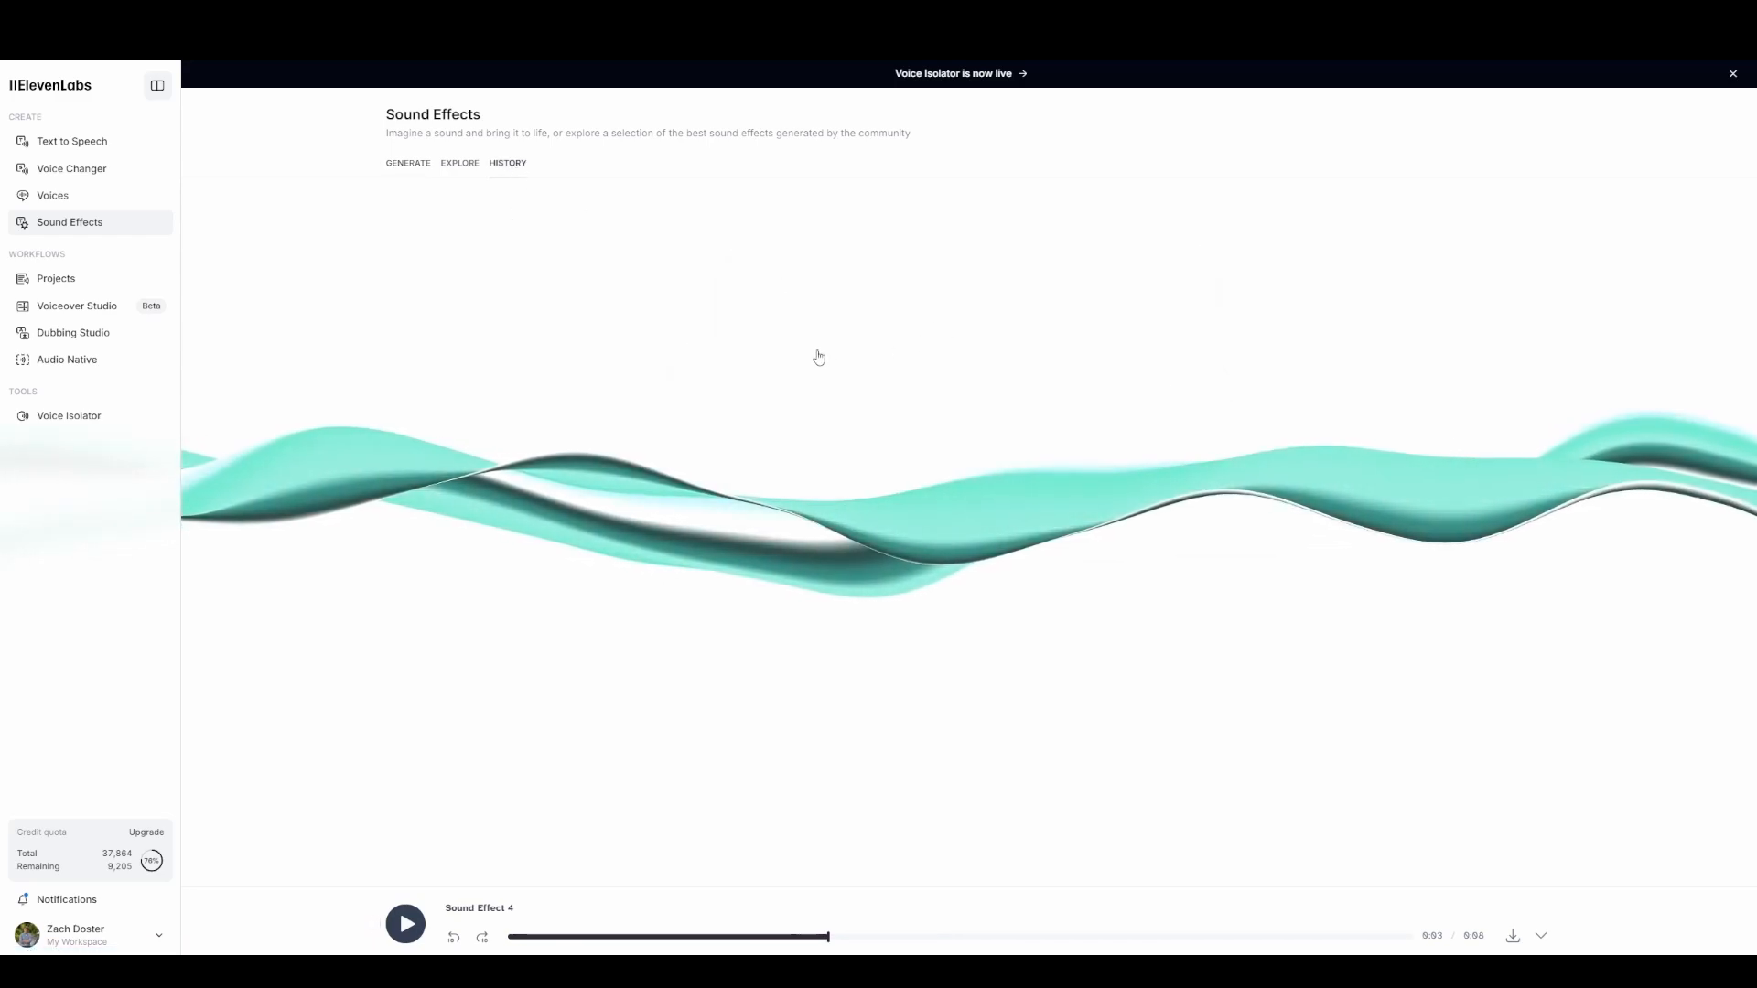
left_click(1057, 281)
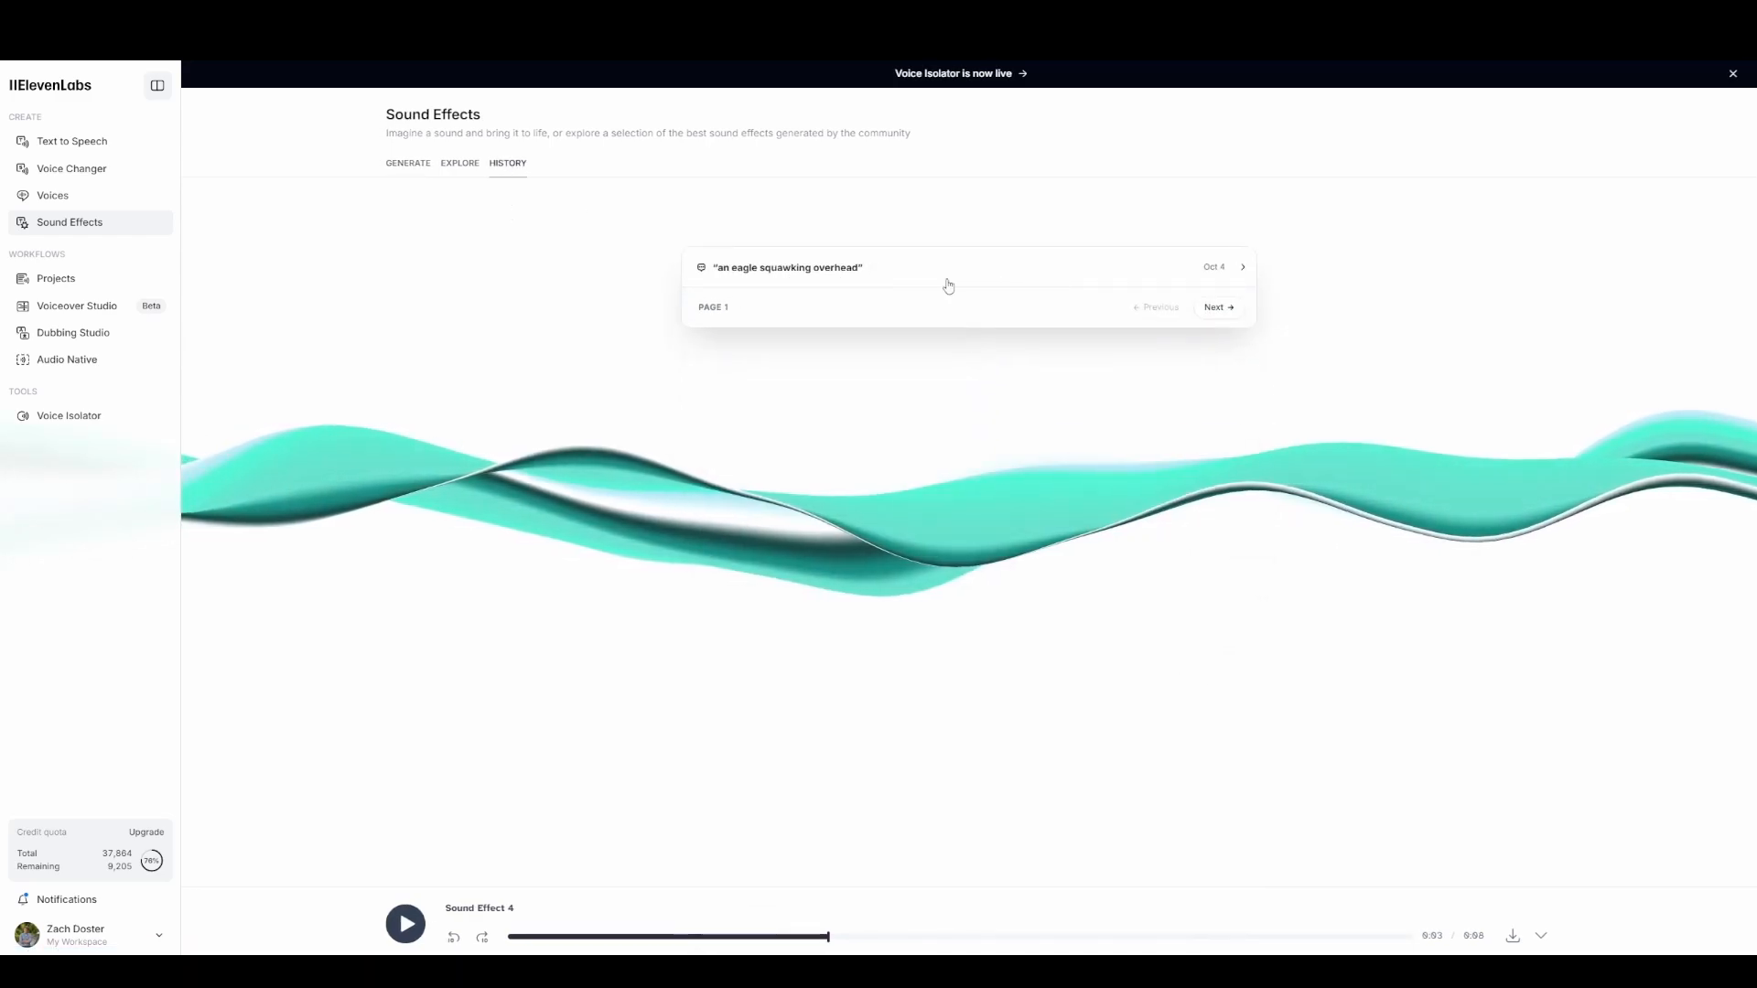
left_click(1150, 279)
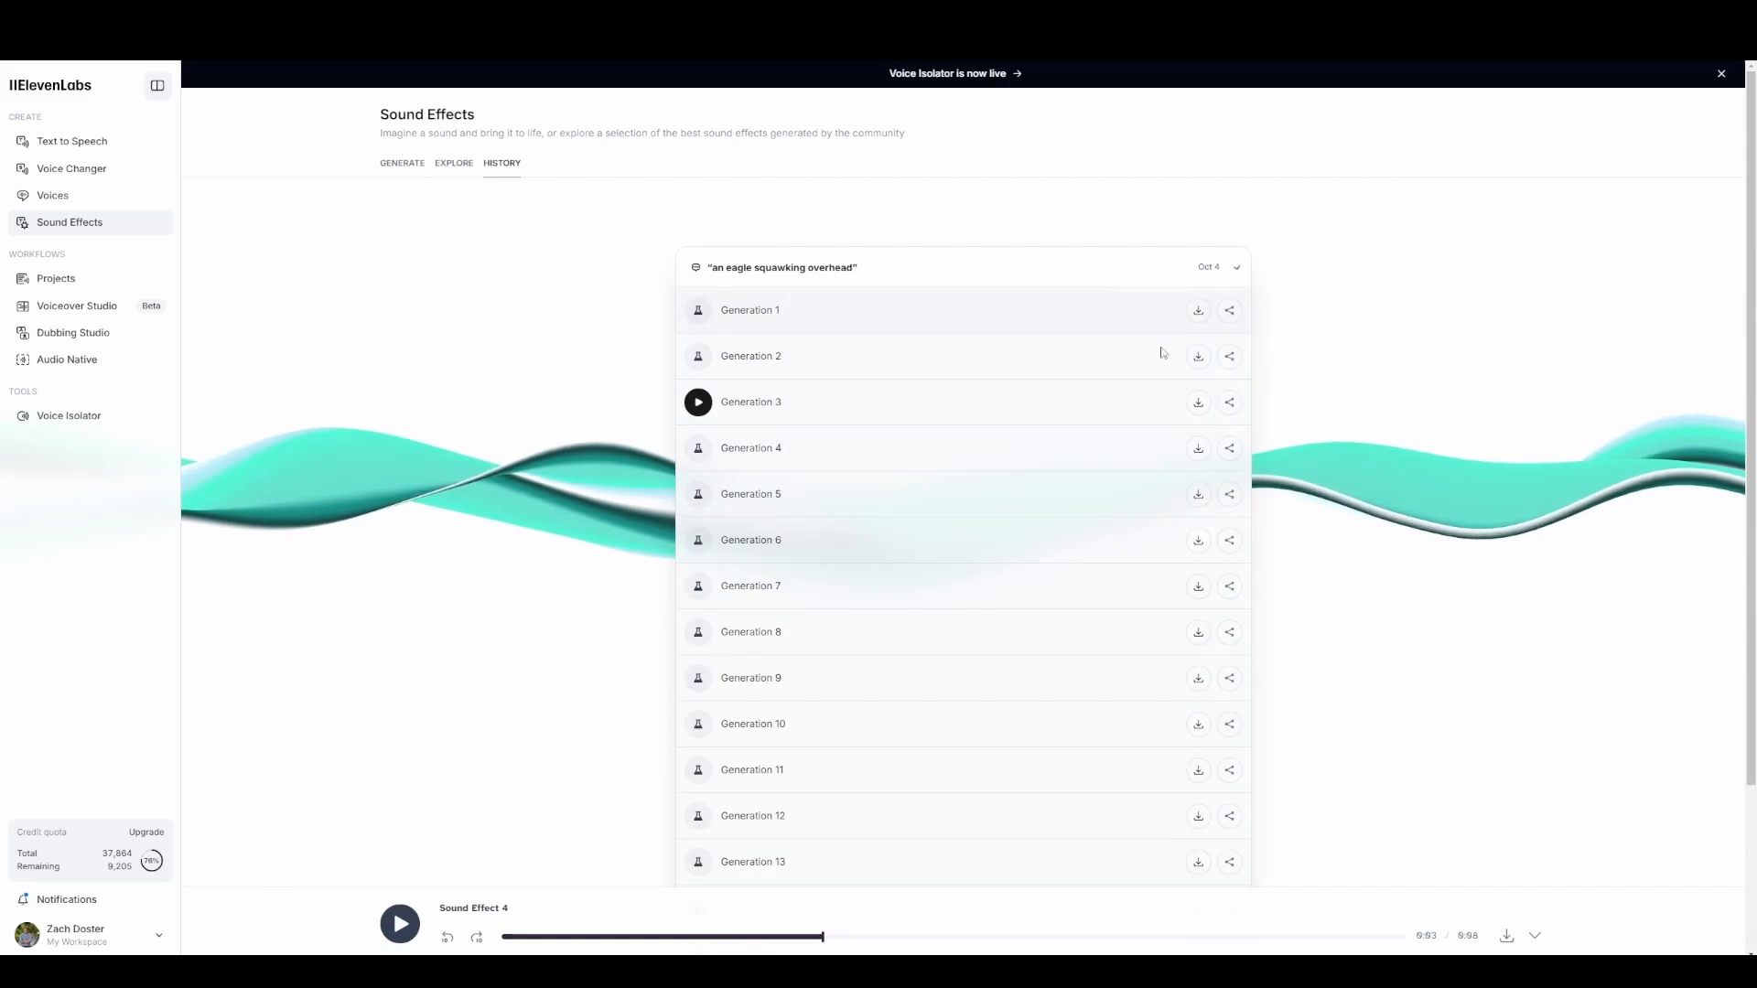
left_click(1216, 306)
left_click(1024, 261)
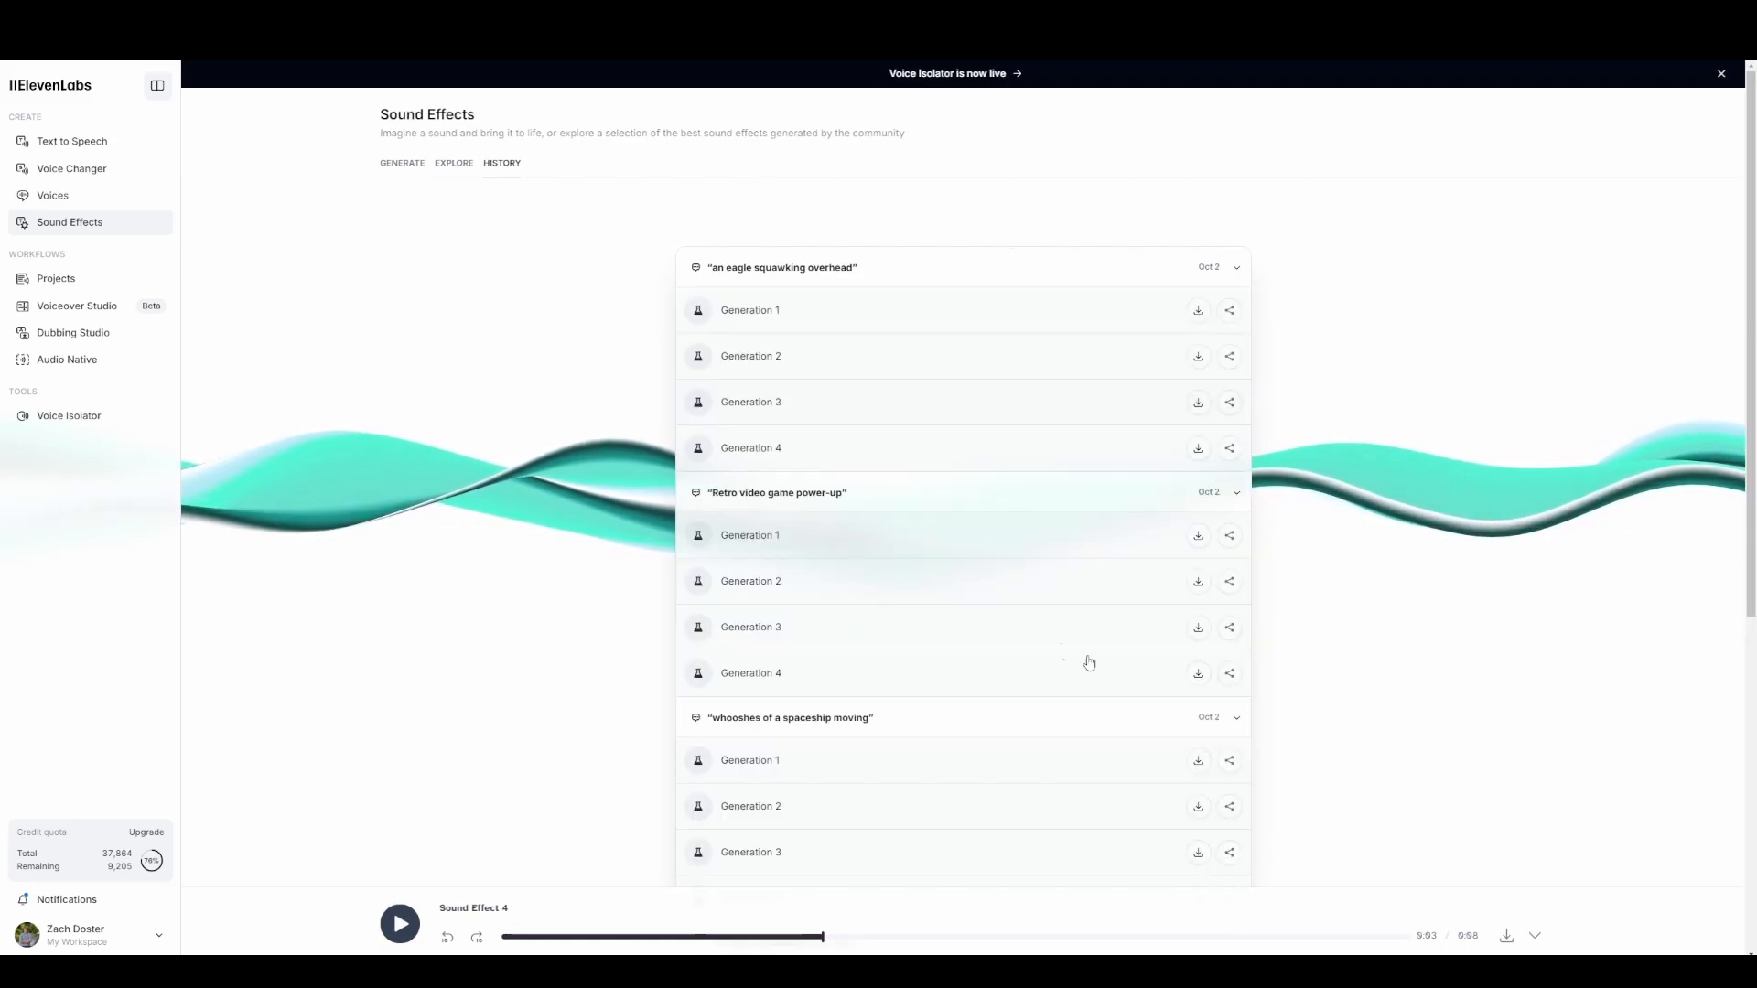
scroll(1020, 745, "down", 6)
scroll(965, 699, "up", 6)
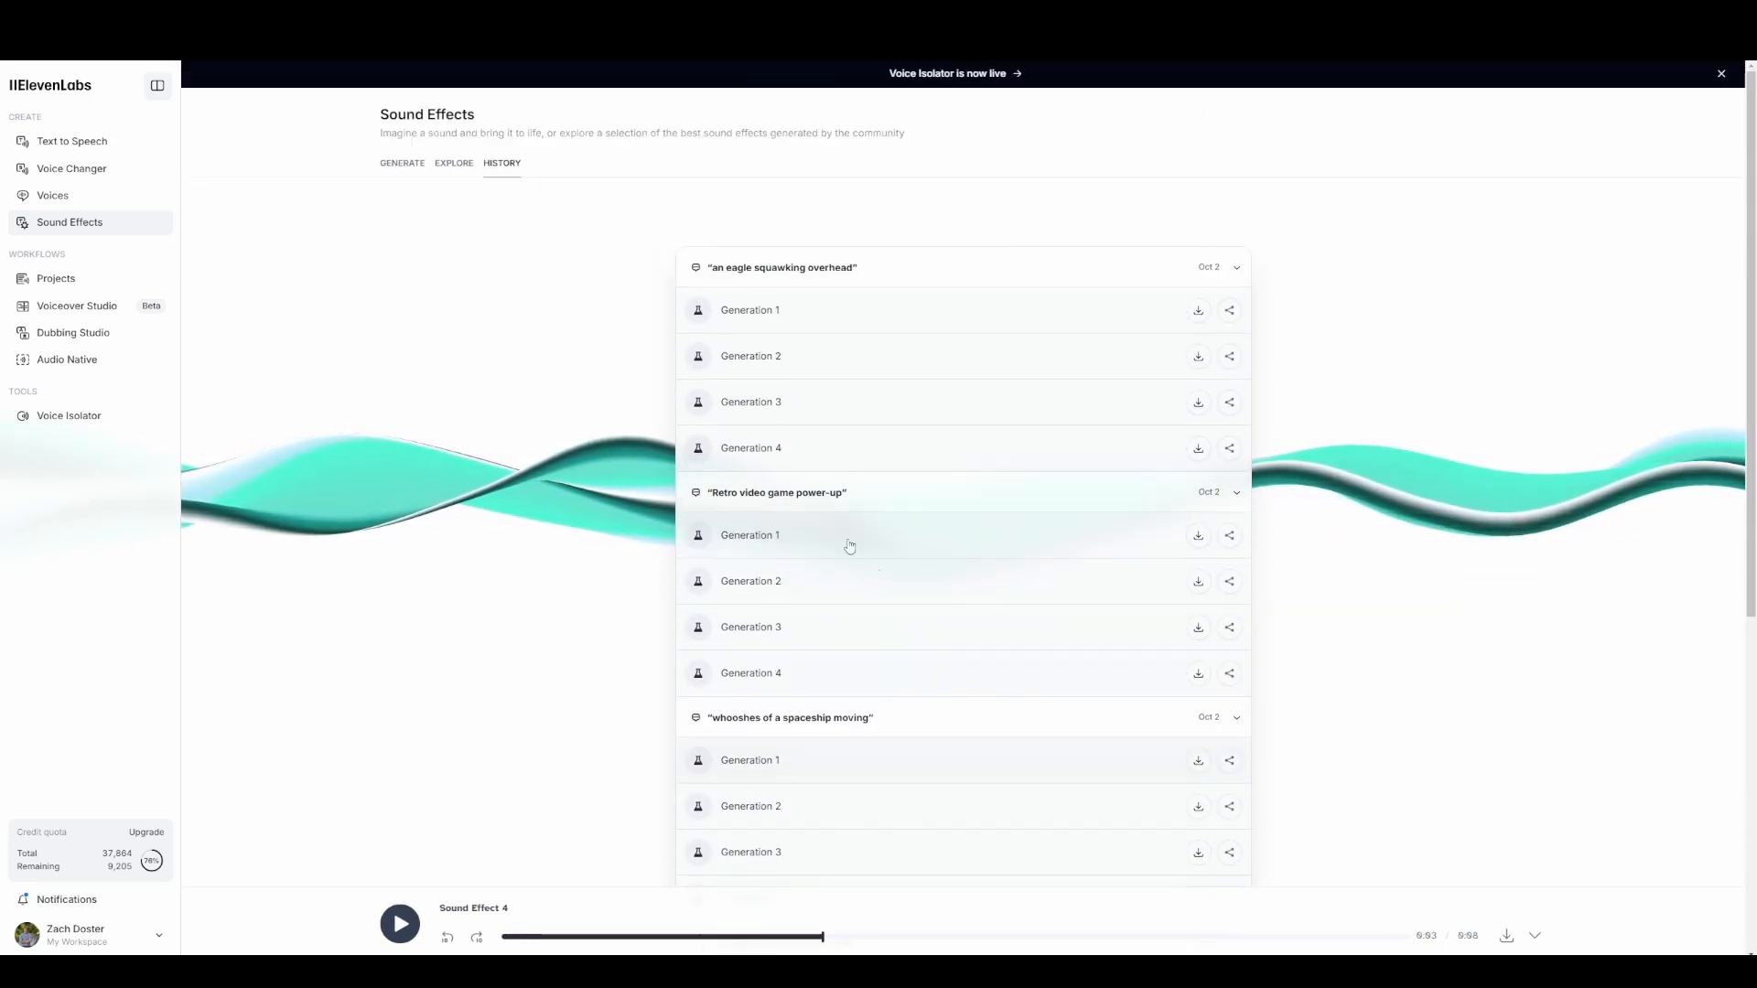
left_click(413, 175)
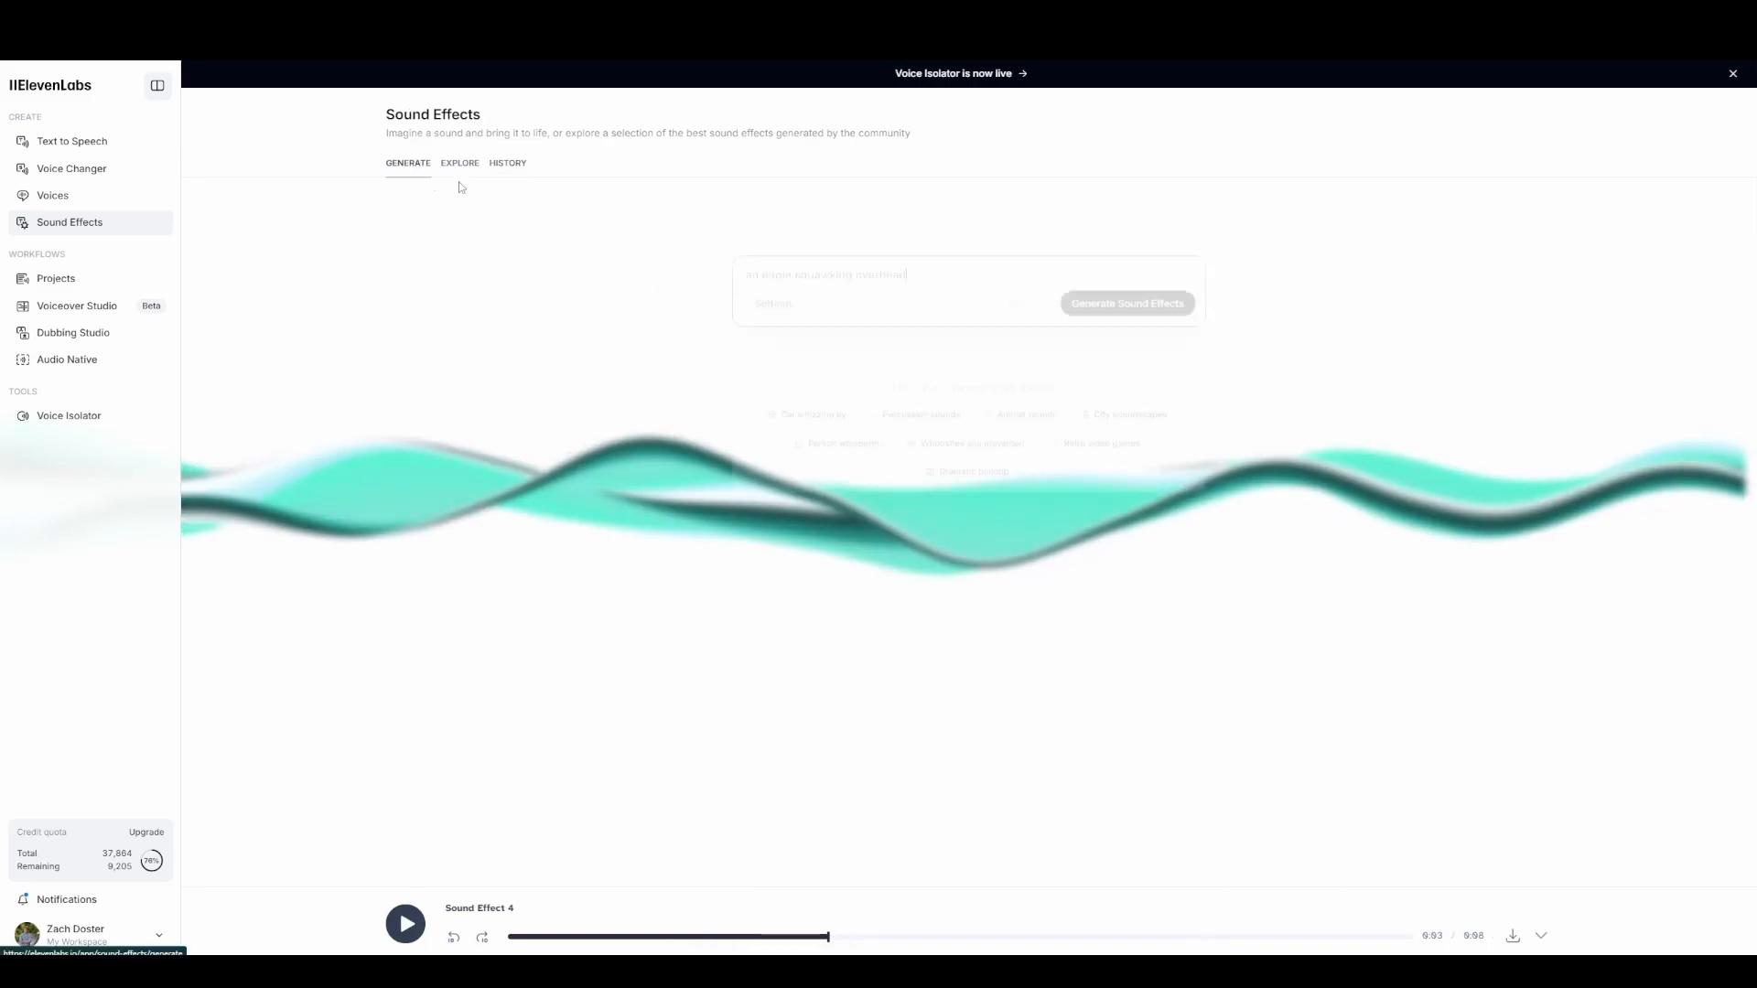
left_click_drag(805, 192, 809, 562)
left_click(809, 562)
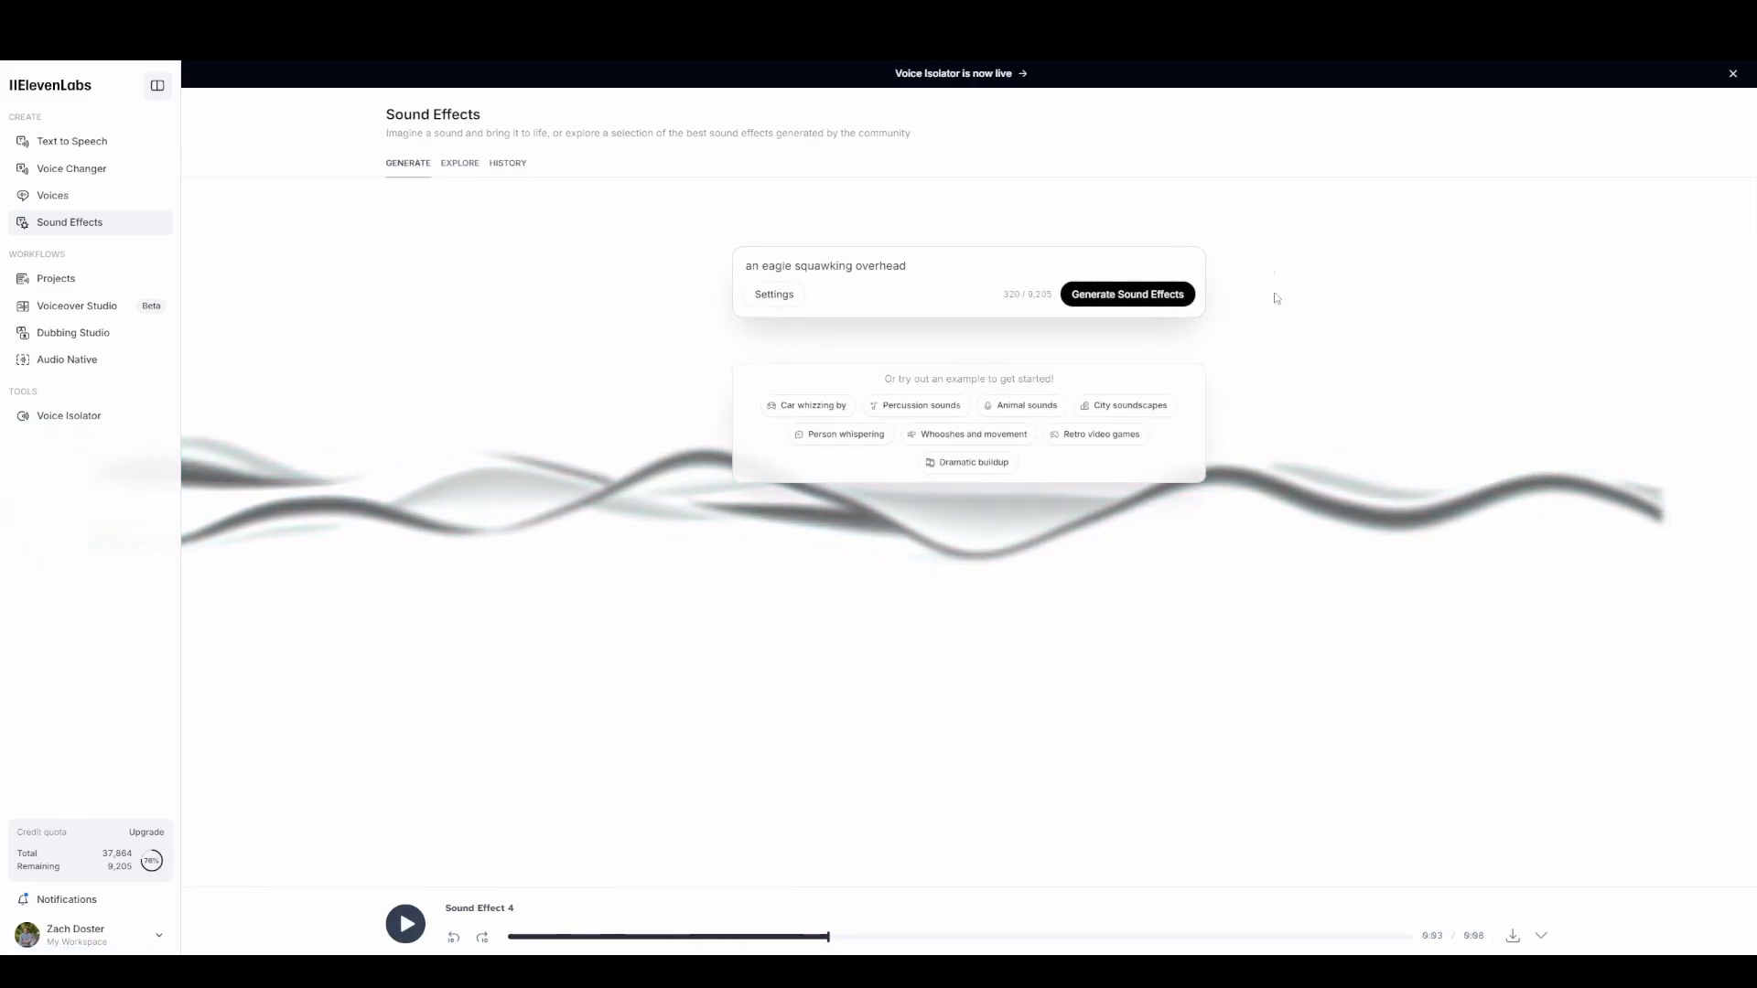
Open the Explore page of Sound Effects and look over its categories, library search and weekly top picks
left_click(462, 174)
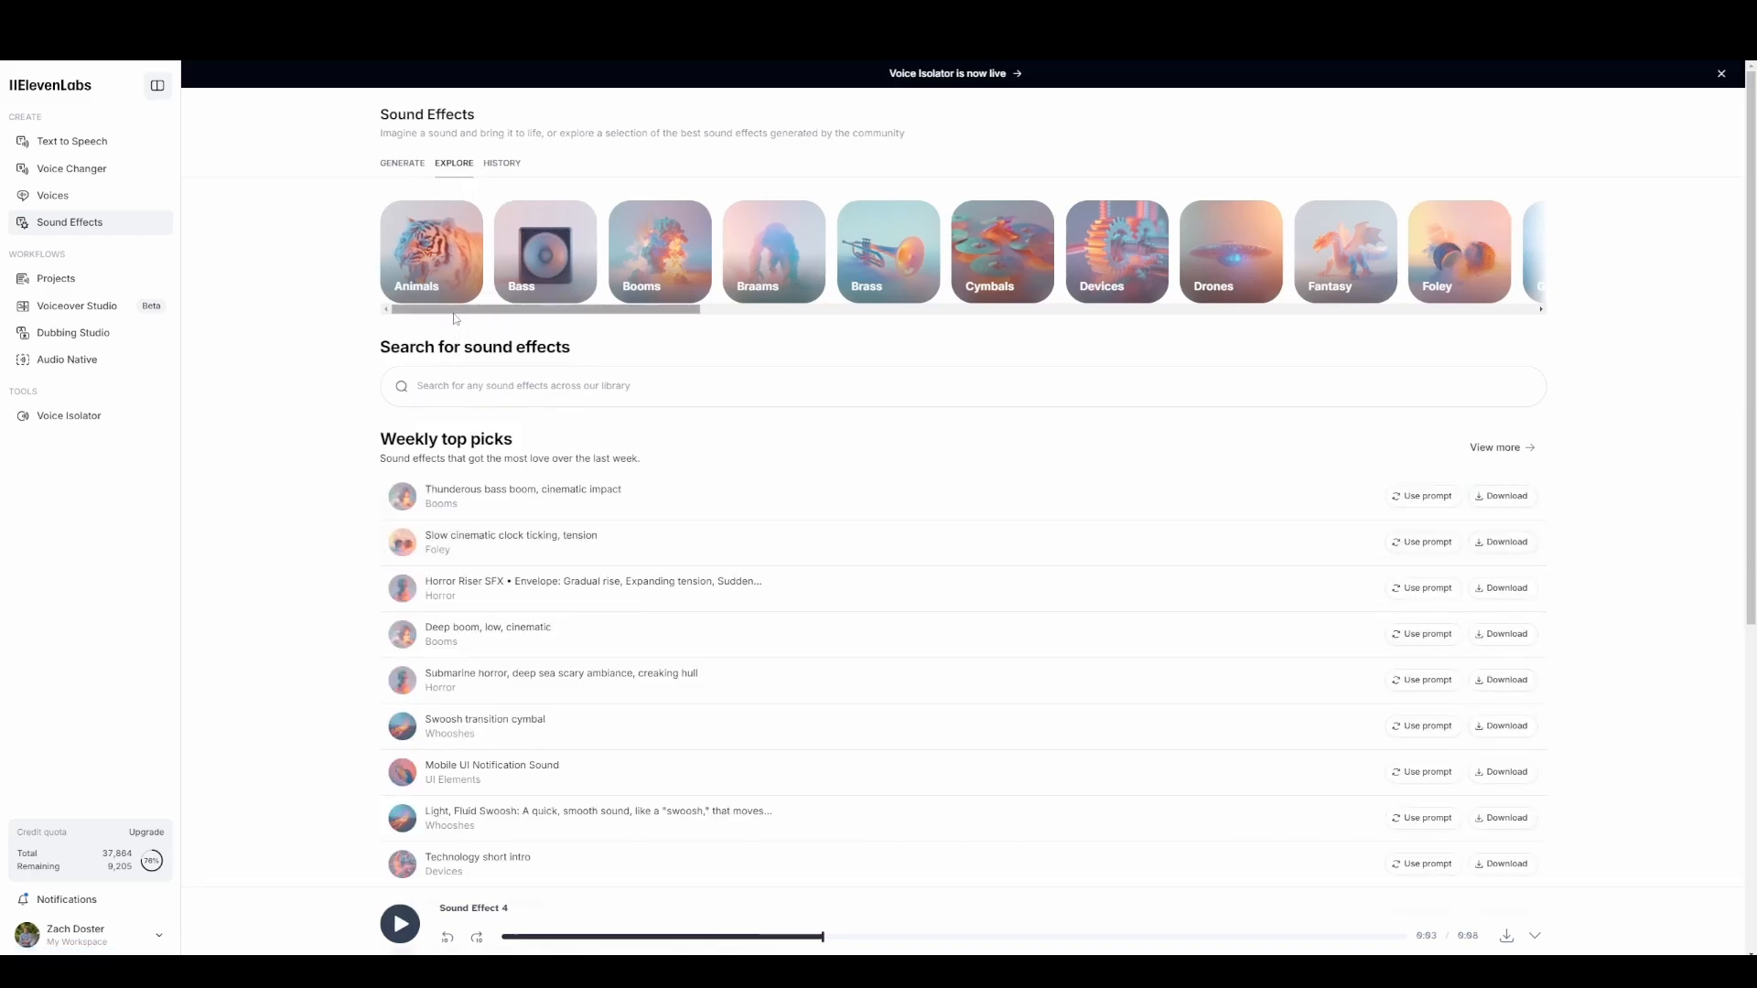
left_click_drag(452, 314, 640, 314)
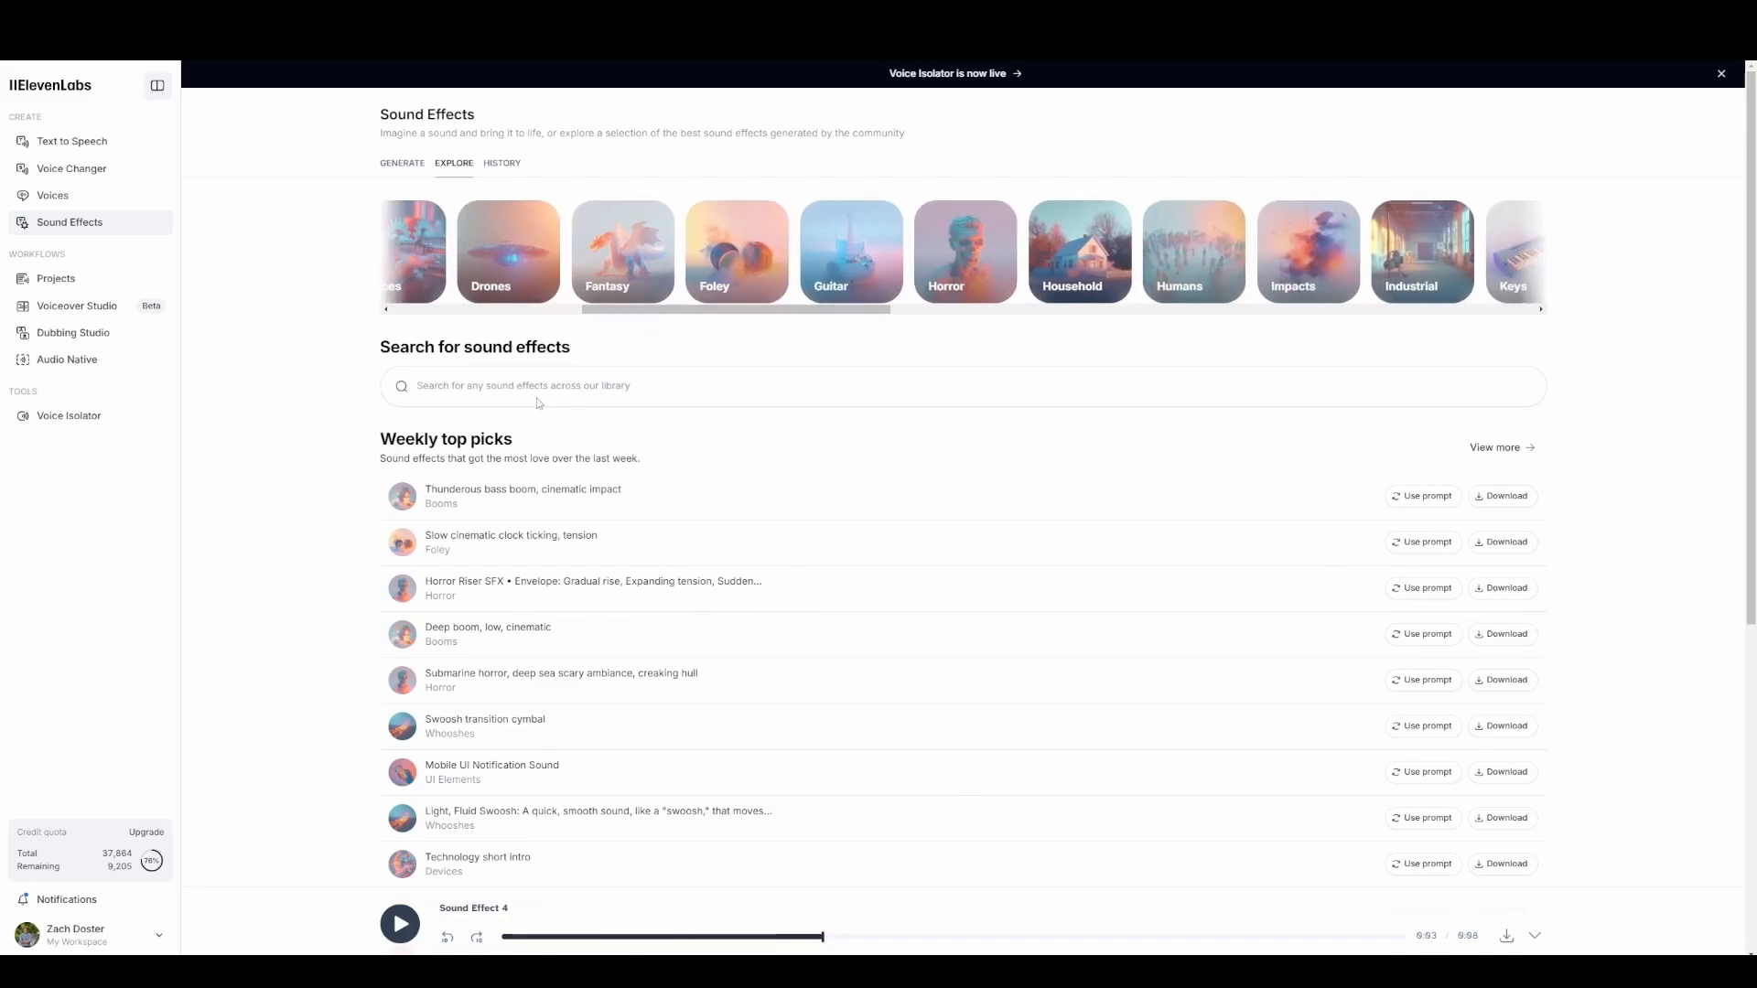
left_click_drag(509, 440, 461, 364)
left_click(499, 441)
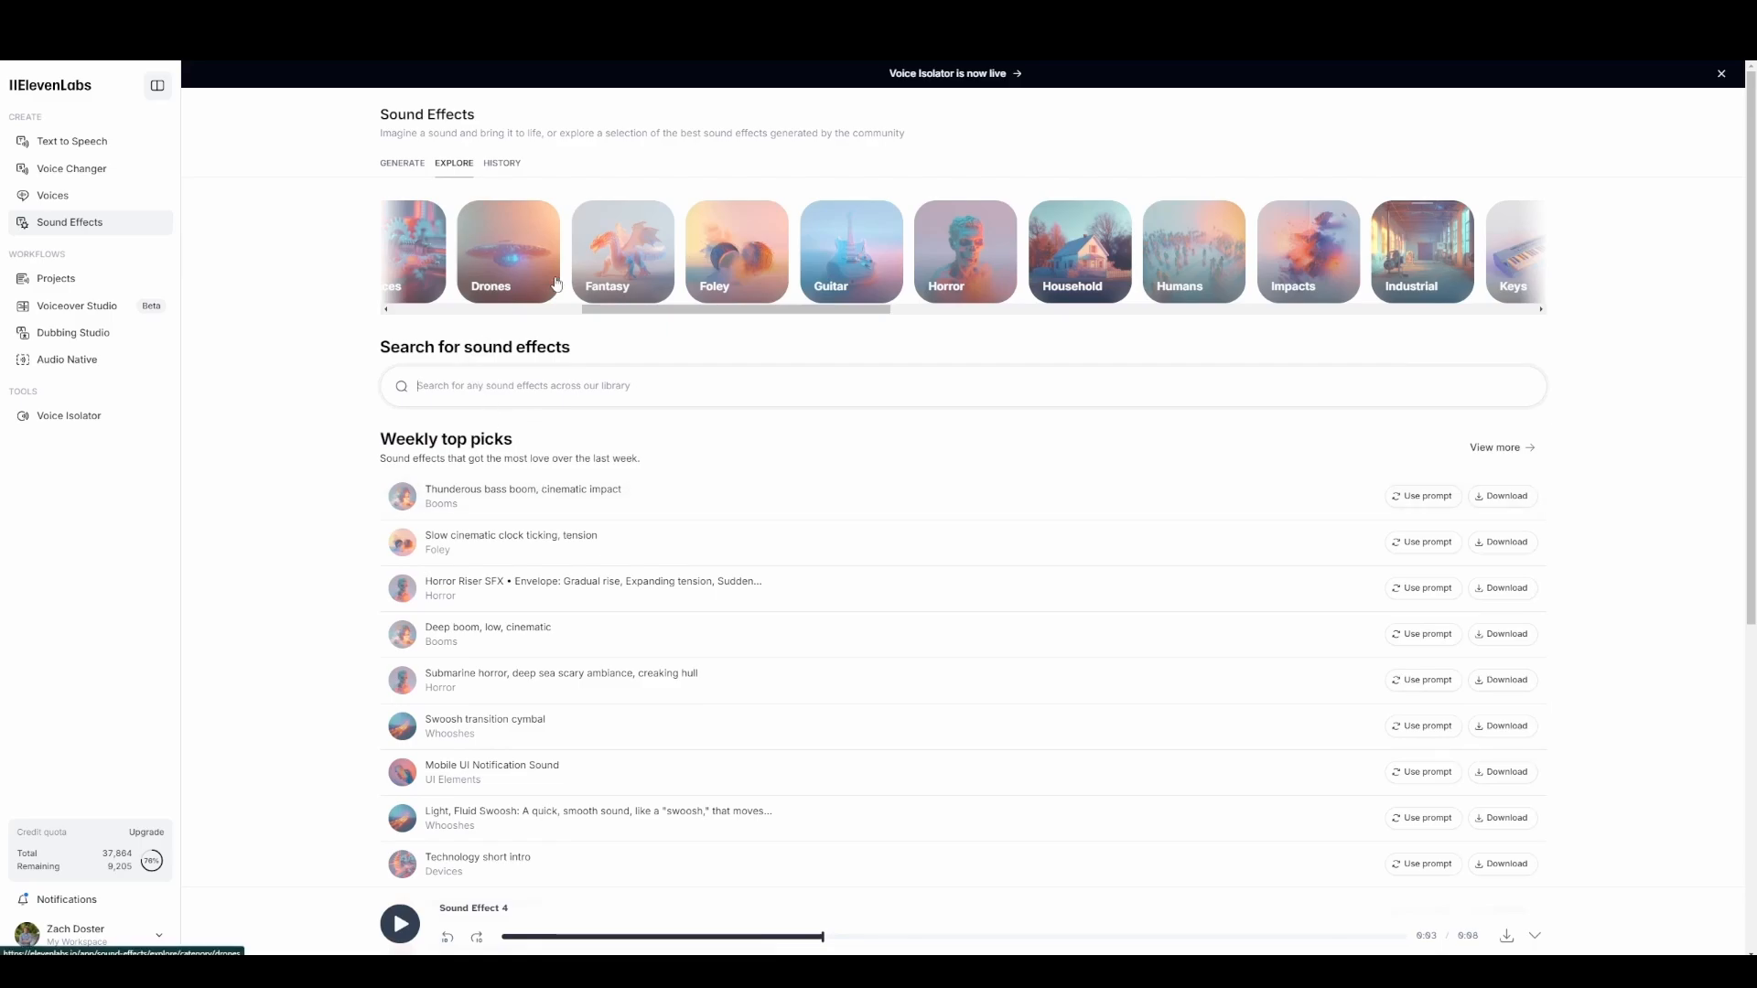
Open the Fantasy category, sort it by Most downloaded and play the first "Ethereal, shimmering atmosphere for a mysterious scene" sound
left_click(600, 233)
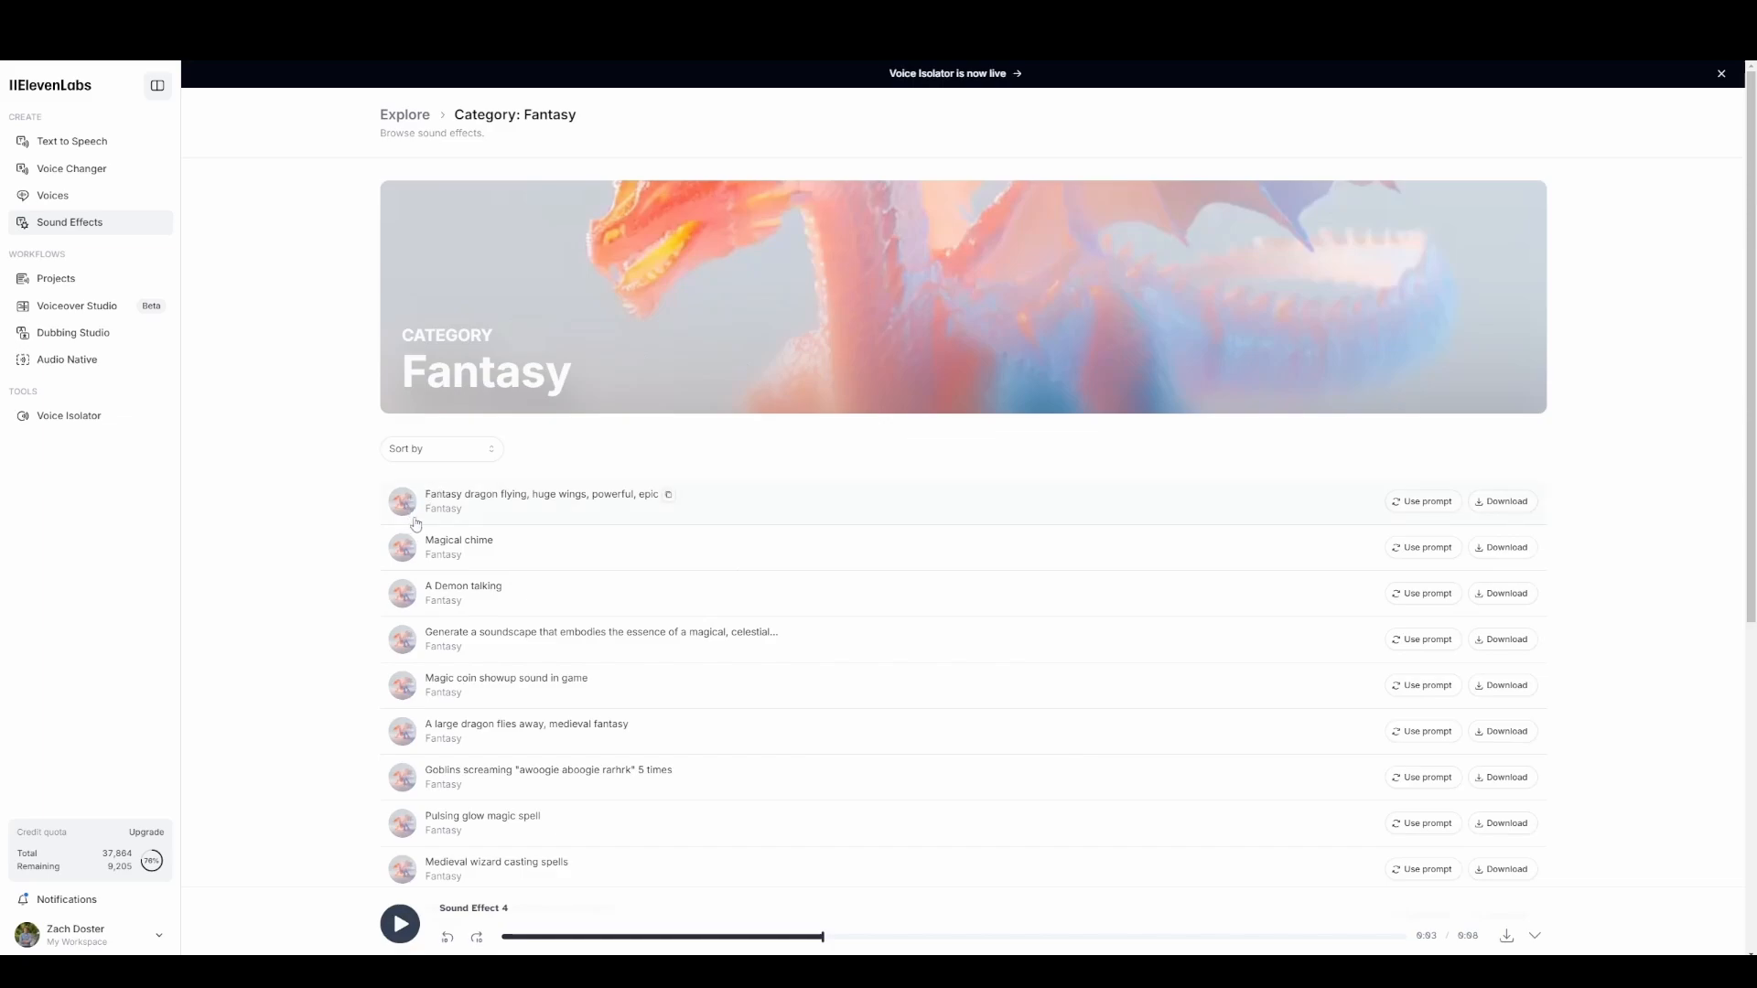
left_click(434, 450)
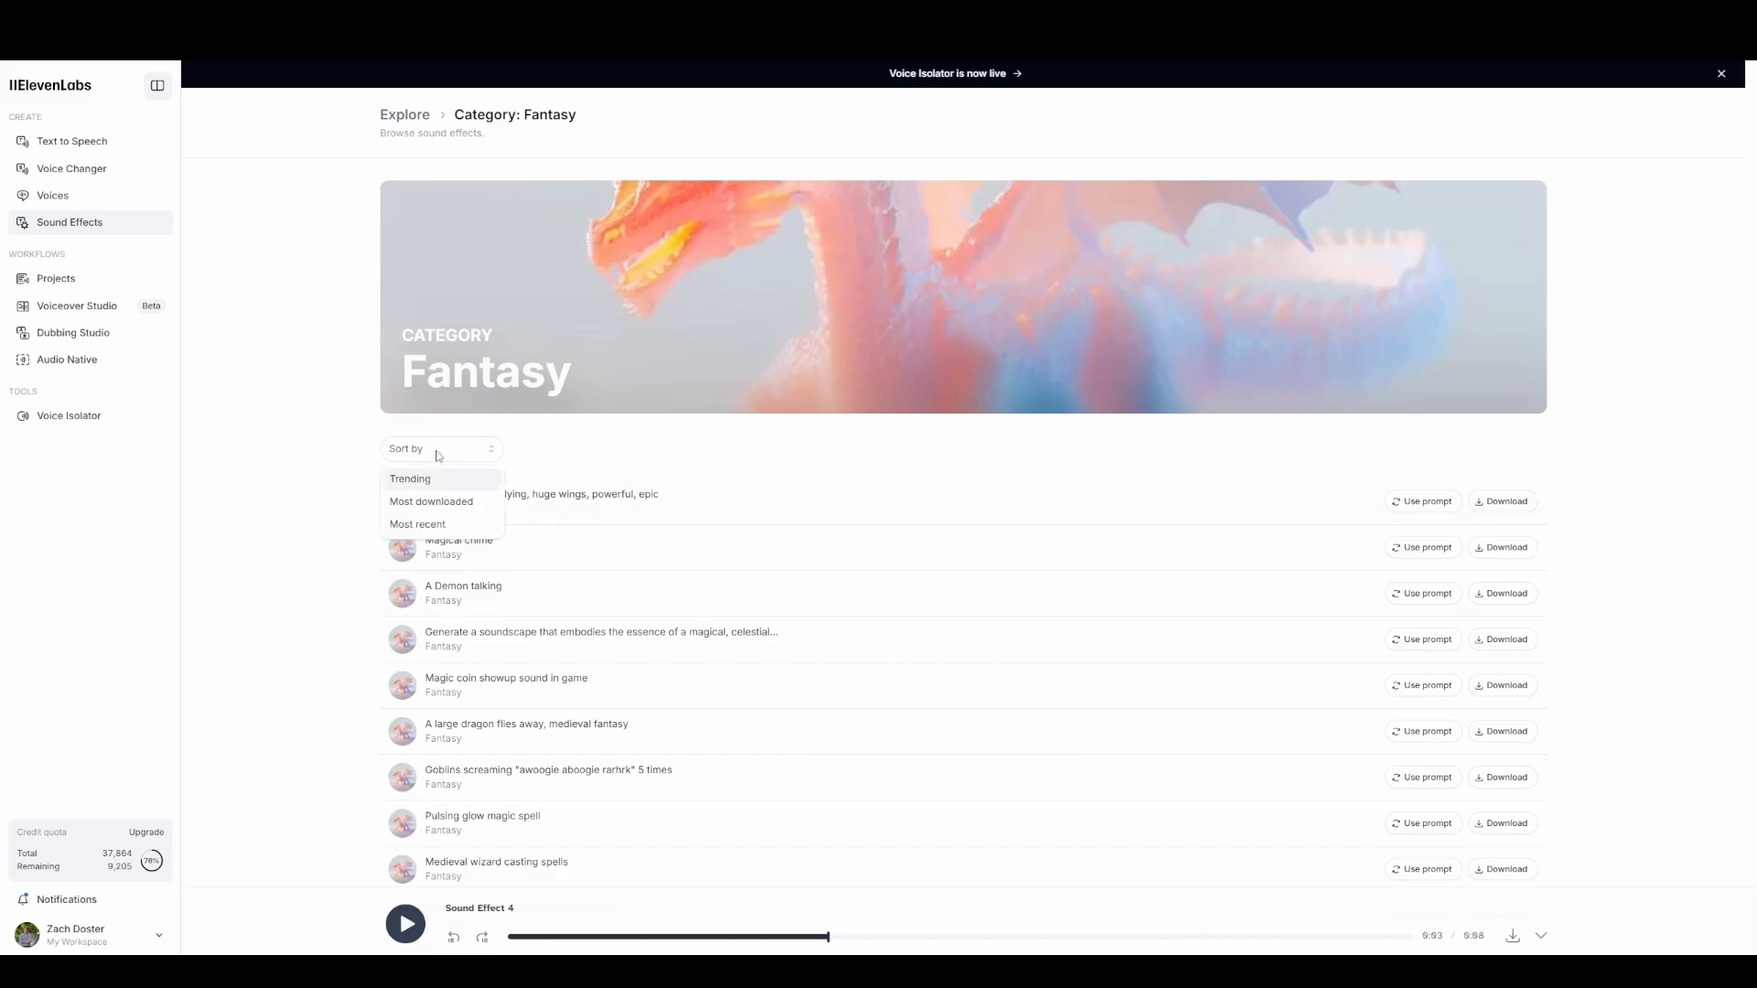
left_click(433, 502)
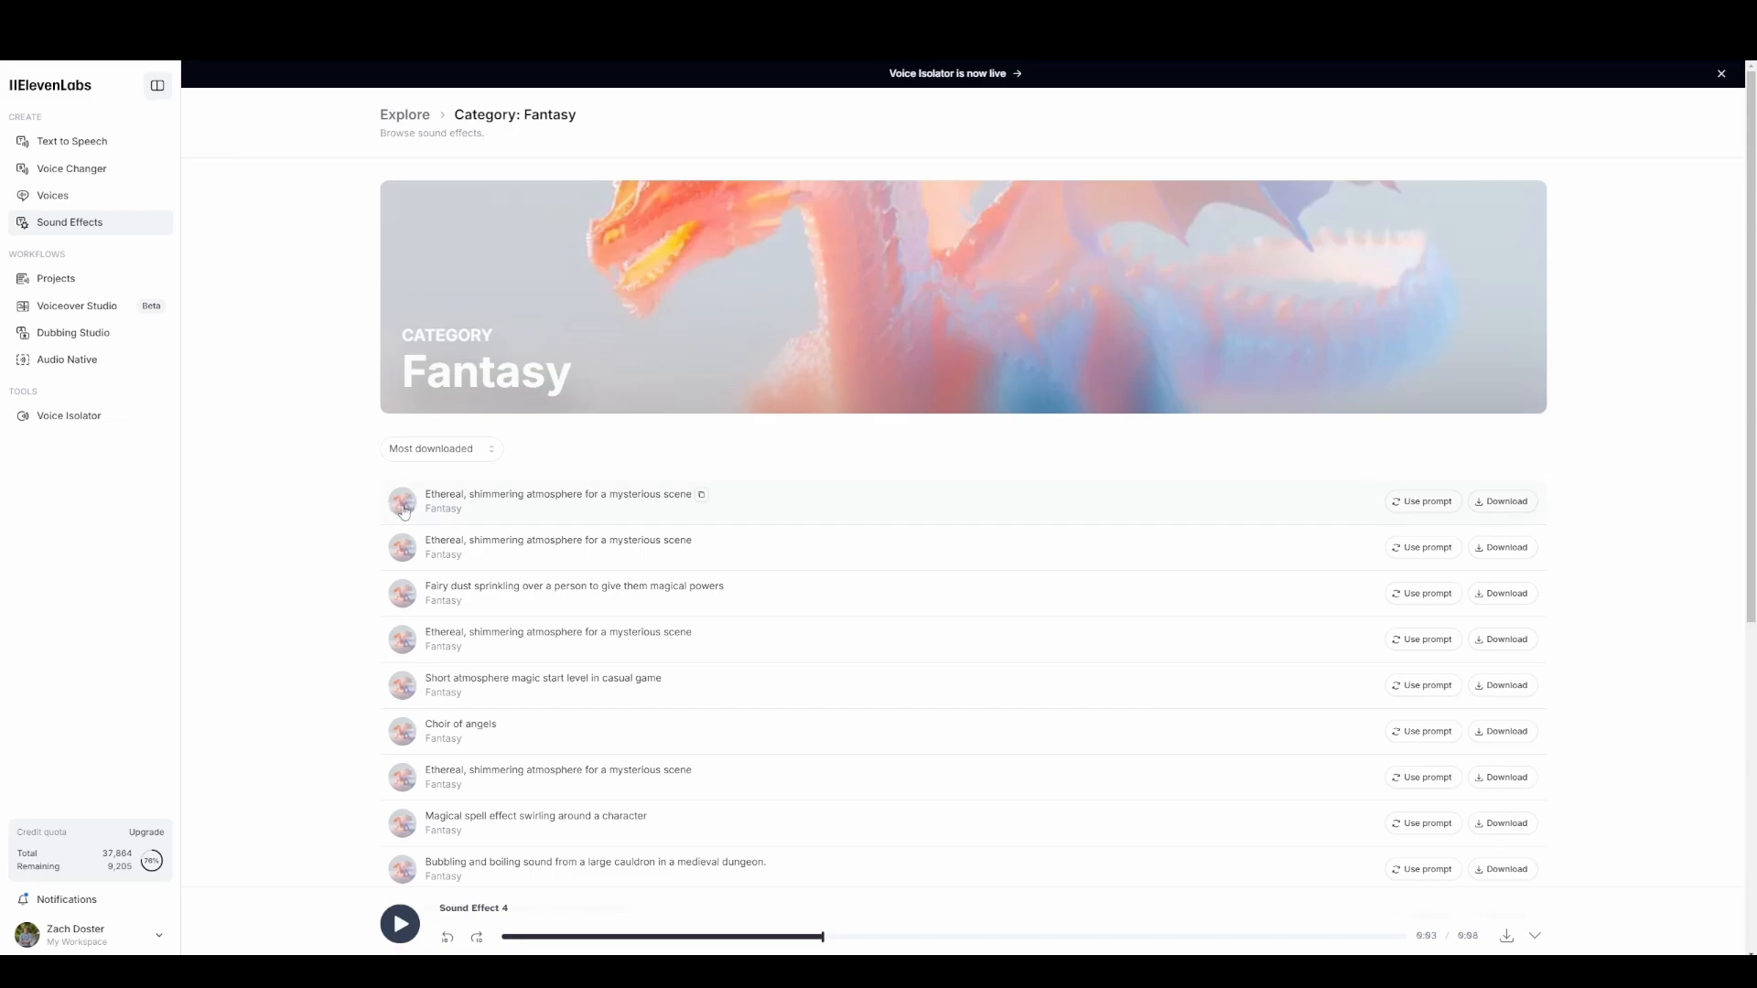
left_click(404, 511)
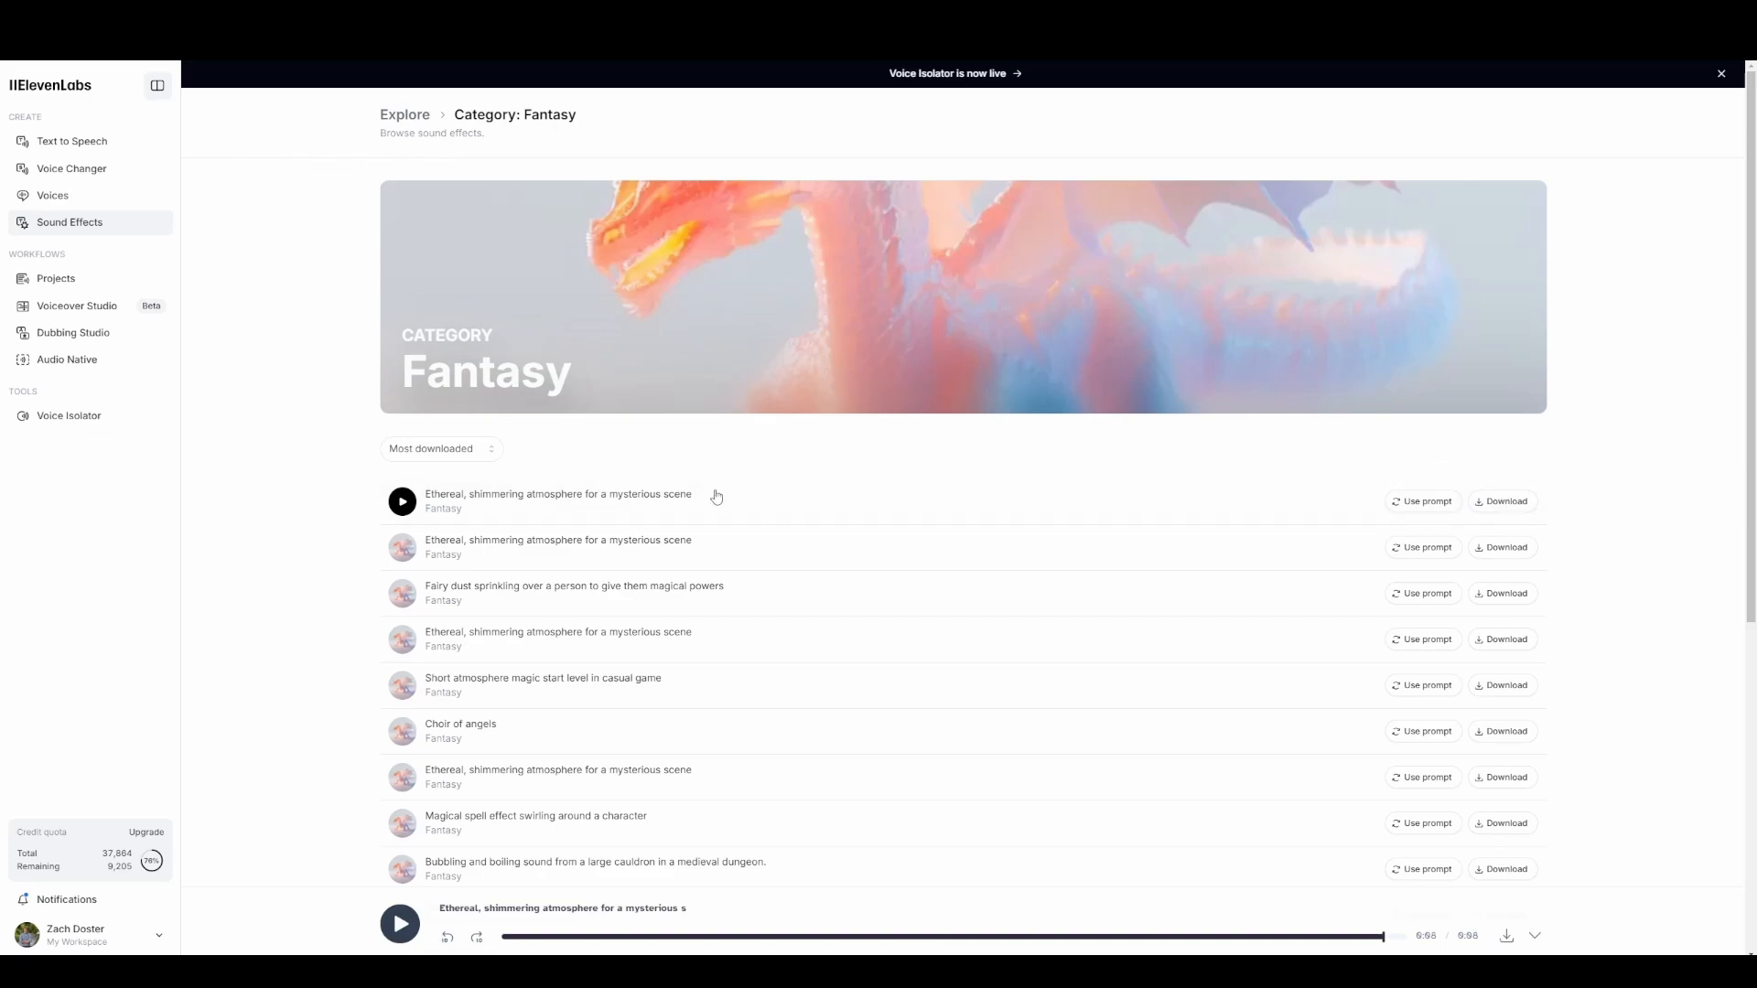
Reuse the prompt "Ethereal, shimmering atmosphere for a mysterious scene" in the sound effects generator and look it over
left_click(1414, 503)
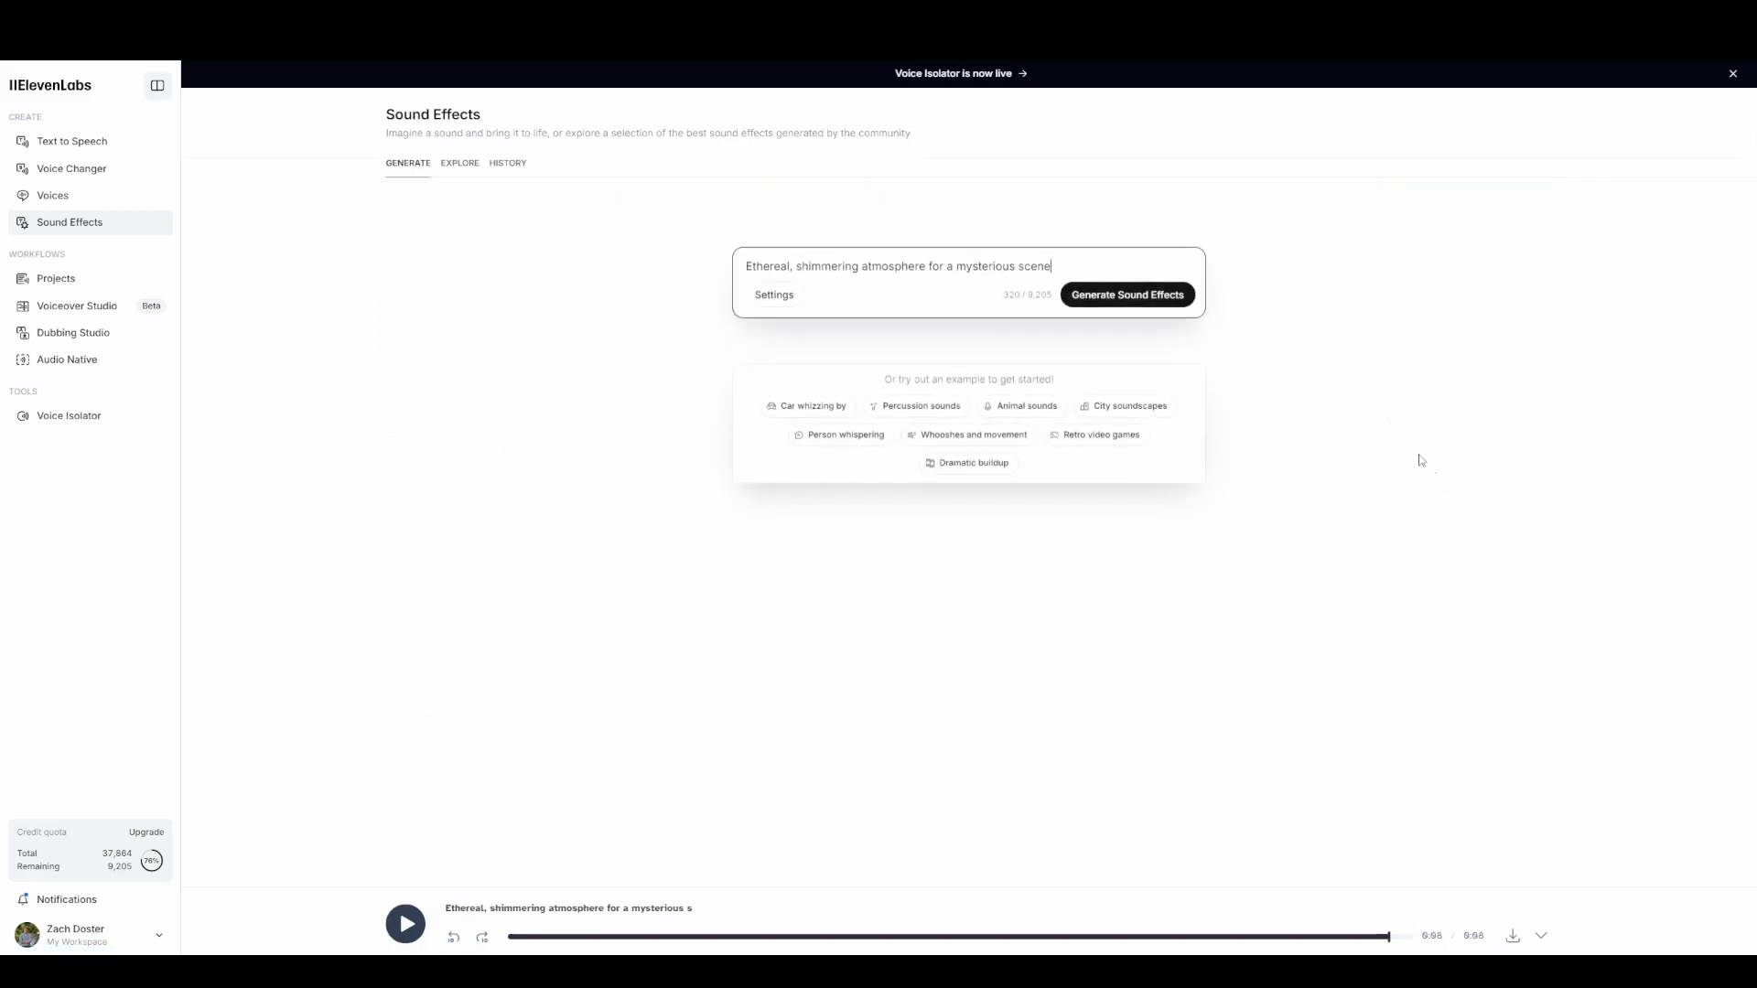
left_click_drag(1053, 266, 723, 262)
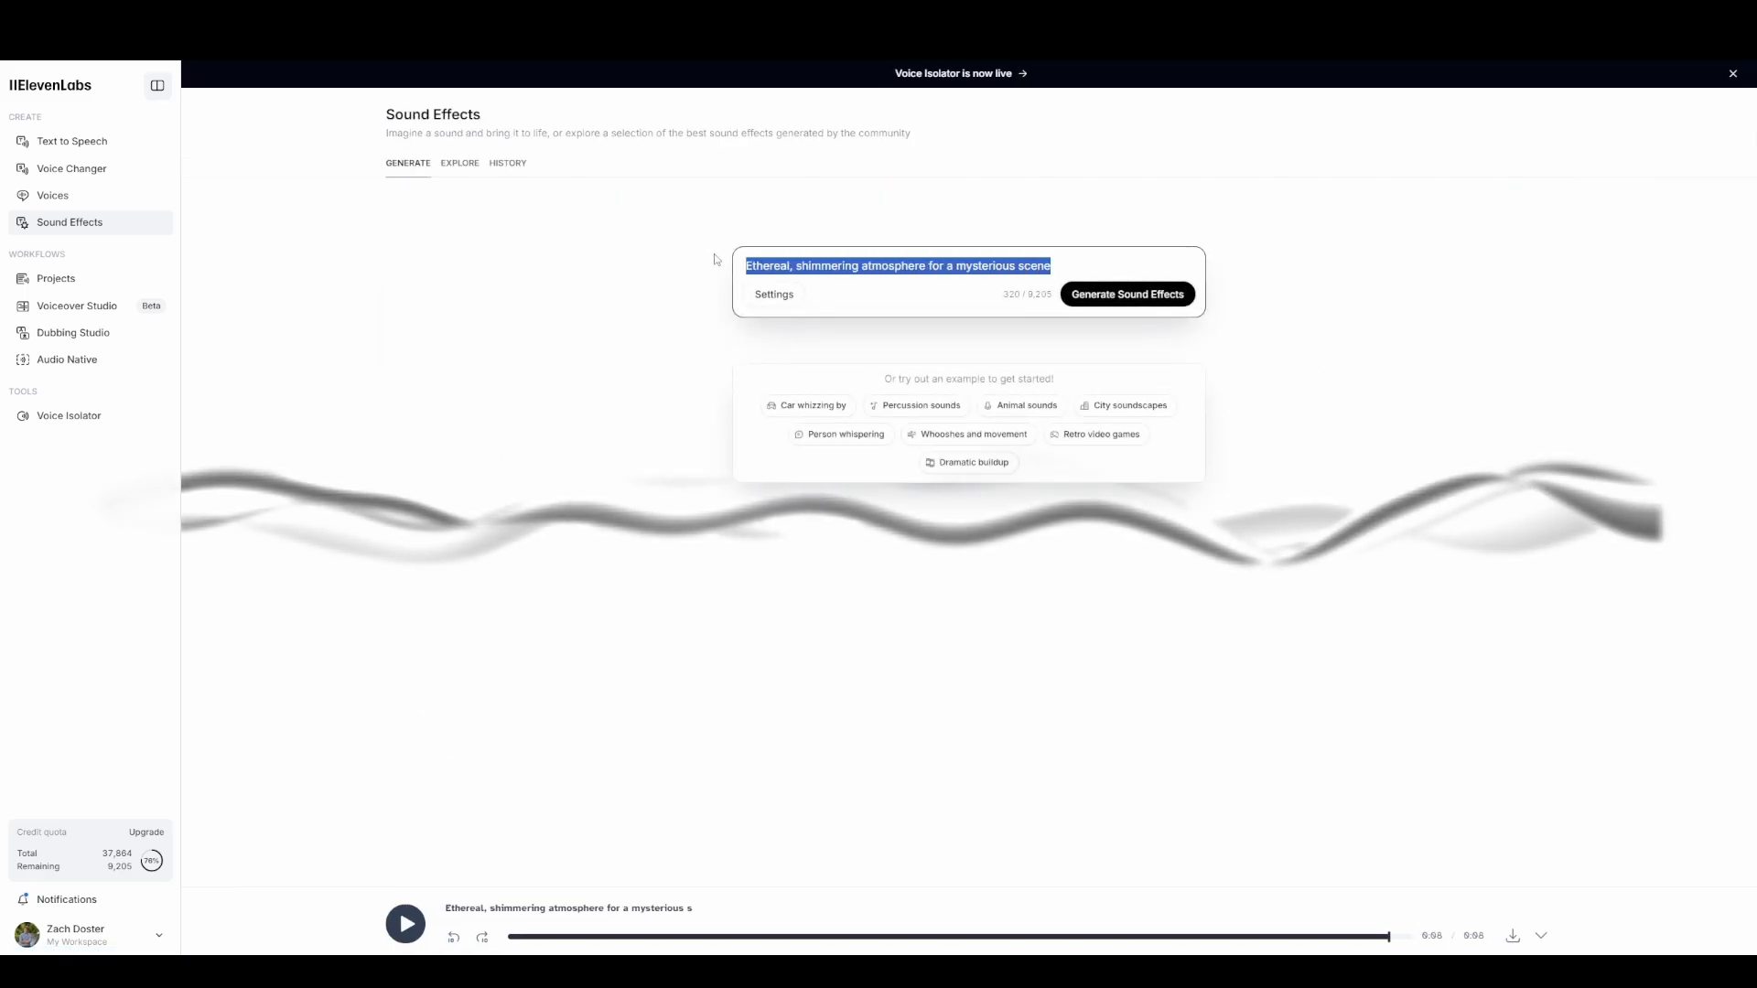
left_click(657, 342)
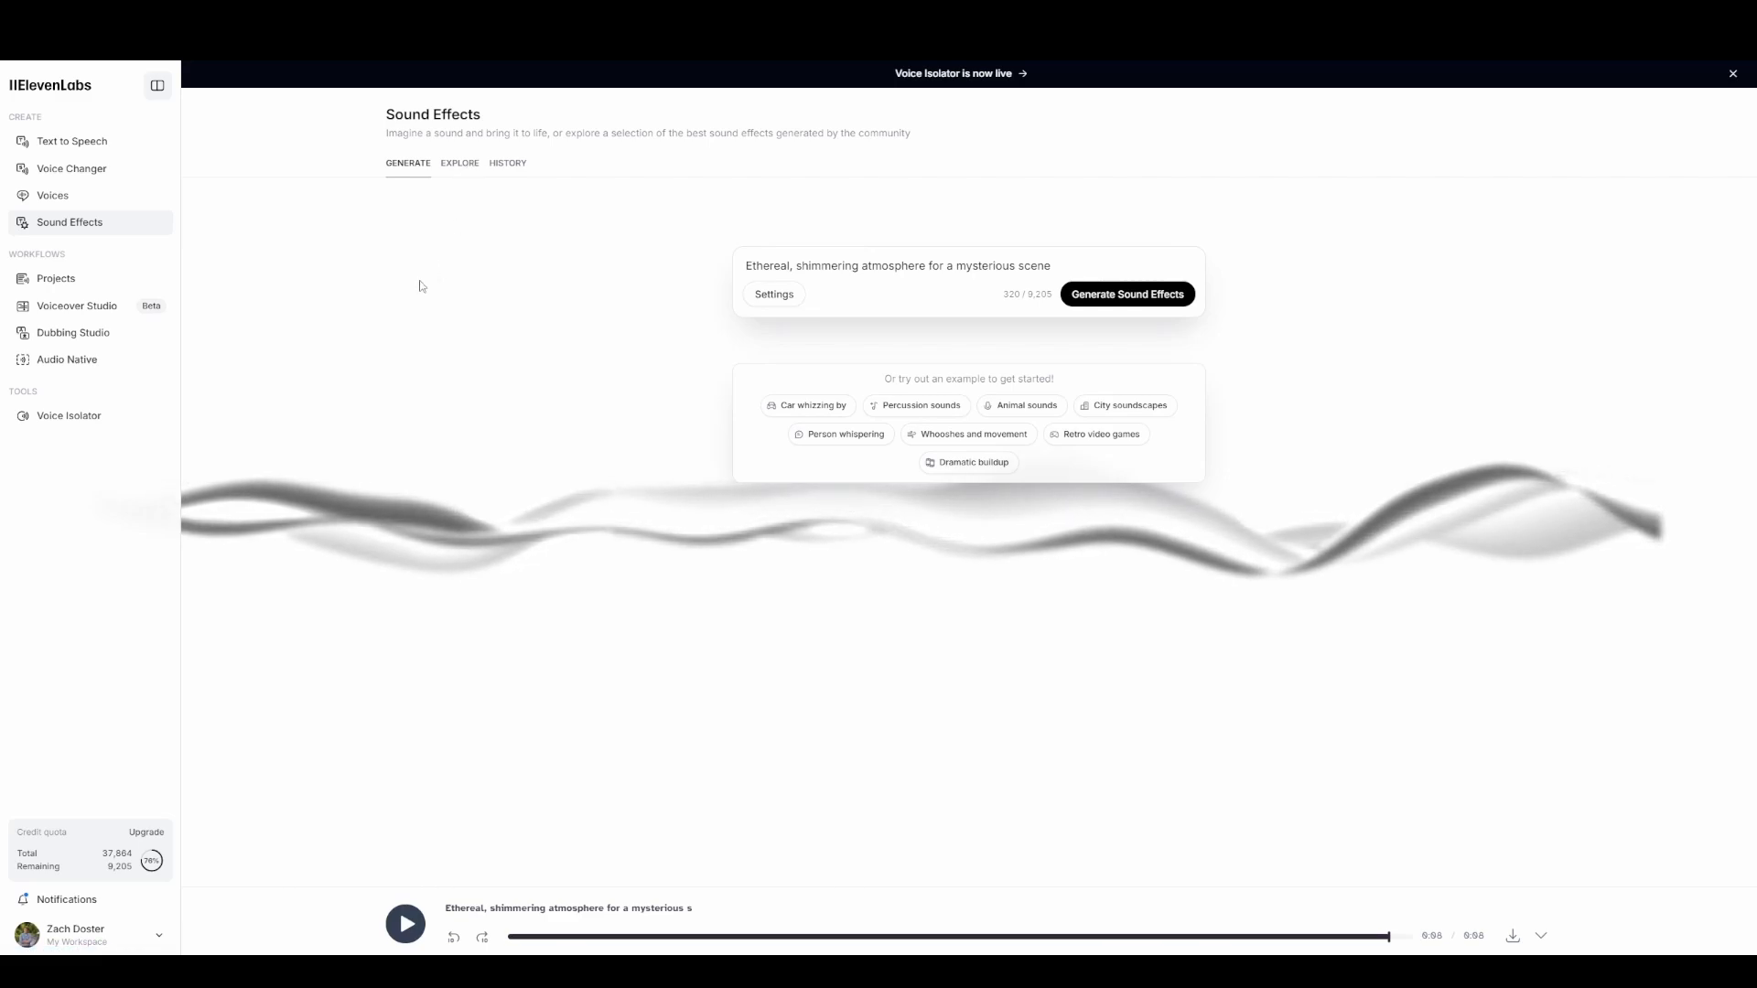
left_click(454, 168)
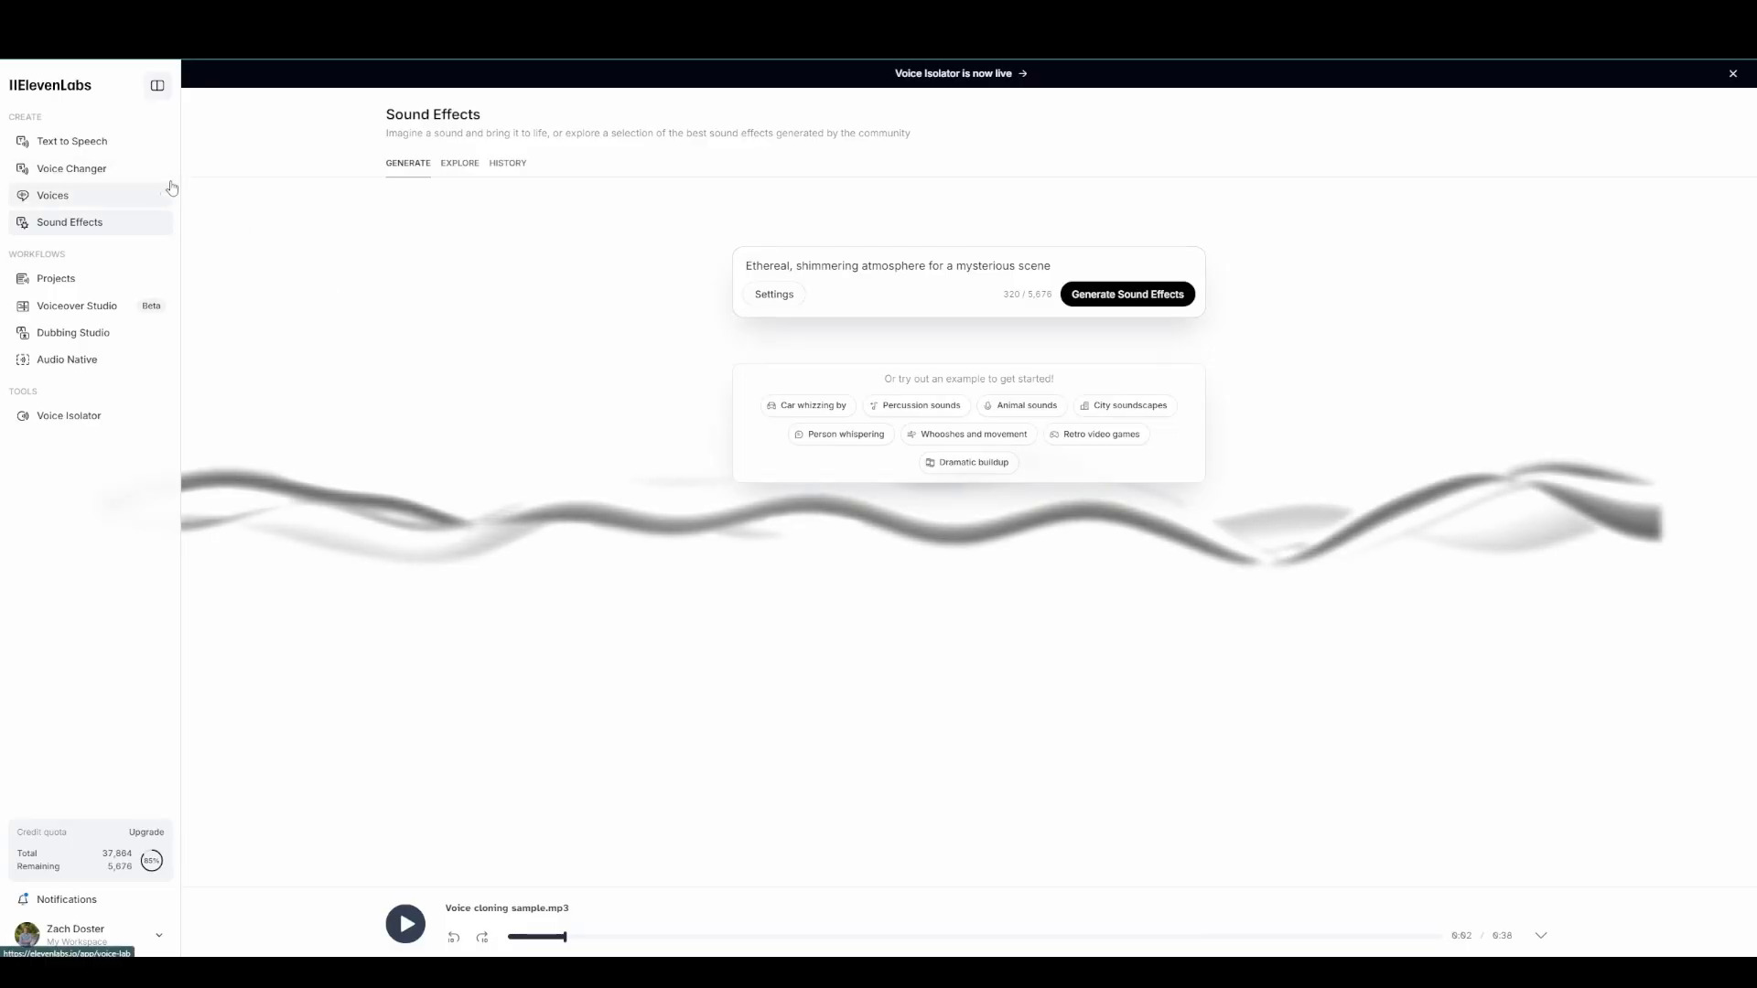
Start a new Instant Voice Cloning voice in My voices and name it "ODIN"
left_click(110, 202)
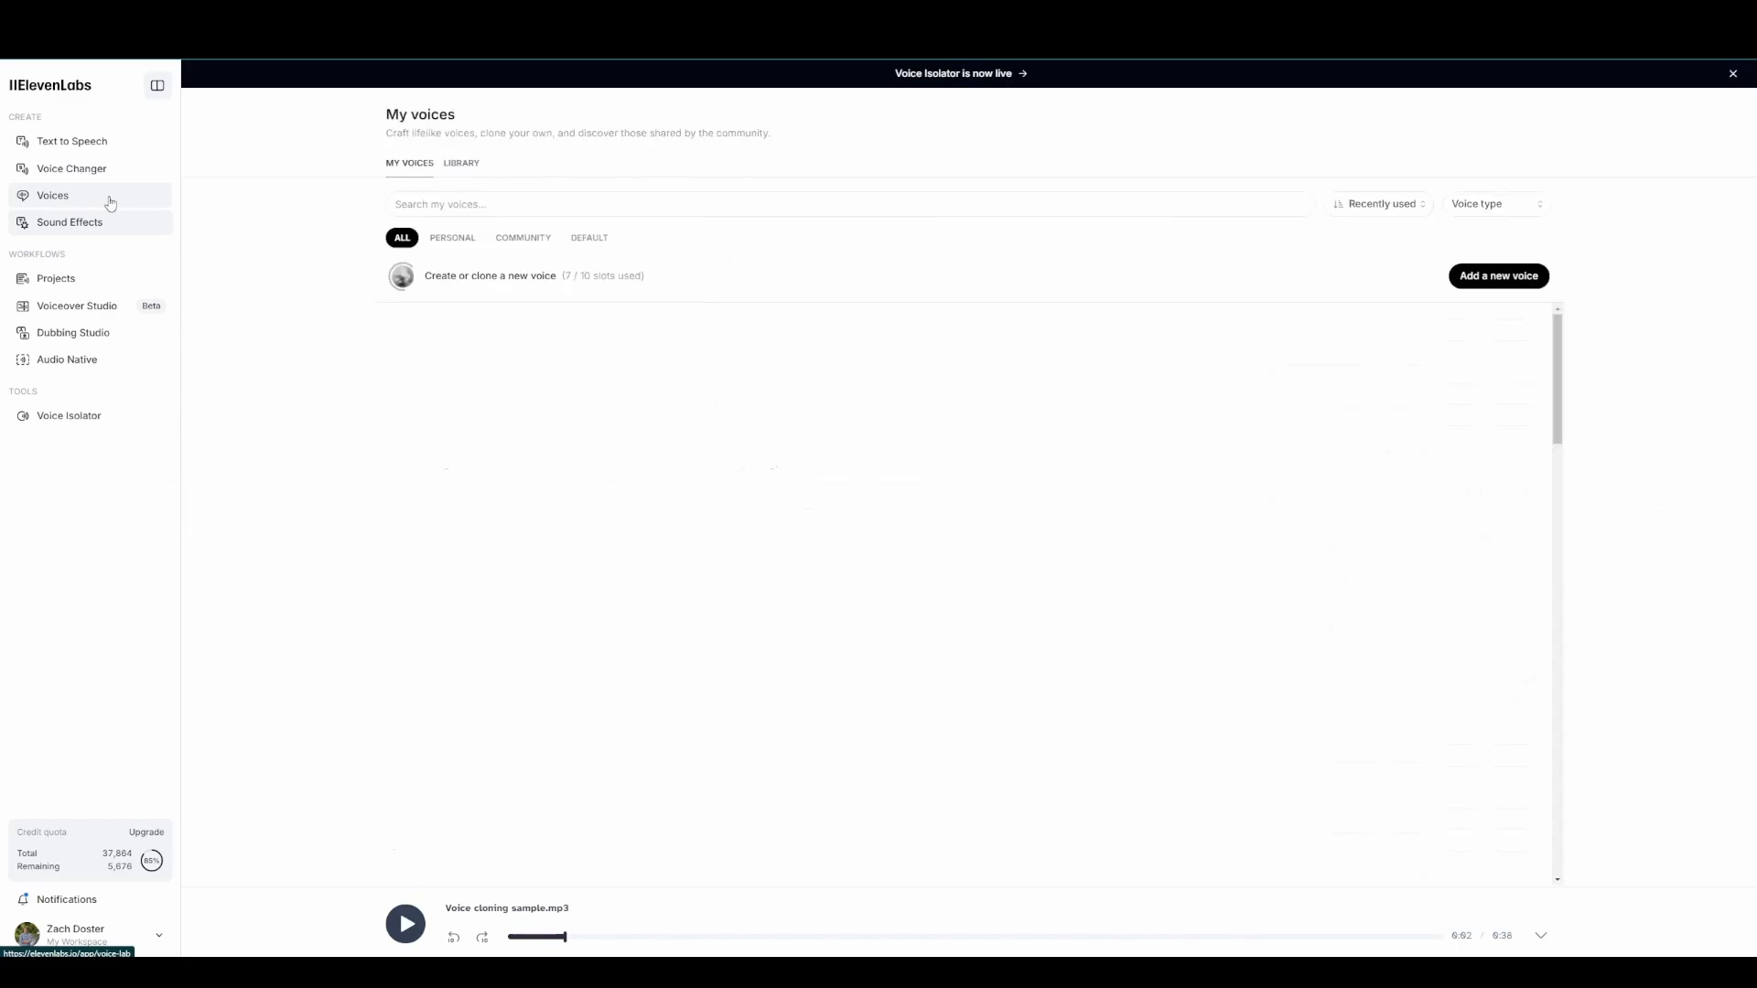
left_click(1501, 275)
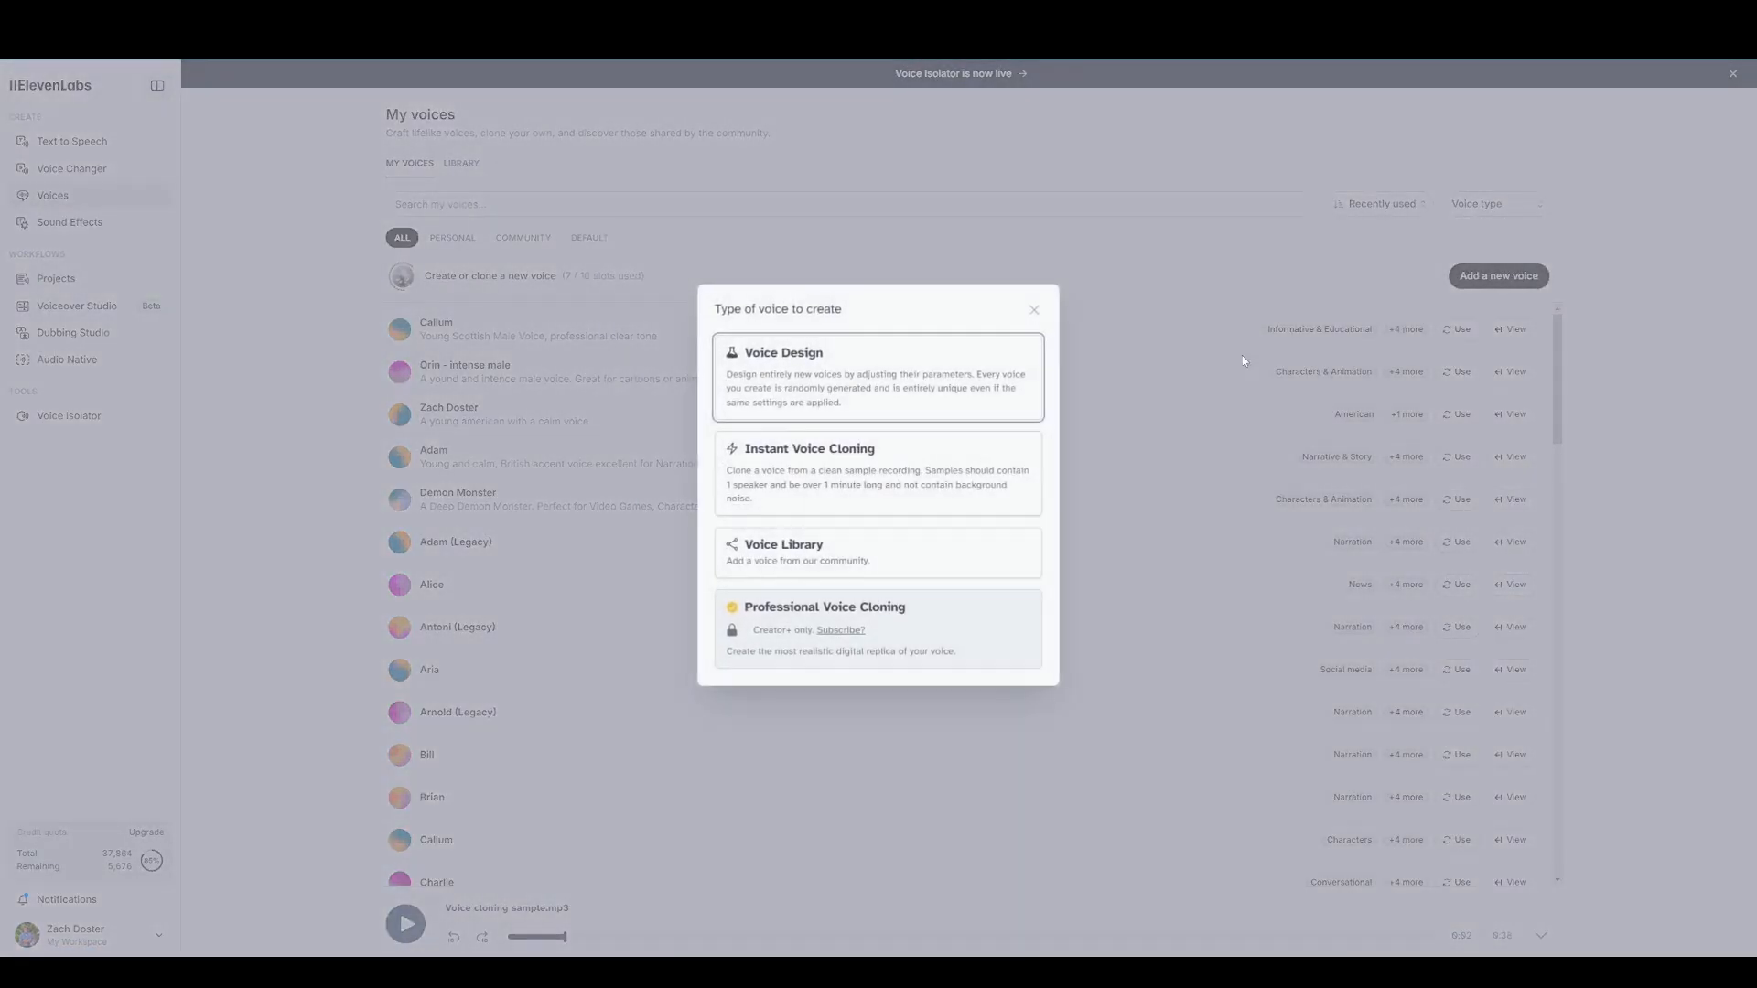
left_click(825, 483)
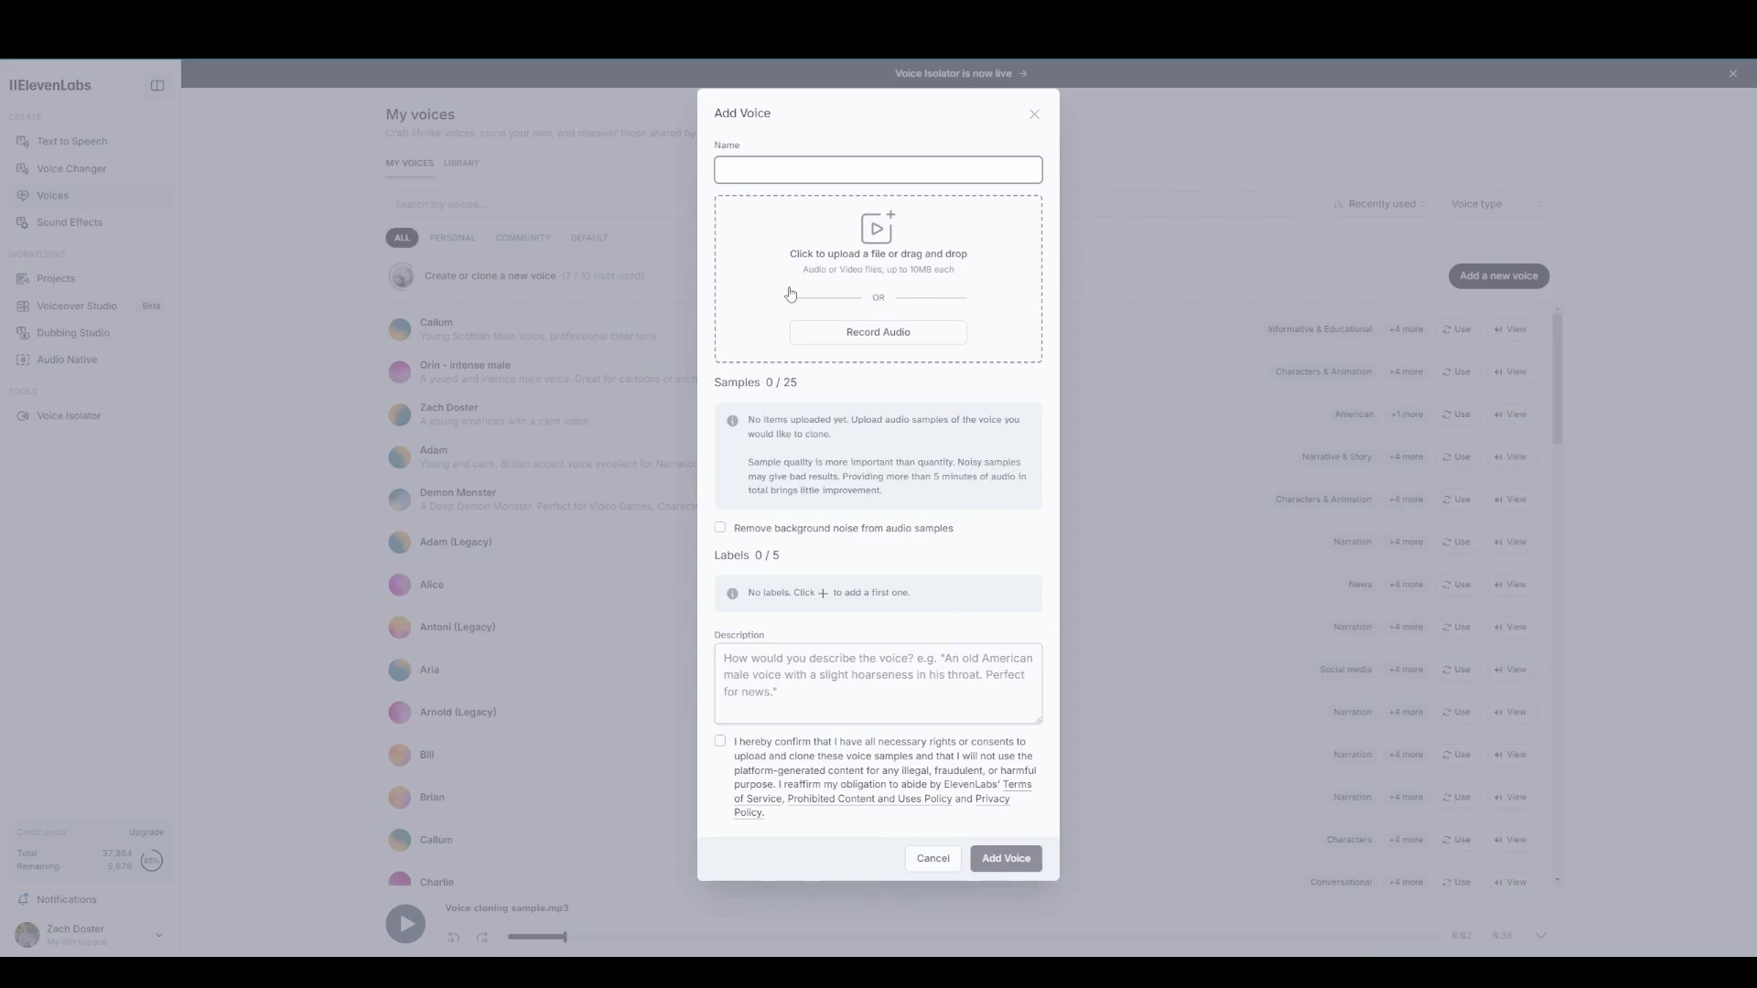
type("ODIN")
Upload the "Orin - intense male" ElevenLabs clip and "Voice cloning sample.mp3" as voice samples, and play the first one
left_click_drag(483, 382, 878, 292)
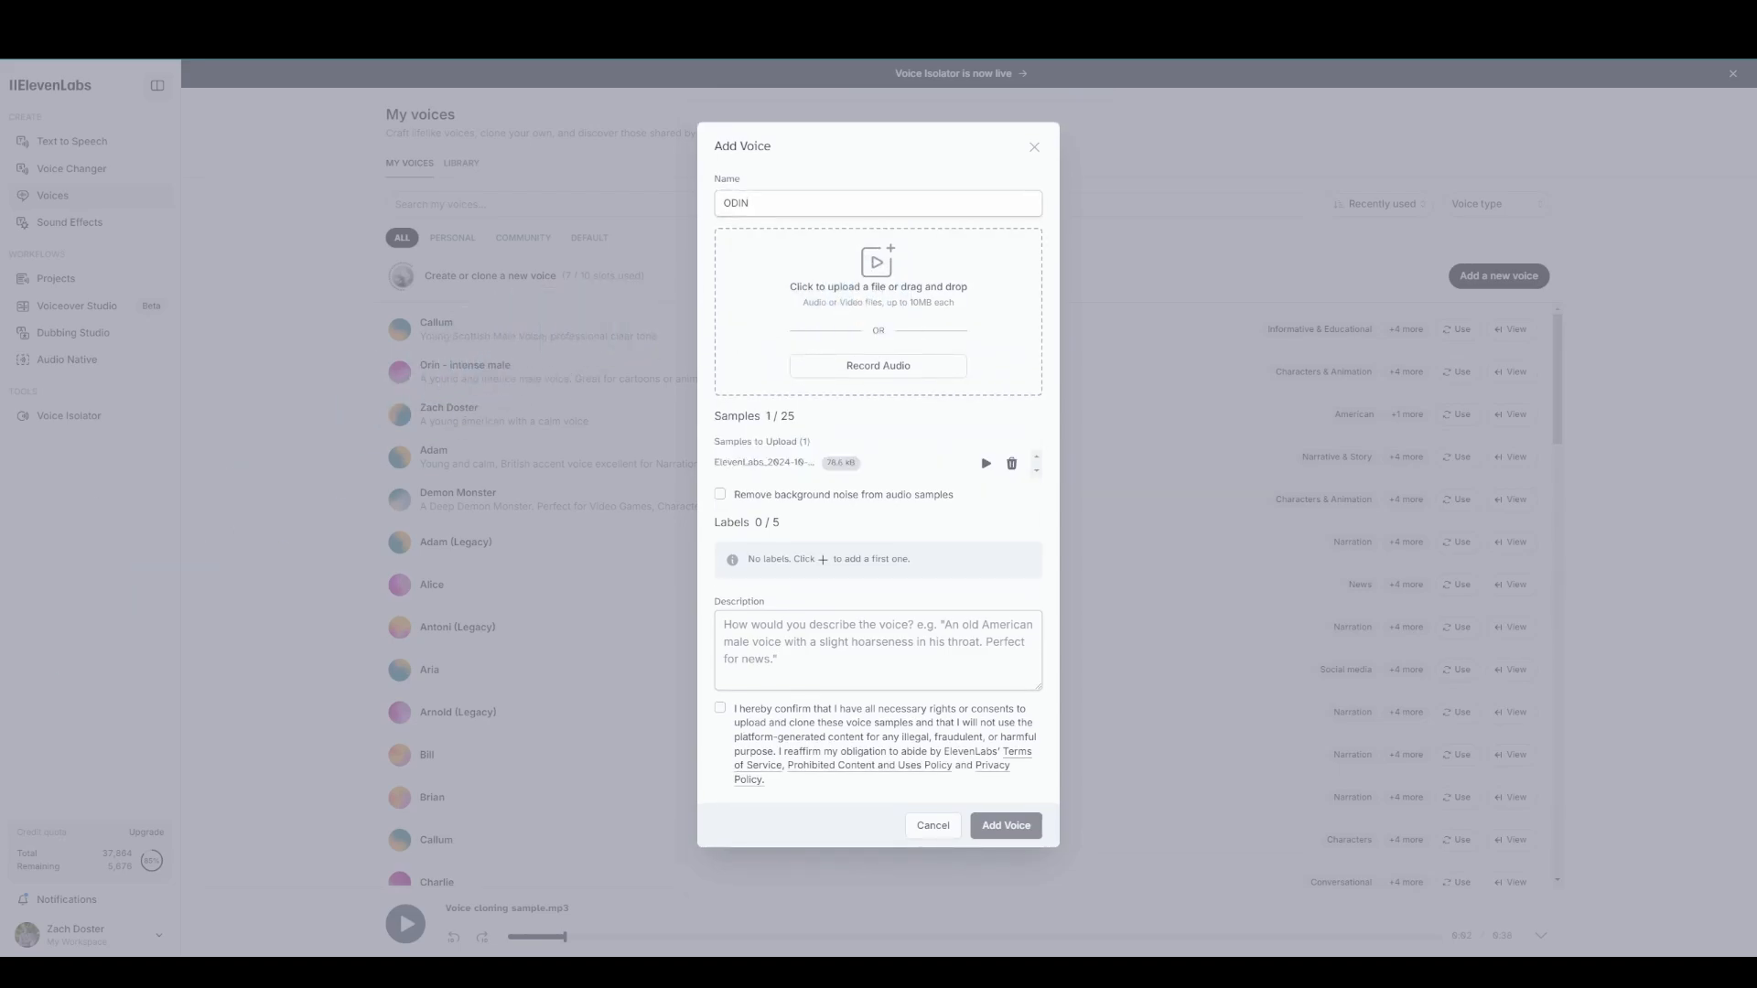
mouse_move(640, 498)
left_mouse_down()
mouse_move(718, 490)
mouse_move(799, 427)
mouse_move(718, 492)
left_mouse_up()
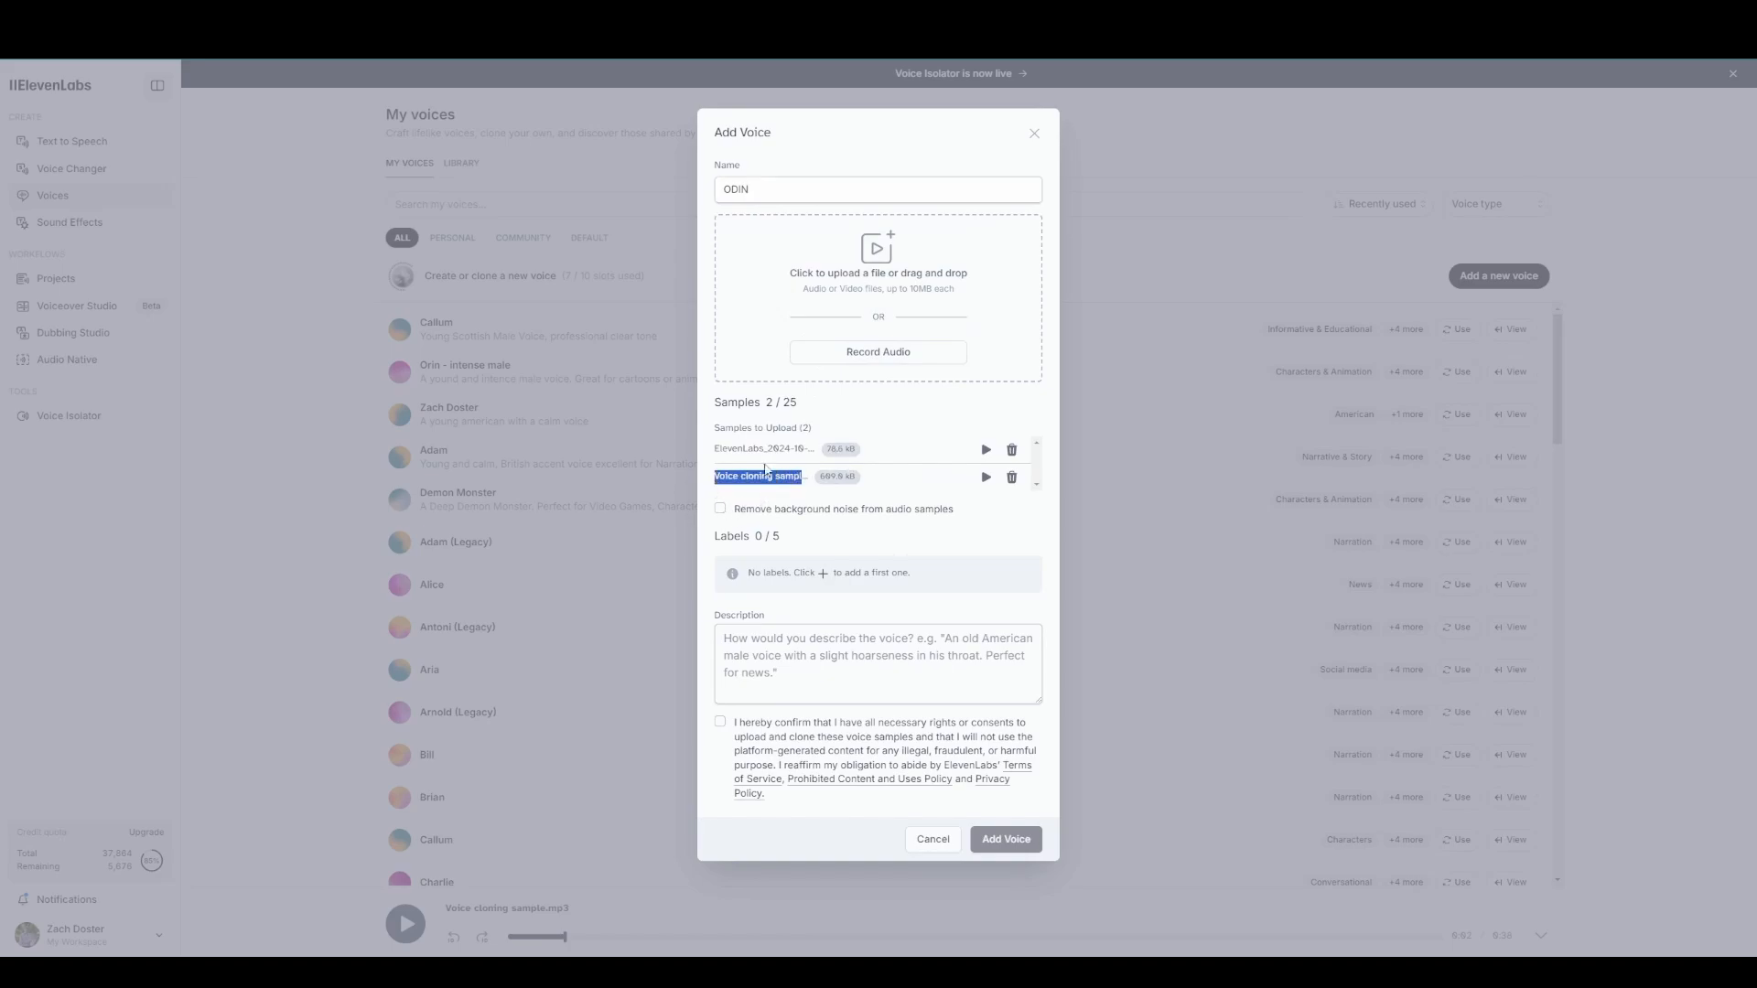
left_click(986, 450)
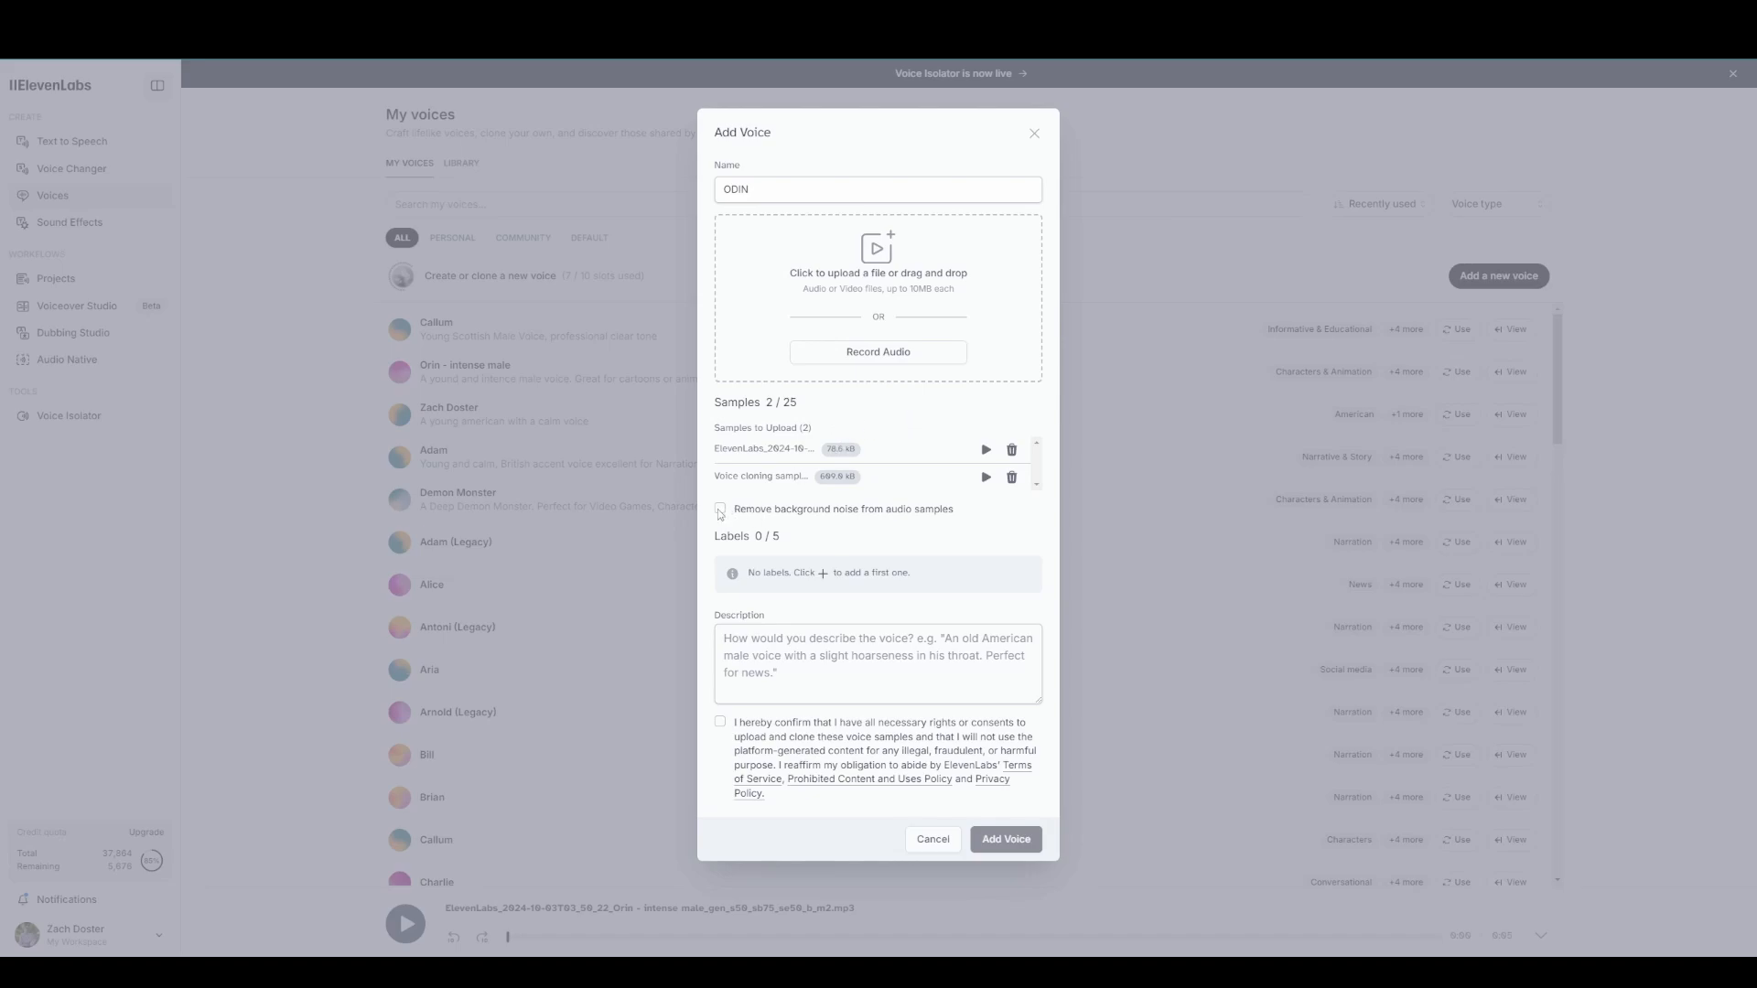
Turn on background noise removal for the uploaded audio samples
left_click_drag(720, 512, 956, 517)
left_click(962, 524)
left_click(720, 510)
Add a label to the ODIN voice with the key "gnder" and the value "male"
left_click(822, 574)
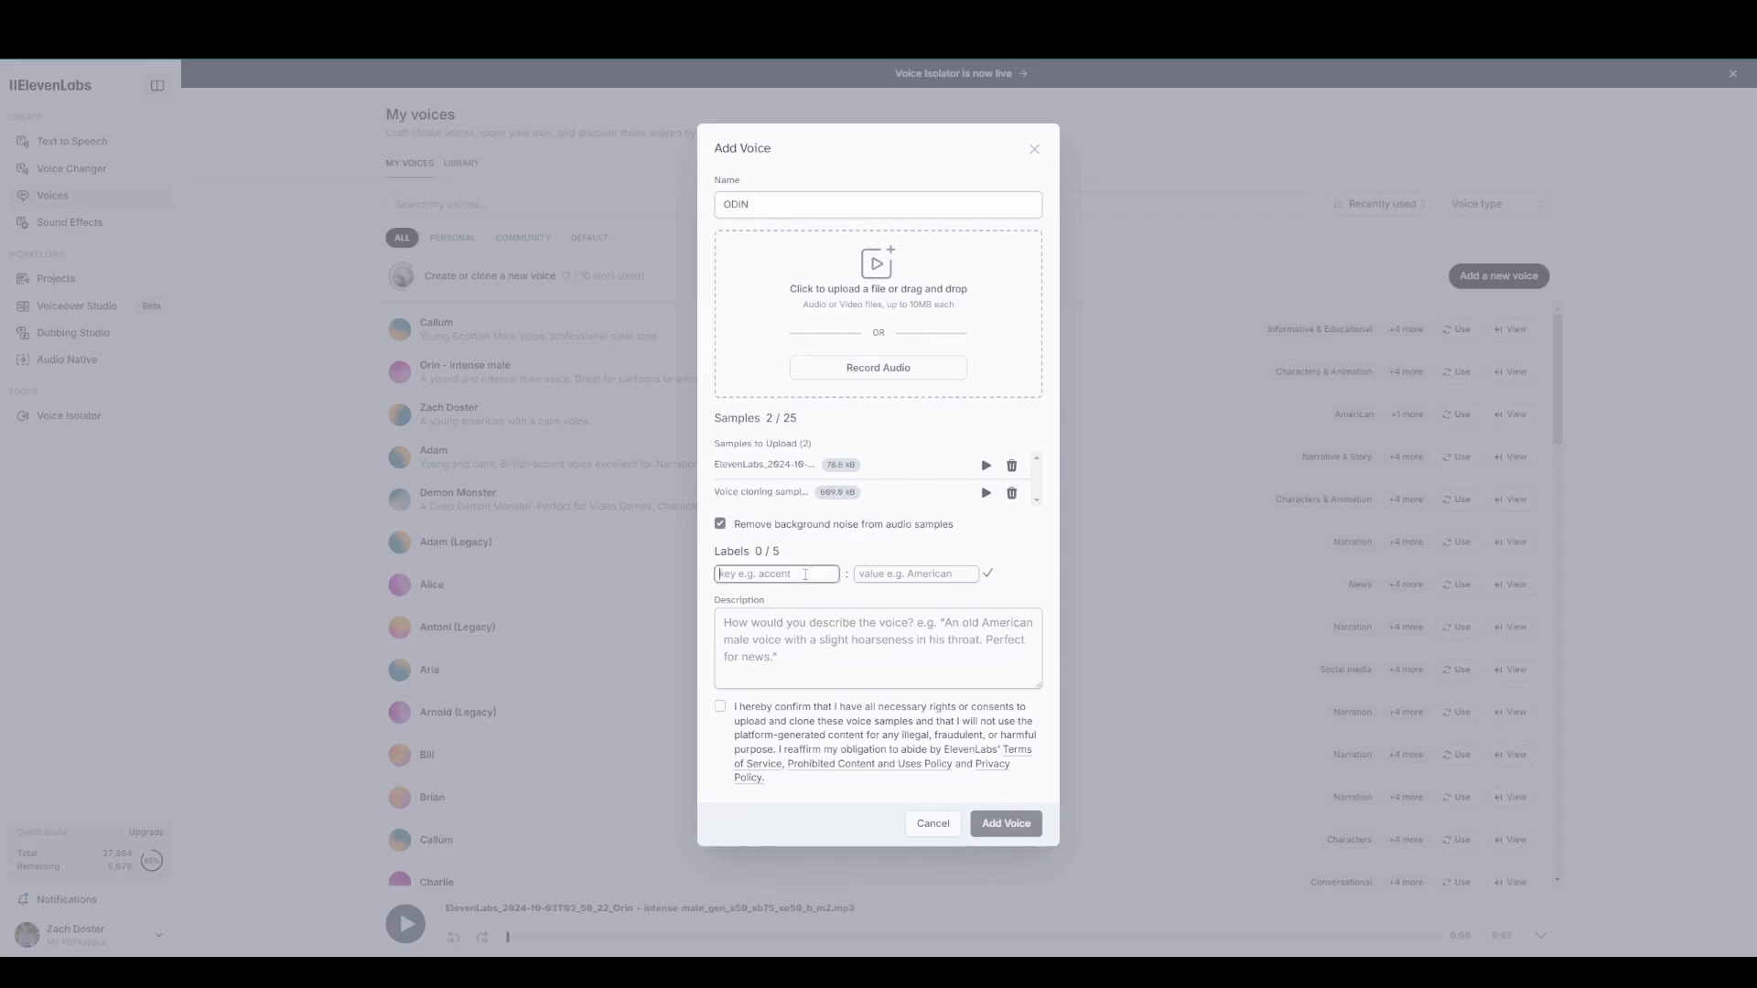
type("male")
key("Tab")
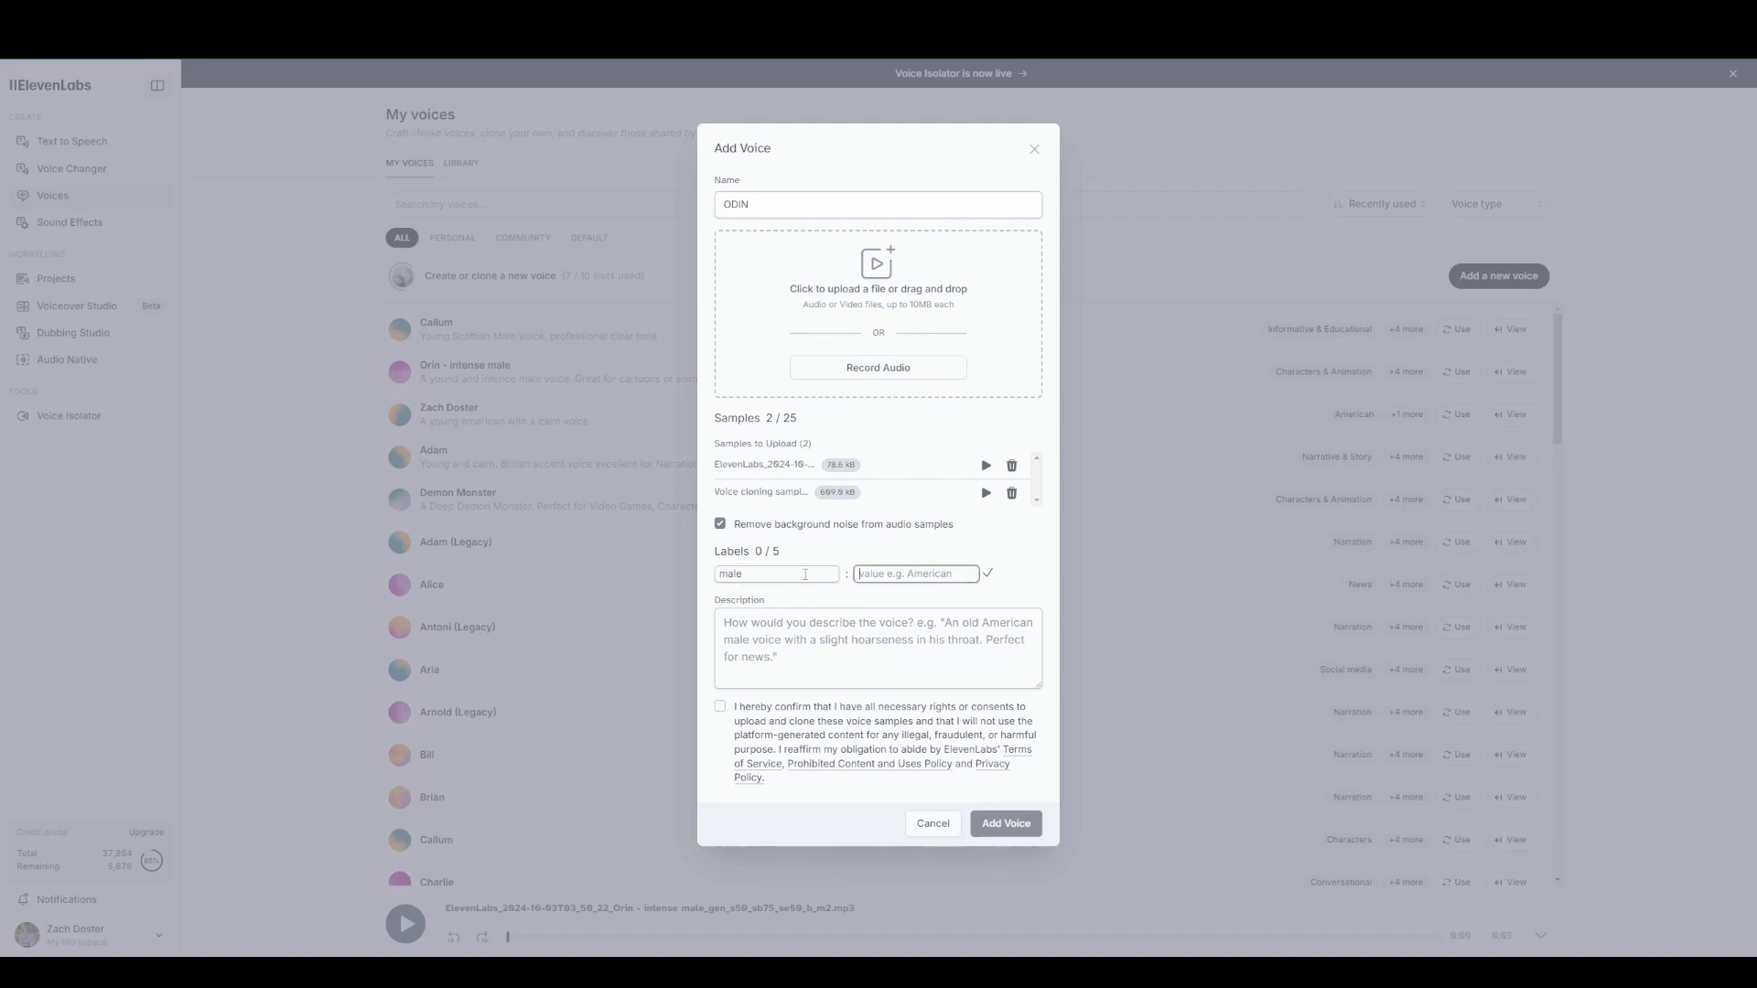
key("shift+Tab")
type("g")
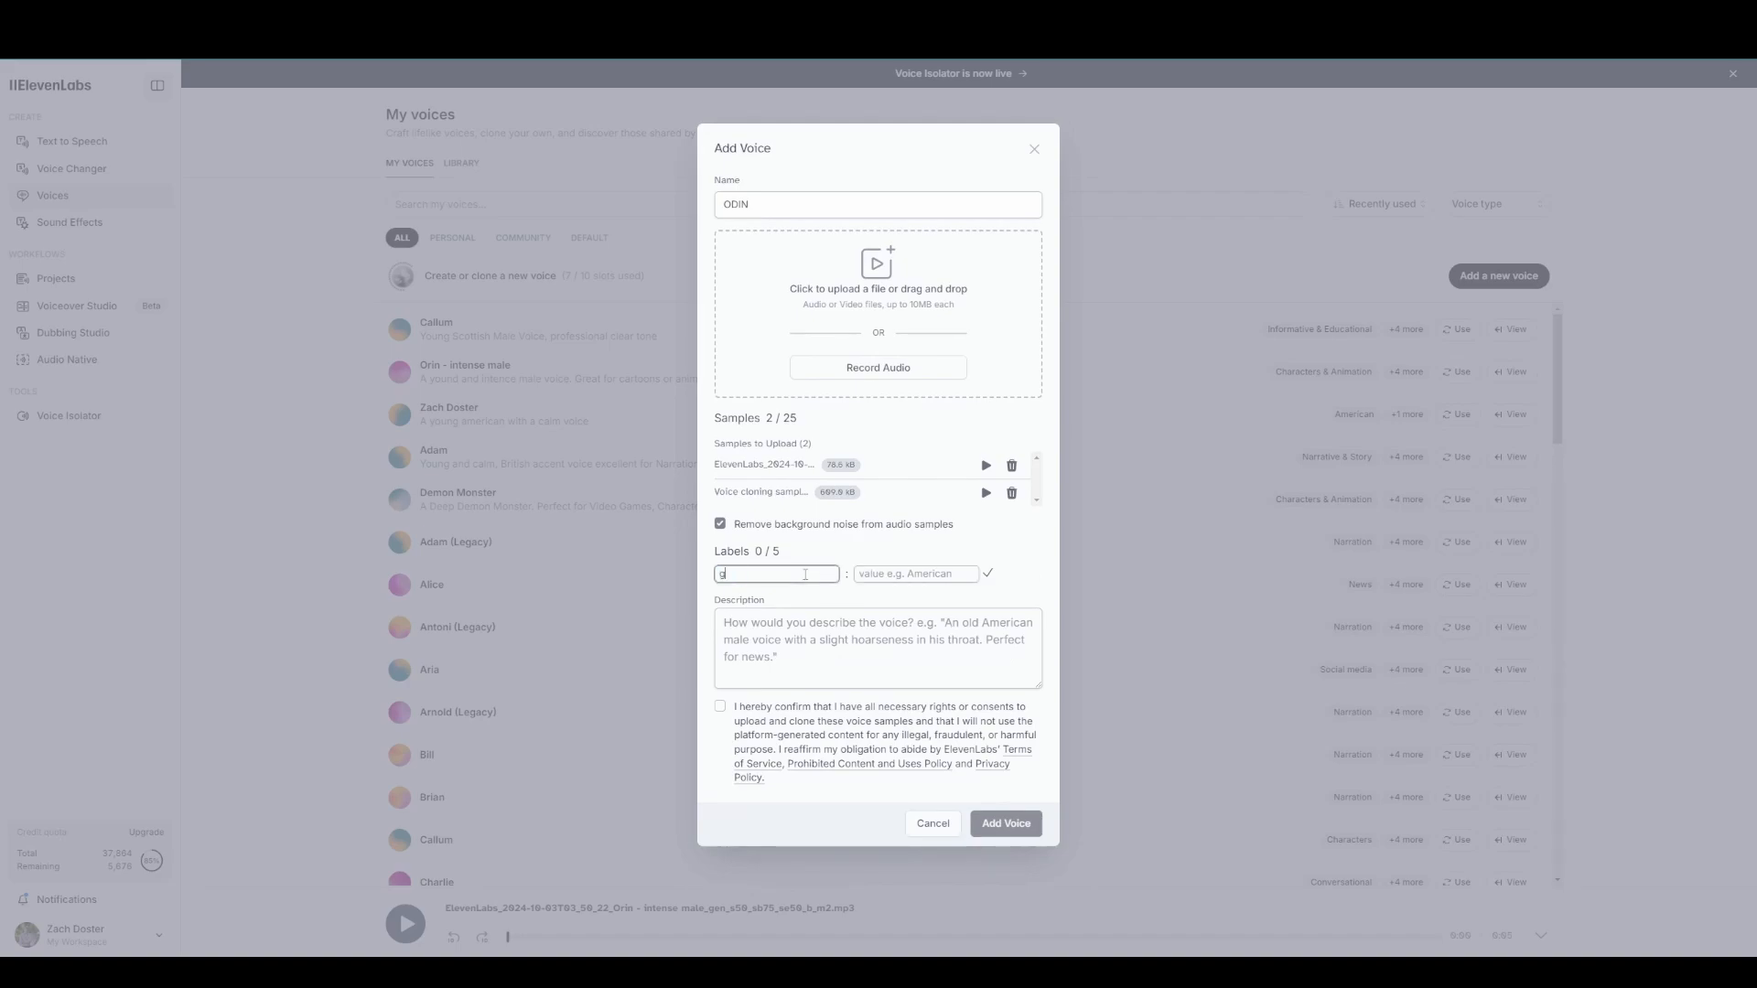
type("nder")
key("Tab")
type("gal")
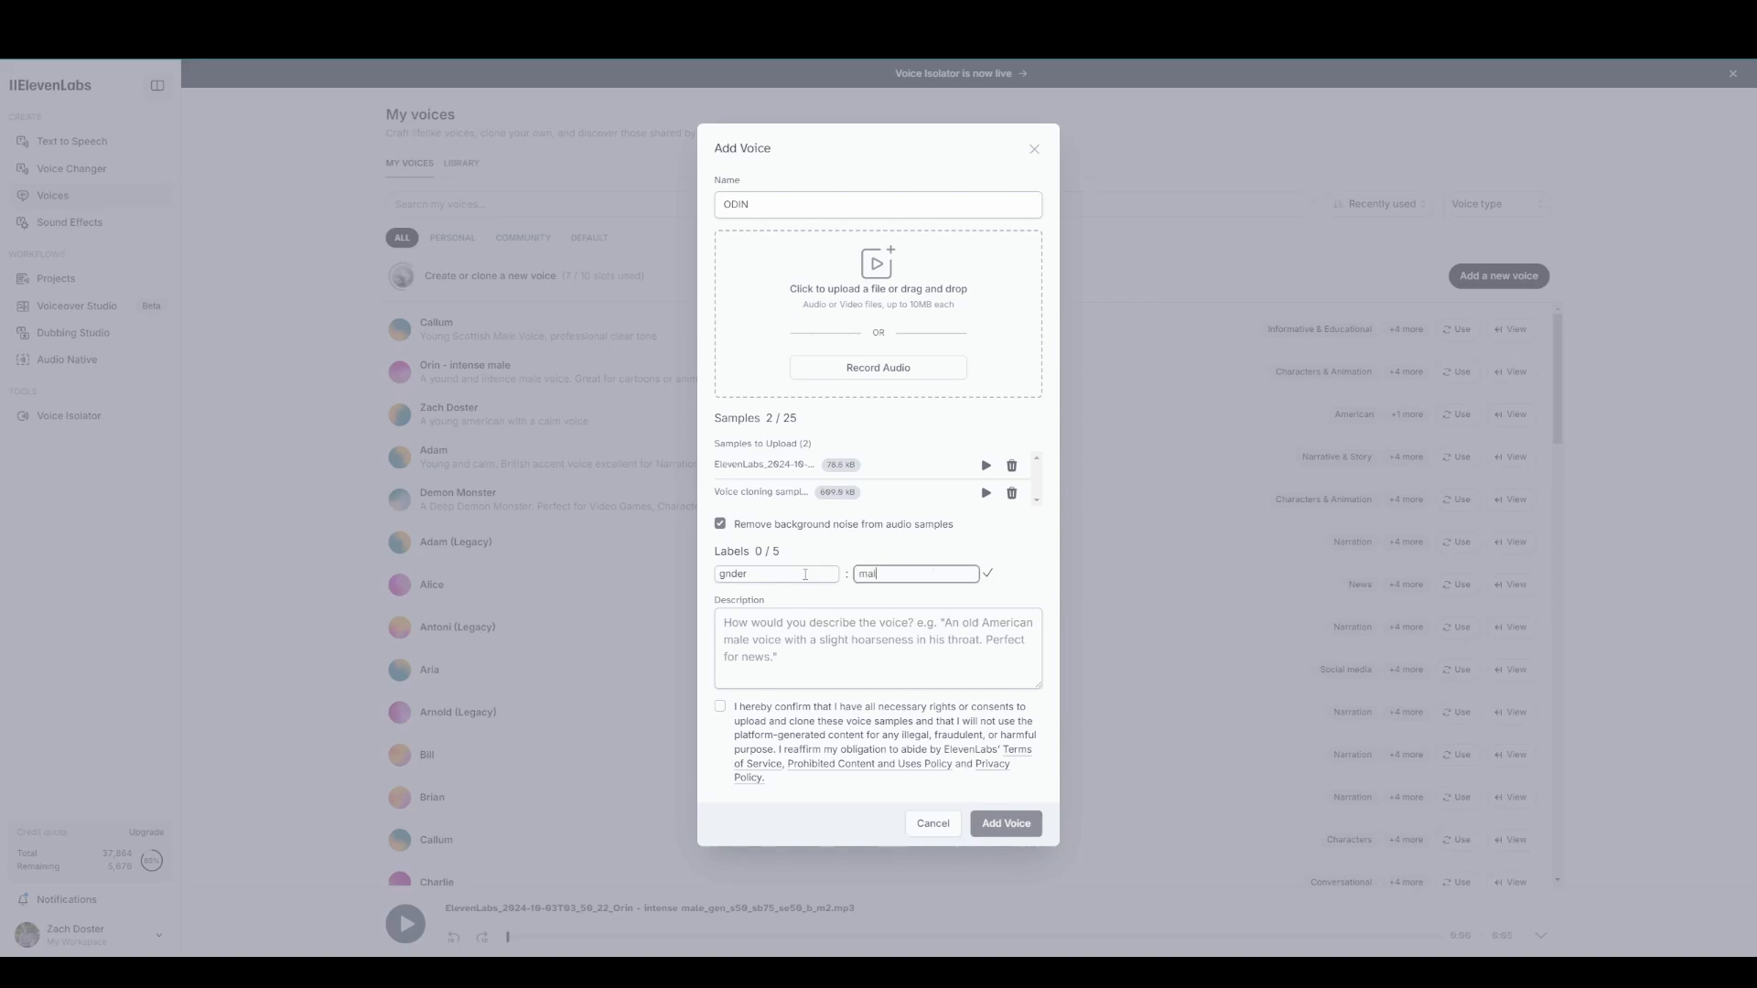
type("e")
key("Return")
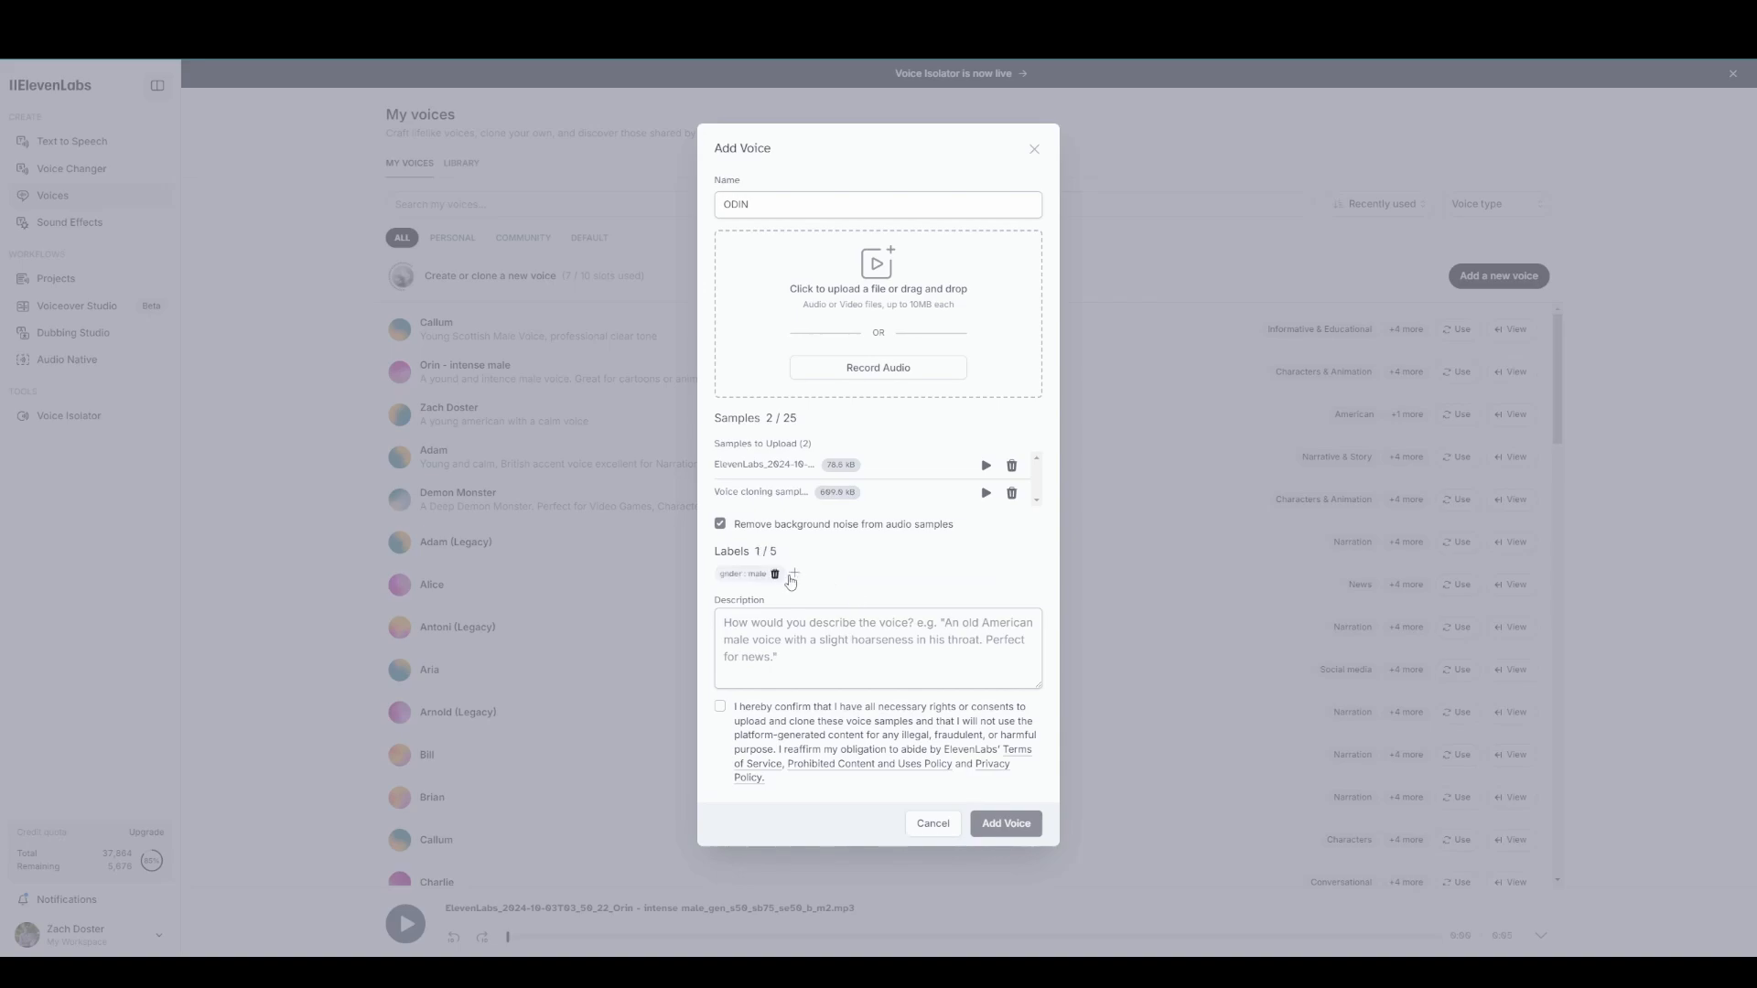
Enter the voice description "This is my copy of elevenlabs's voice", correcting the misspelled first word with the spelling suggestion
left_click(764, 632)
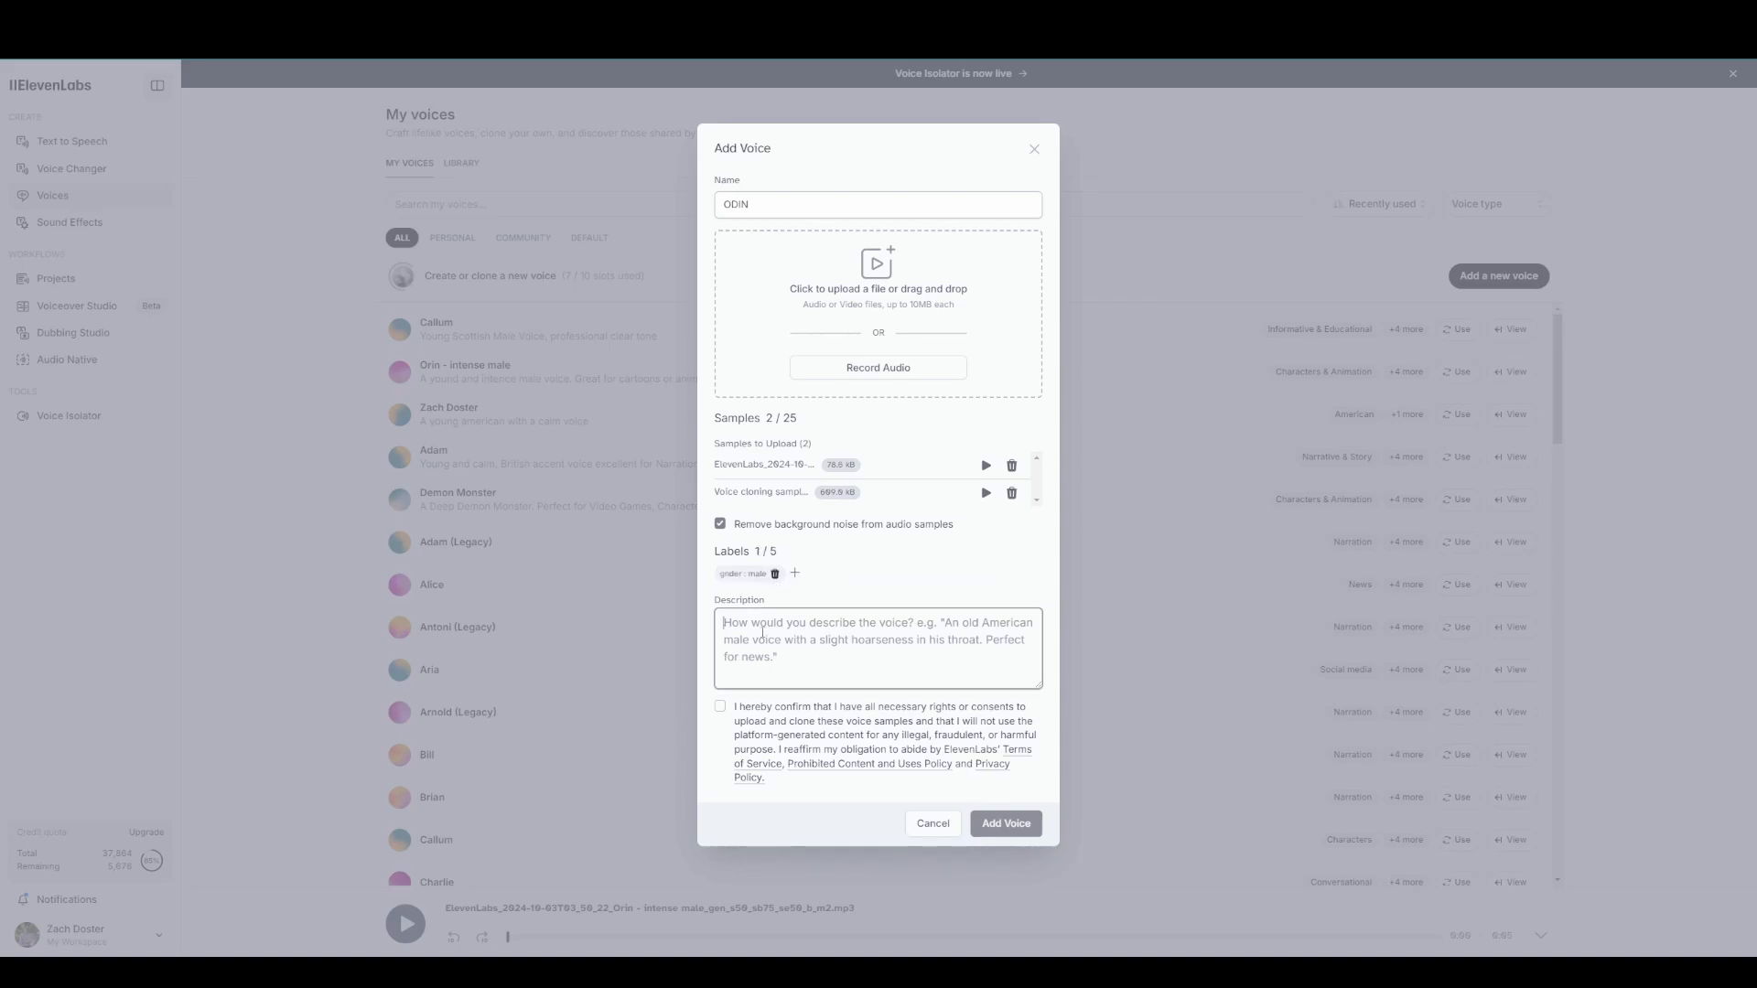
type("THis is")
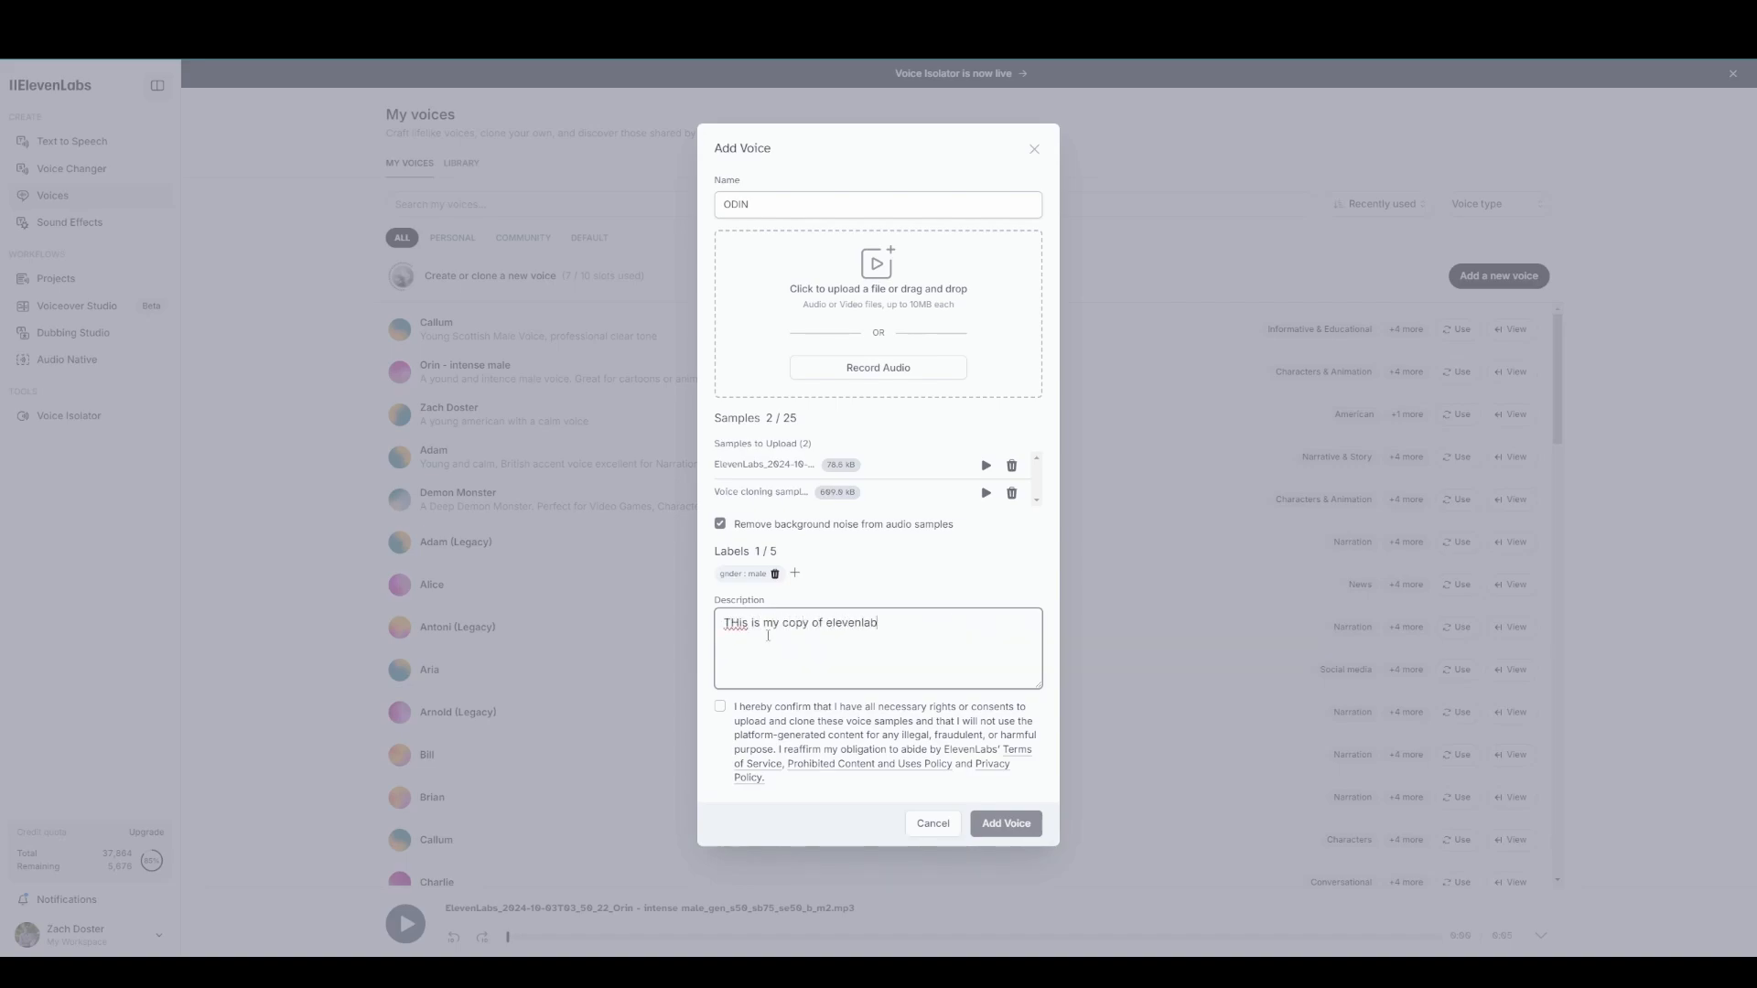
type("my copy of elevenlabs's voice")
right_click(750, 627)
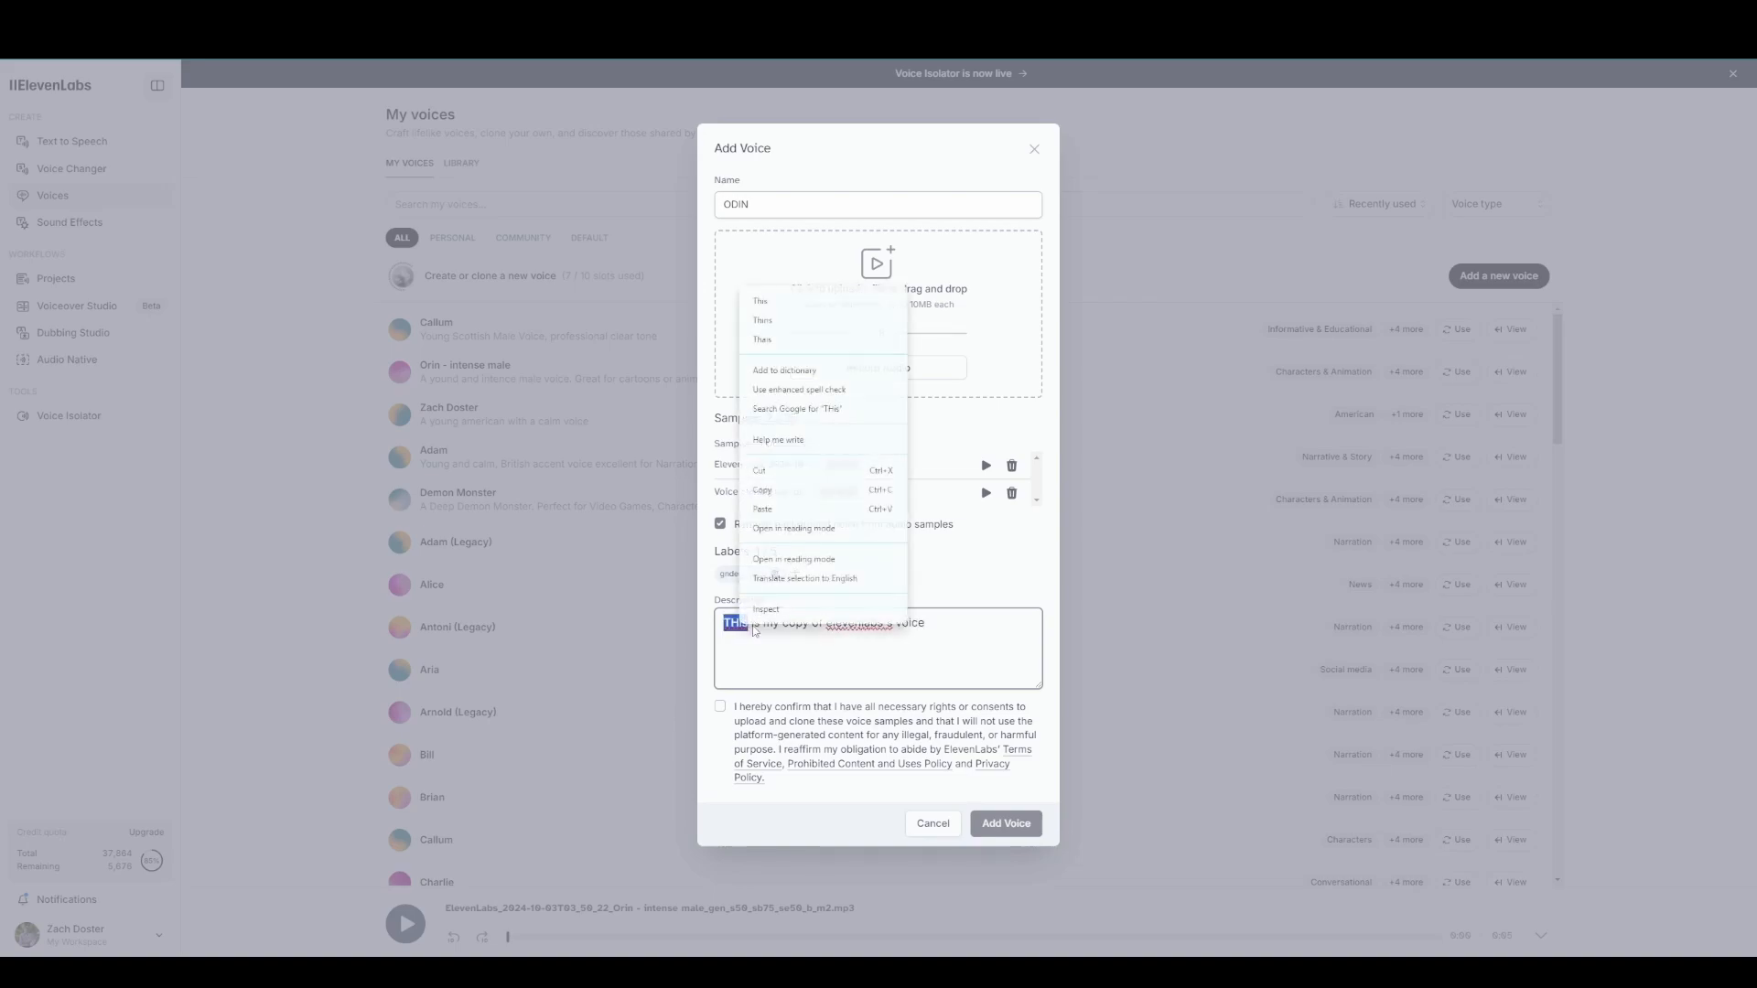
left_click(817, 301)
Confirm the rights and consent statement and add the ODIN voice
left_click(719, 708)
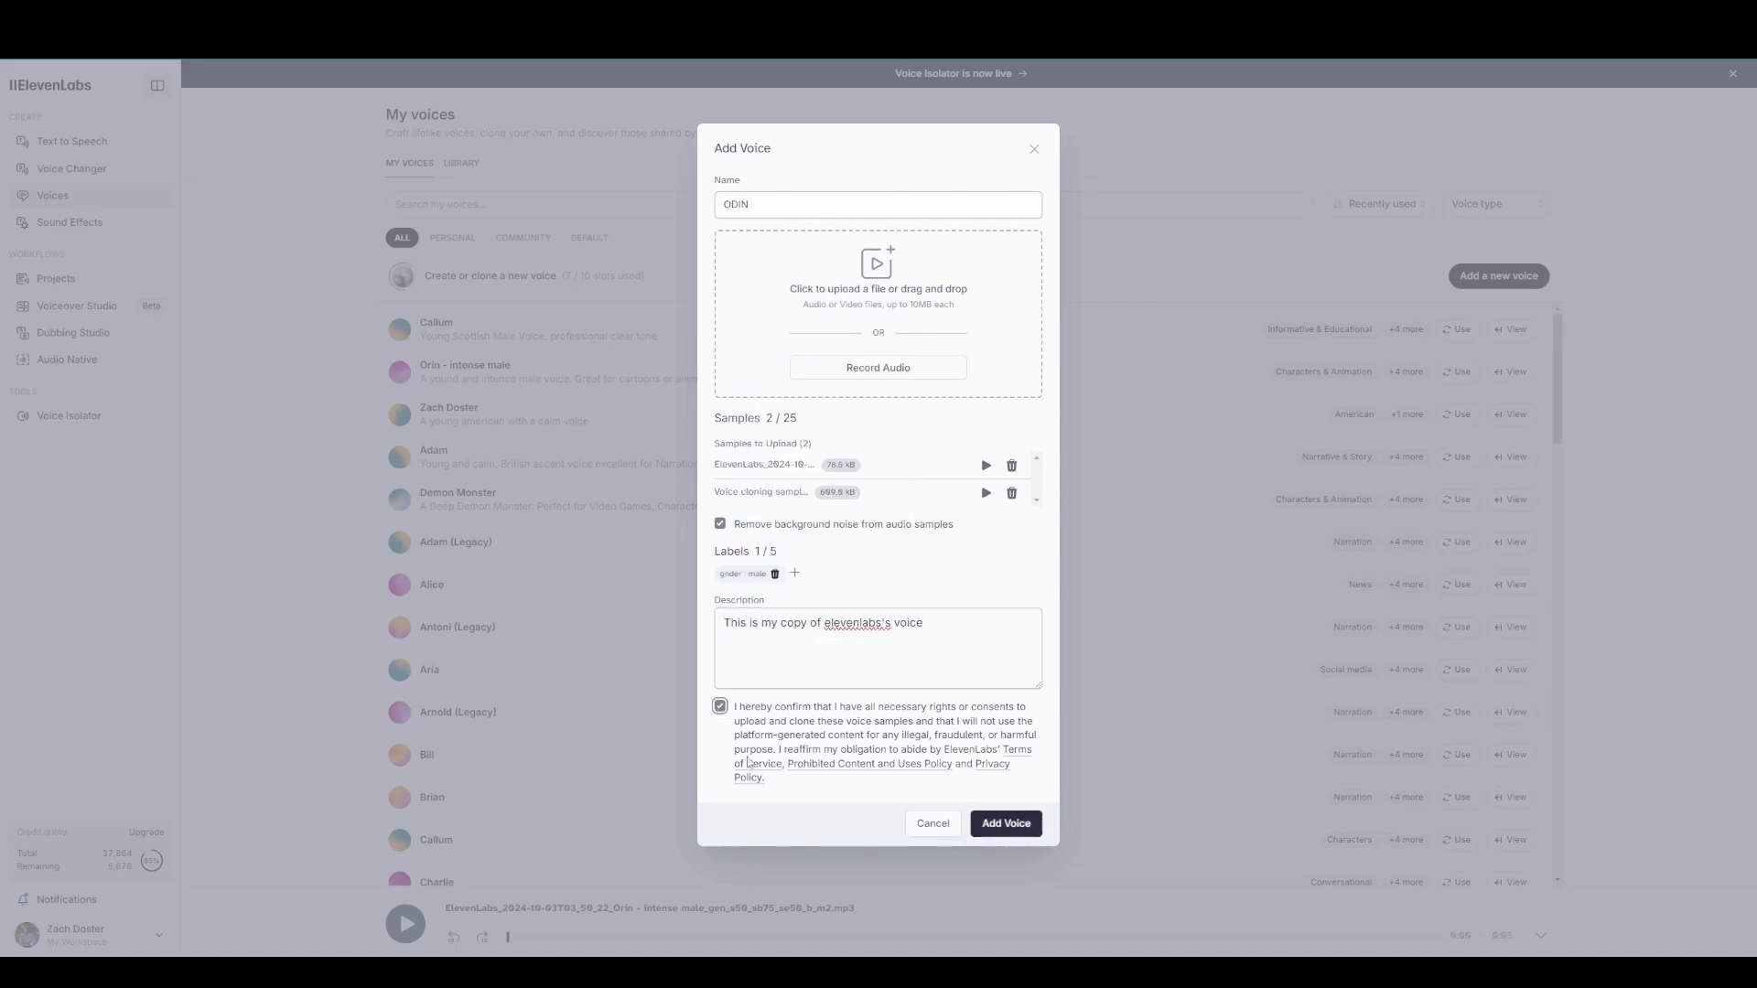
left_click(1013, 823)
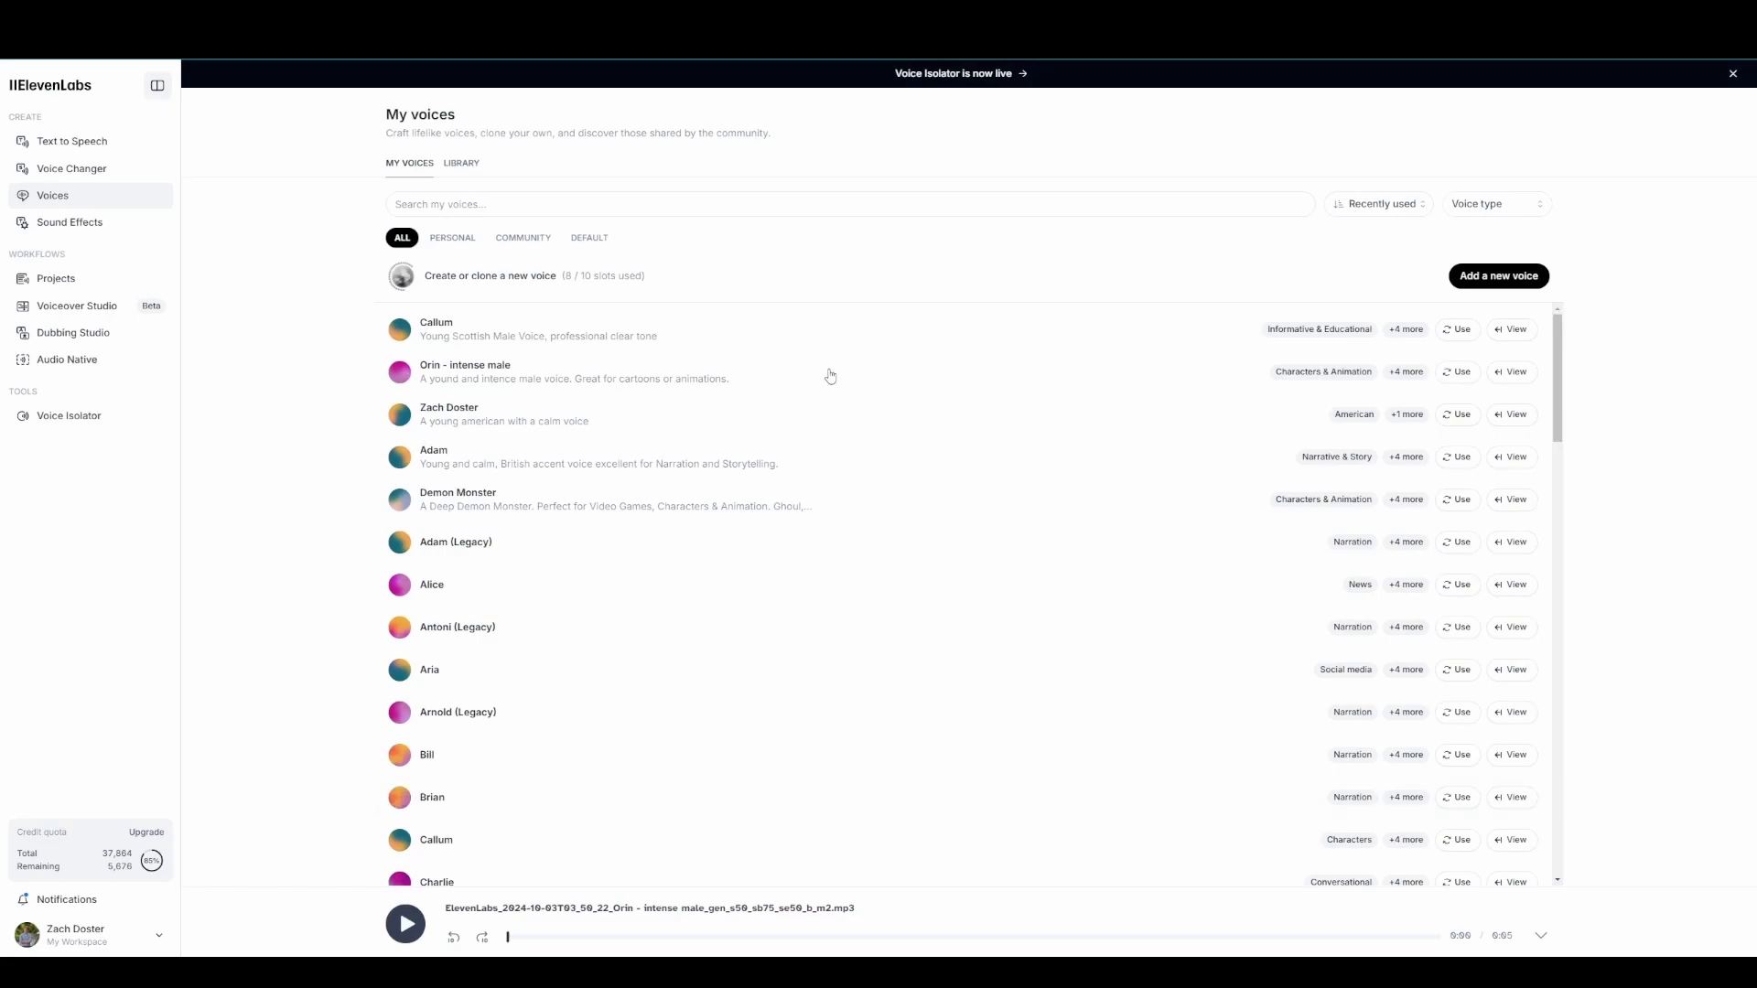
Check the used voice slots, show only the personal voices and try to play the ODIN voice
left_click_drag(566, 276, 583, 276)
left_click(452, 239)
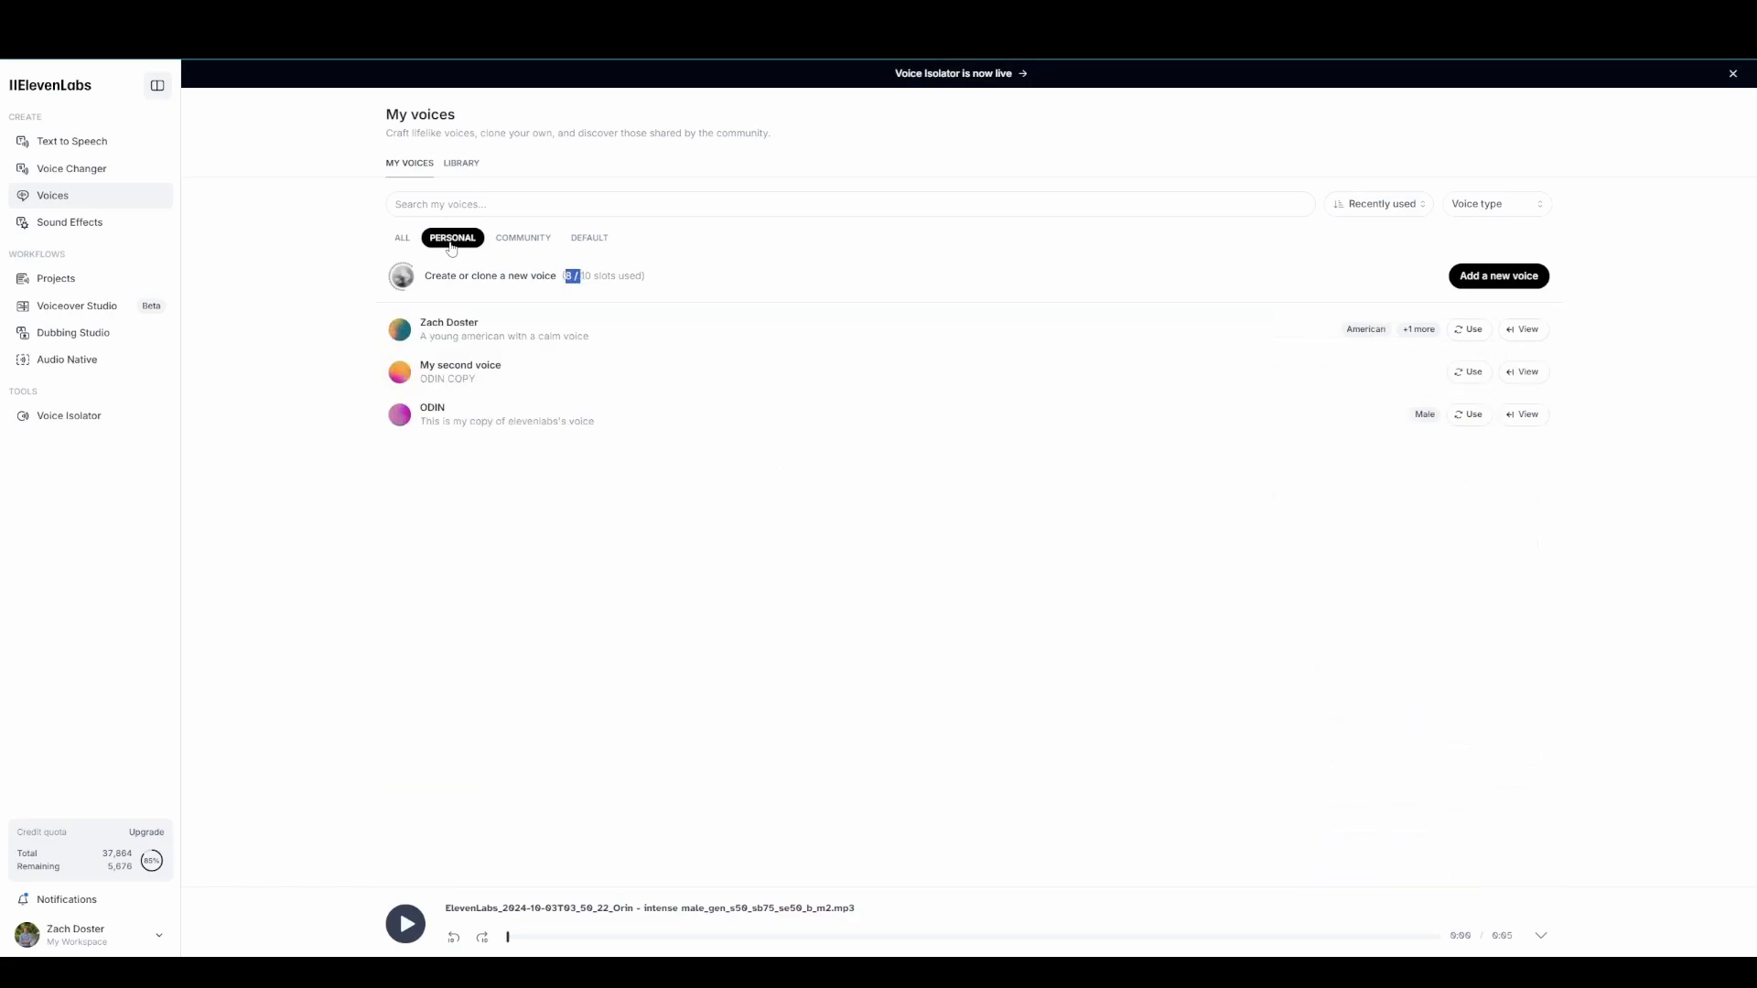
left_click(454, 420)
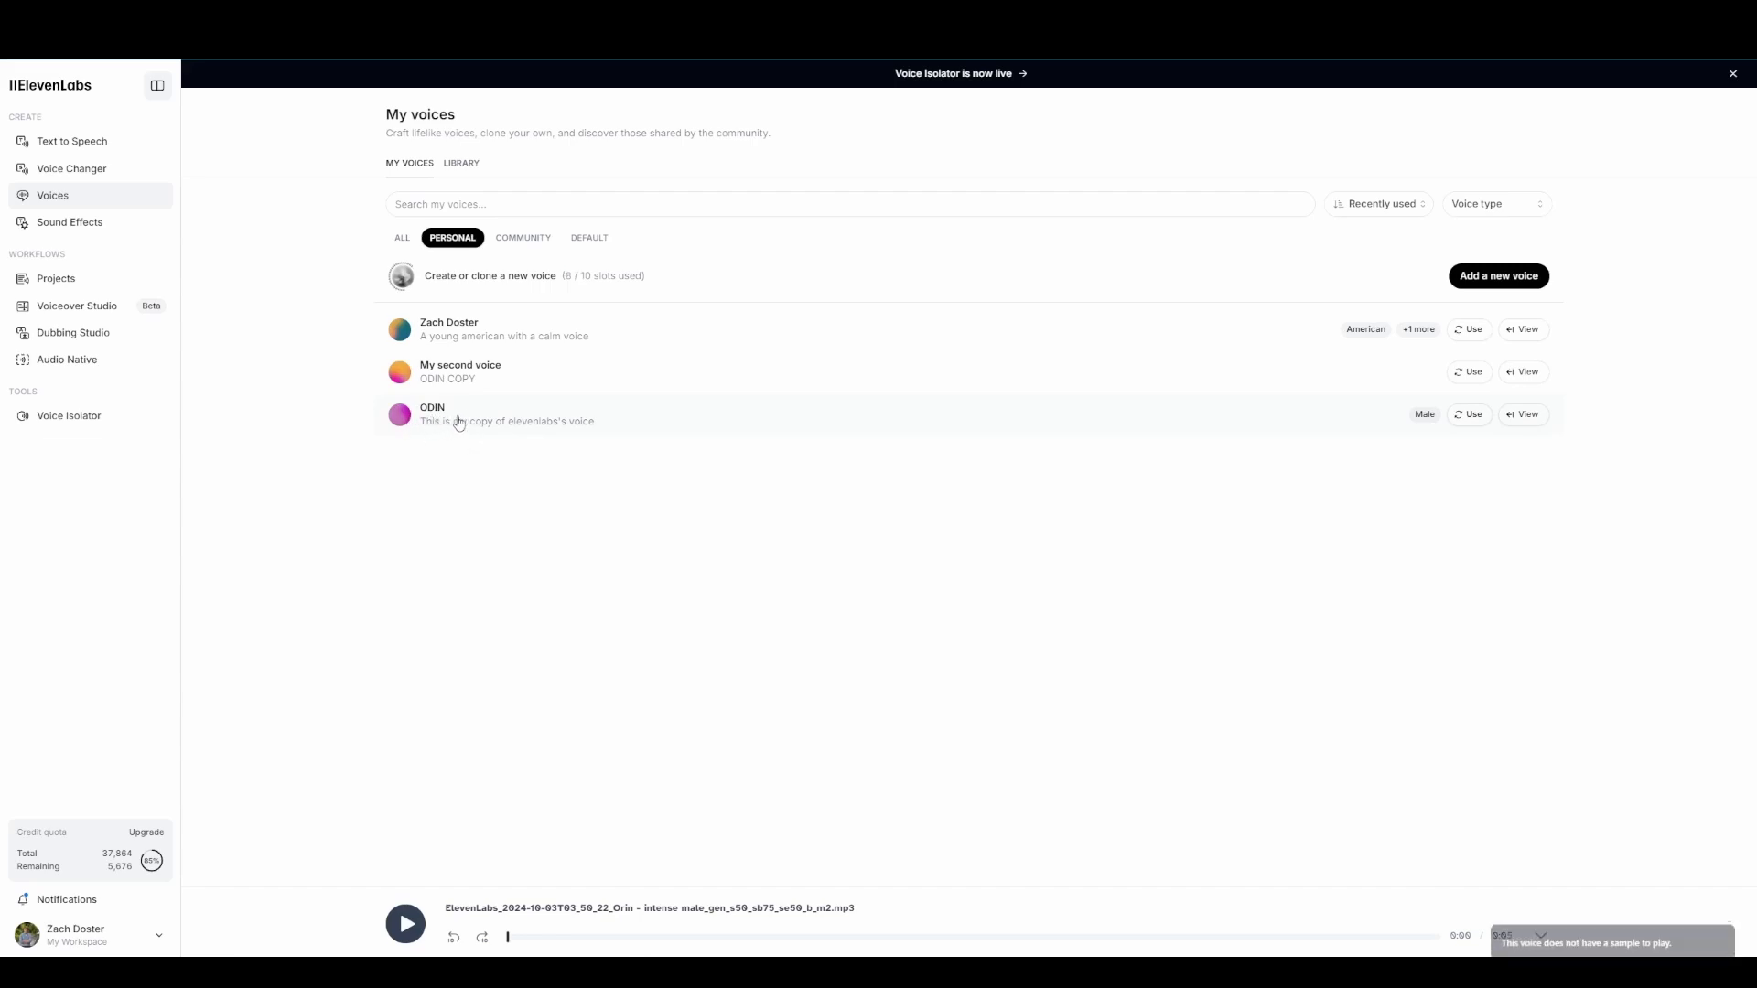
Generate speech with the ODIN voice from the text beginning "In the heart of the city, life moved at a different pace."
left_click(1471, 421)
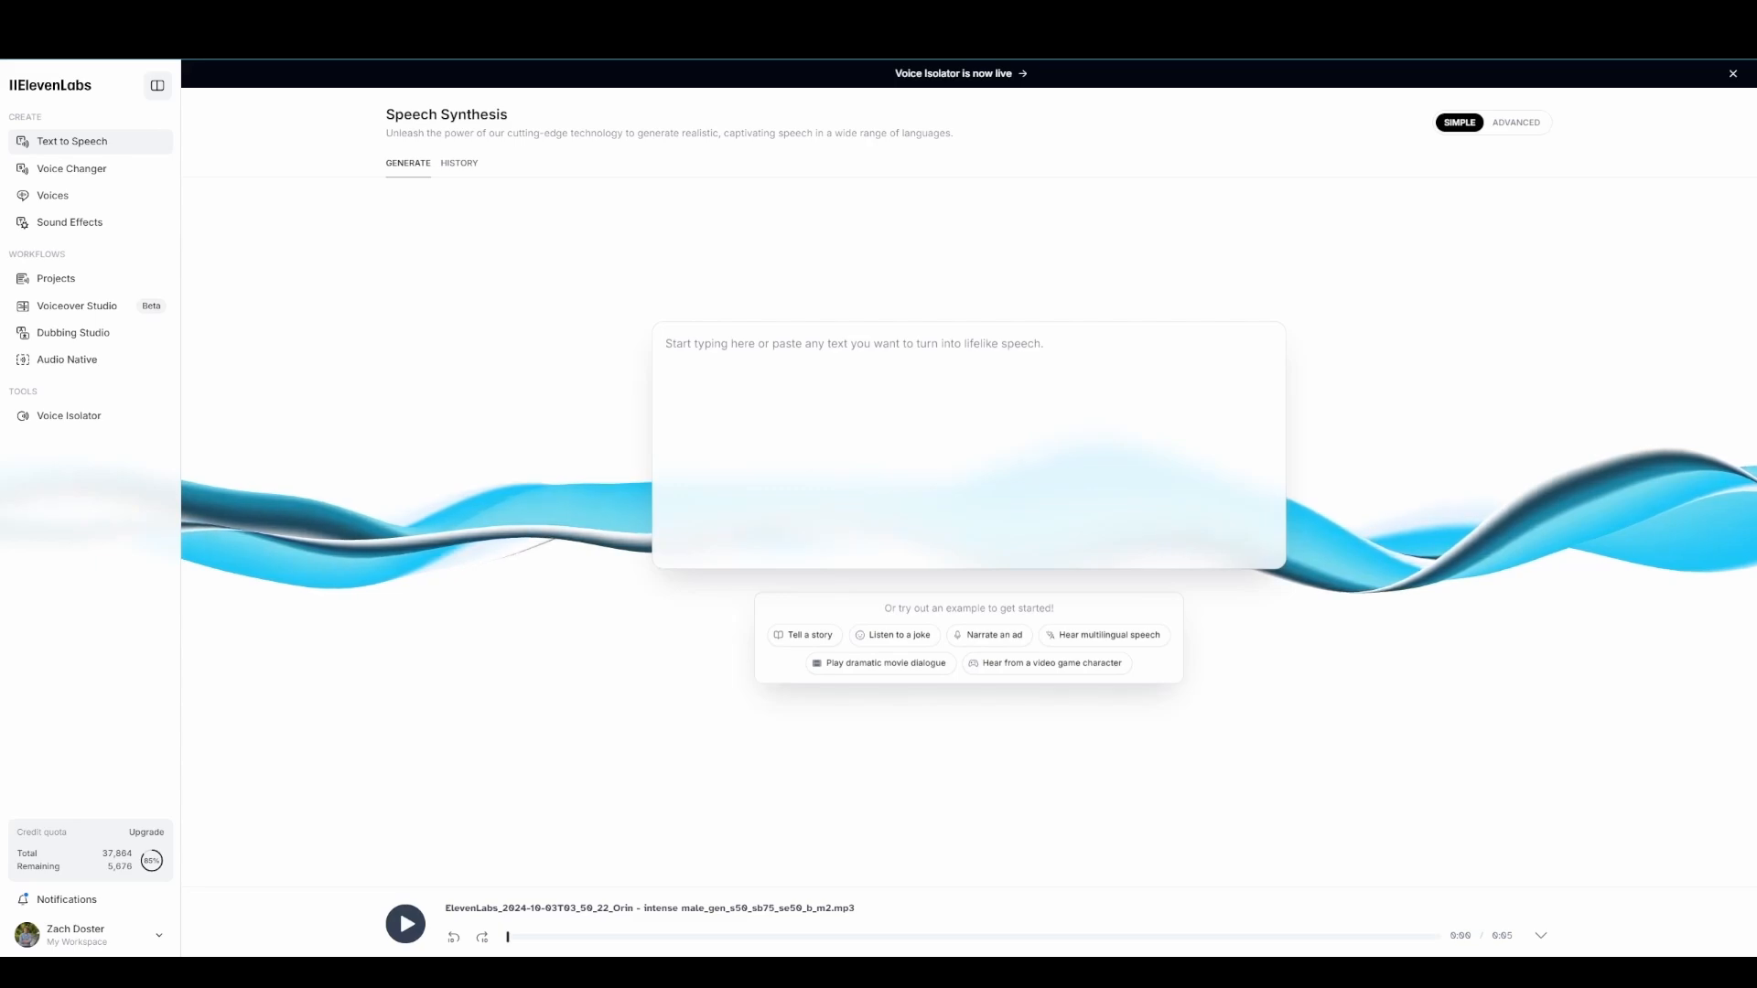
left_click(1155, 335)
type("In the heart of the city, life moved at a different pace. The constant hum of traffic, the bustling crowds, and the symphony of sounds filled the air.")
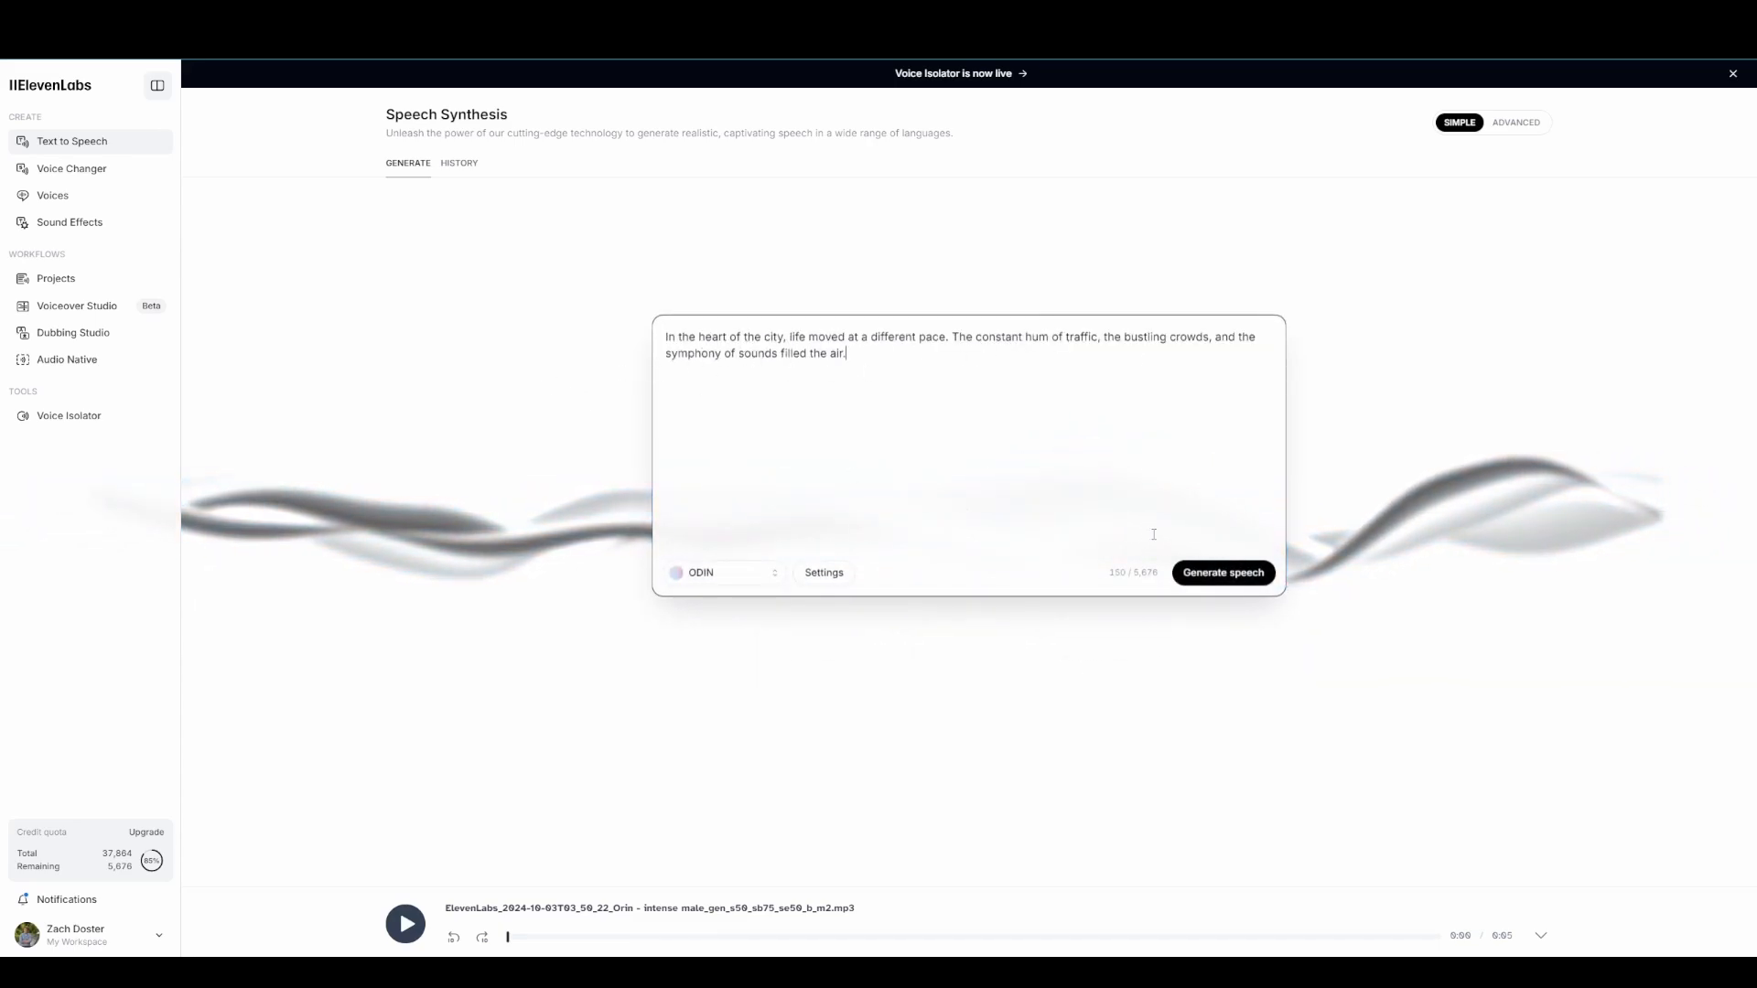
left_click(1226, 576)
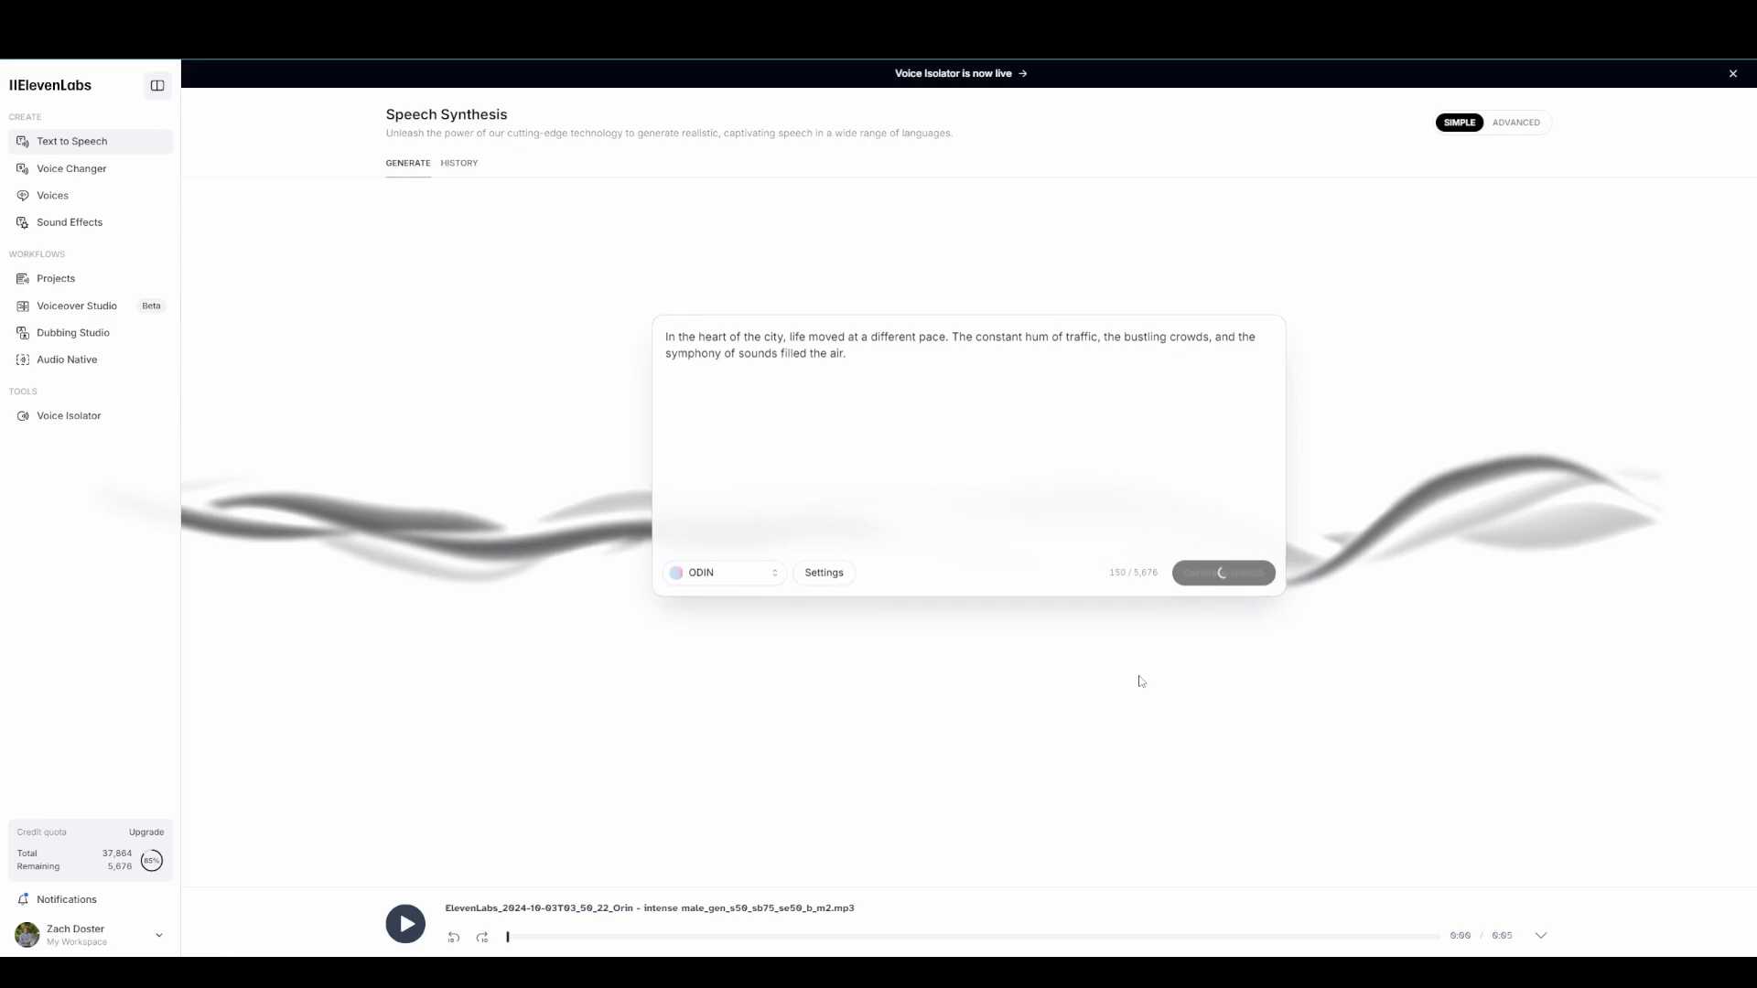